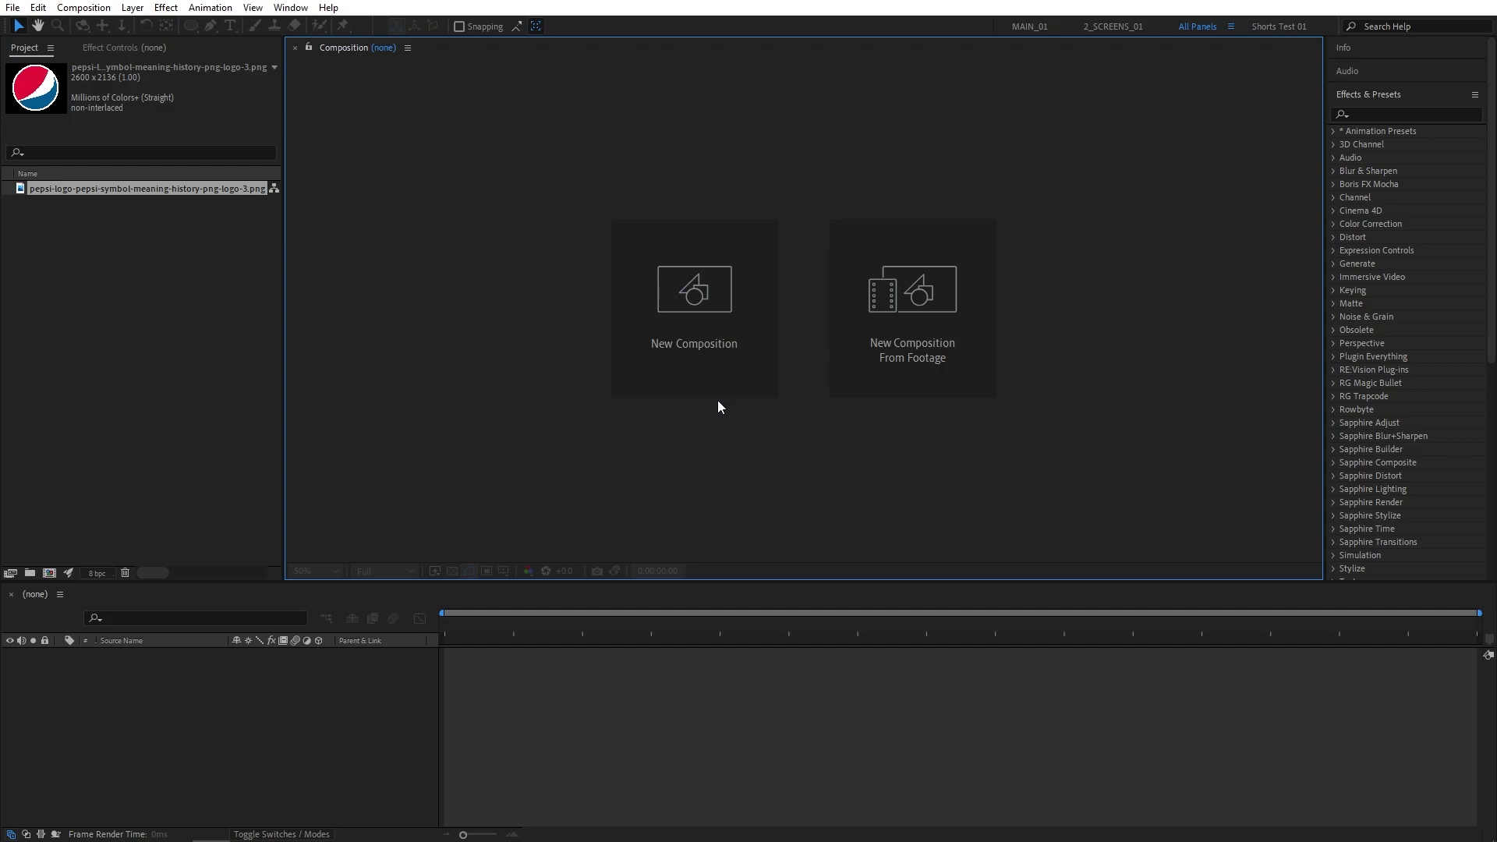
# Create two new compositions named Render and Logo
pyautogui.click(709, 363)
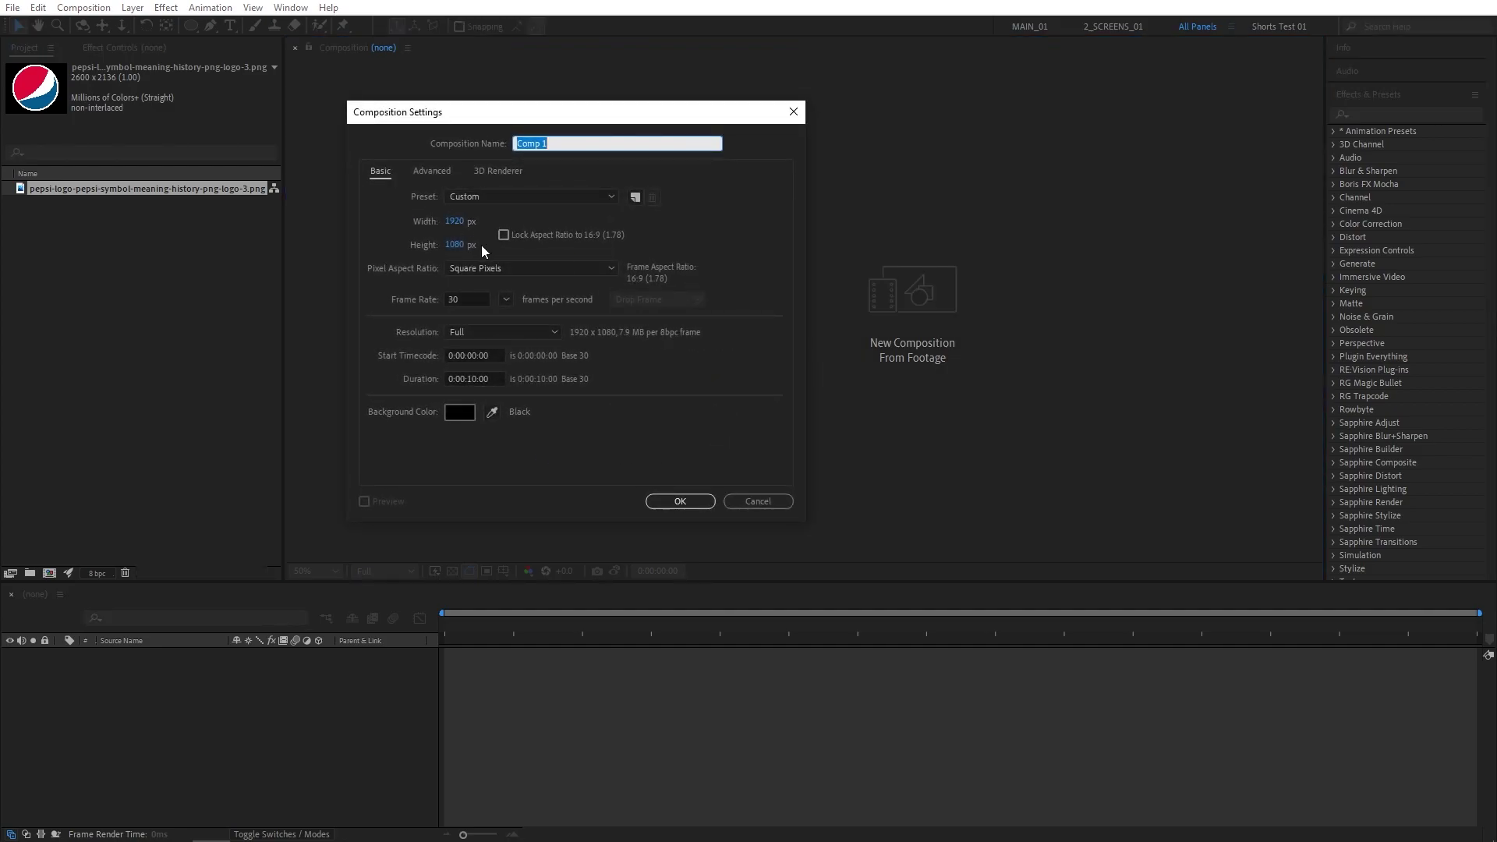
pyautogui.write('Render')
pyautogui.press('Return')
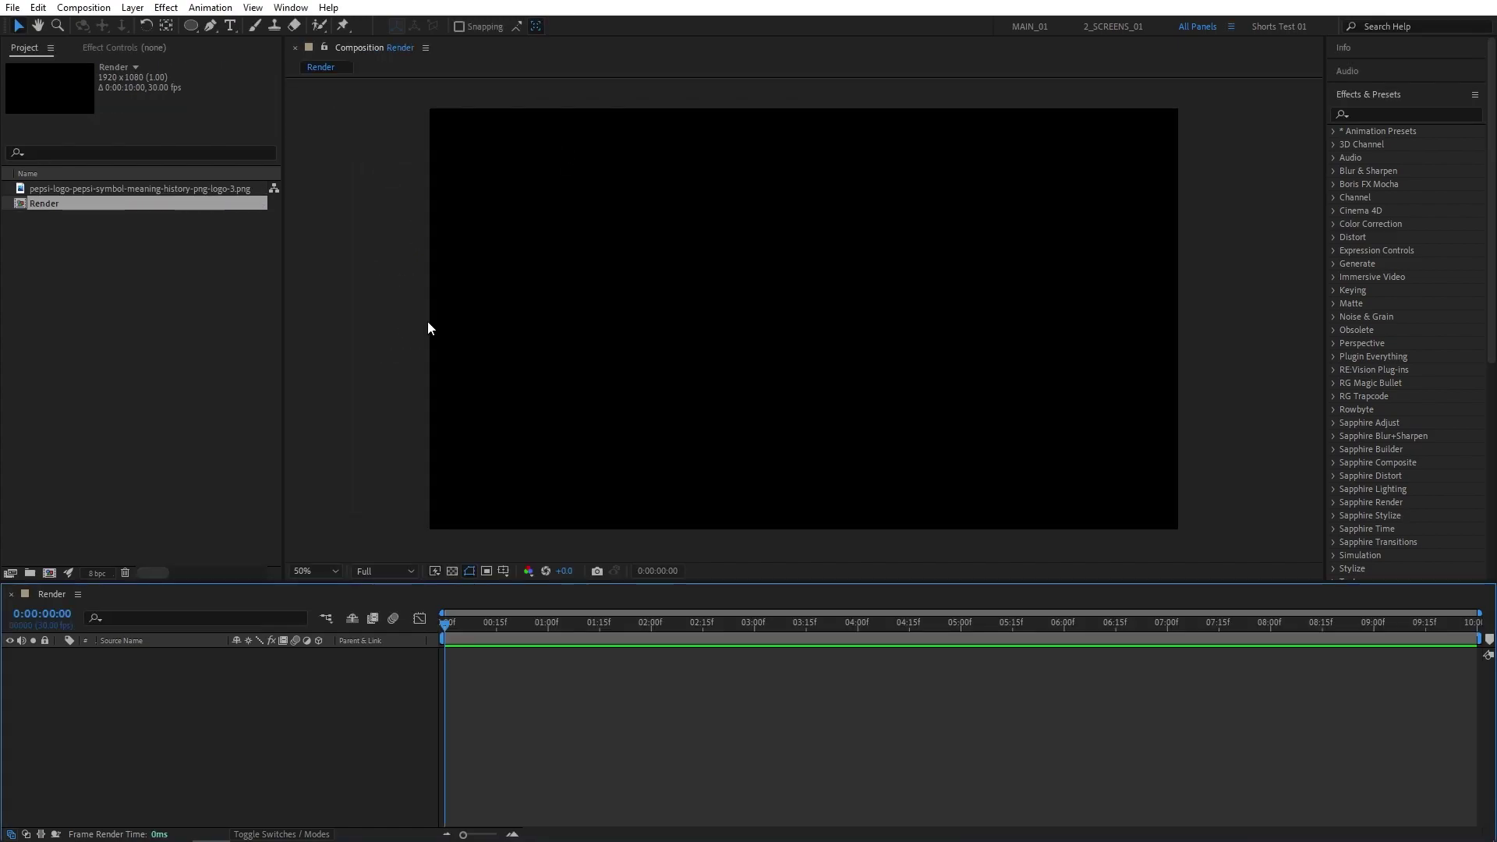
pyautogui.click(50, 572)
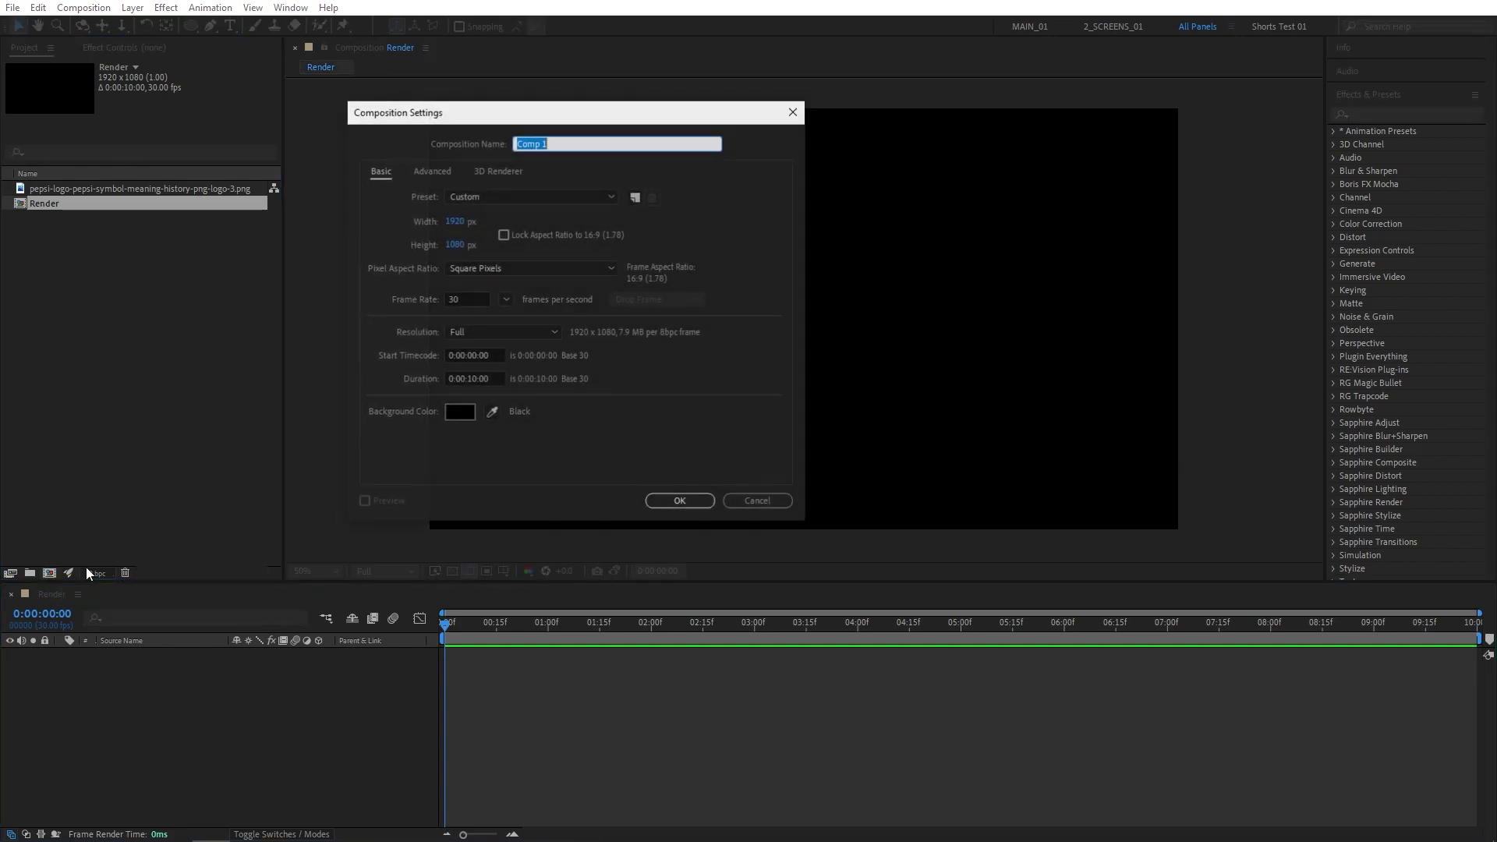
pyautogui.write('Logo')
pyautogui.press('Return')
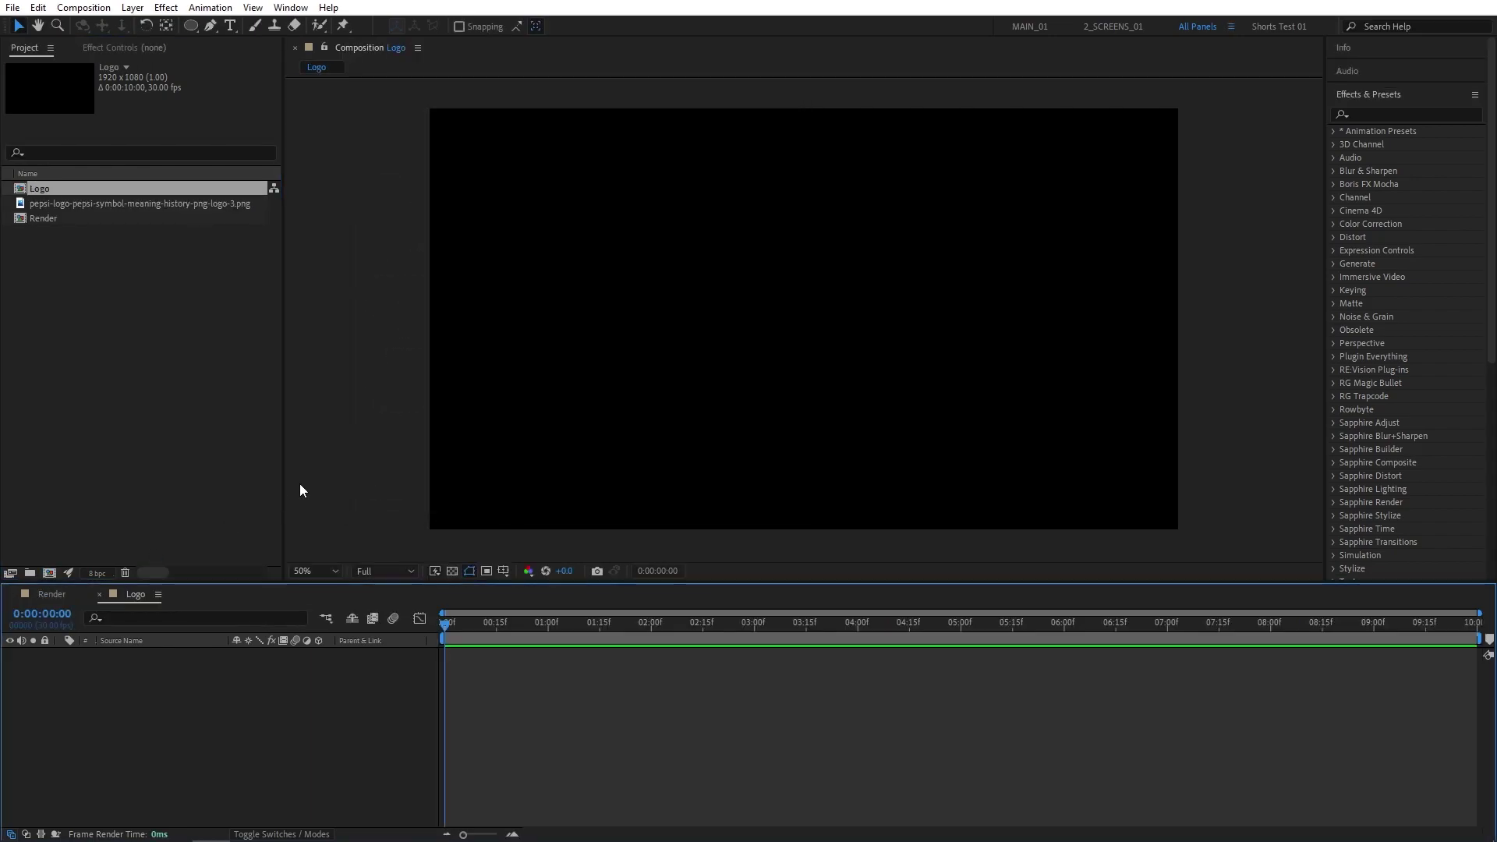
# Place the Pepsi PNG in the Logo comp and scale it to 25%
pyautogui.moveTo(156, 207); pyautogui.dragTo(176, 703)
pyautogui.press('s')
pyautogui.moveTo(255, 672); pyautogui.dragTo(256, 670)
pyautogui.click(255, 669)
pyautogui.write('25')
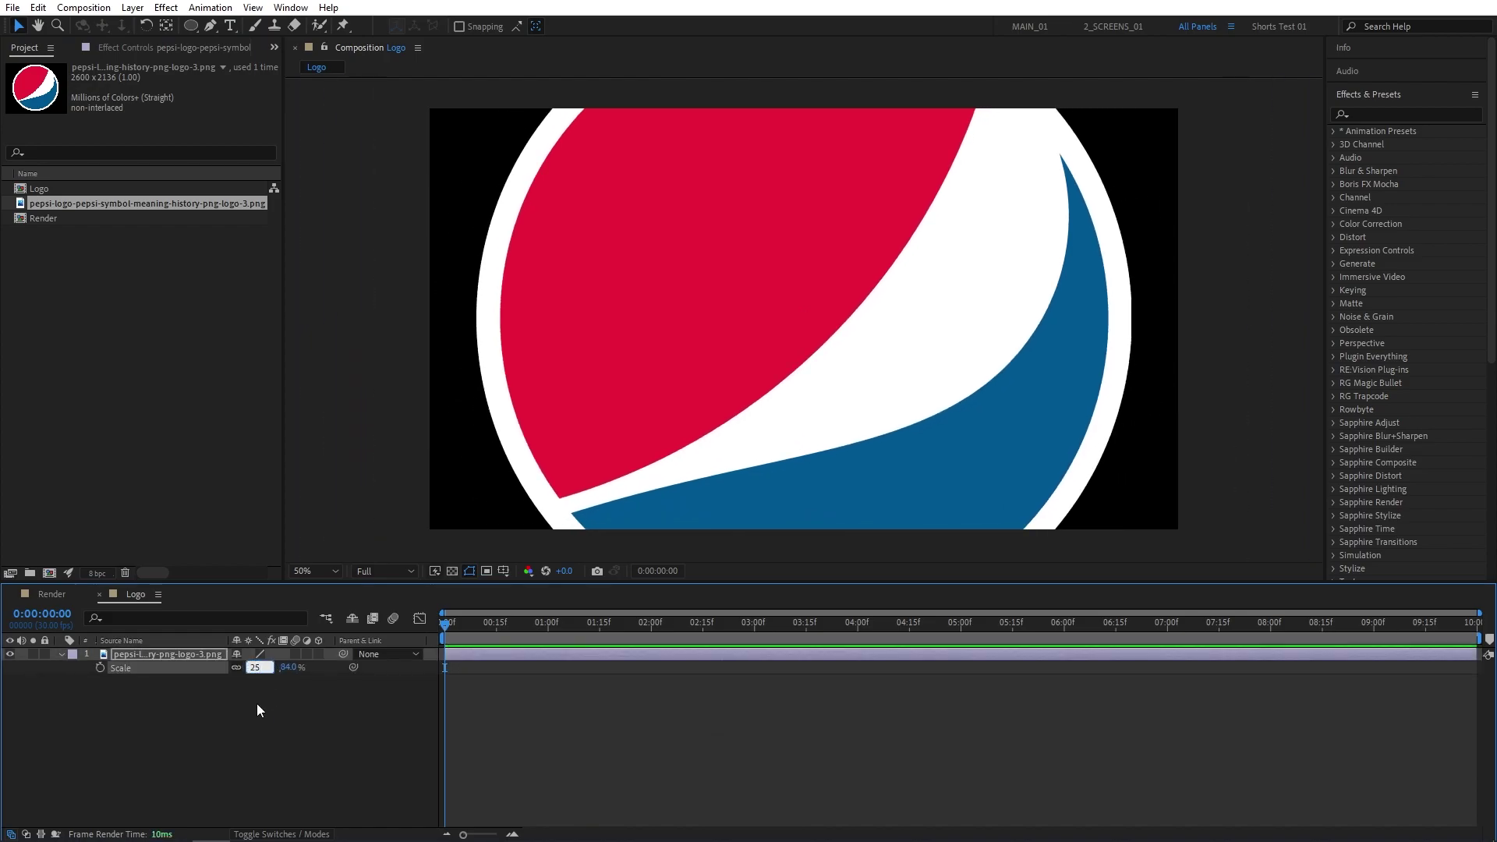
pyautogui.press('Return')
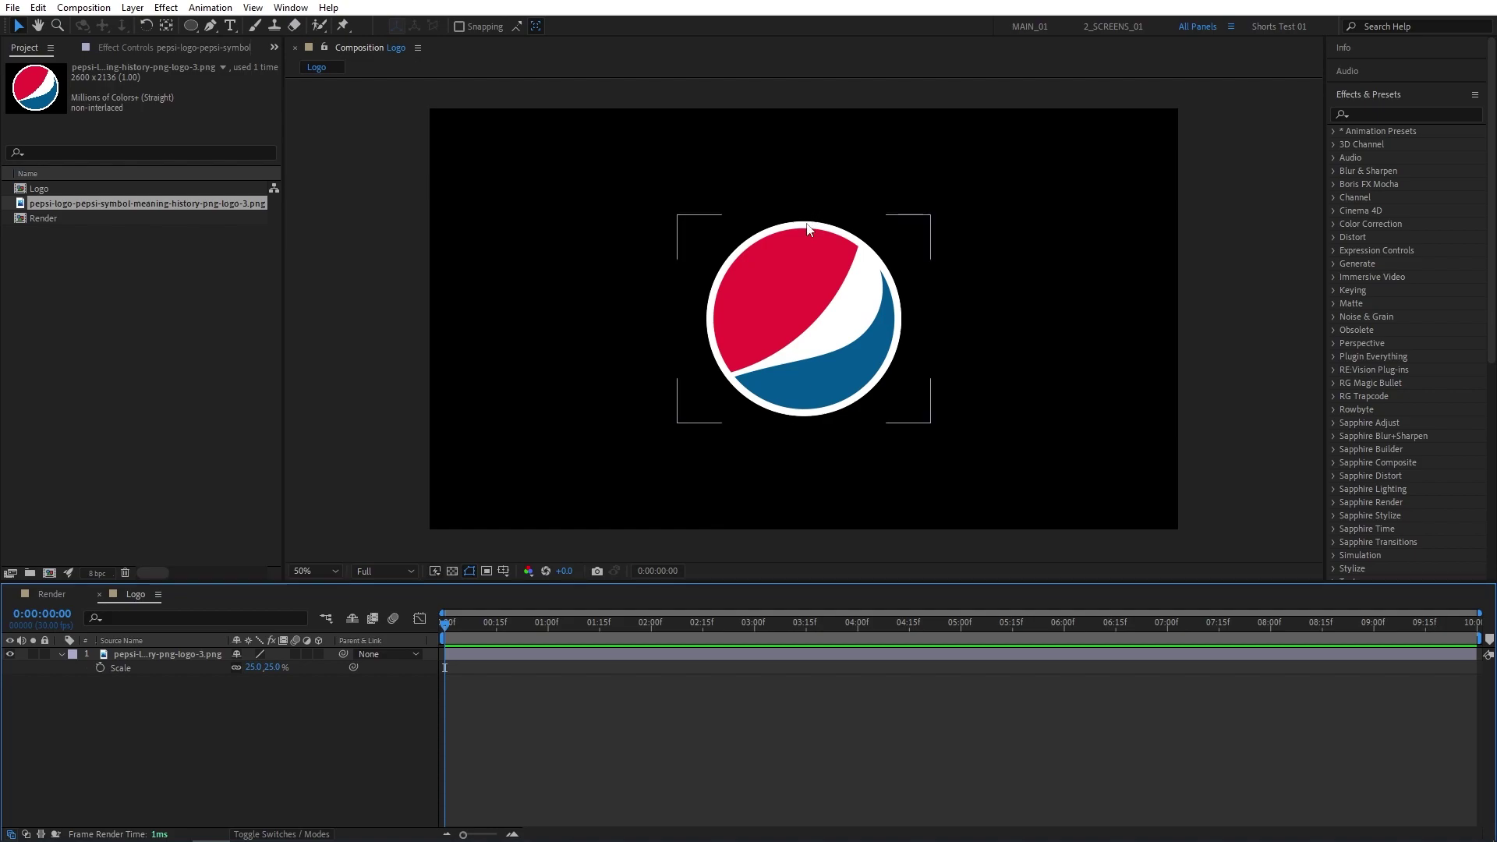
# Create the Logo Alpha composition and nest the Logo comp inside it
pyautogui.click(49, 573)
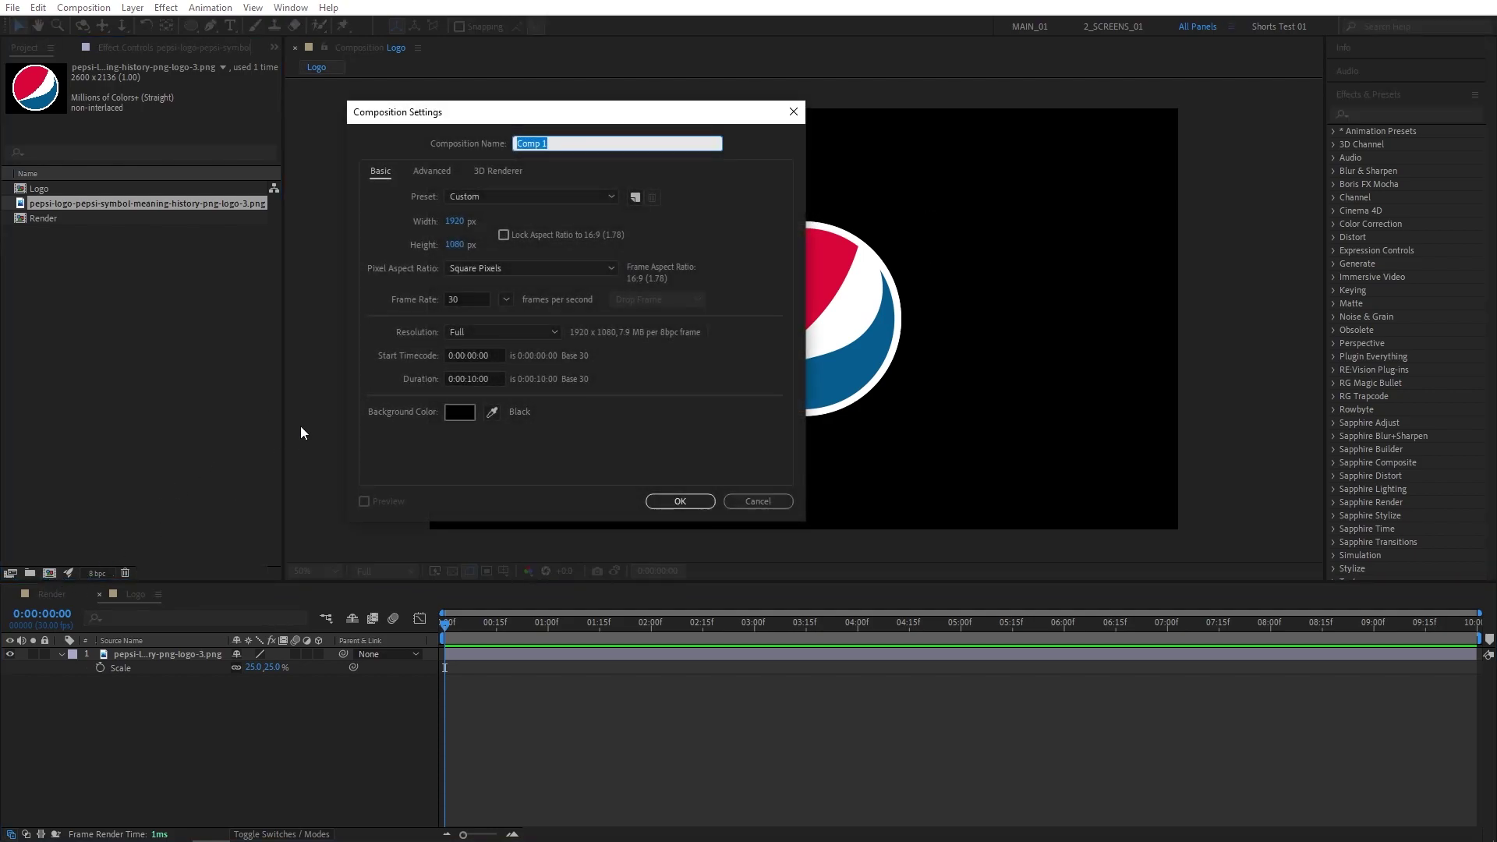
pyautogui.write('Alpha')
pyautogui.press('Return')
pyautogui.moveTo(78, 188); pyautogui.dragTo(133, 728)
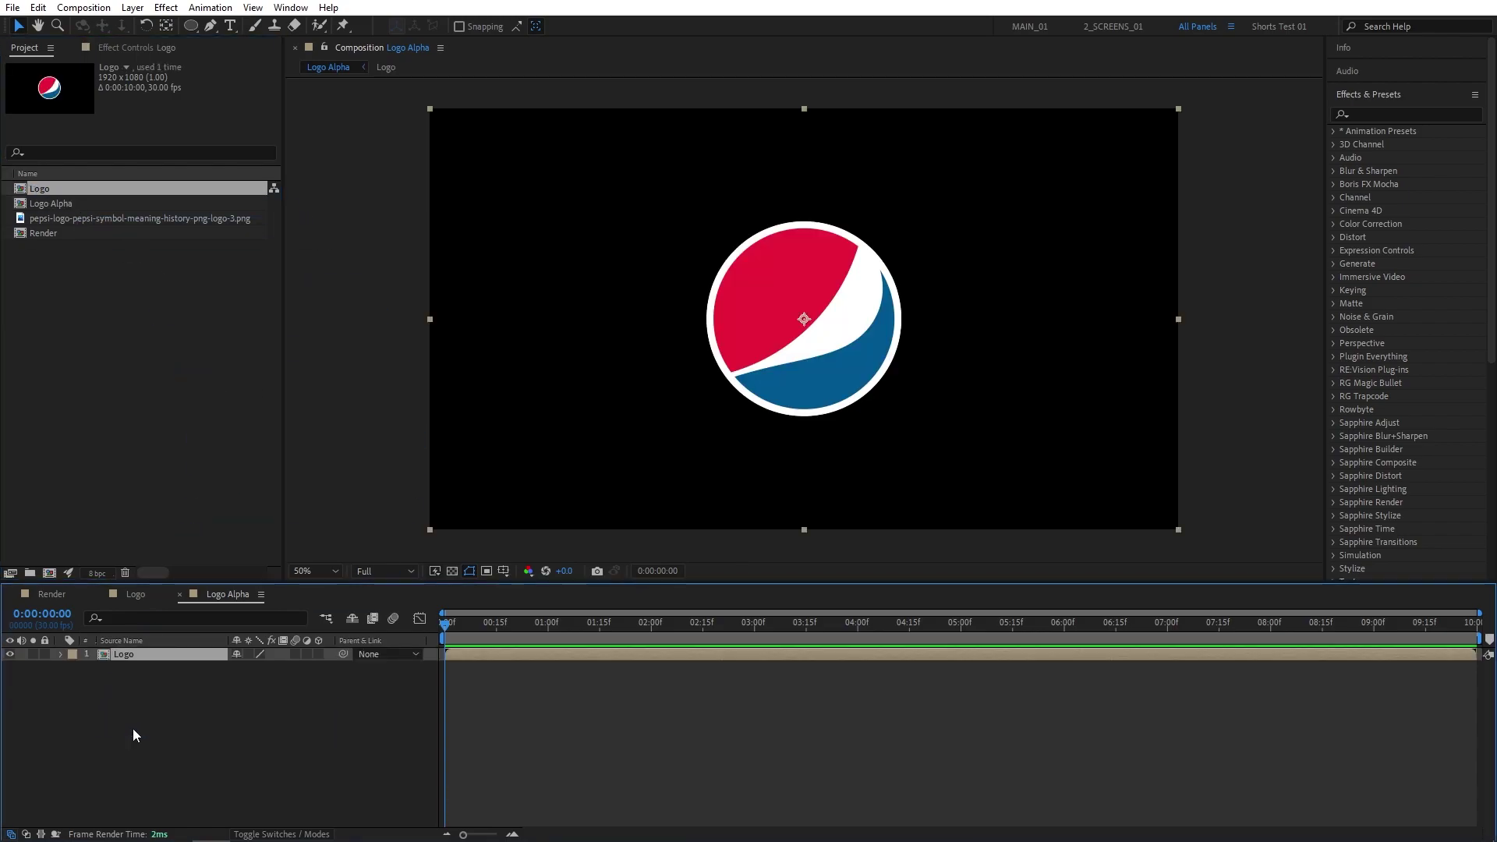
pyautogui.click(131, 687)
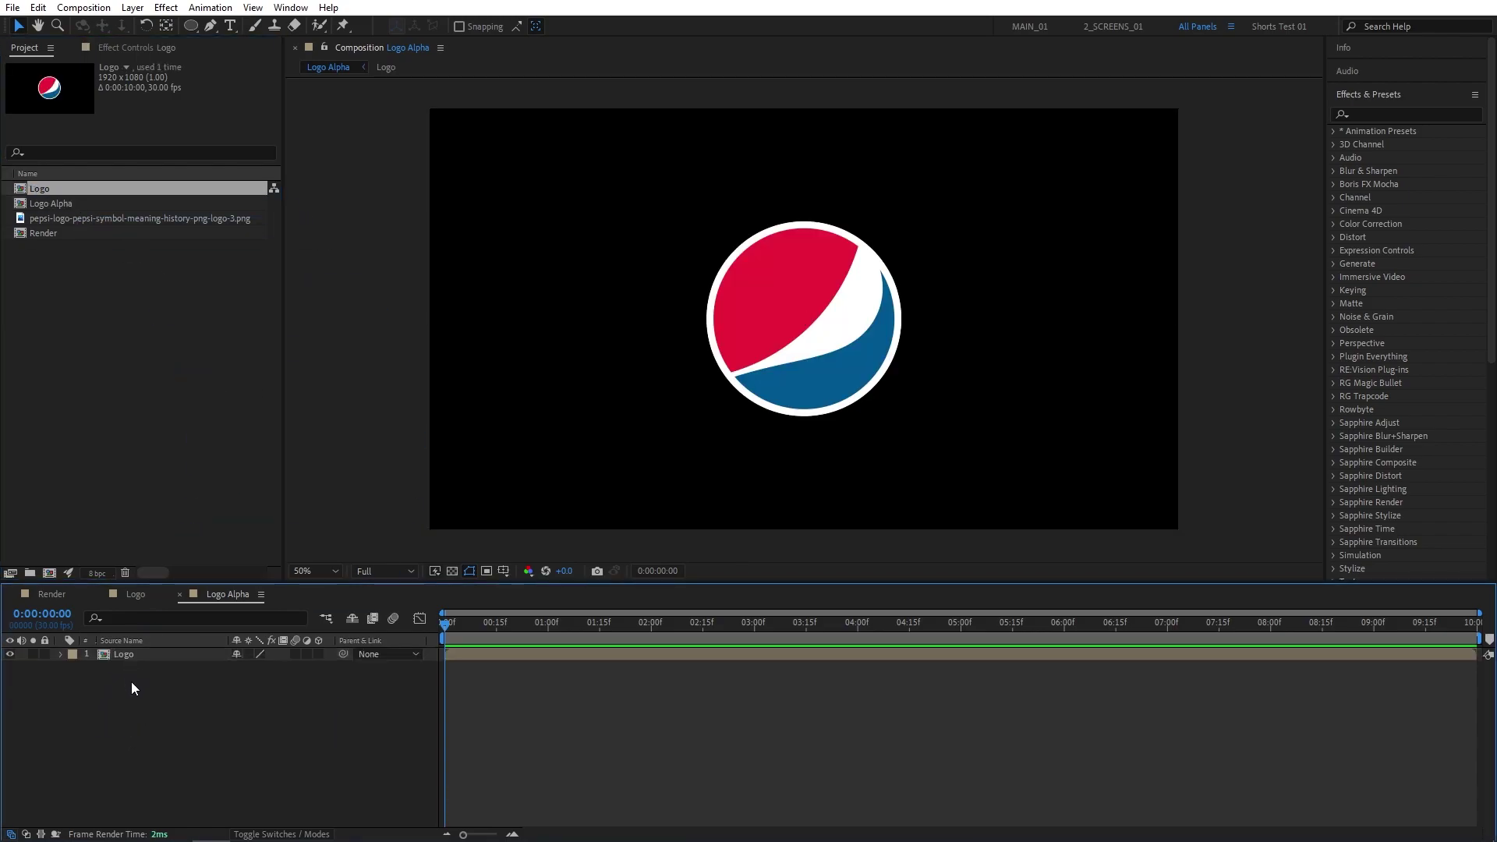
# Draw a solid white, stroke-free ellipse circle centred over the logo
pyautogui.click(190, 27)
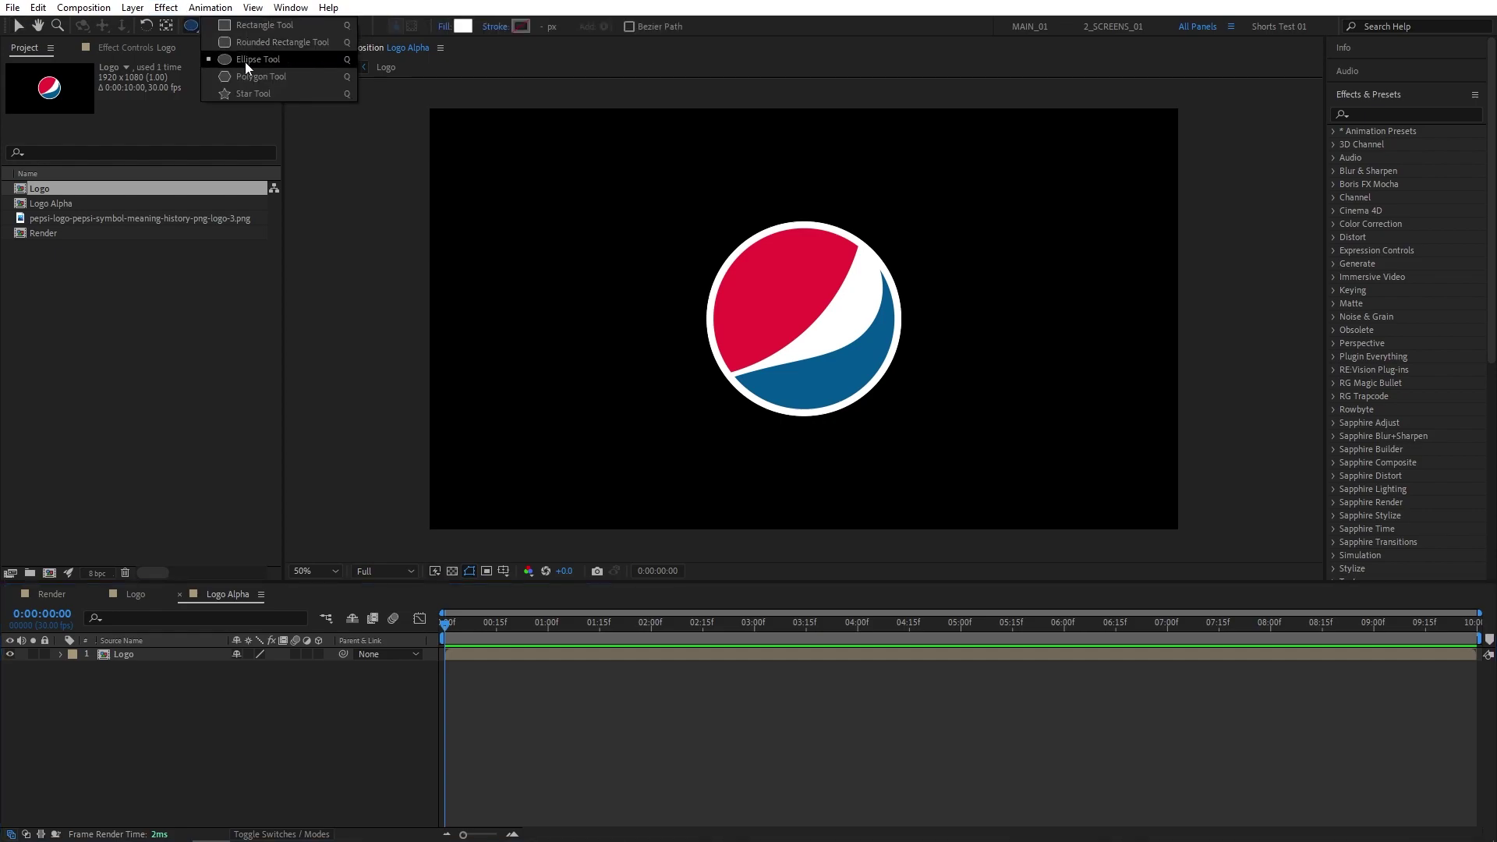
pyautogui.click(268, 61)
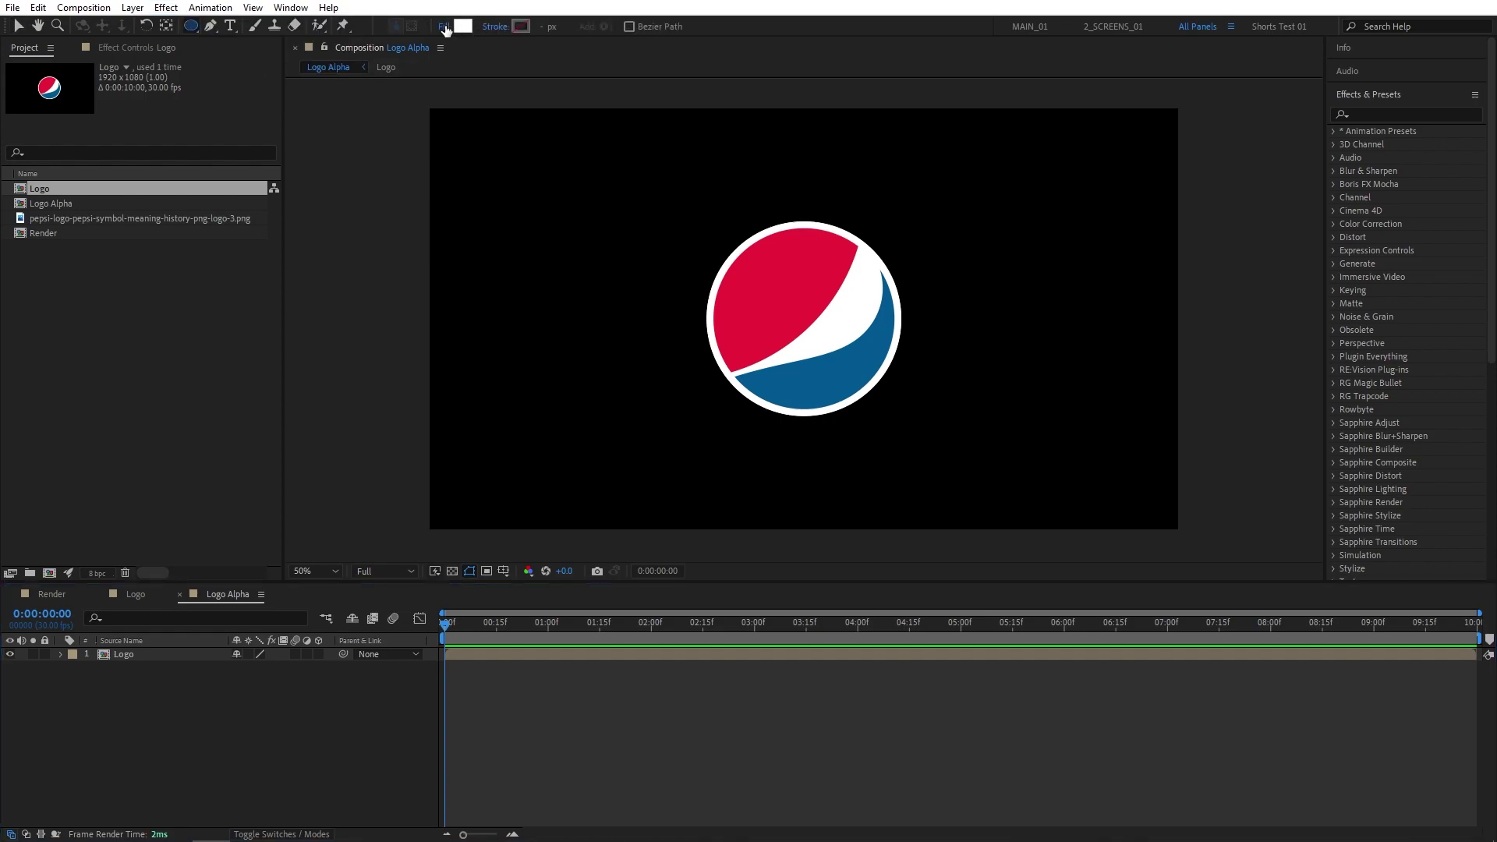
pyautogui.click(444, 27)
pyautogui.click(723, 228)
pyautogui.click(496, 27)
pyautogui.click(675, 138)
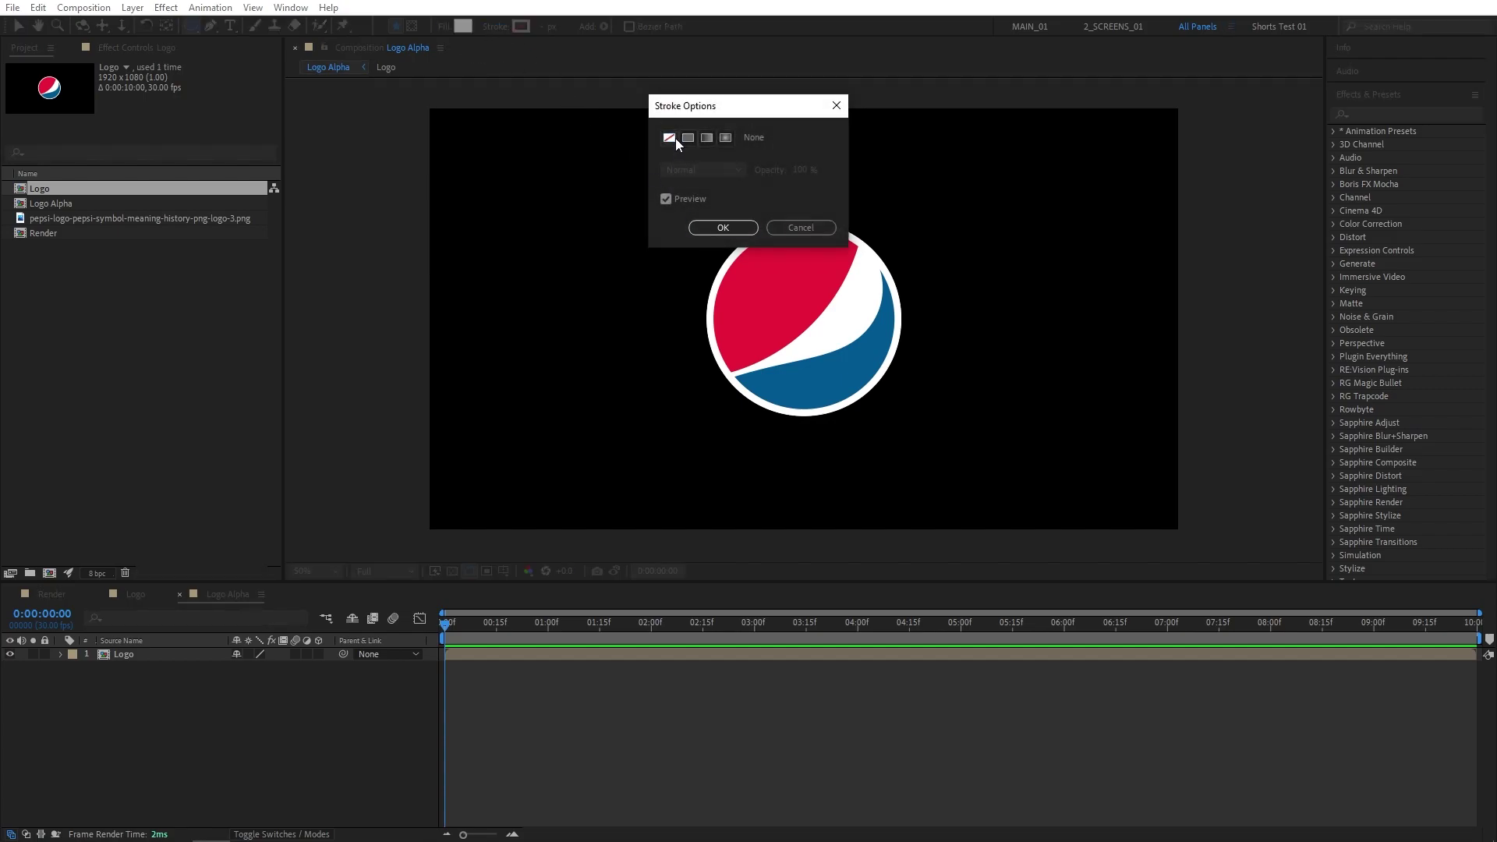
pyautogui.click(718, 227)
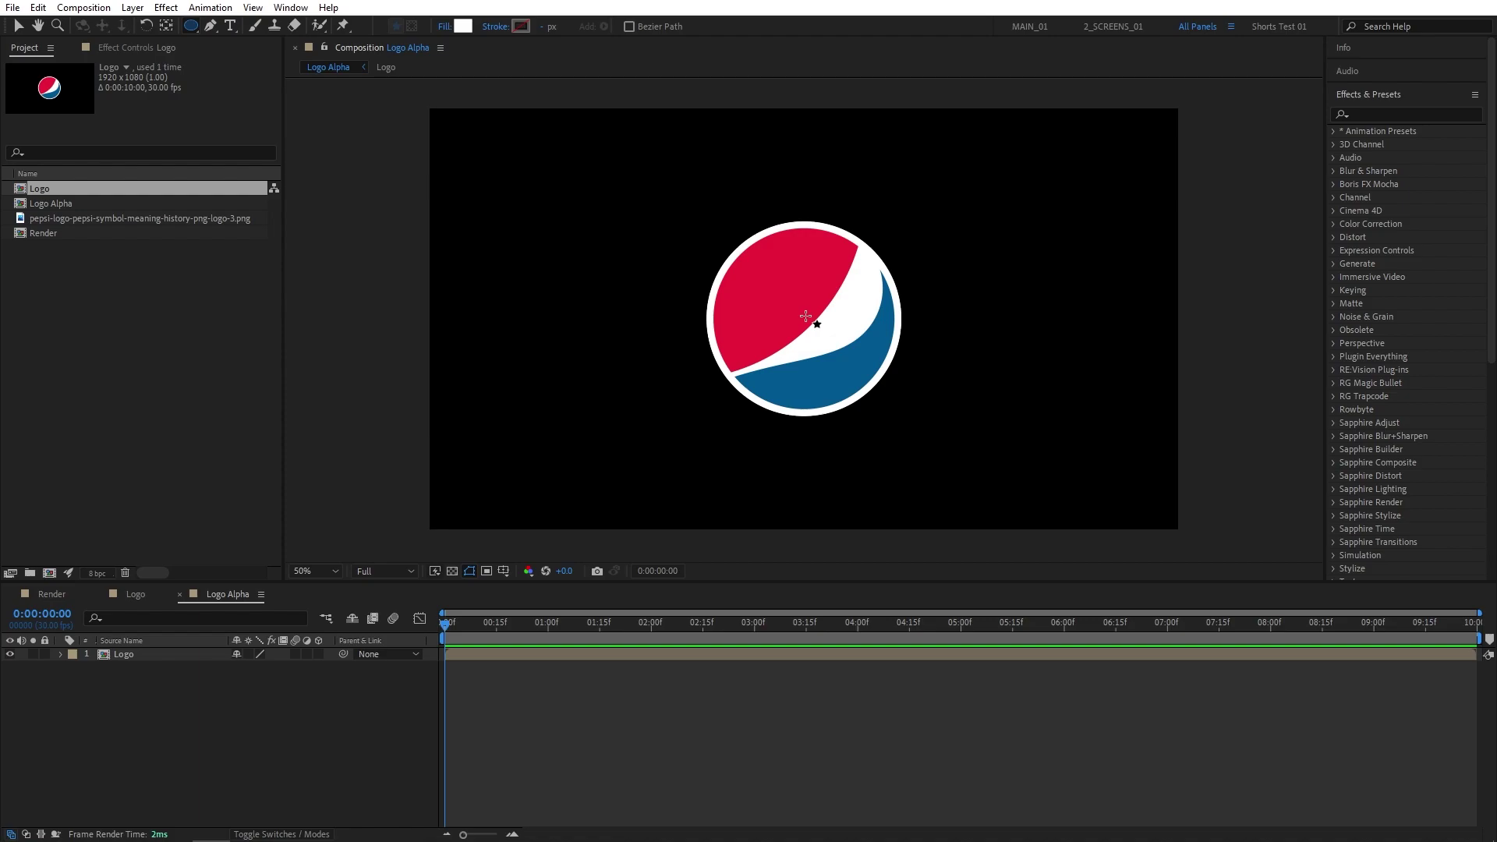
pyautogui.moveTo(804, 316); pyautogui.dragTo(928, 369)
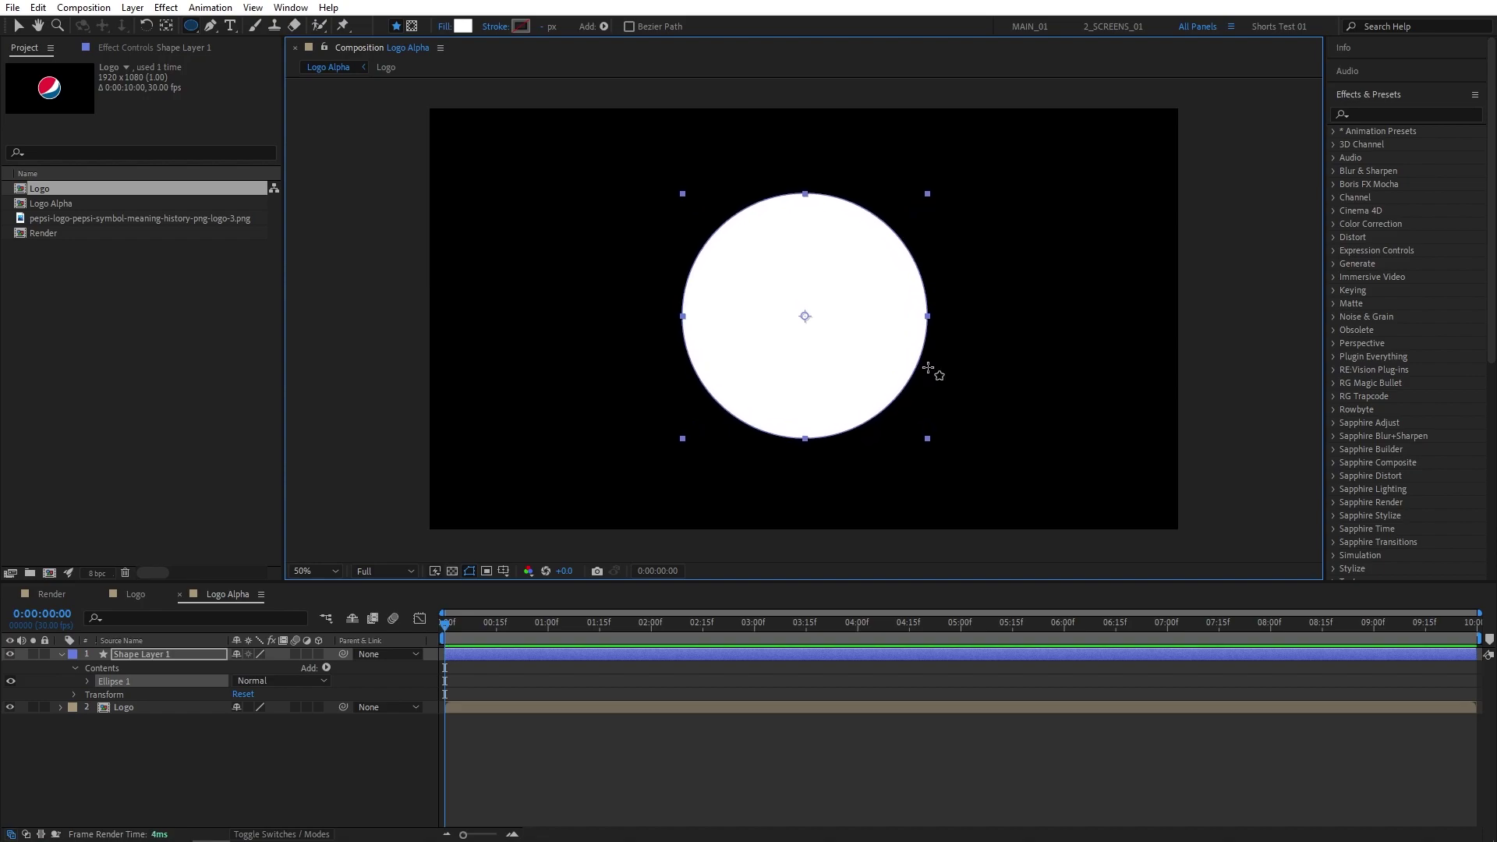
# Apply Turbulent Displace to the circle with Size 50 and Complexity 10
pyautogui.click(1371, 112)
pyautogui.write('turbu')
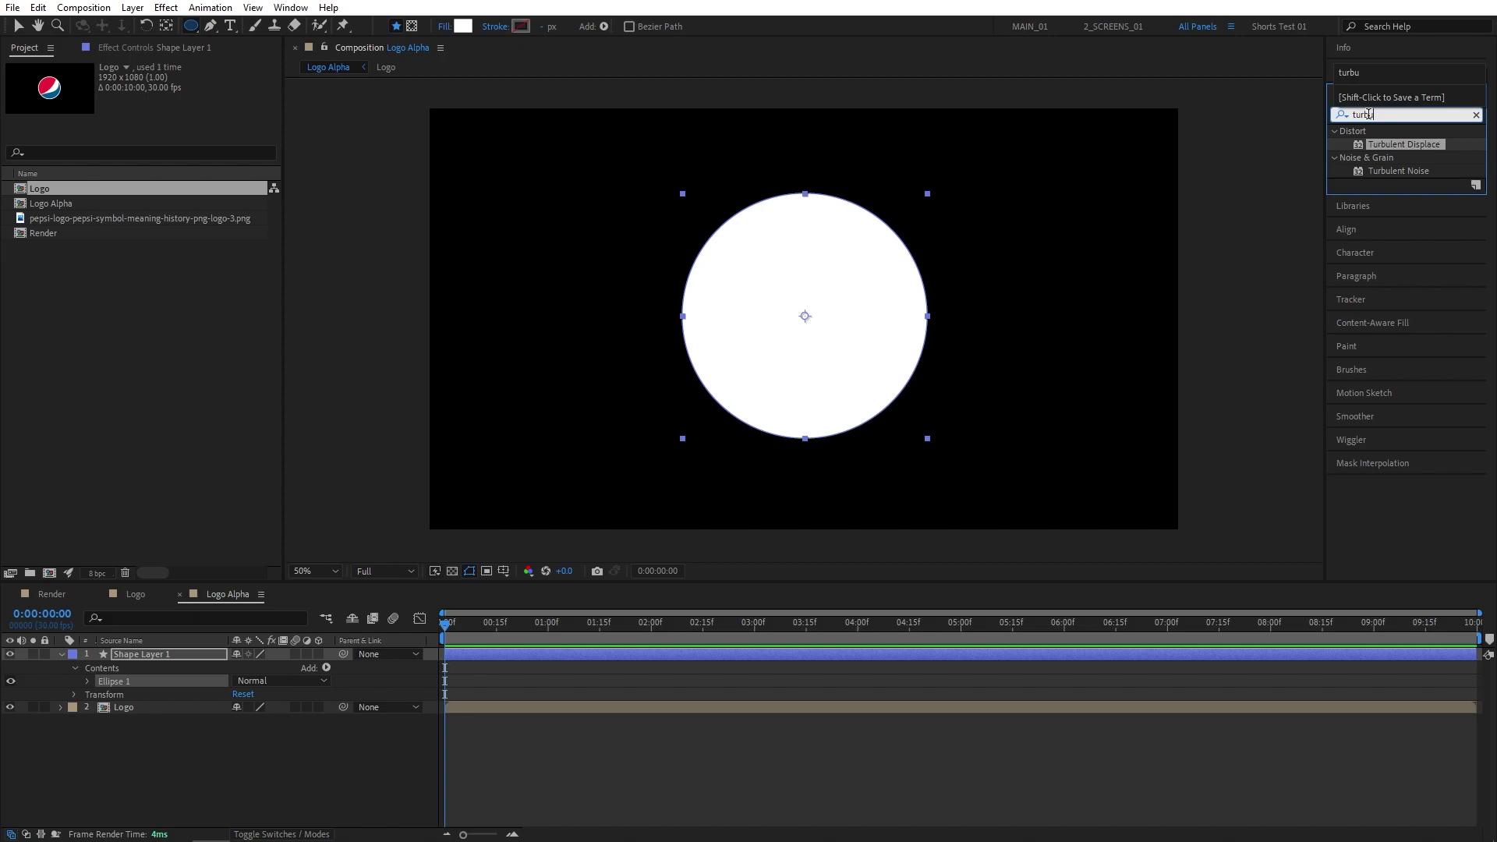
pyautogui.moveTo(1398, 148); pyautogui.dragTo(834, 335)
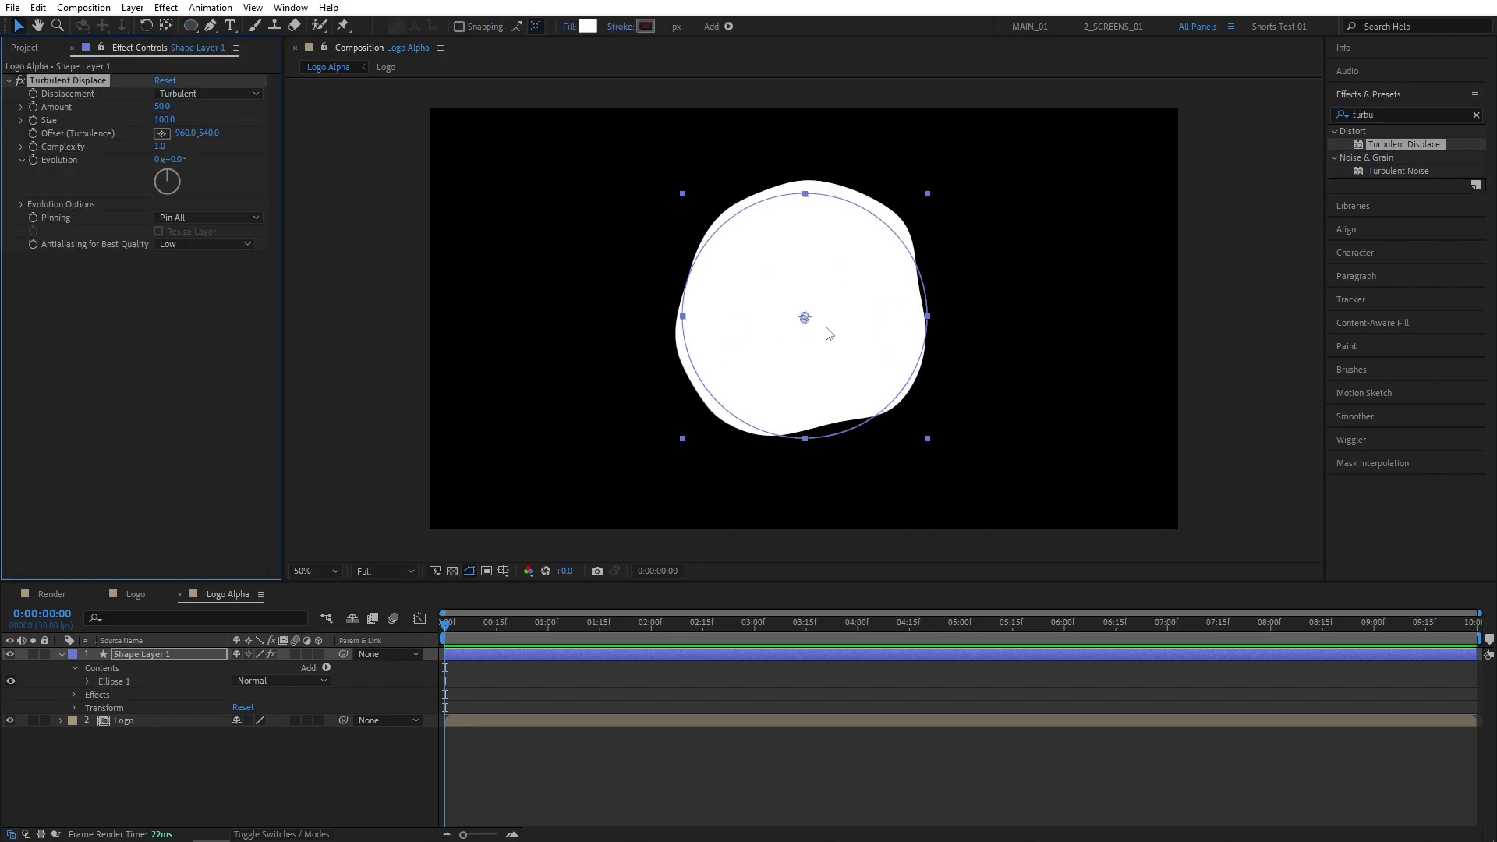
pyautogui.click(164, 119)
pyautogui.write('50')
pyautogui.press('Return')
pyautogui.click(164, 147)
pyautogui.write('10')
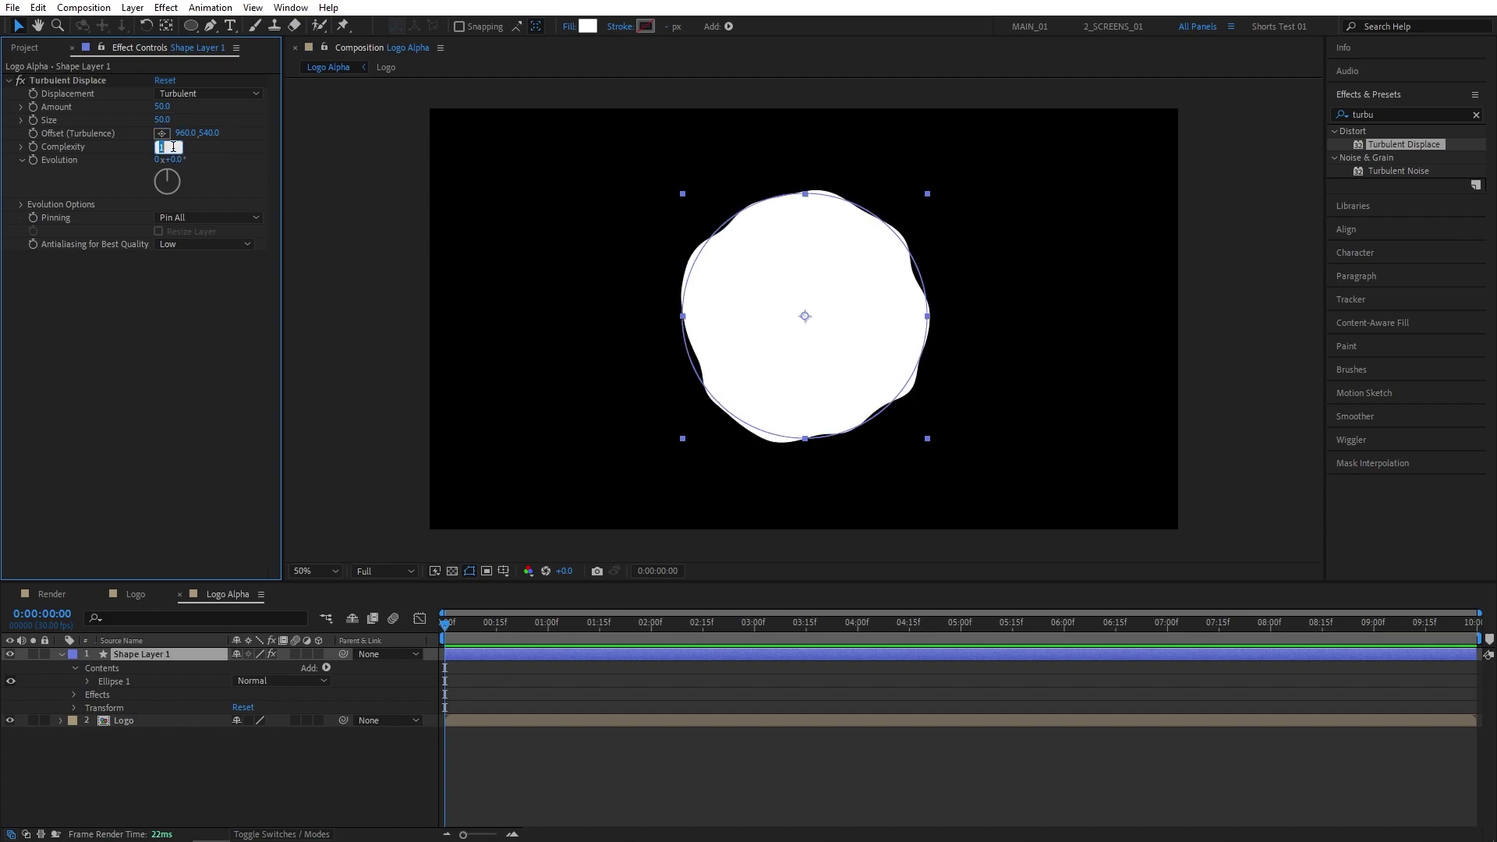
pyautogui.press('Return')
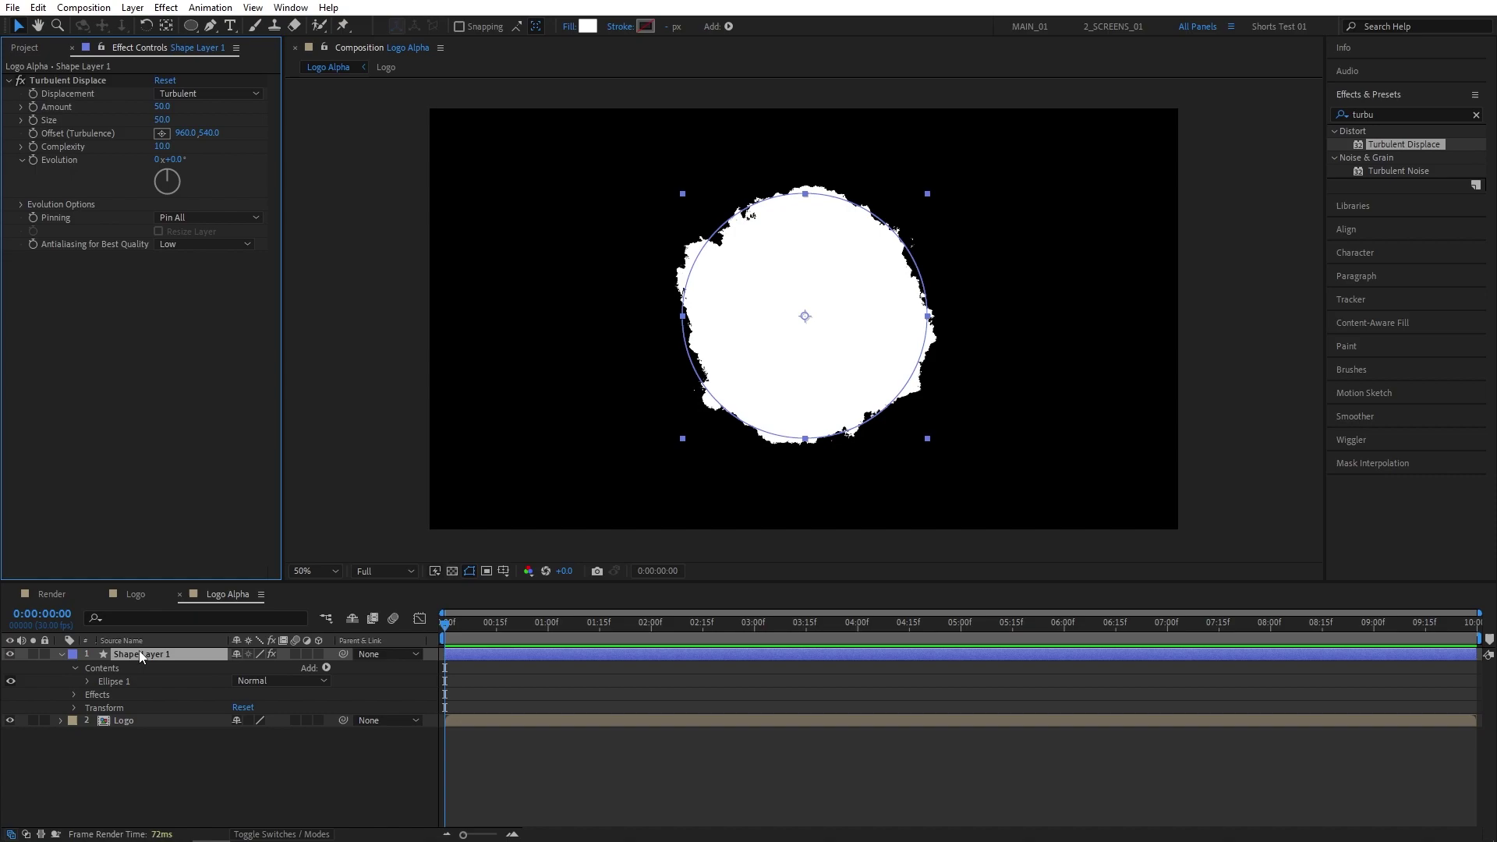
# Keyframe the circle's Scale from 0% at the start to 100% at 4:00
pyautogui.press('s')
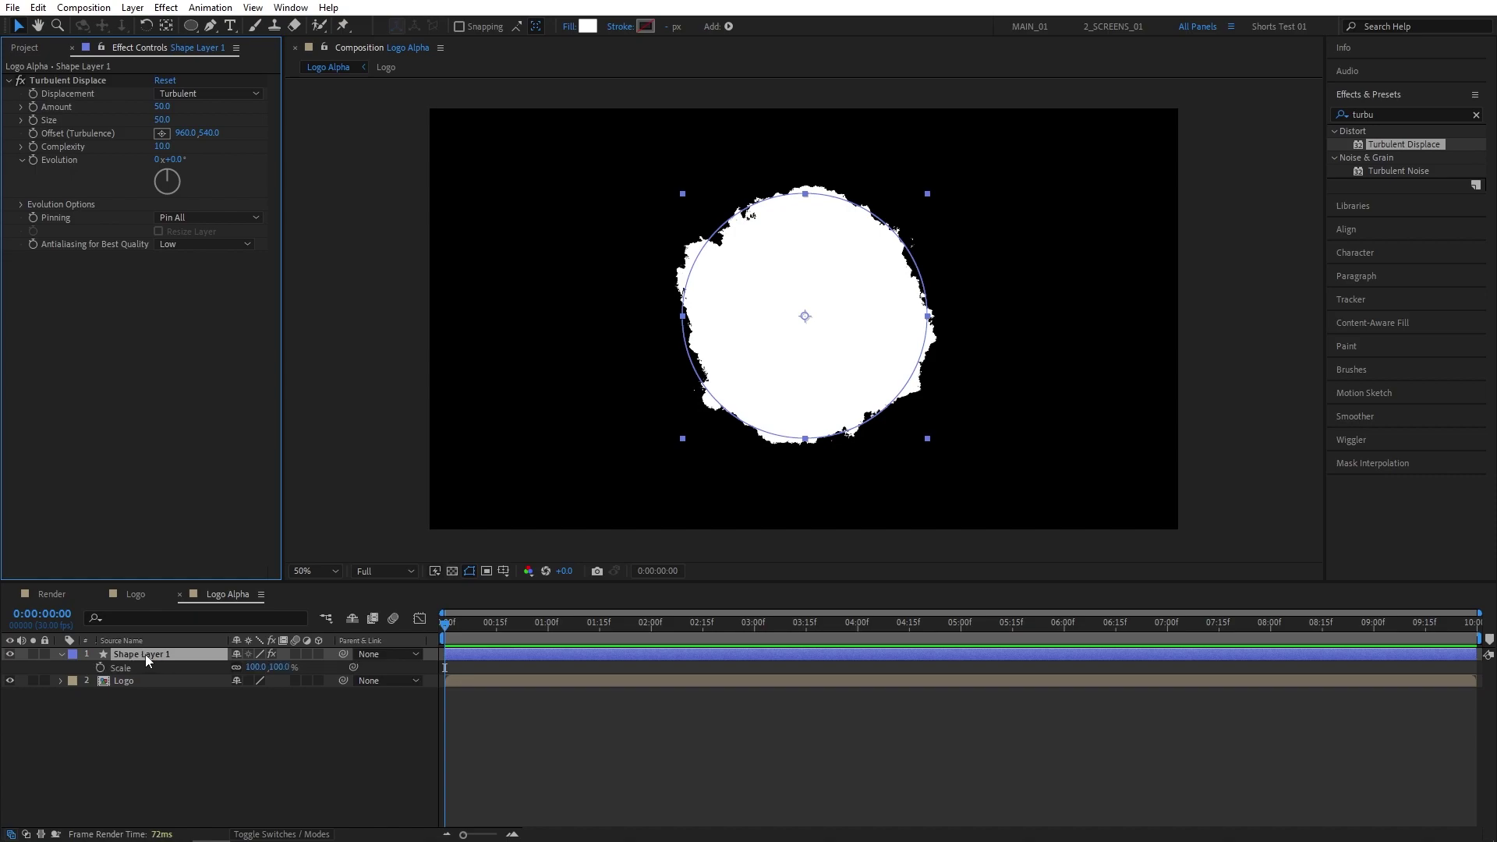
pyautogui.click(100, 667)
pyautogui.press('Return')
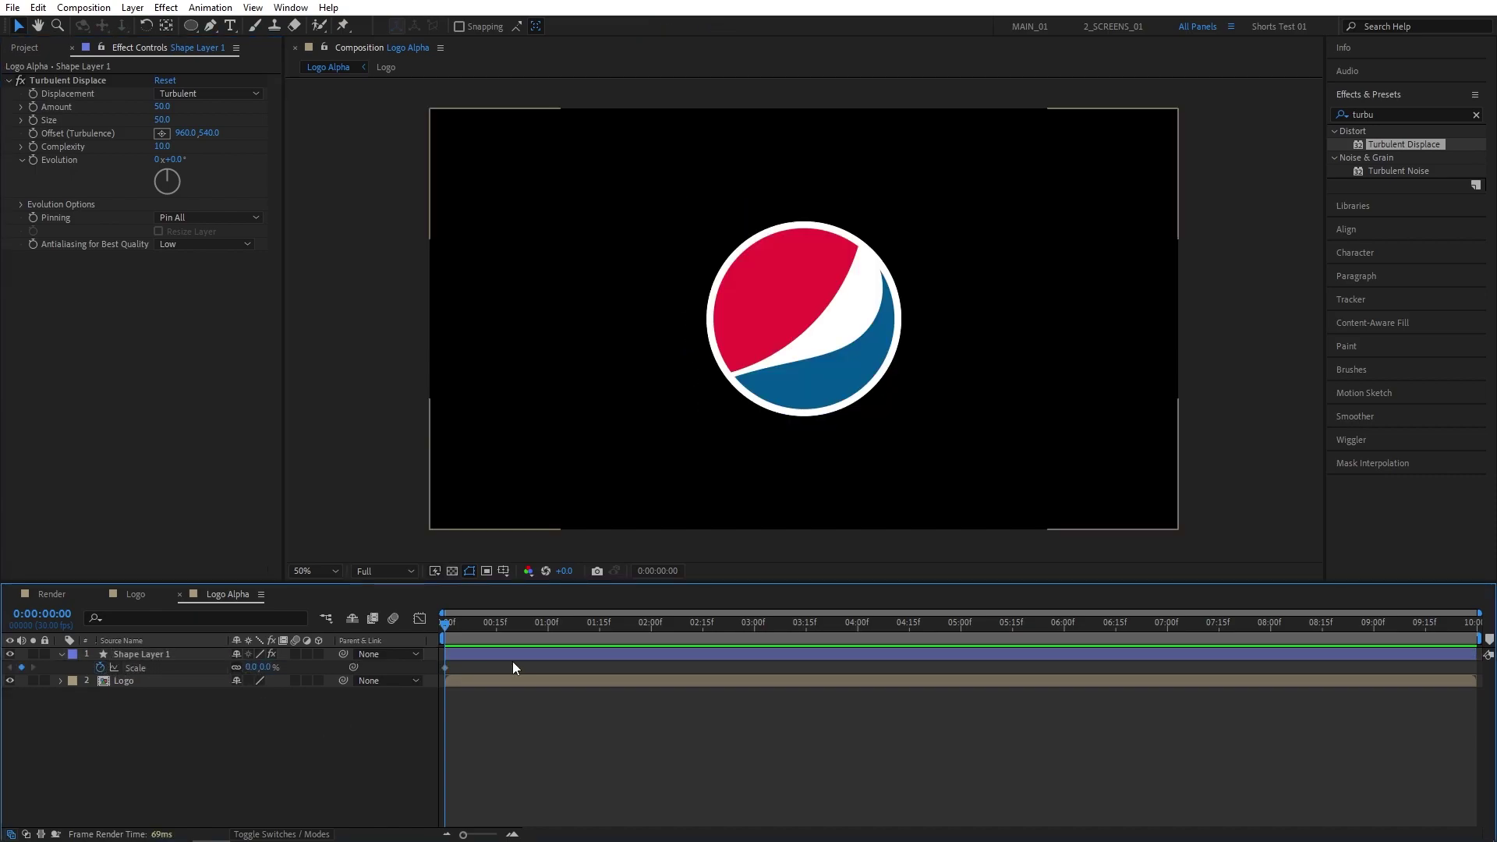
pyautogui.moveTo(447, 623); pyautogui.dragTo(858, 633)
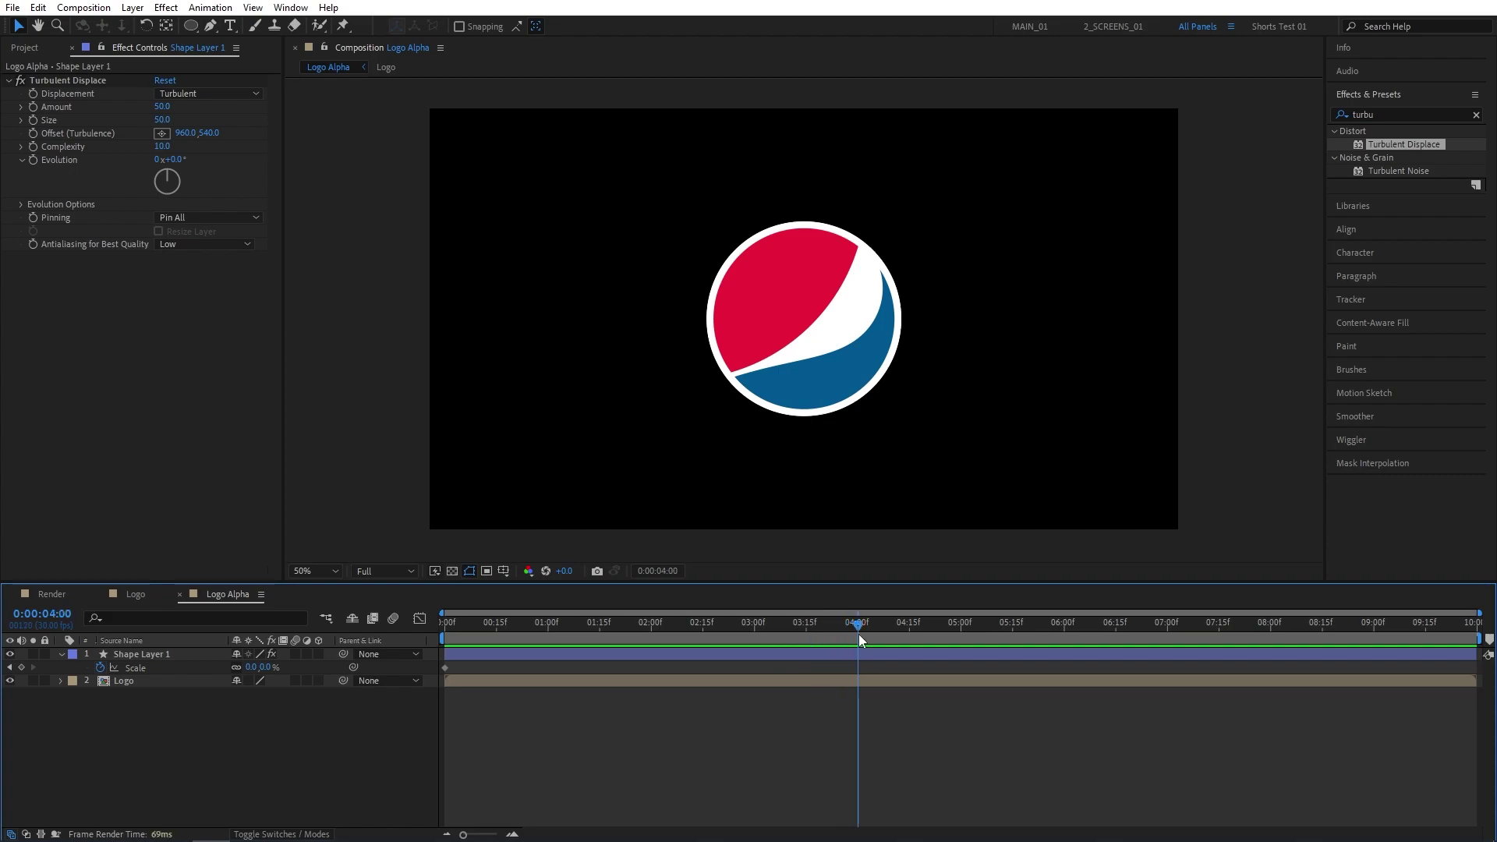
pyautogui.moveTo(250, 668)
pyautogui.mouseDown()
pyautogui.moveTo(334, 675)
pyautogui.moveTo(278, 669)
pyautogui.mouseUp()
pyautogui.click(283, 713)
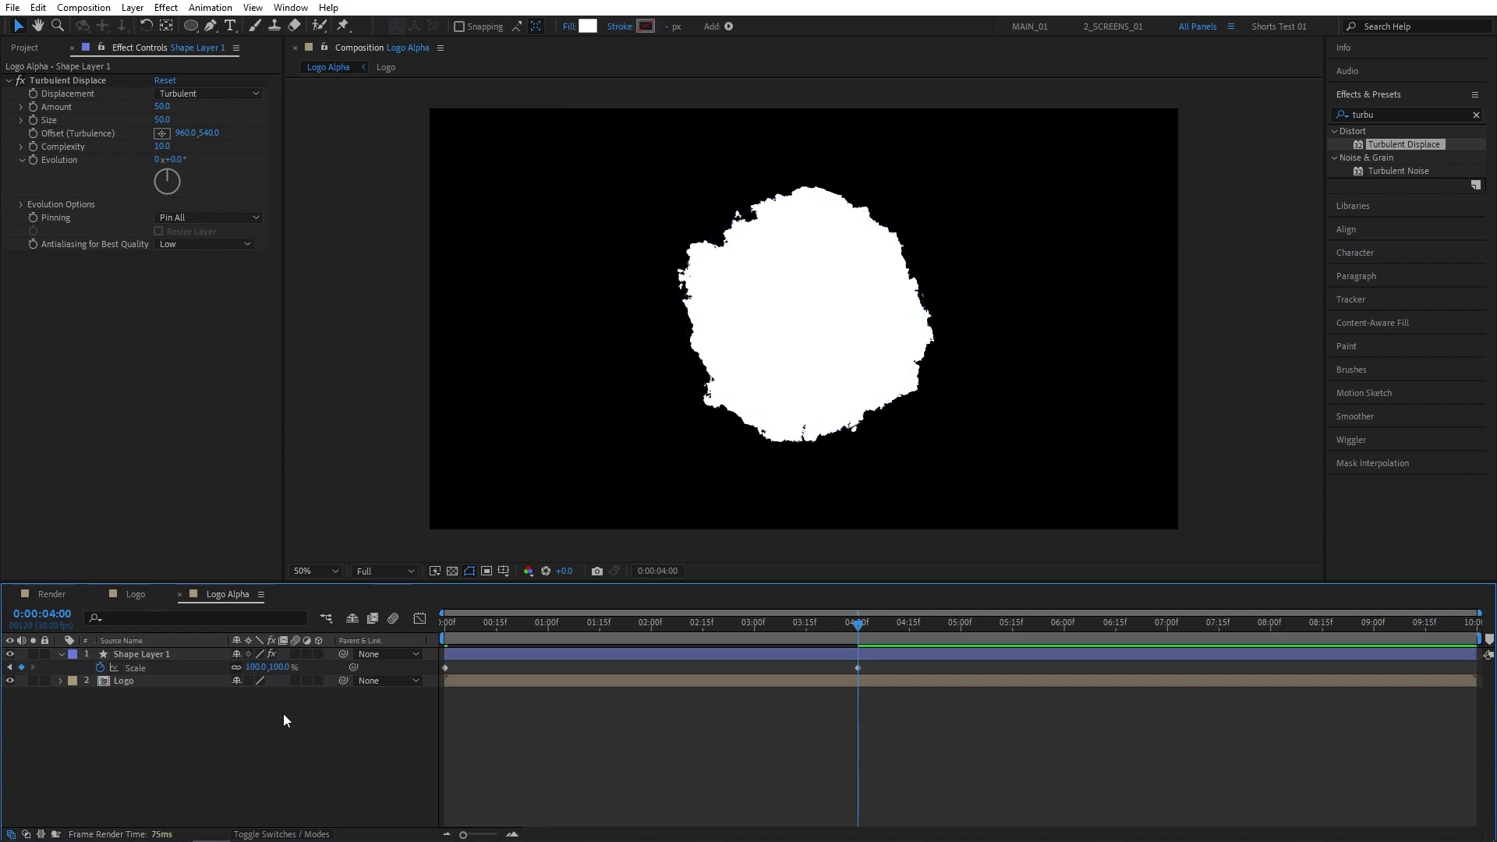
# Pre-compose the circle shape layer into a comp named 'Shape'
pyautogui.click(176, 657)
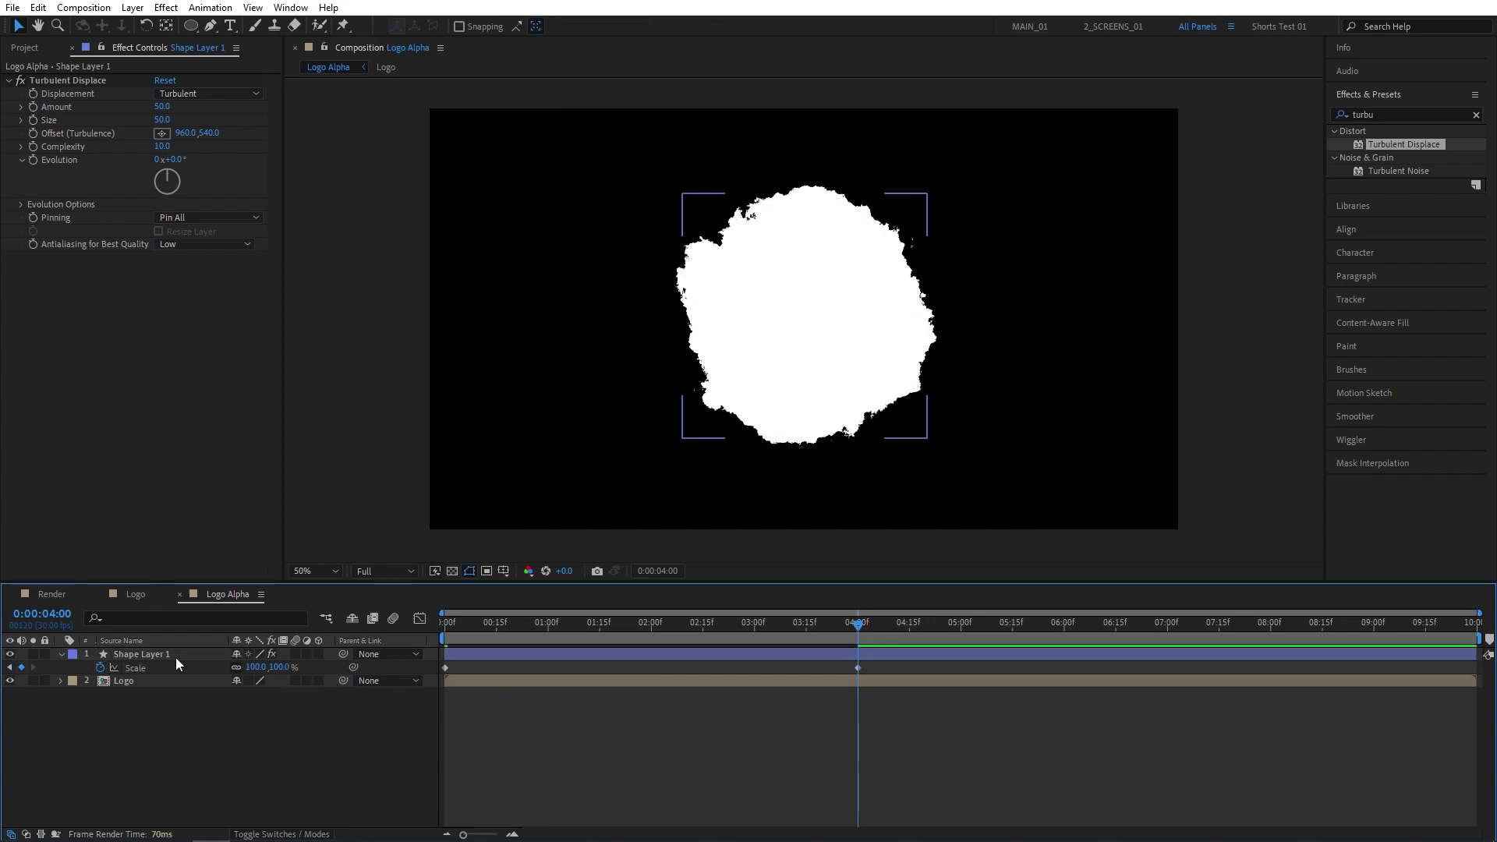
pyautogui.rightClick(129, 654)
pyautogui.click(195, 569)
pyautogui.write('S')
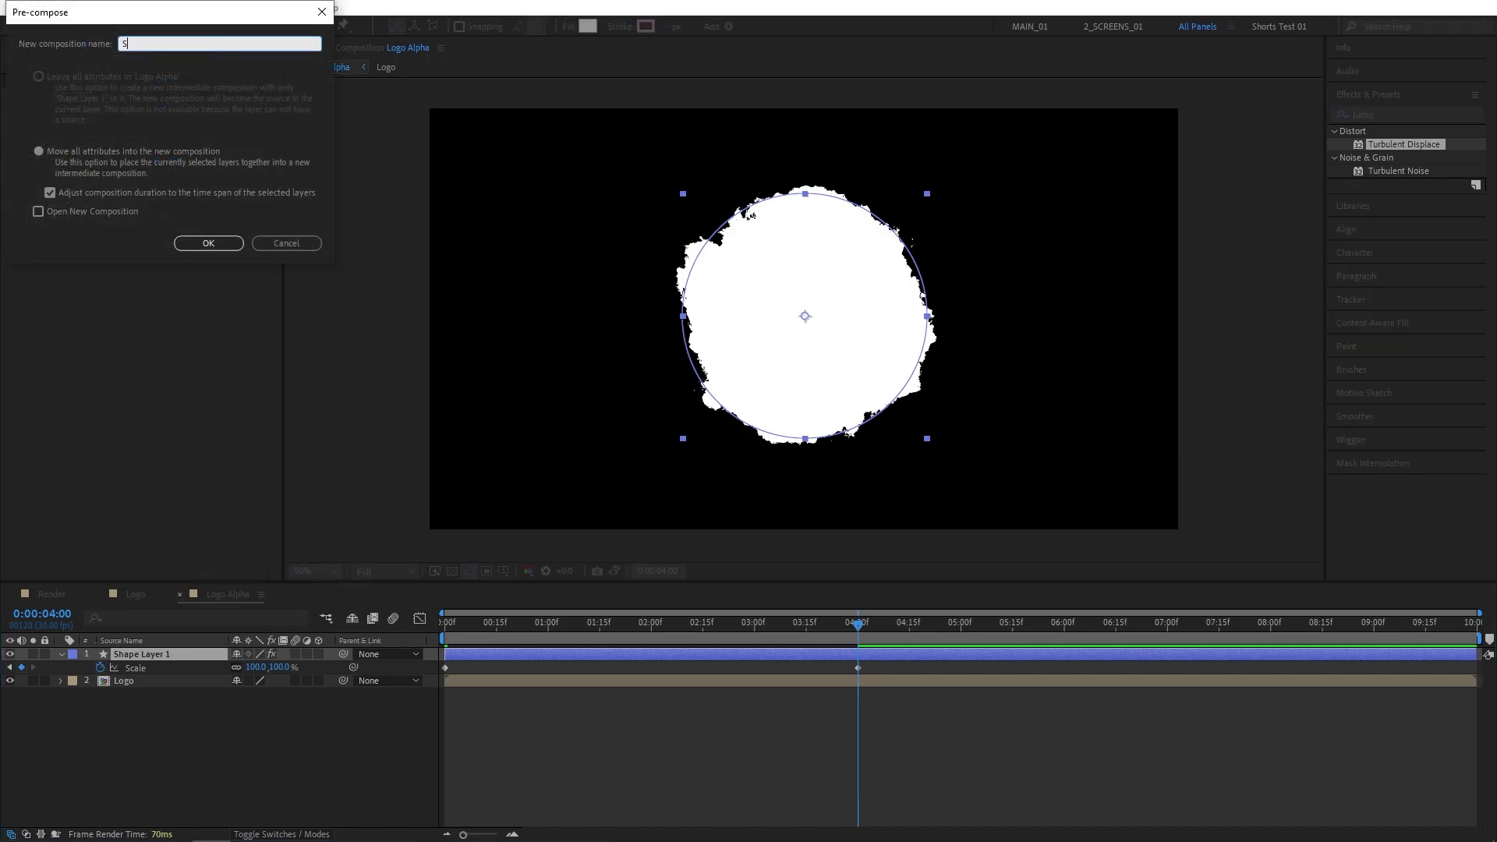
pyautogui.write('hape')
pyautogui.press('Return')
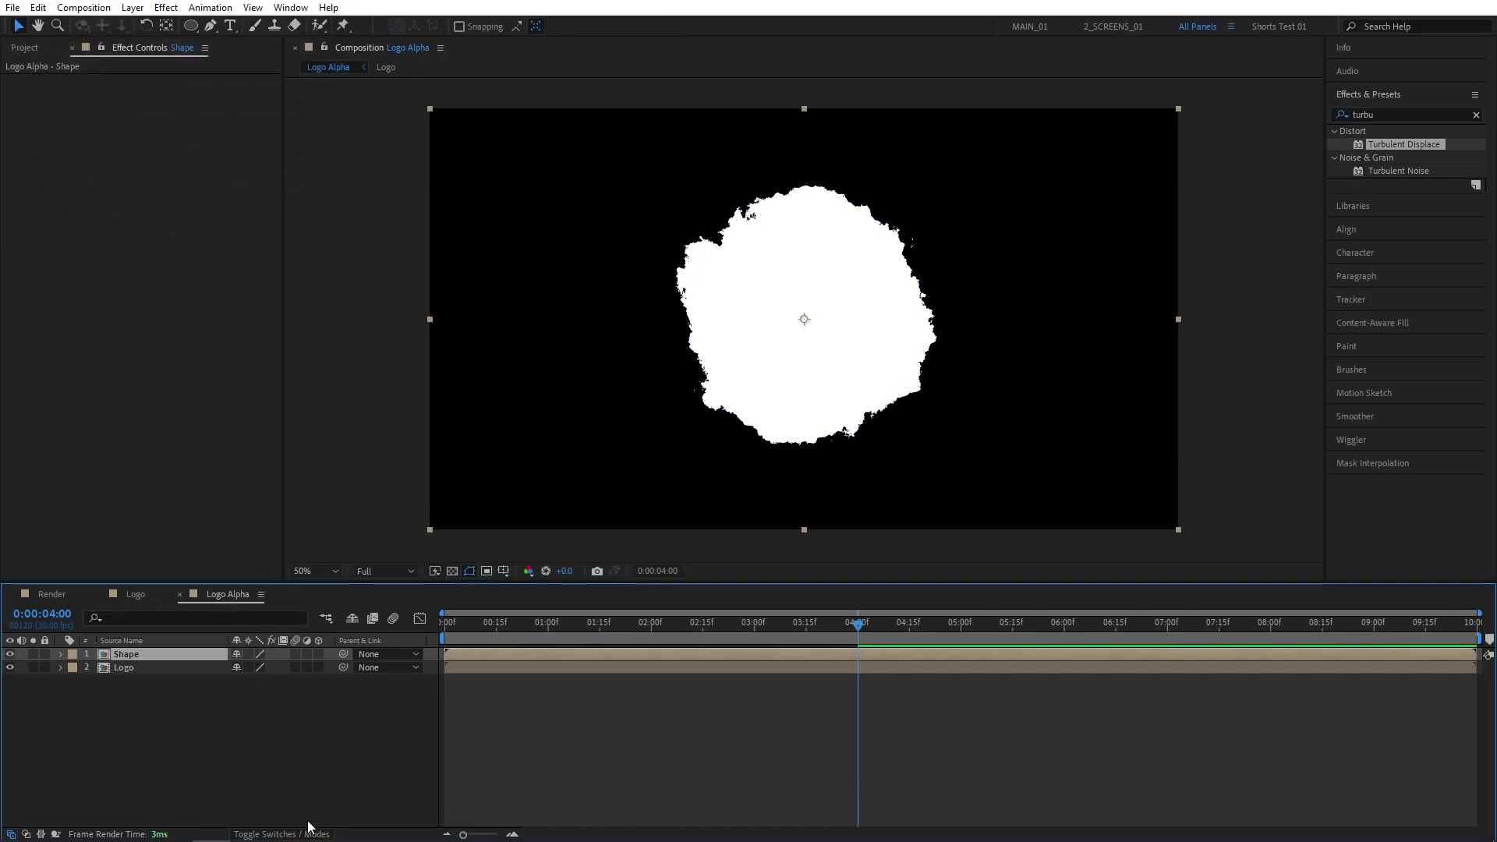
# Set the Logo layer's track matte to Alpha Matte 'Shape' and scrub to preview the reveal
pyautogui.click(285, 834)
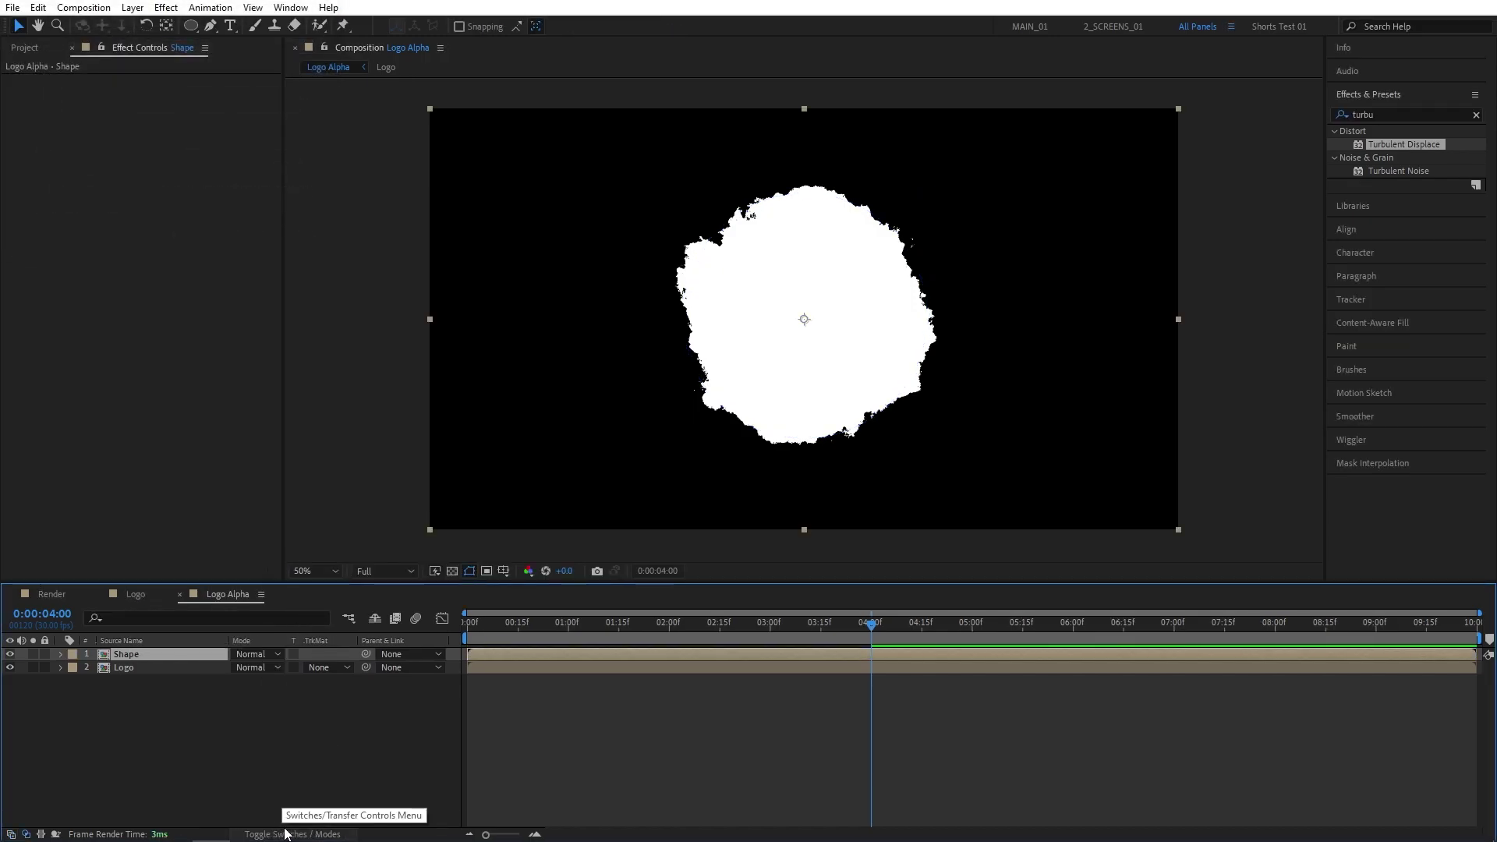
pyautogui.click(326, 714)
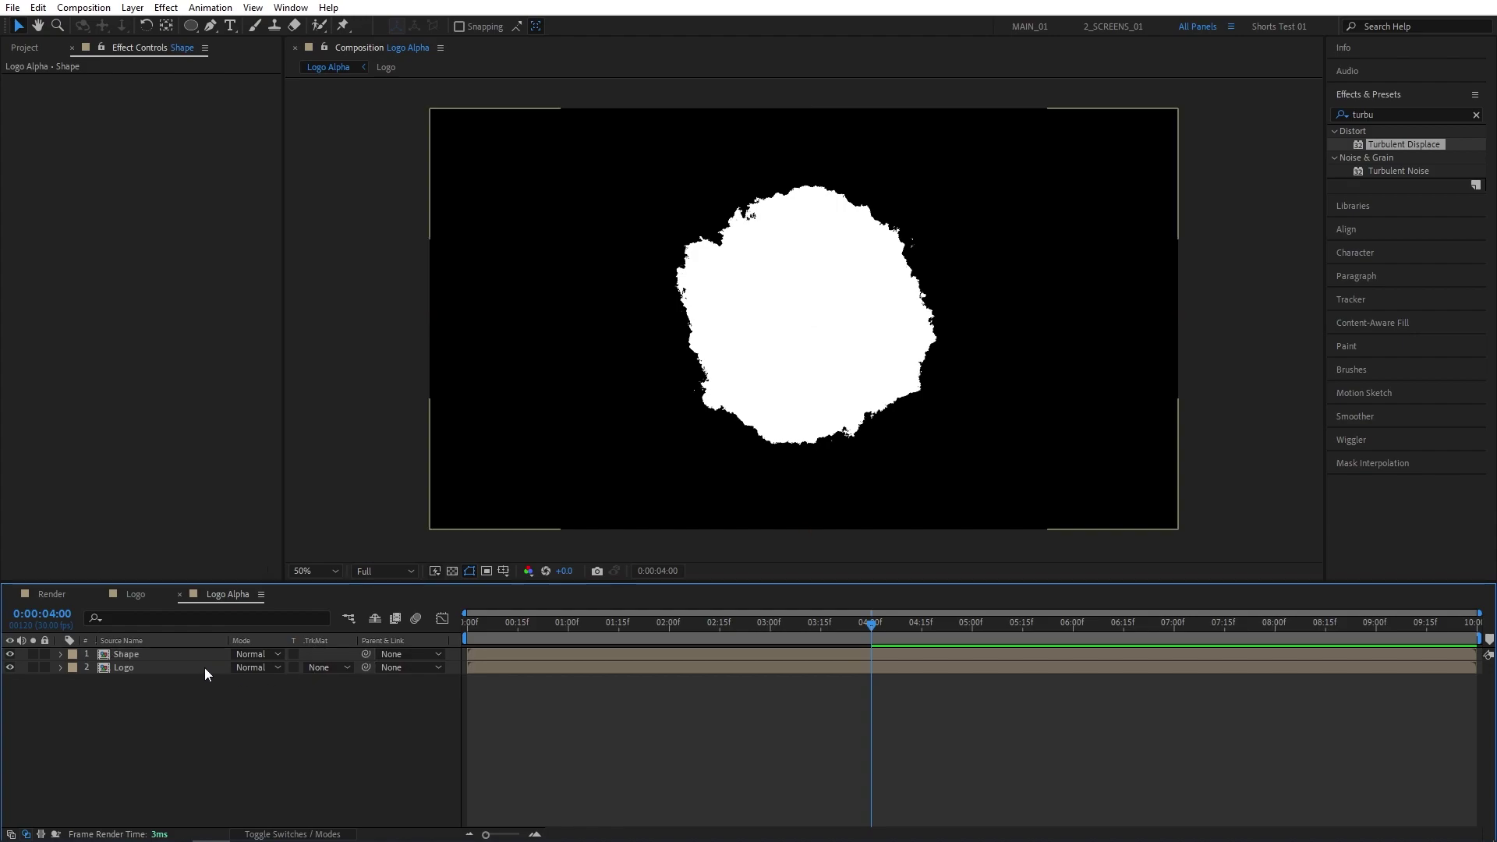
pyautogui.click(326, 667)
pyautogui.click(343, 705)
pyautogui.click(614, 624)
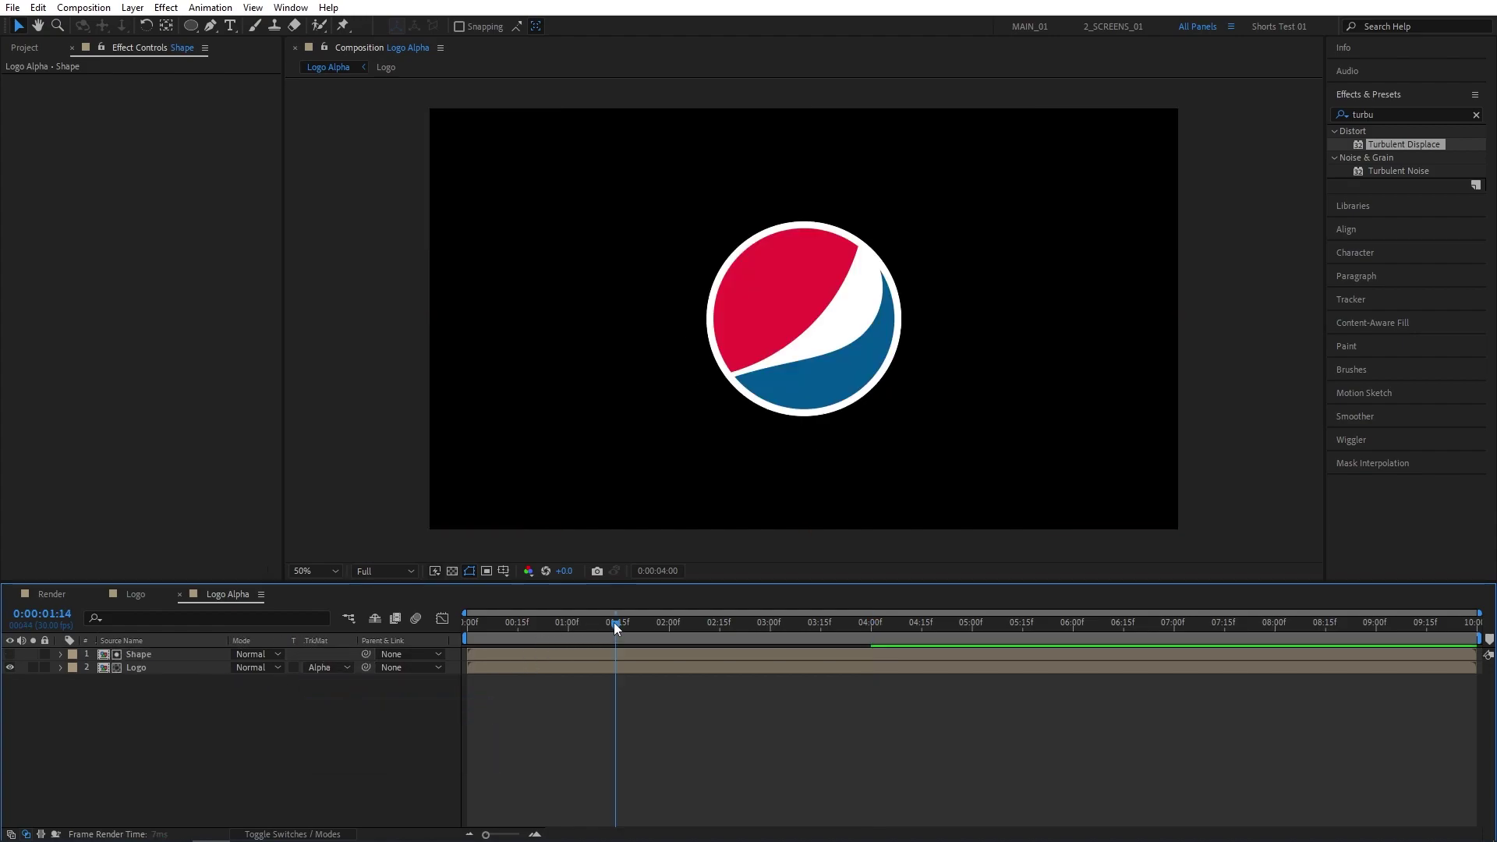
pyautogui.moveTo(614, 622); pyautogui.dragTo(819, 649)
pyautogui.click(28, 48)
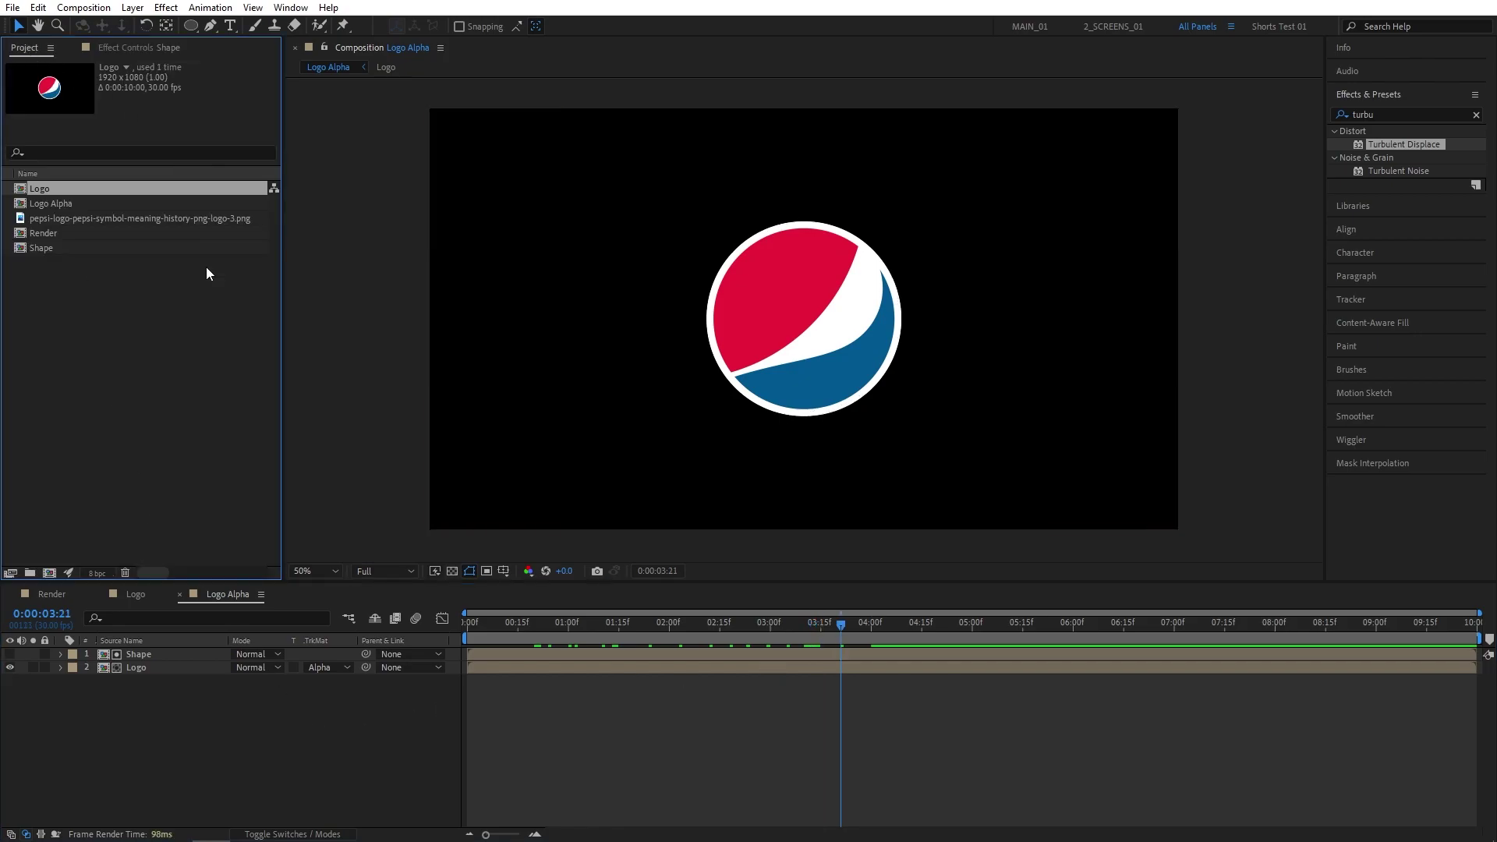
# Create the Logo Stripe composition and add Logo Alpha to it
pyautogui.click(49, 573)
pyautogui.write('L')
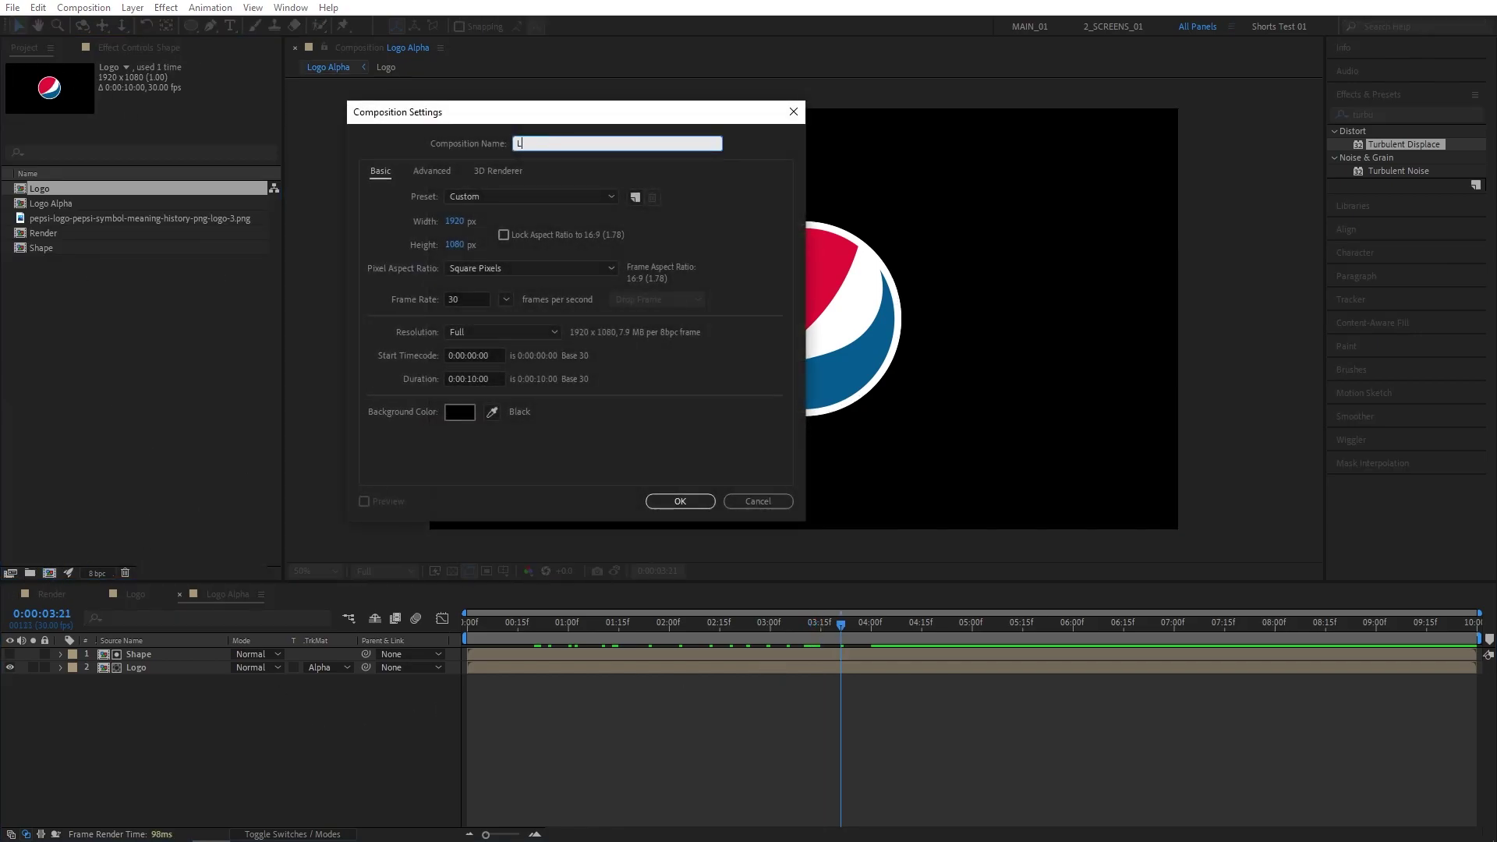
pyautogui.write('ogo Stripe')
pyautogui.press('Return')
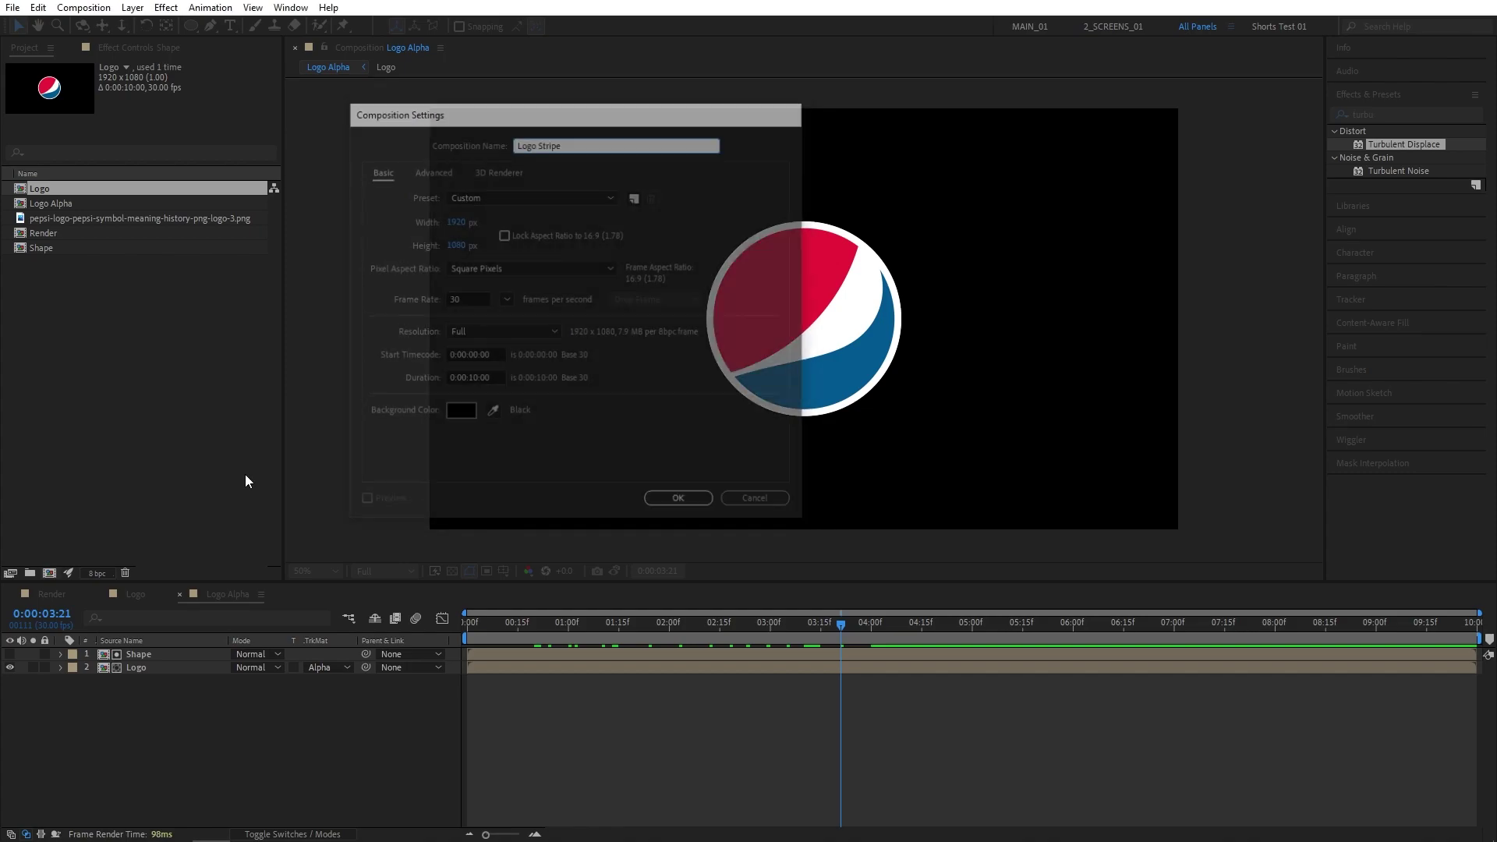
pyautogui.moveTo(52, 203); pyautogui.dragTo(167, 733)
pyautogui.click(232, 739)
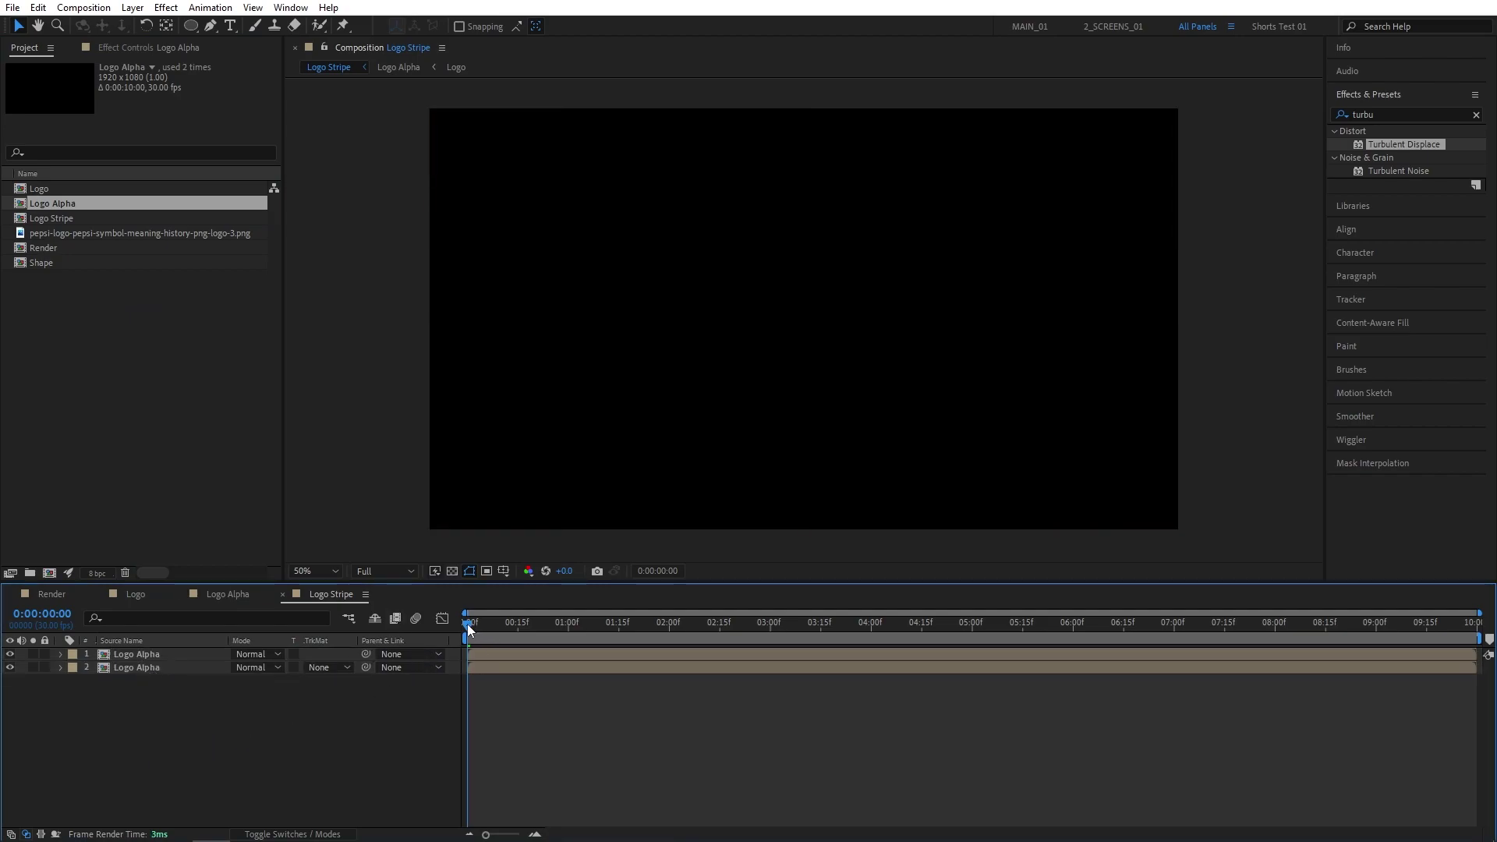
# Offset the two Logo Alpha layers a few frames, keeping the top one starting at zero
pyautogui.press('space')
pyautogui.moveTo(474, 654); pyautogui.dragTo(484, 660)
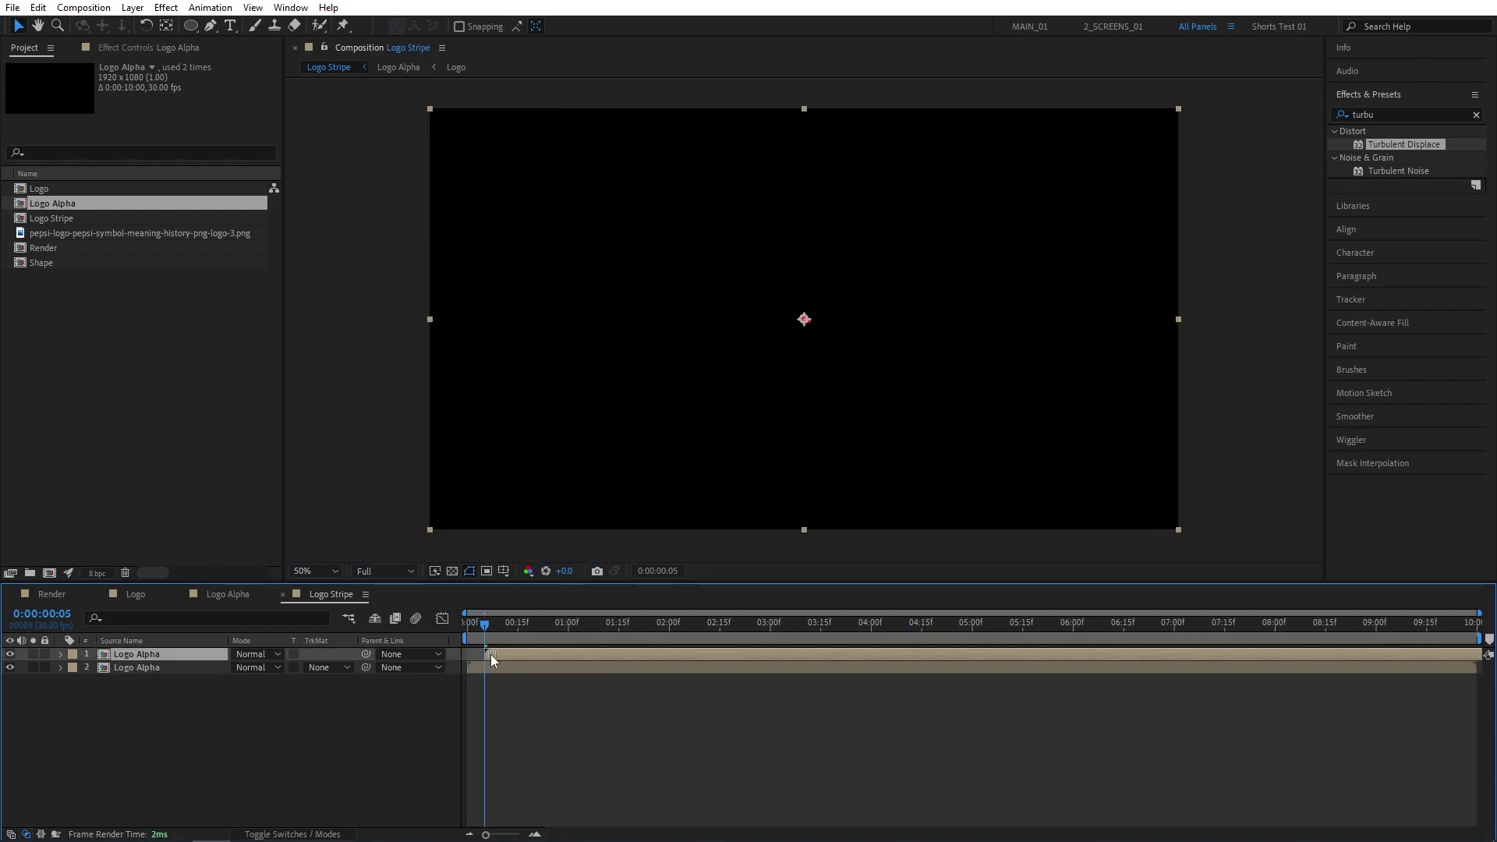
pyautogui.hotkey('ctrl', 'a')
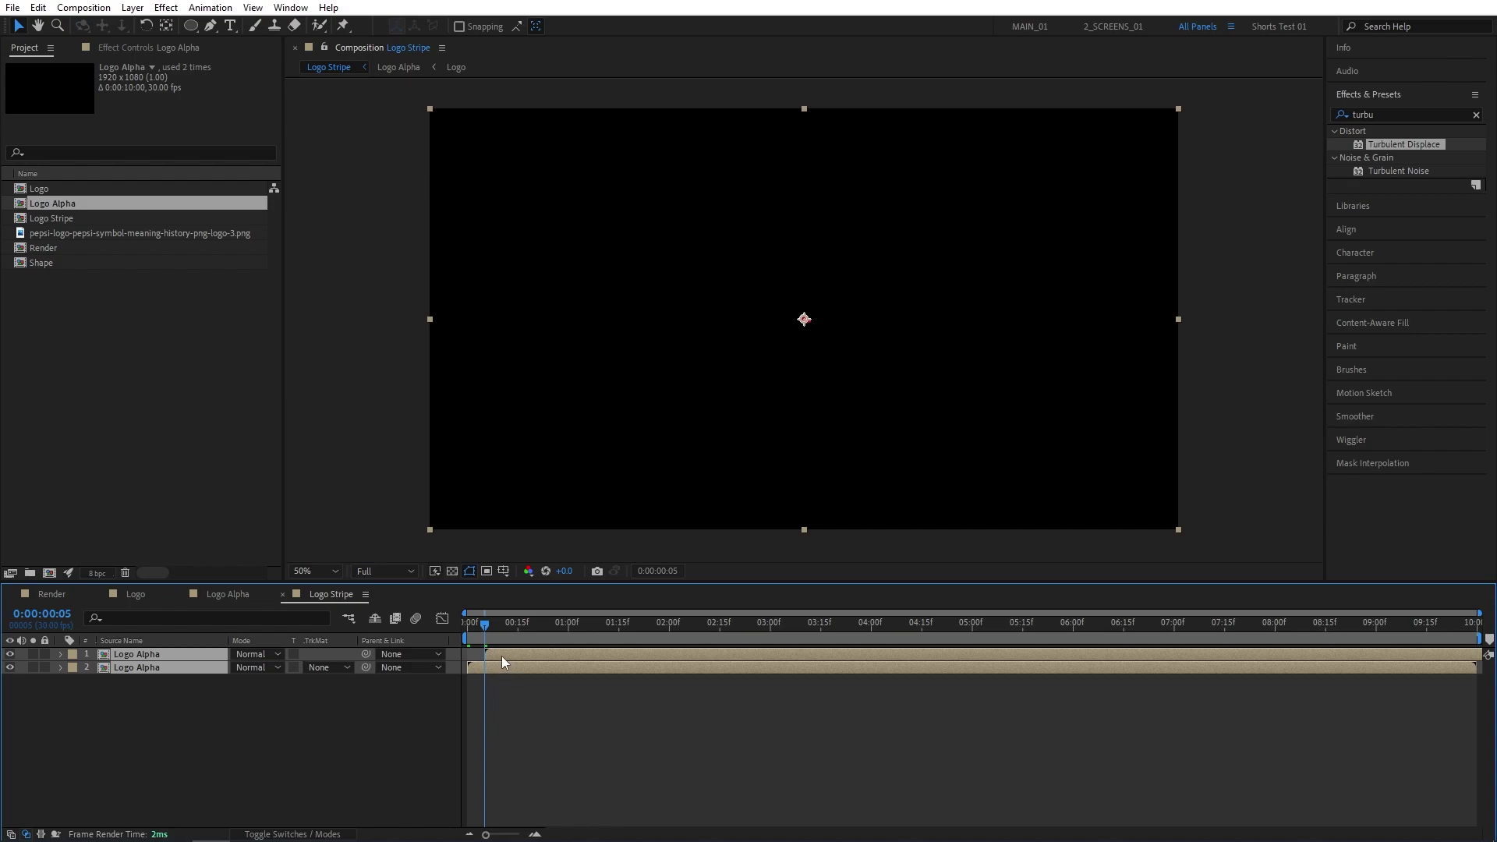
pyautogui.moveTo(493, 653); pyautogui.dragTo(466, 628)
pyautogui.press('space')
# Set the lower layer's track matte to Alpha Inverted Matte 'Logo Alpha' and scrub to check the outline
pyautogui.click(416, 688)
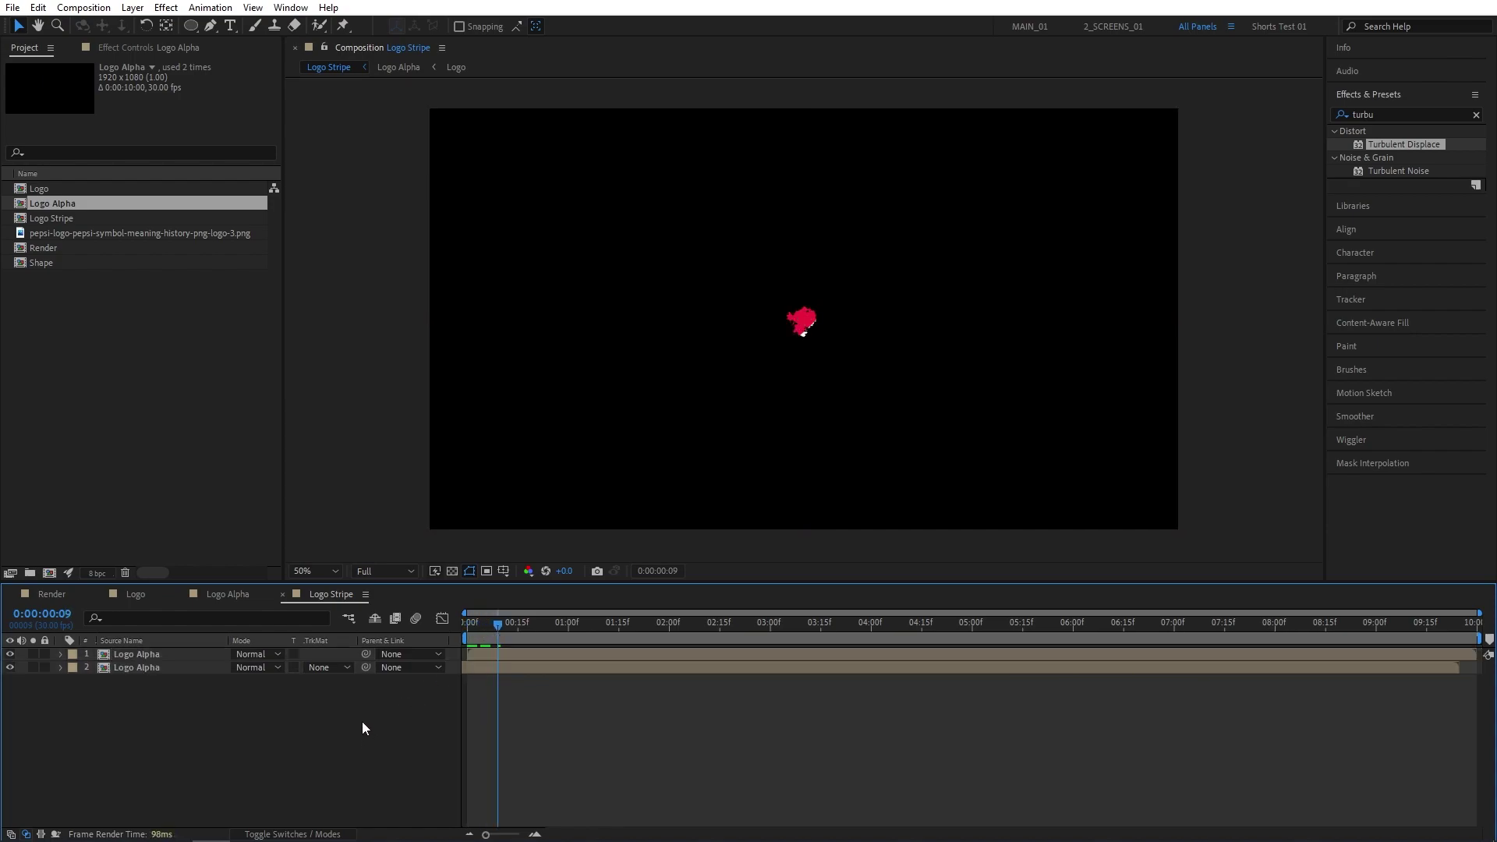
pyautogui.click(329, 667)
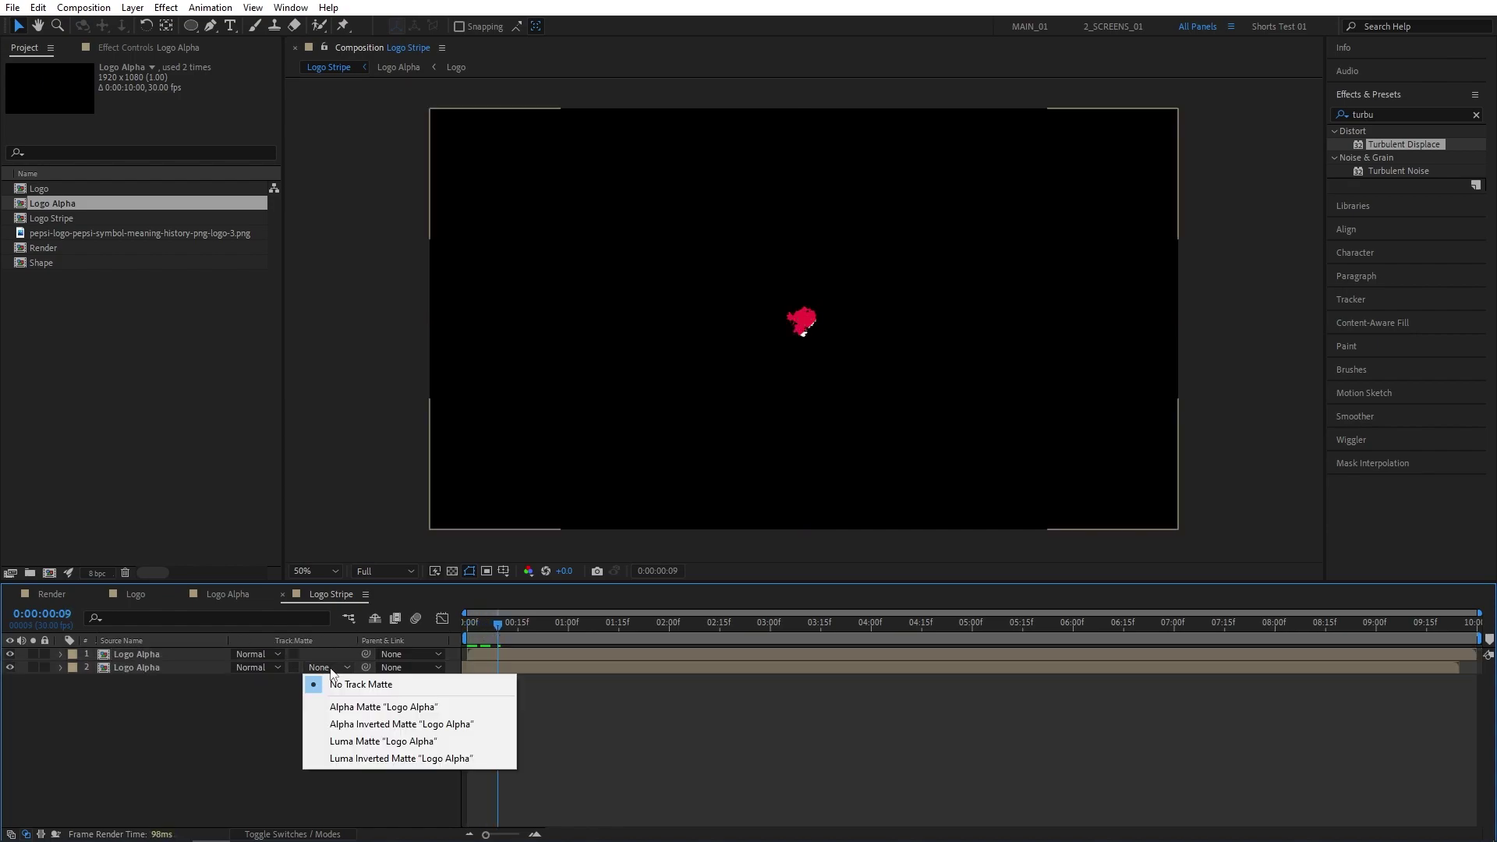
pyautogui.click(406, 724)
pyautogui.moveTo(497, 625); pyautogui.dragTo(971, 648)
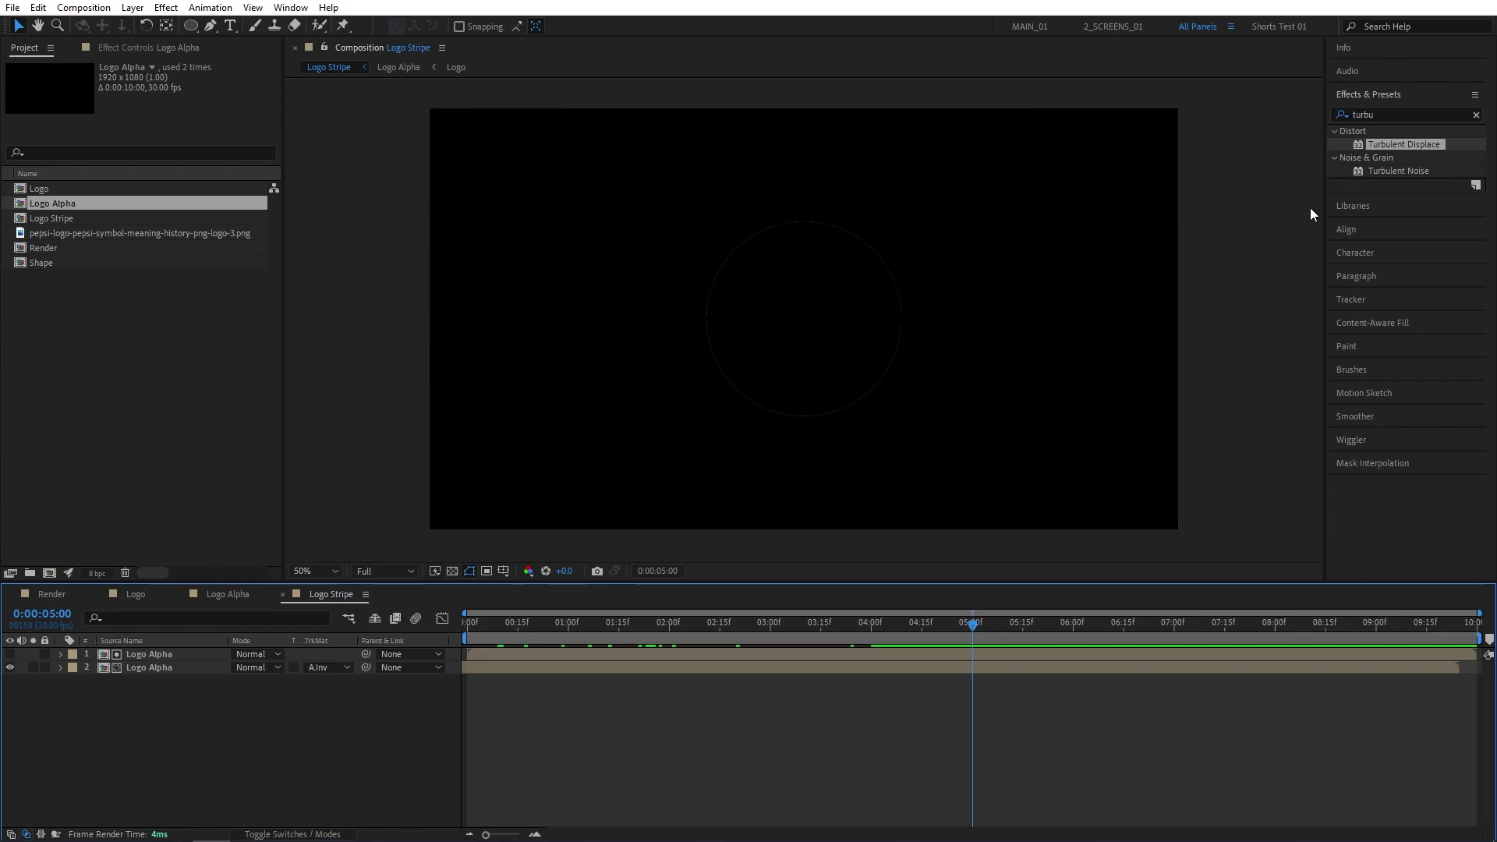
# Apply Simple Choker to the lower Logo Alpha layer with Choke Matte 2.00
pyautogui.click(1391, 114)
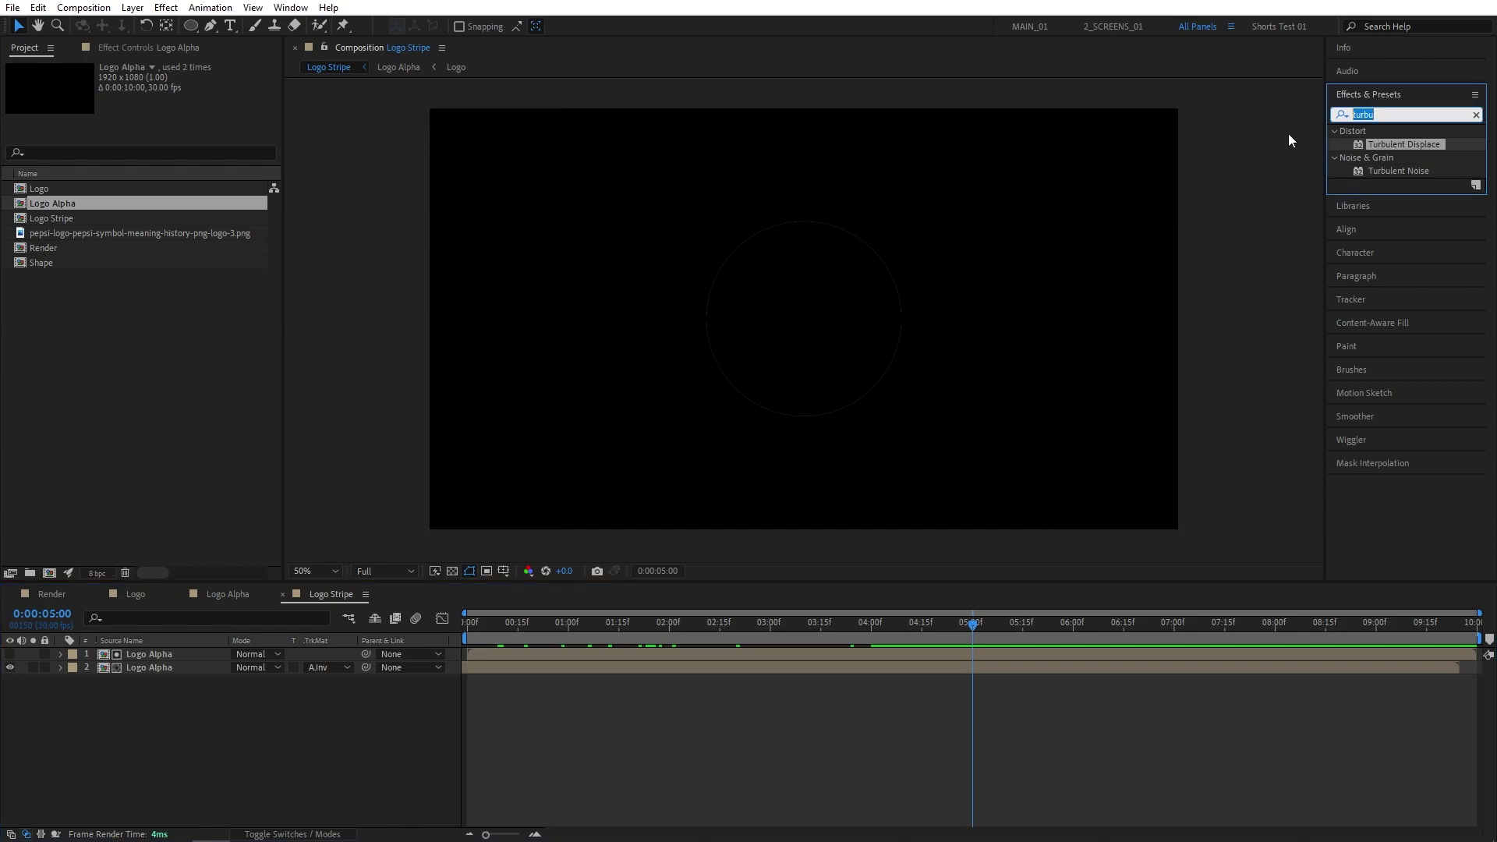
pyautogui.write('simple')
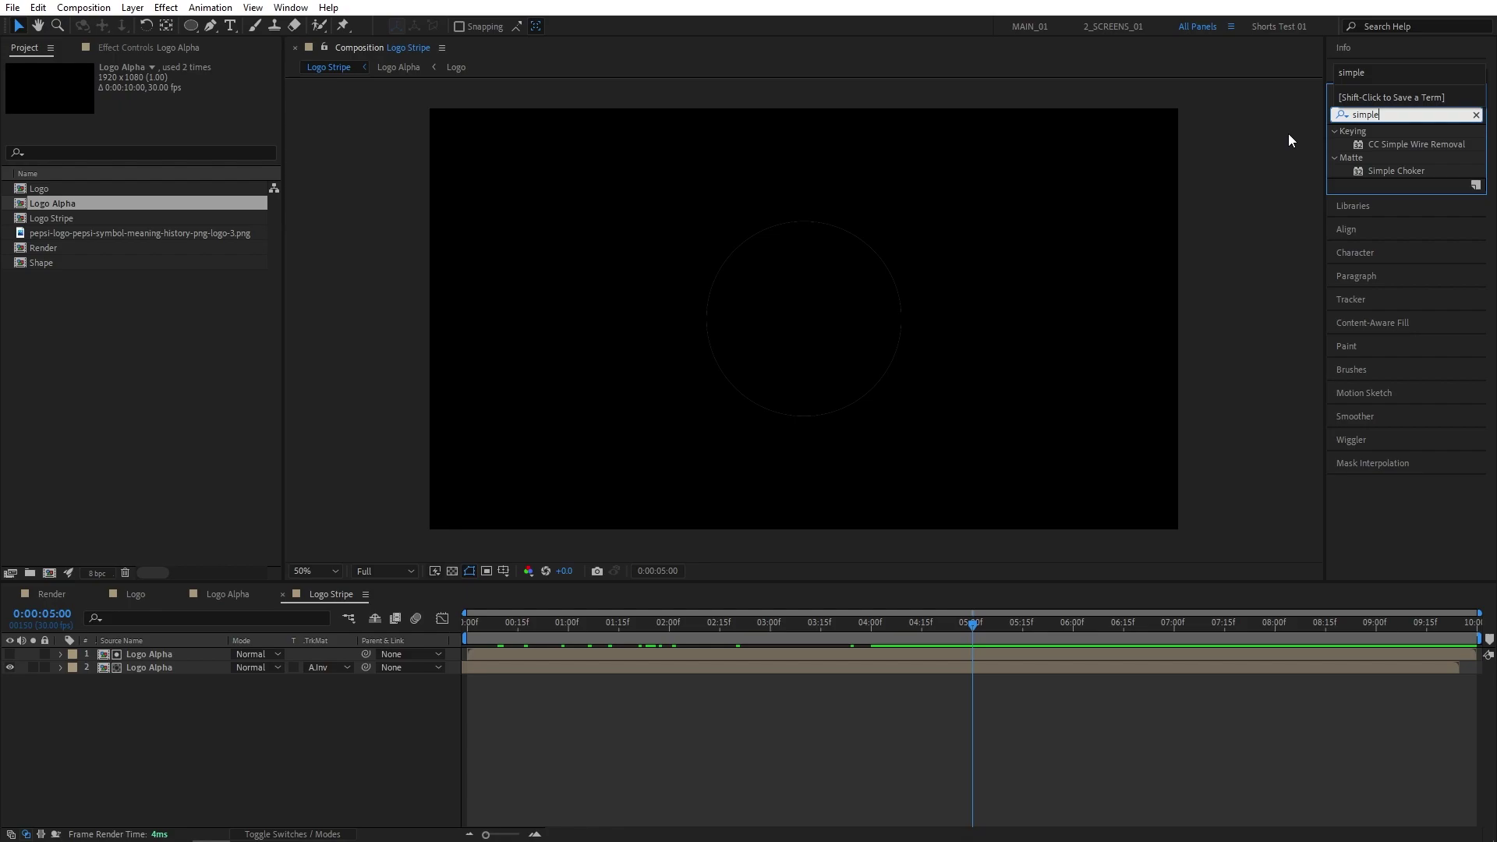
pyautogui.moveTo(1383, 167); pyautogui.dragTo(175, 665)
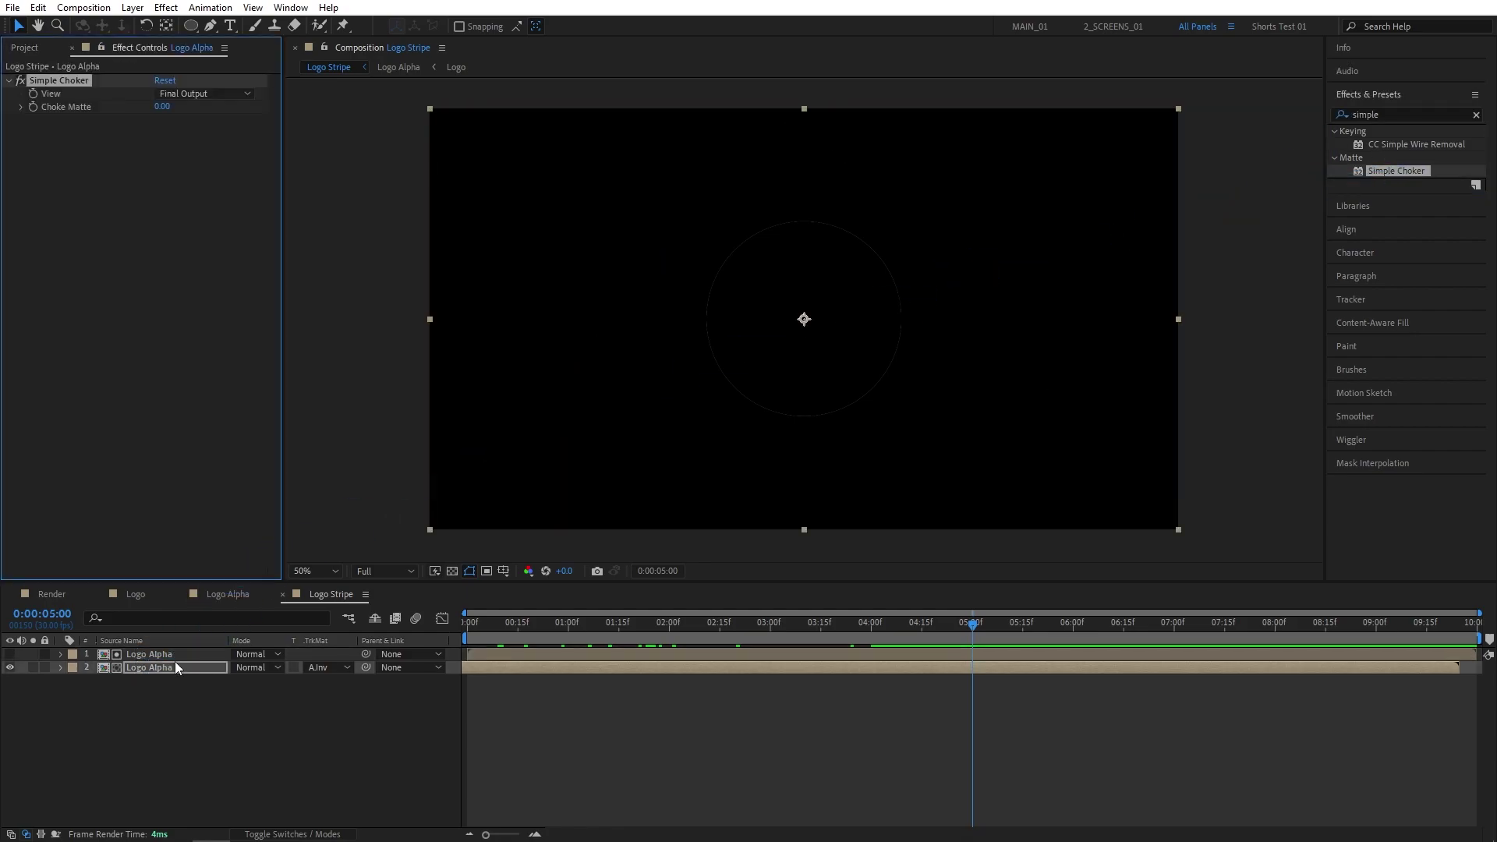
pyautogui.moveTo(163, 109); pyautogui.dragTo(172, 169)
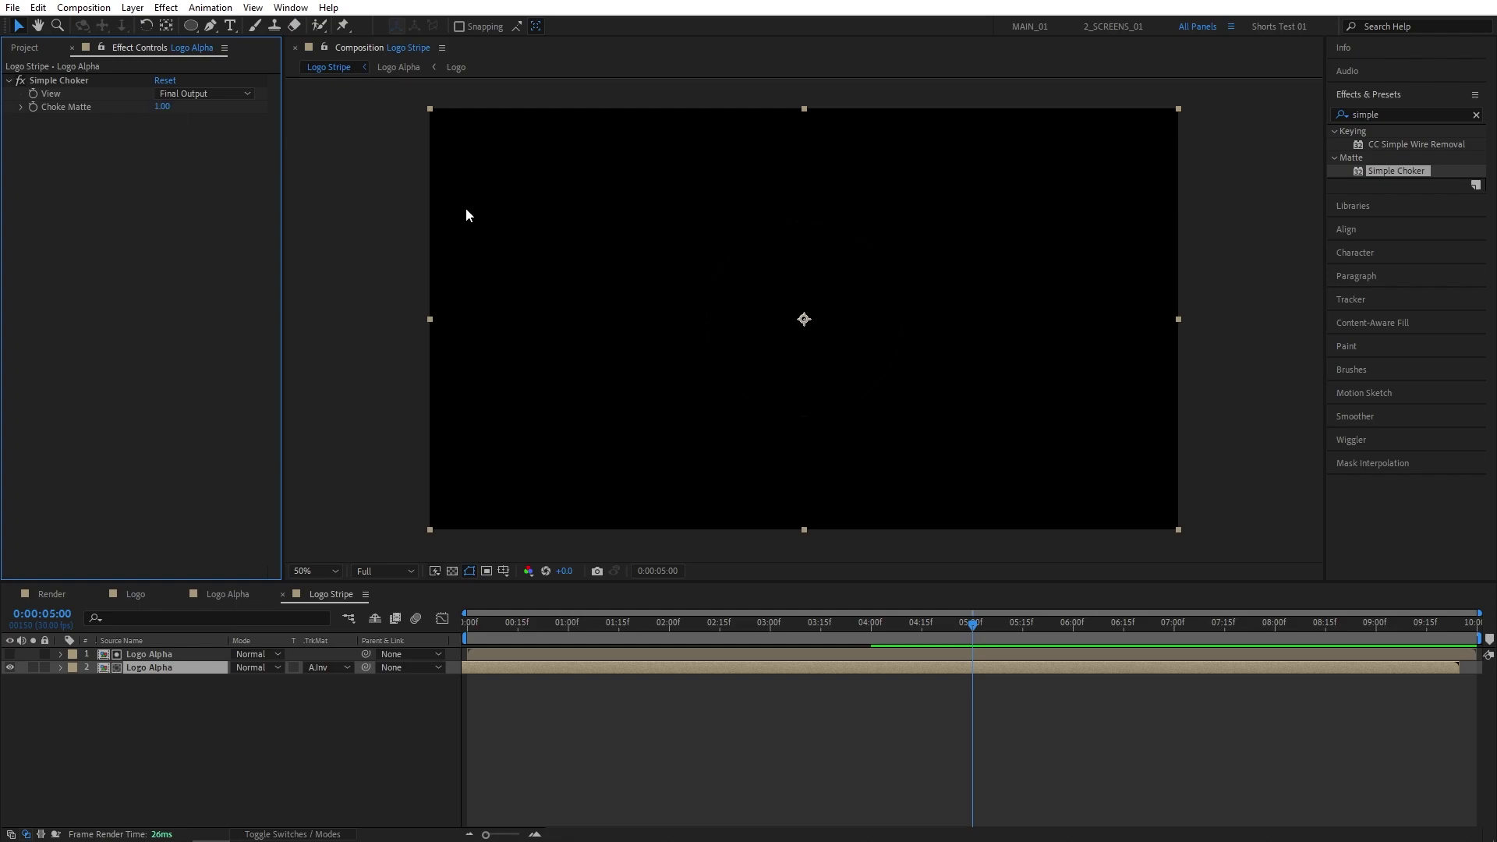
pyautogui.write('2')
pyautogui.press('Return')
pyautogui.click(31, 49)
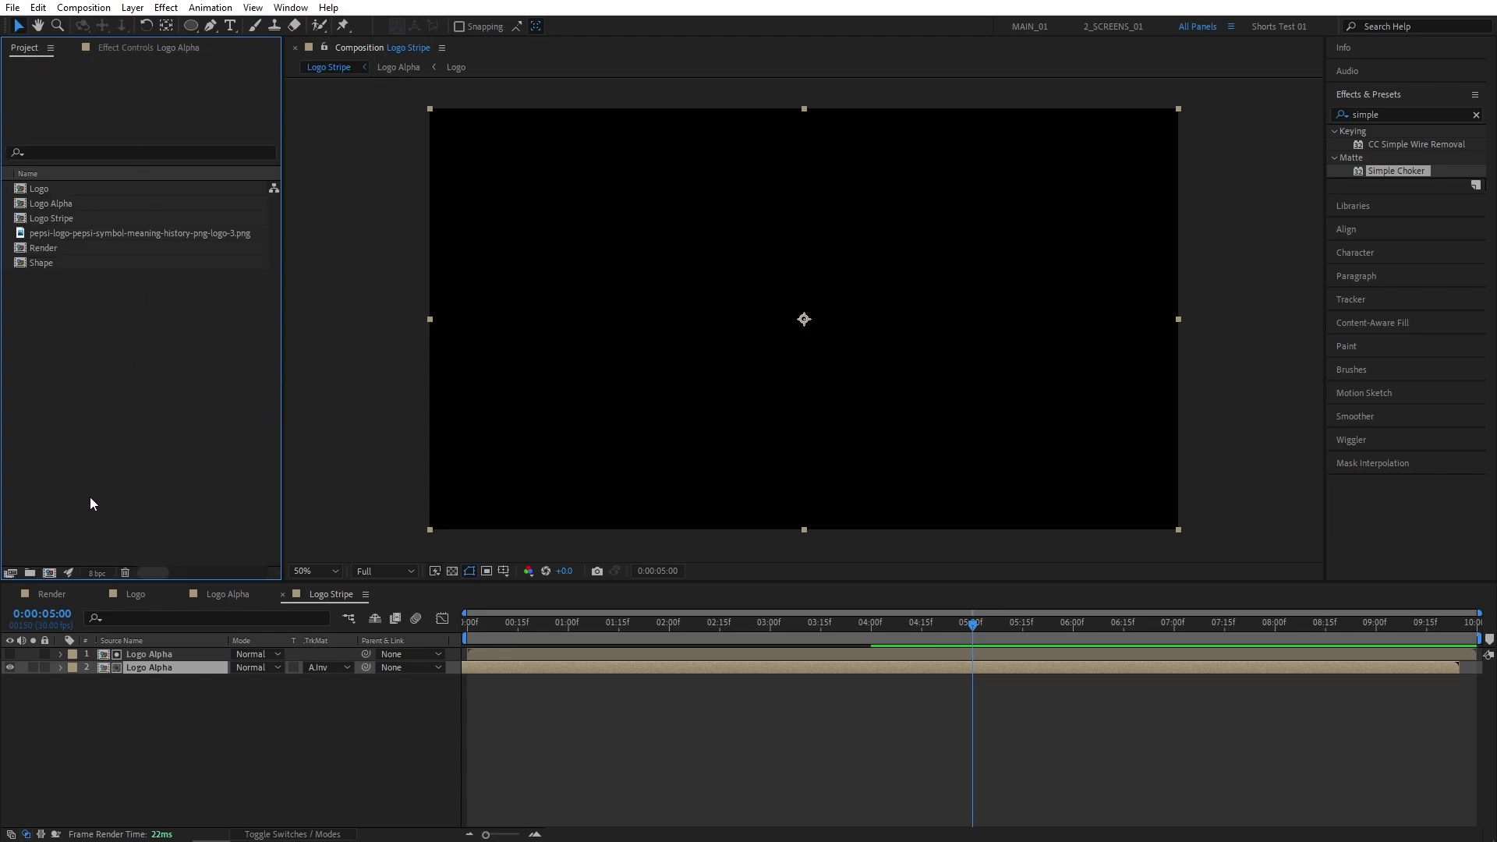
# Create the Emitter composition with Shape layered above Logo Stripe
pyautogui.click(49, 573)
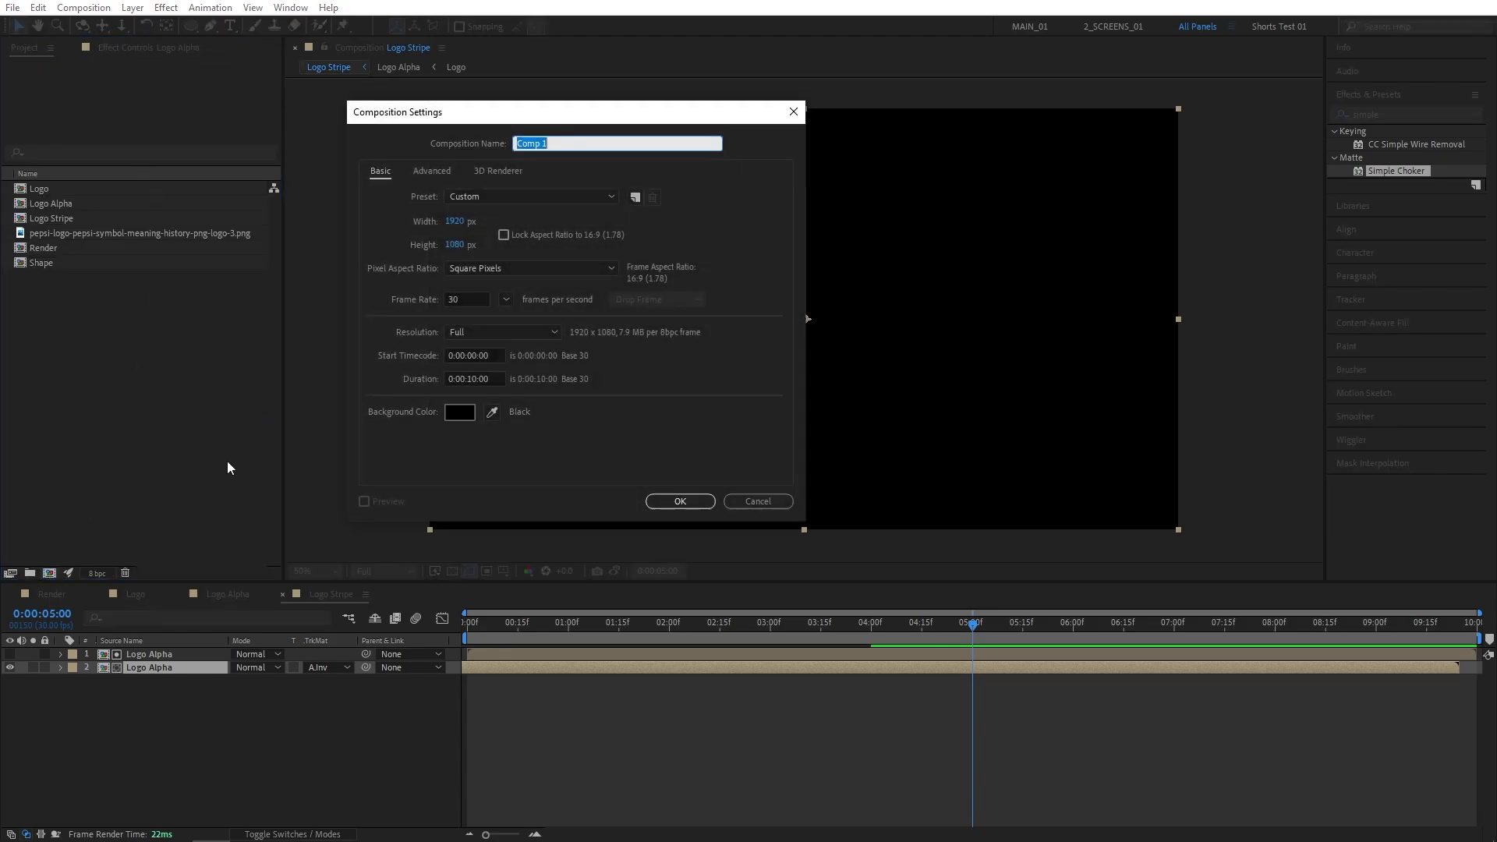
pyautogui.write('Emitter')
pyautogui.press('Return')
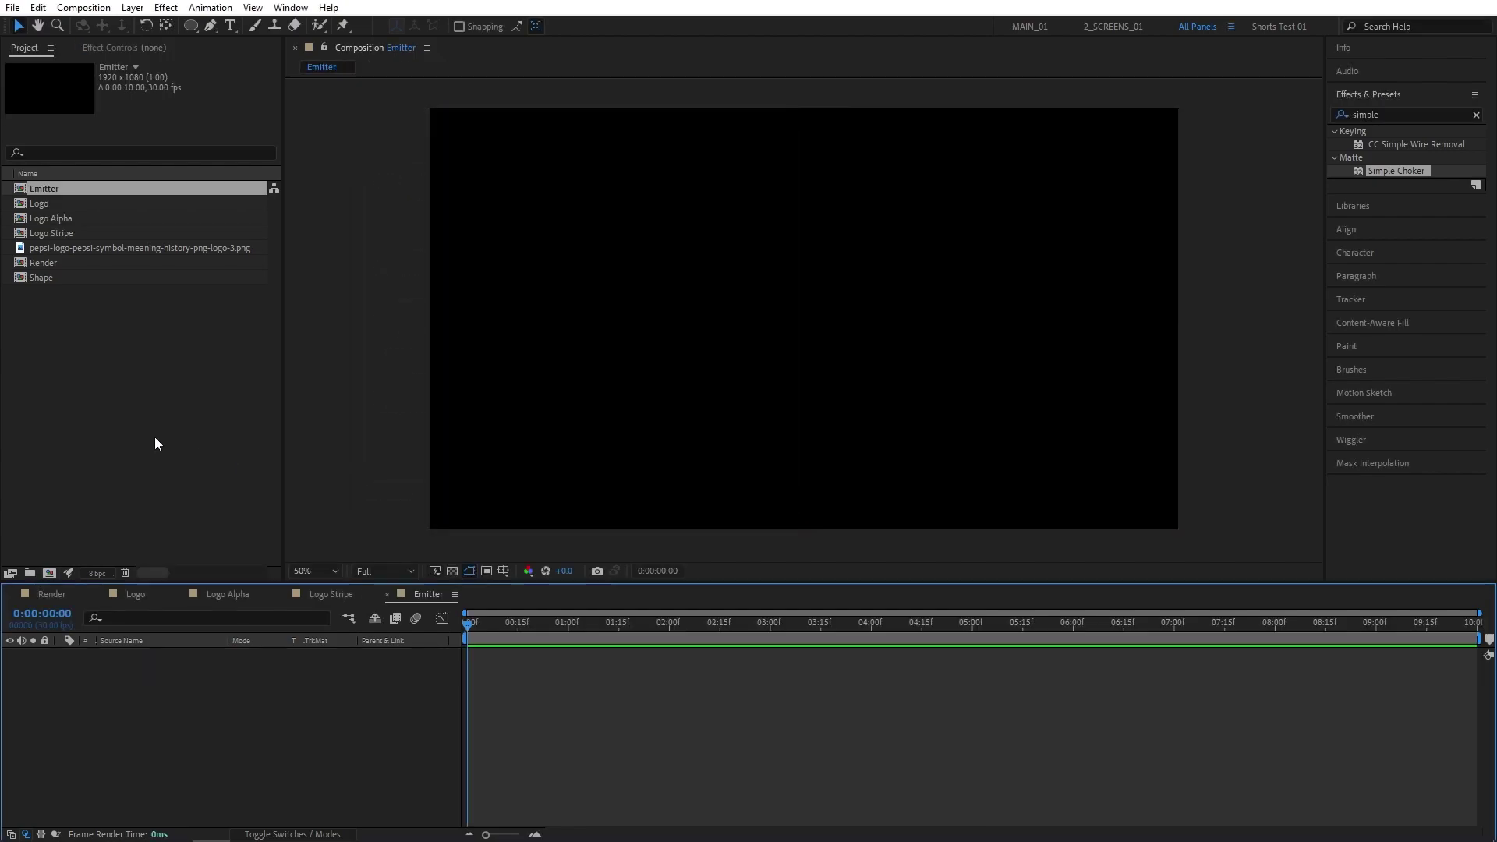
pyautogui.moveTo(67, 230); pyautogui.dragTo(164, 703)
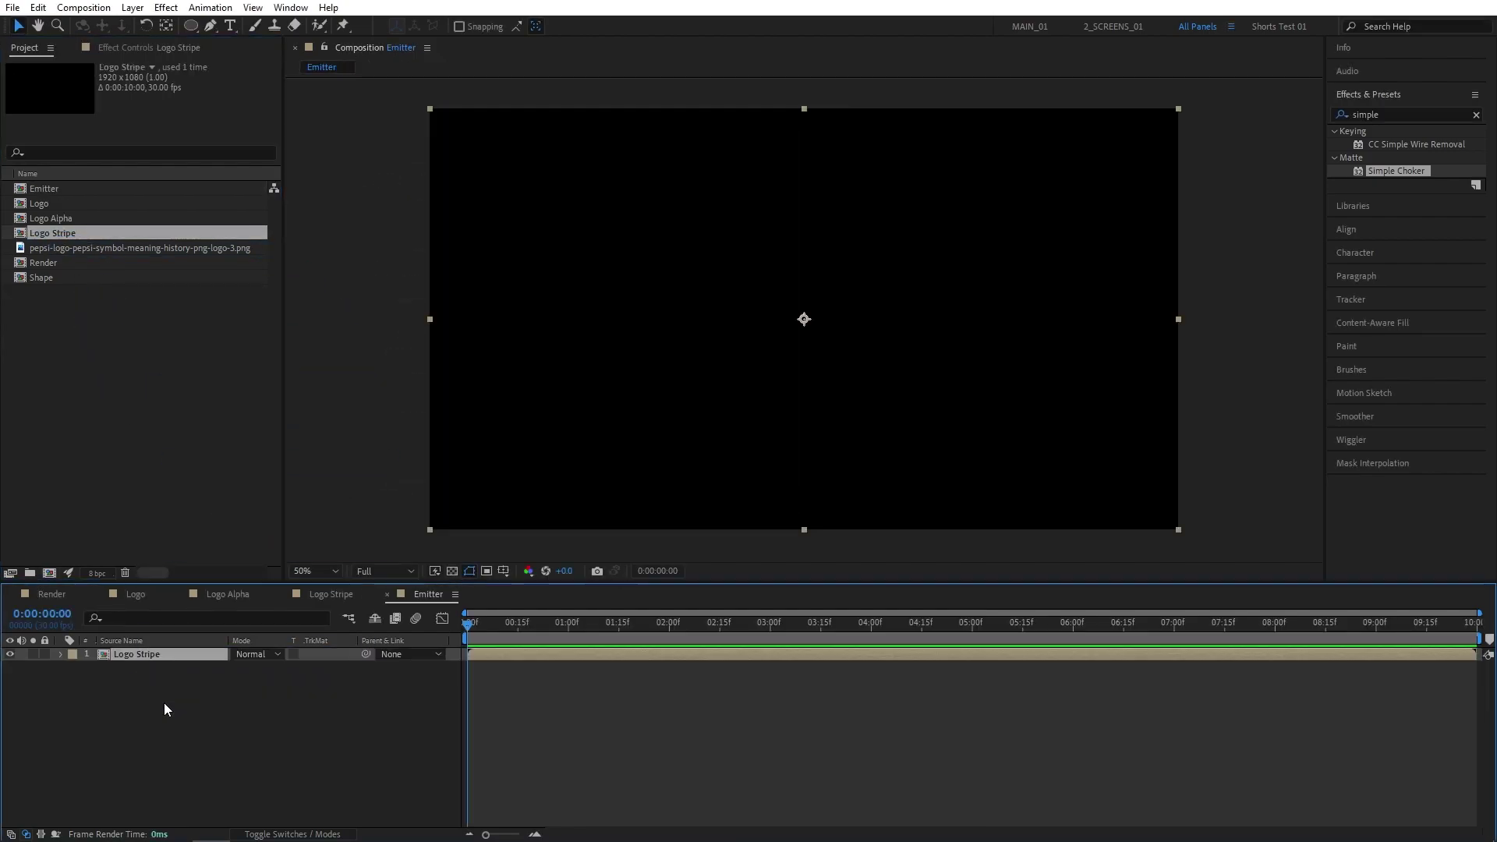
pyautogui.moveTo(38, 278); pyautogui.dragTo(148, 650)
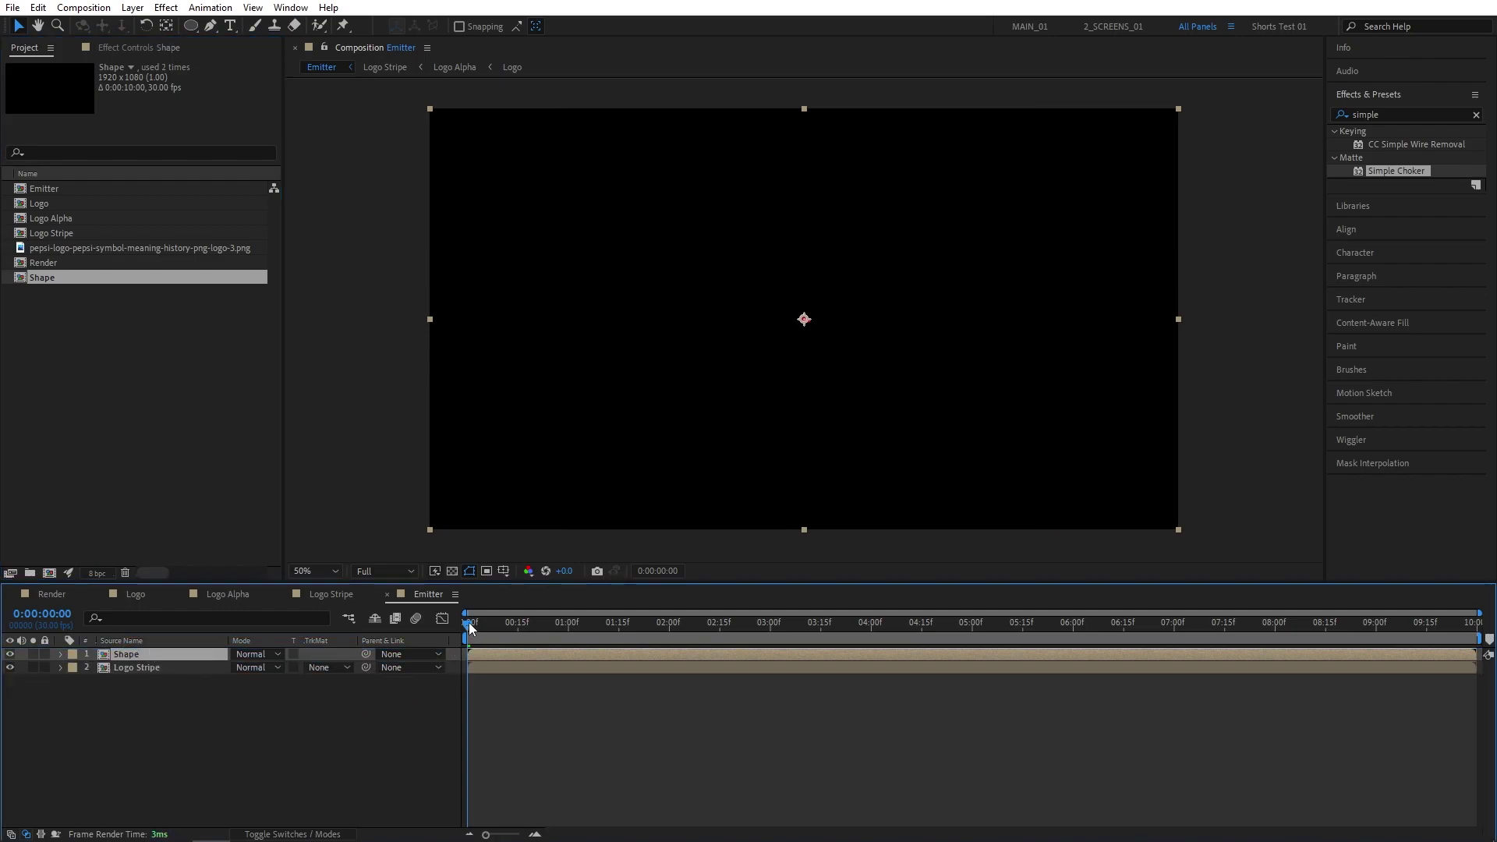
pyautogui.moveTo(470, 628); pyautogui.dragTo(513, 655)
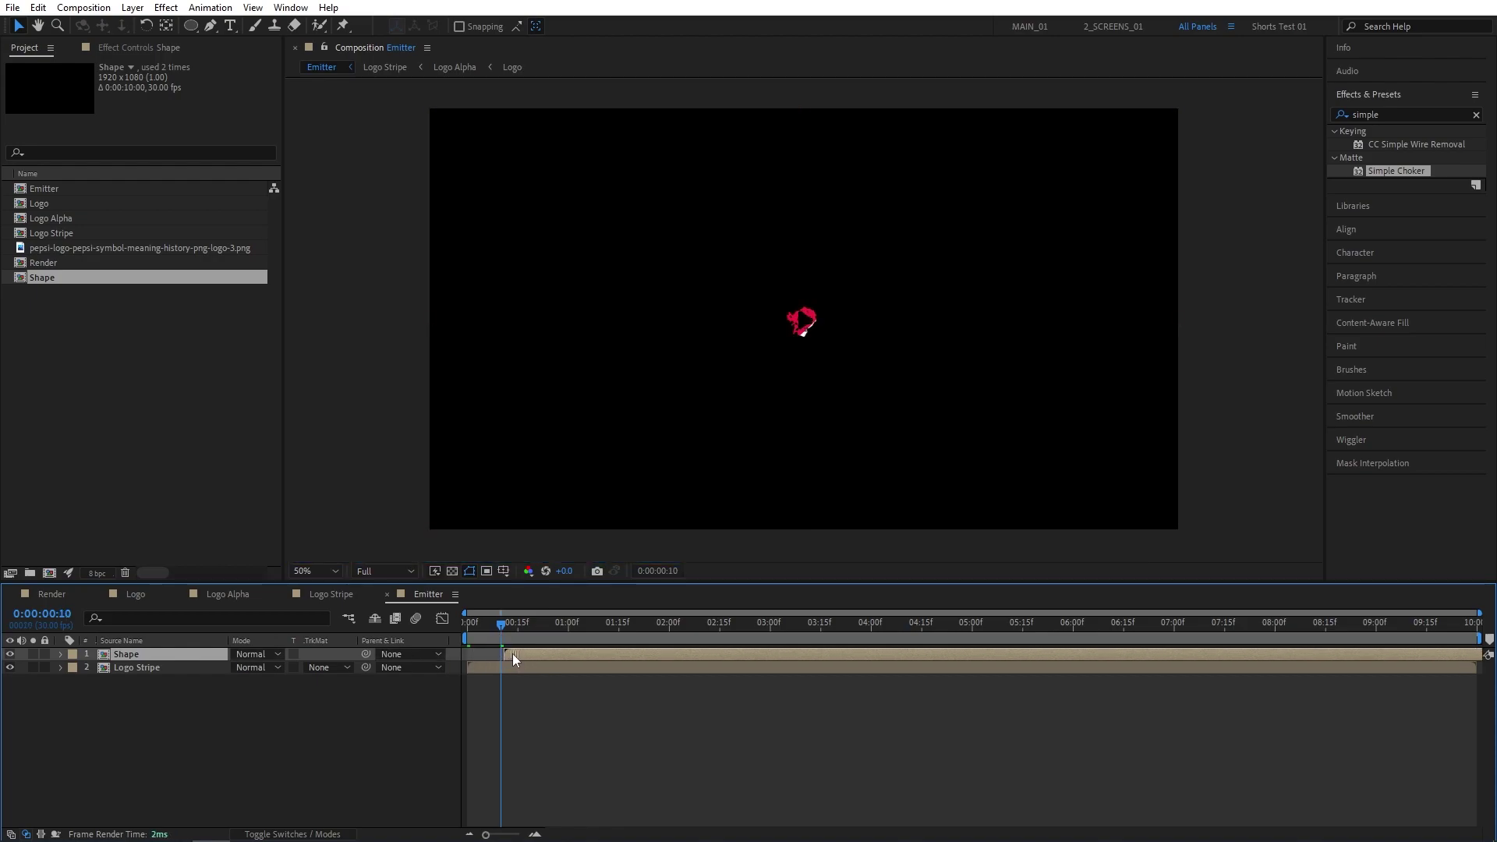
# Set Logo Stripe's track matte to Alpha Inverted Matte 'Shape' and scrub to check it
pyautogui.click(405, 685)
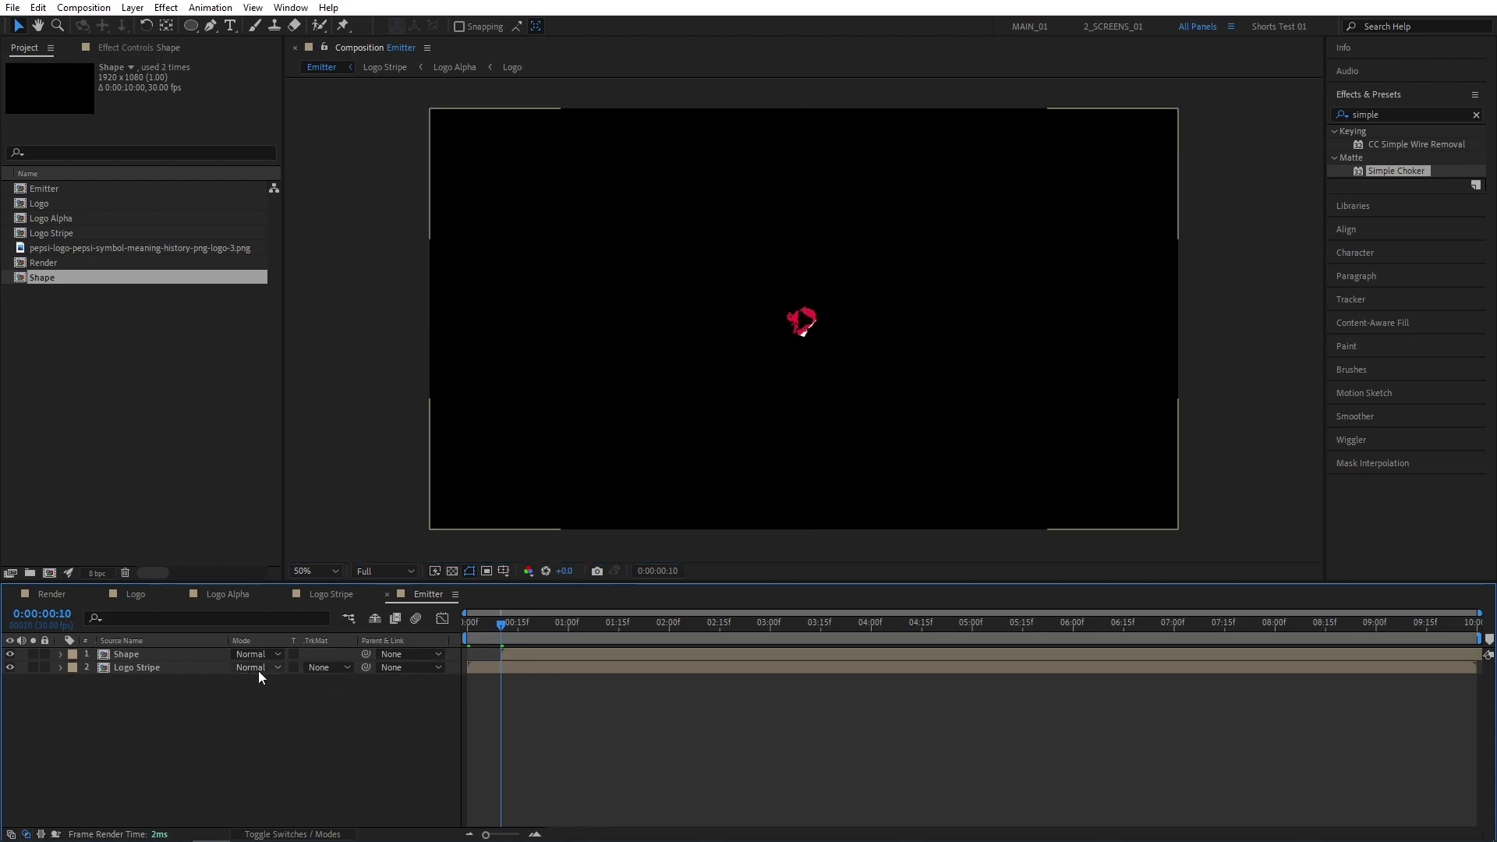
pyautogui.click(327, 667)
pyautogui.click(374, 725)
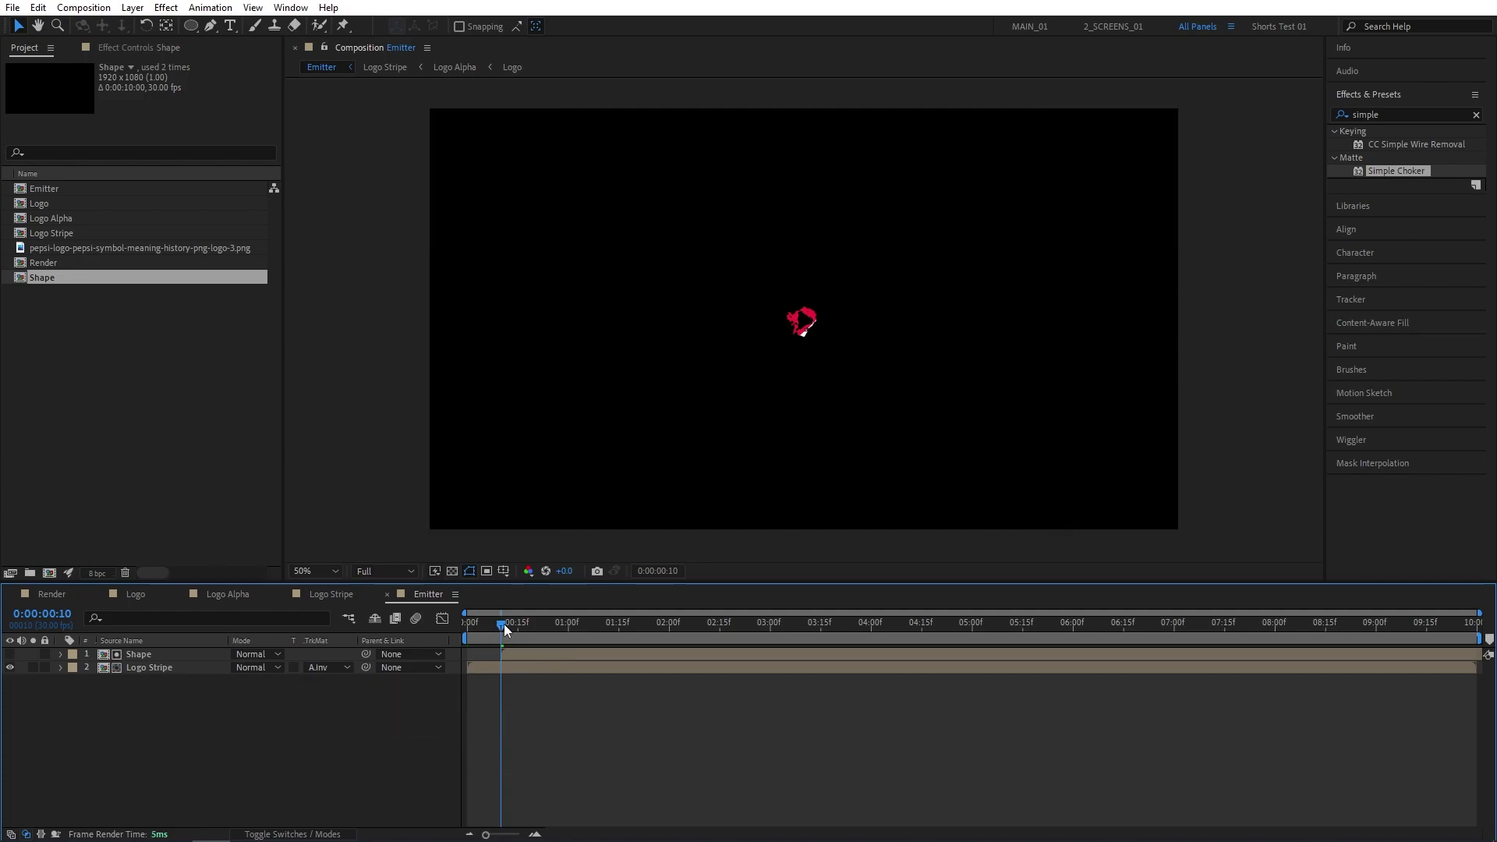
pyautogui.moveTo(503, 623); pyautogui.dragTo(823, 625)
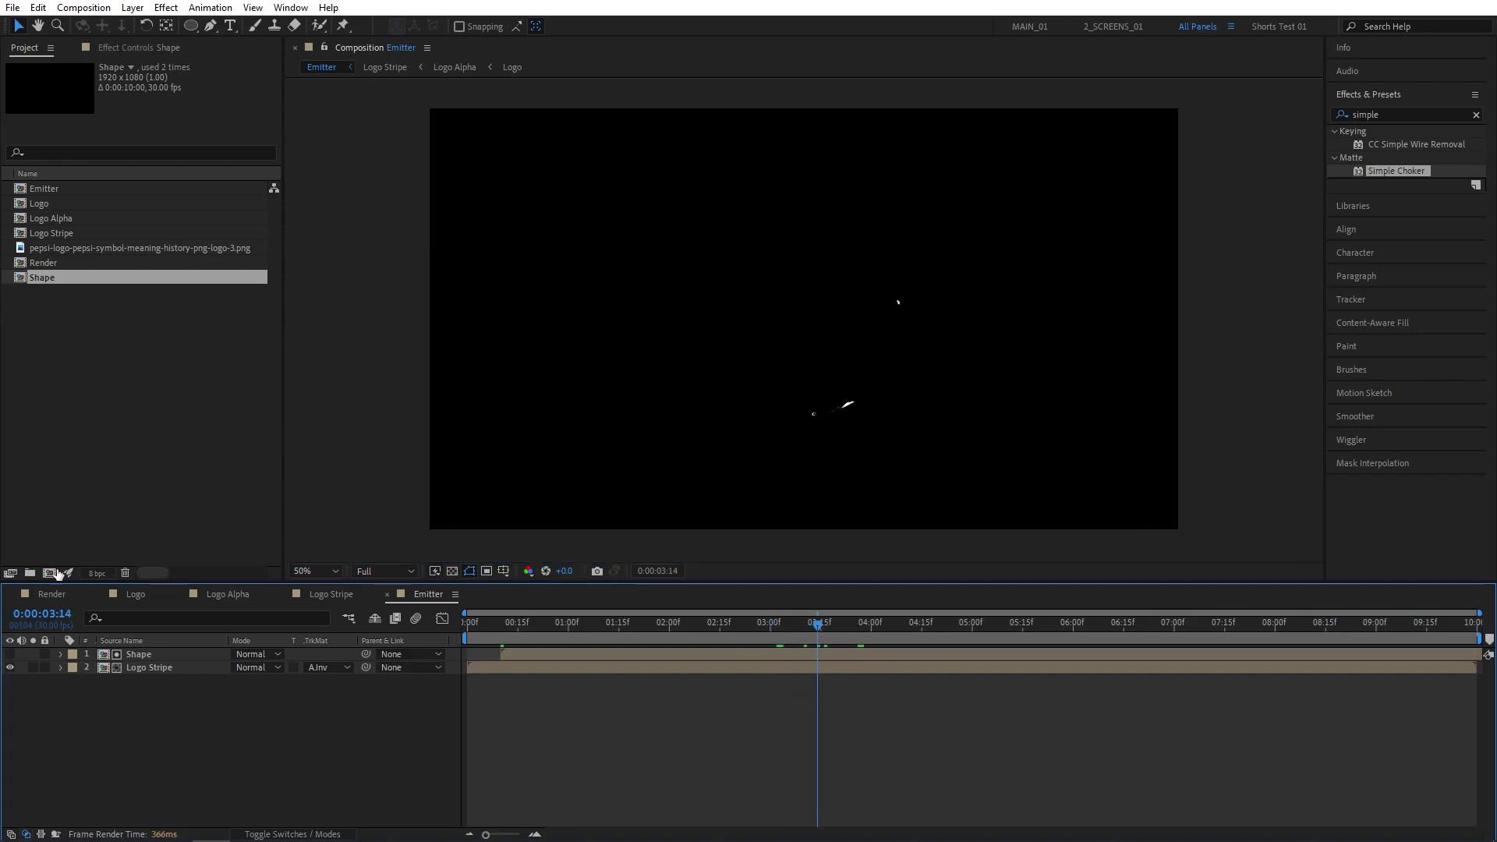
# Add the Emitter comp to Render as a hidden 3D layer
pyautogui.click(49, 593)
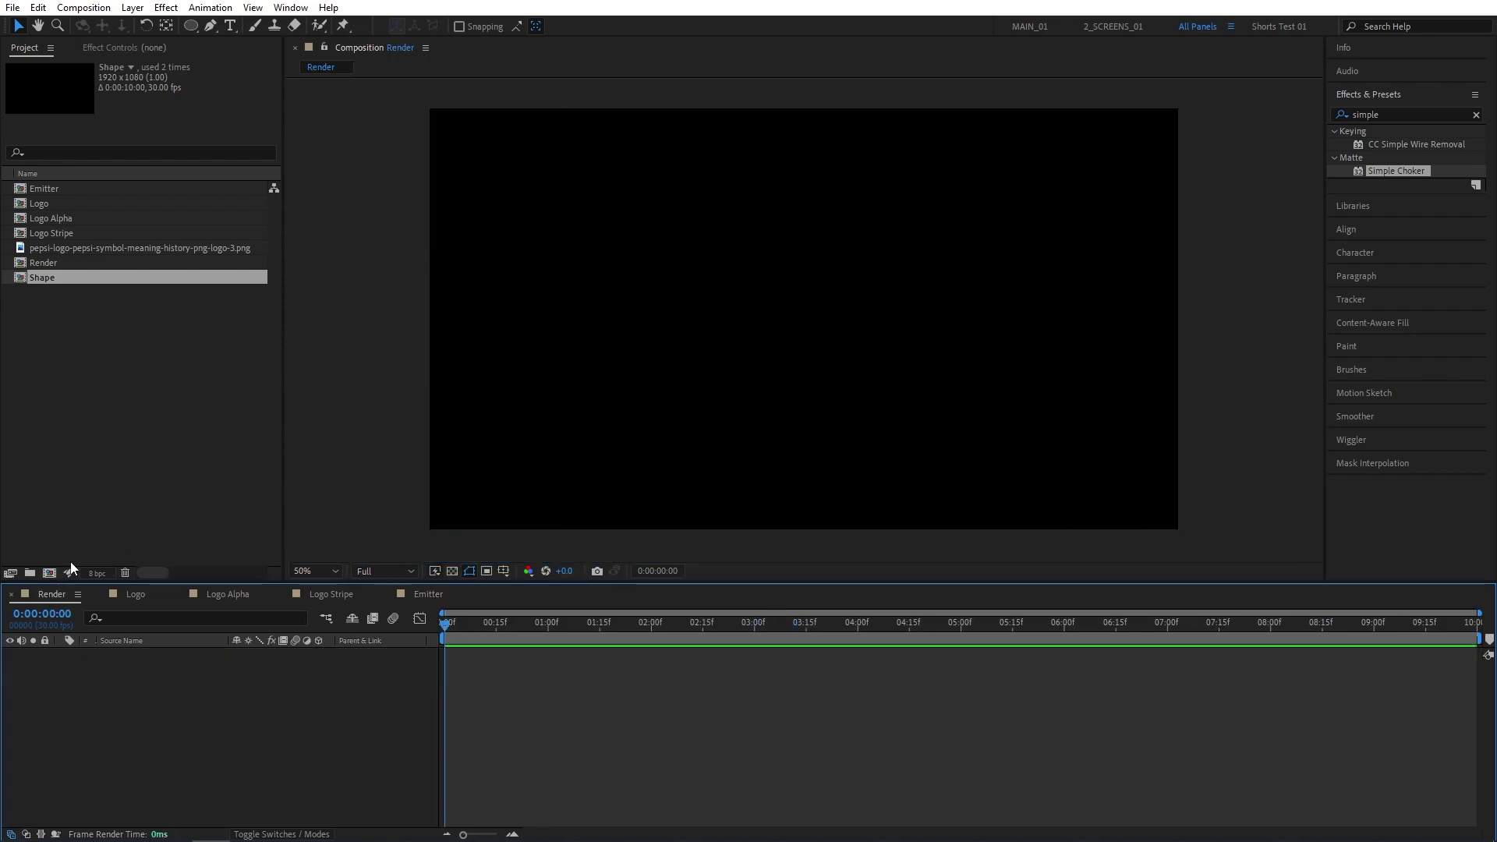
pyautogui.moveTo(37, 191); pyautogui.dragTo(148, 690)
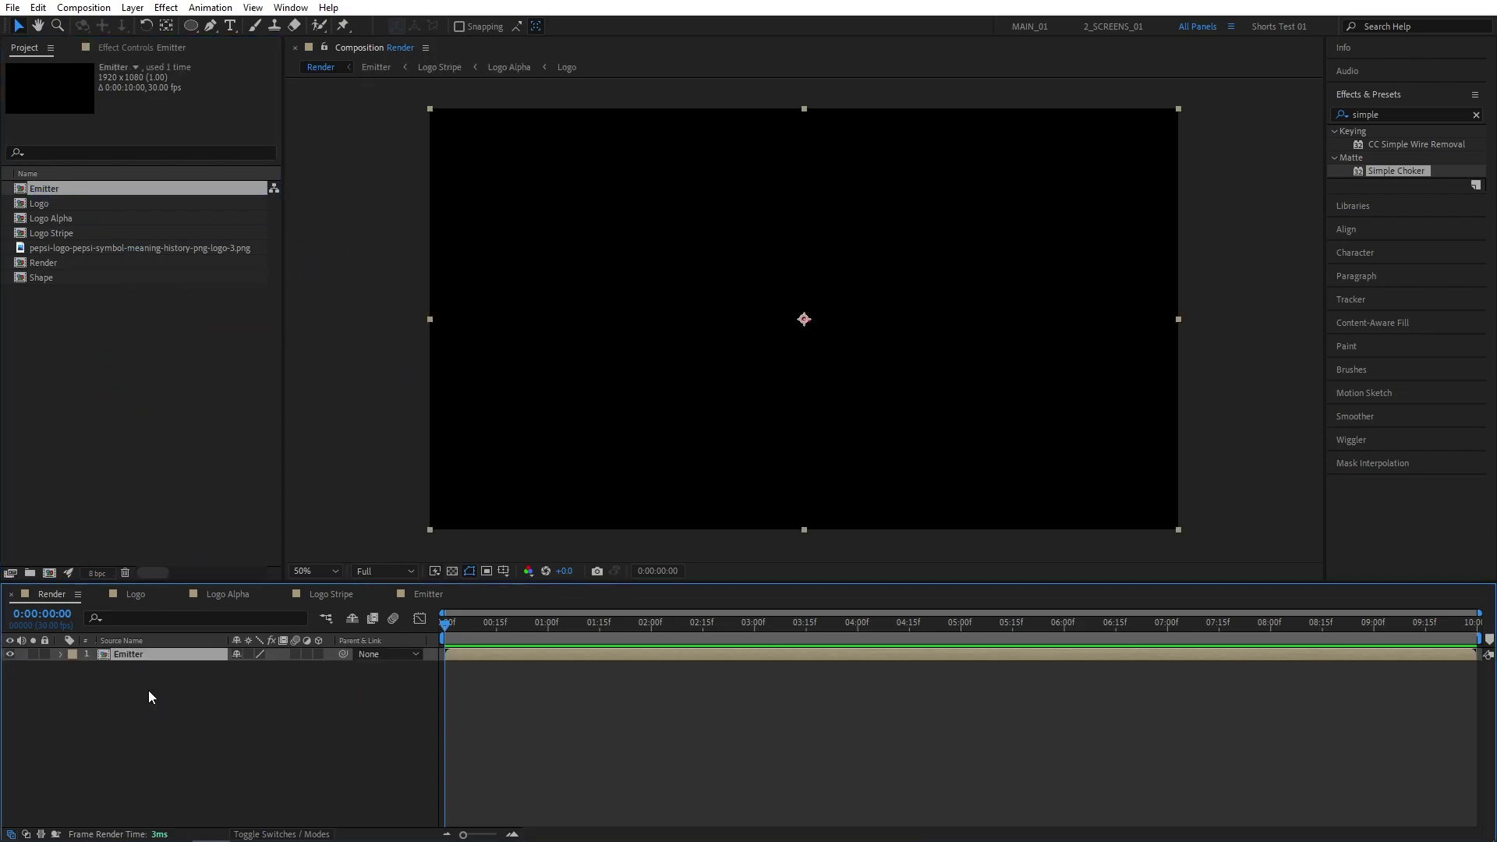
pyautogui.click(315, 828)
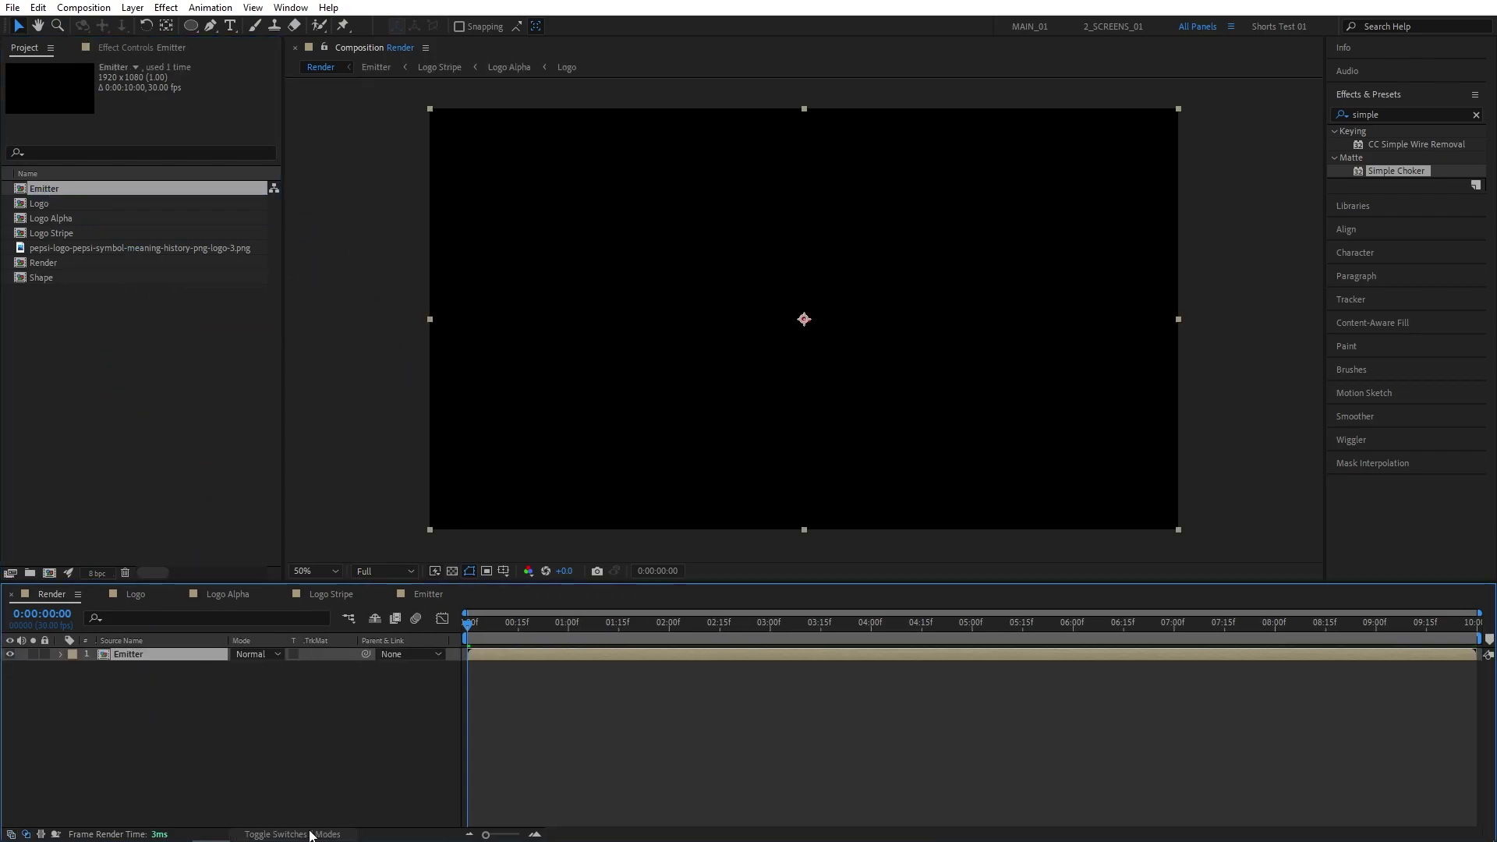
pyautogui.click(315, 828)
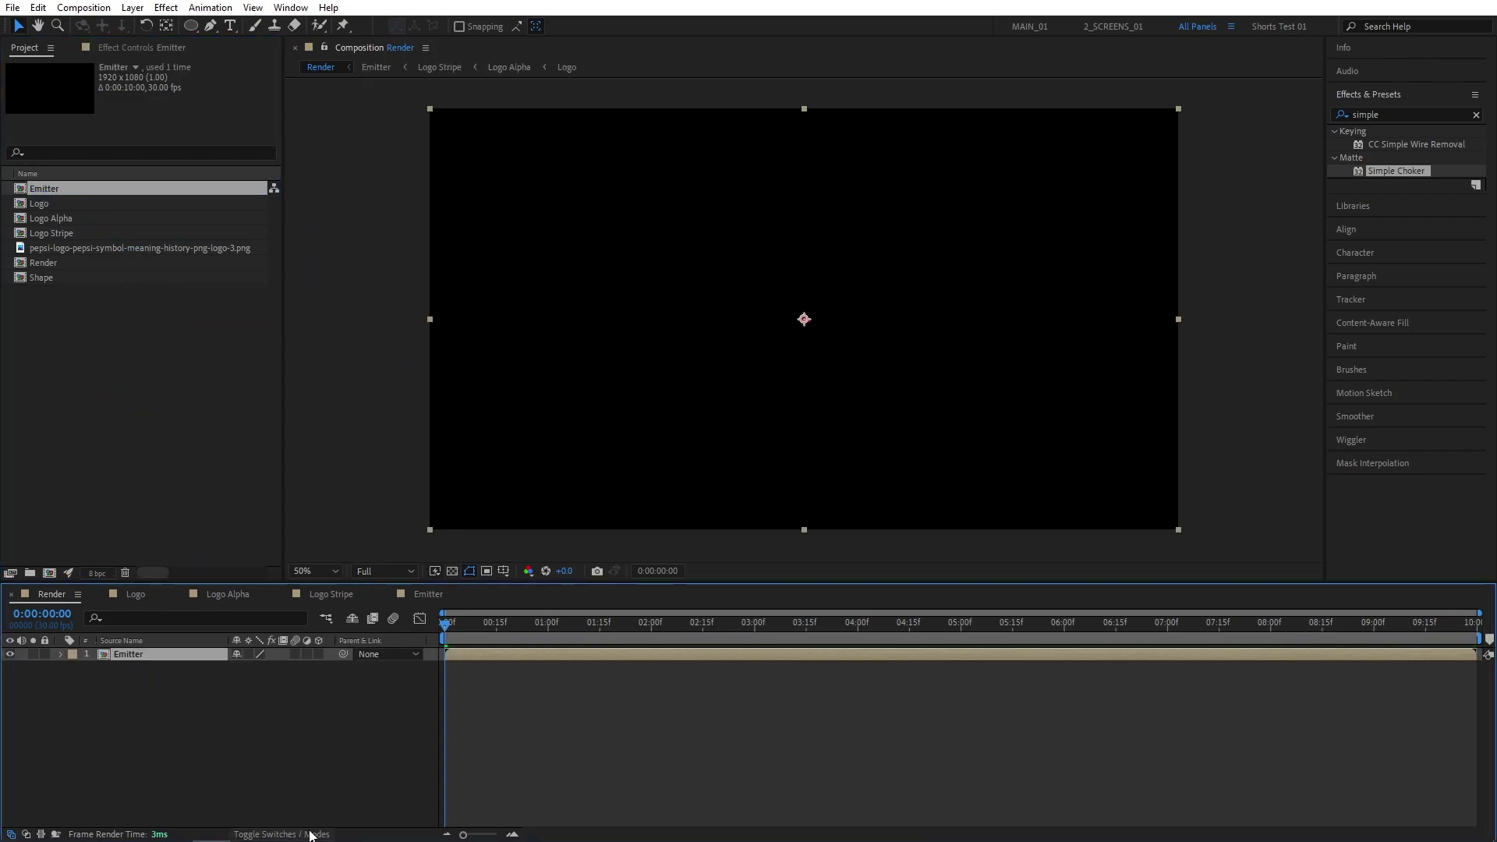
pyautogui.click(319, 654)
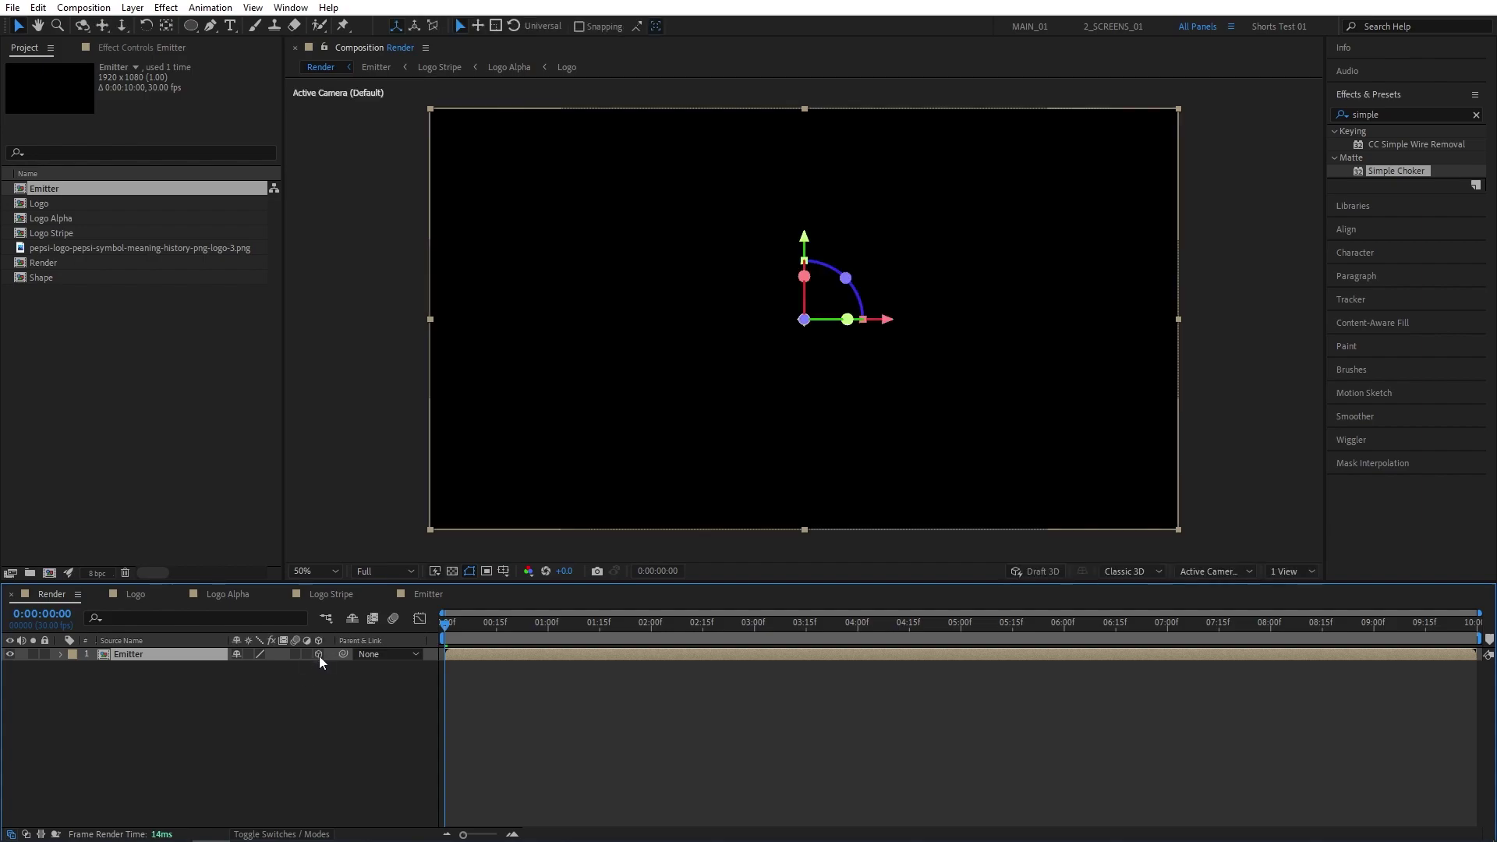
pyautogui.click(11, 654)
pyautogui.click(110, 719)
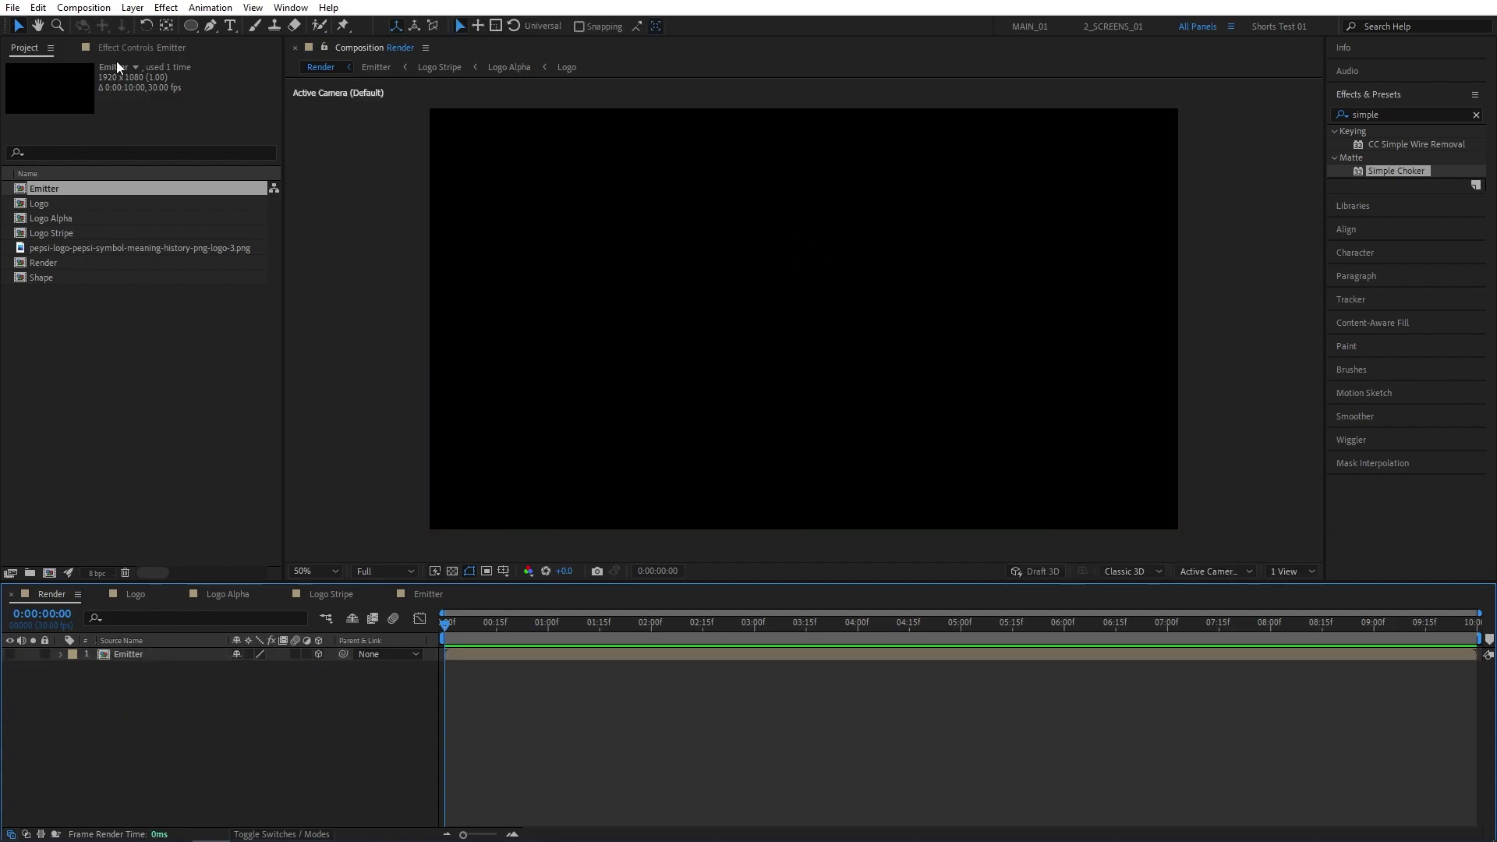
# Create a solid named Particles and apply Trapcode Particular to it
pyautogui.click(132, 7)
pyautogui.moveTo(171, 24)
pyautogui.click(413, 40)
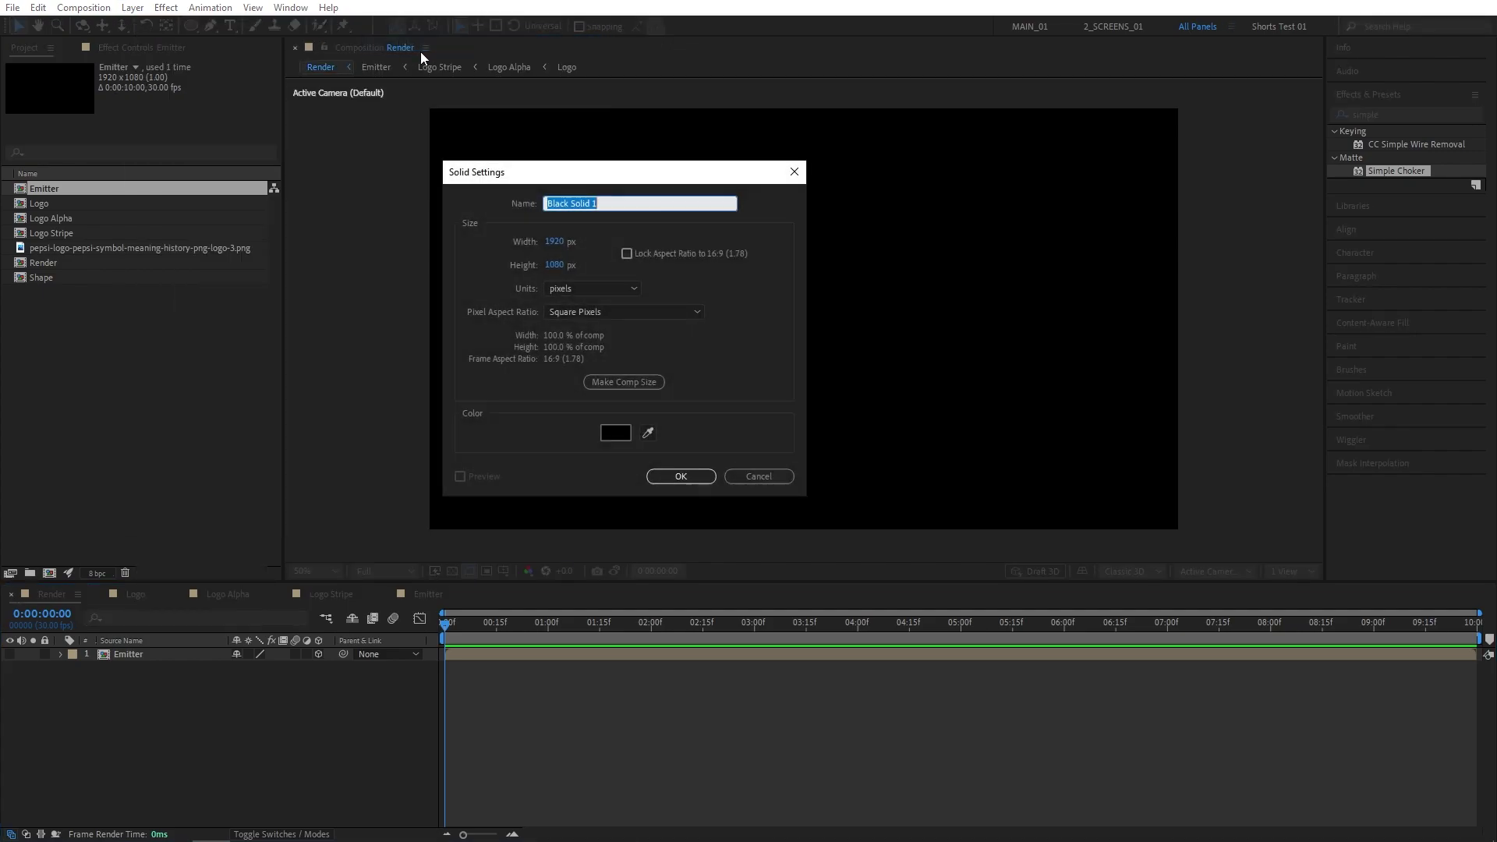
pyautogui.write('Particles')
pyautogui.press('Return')
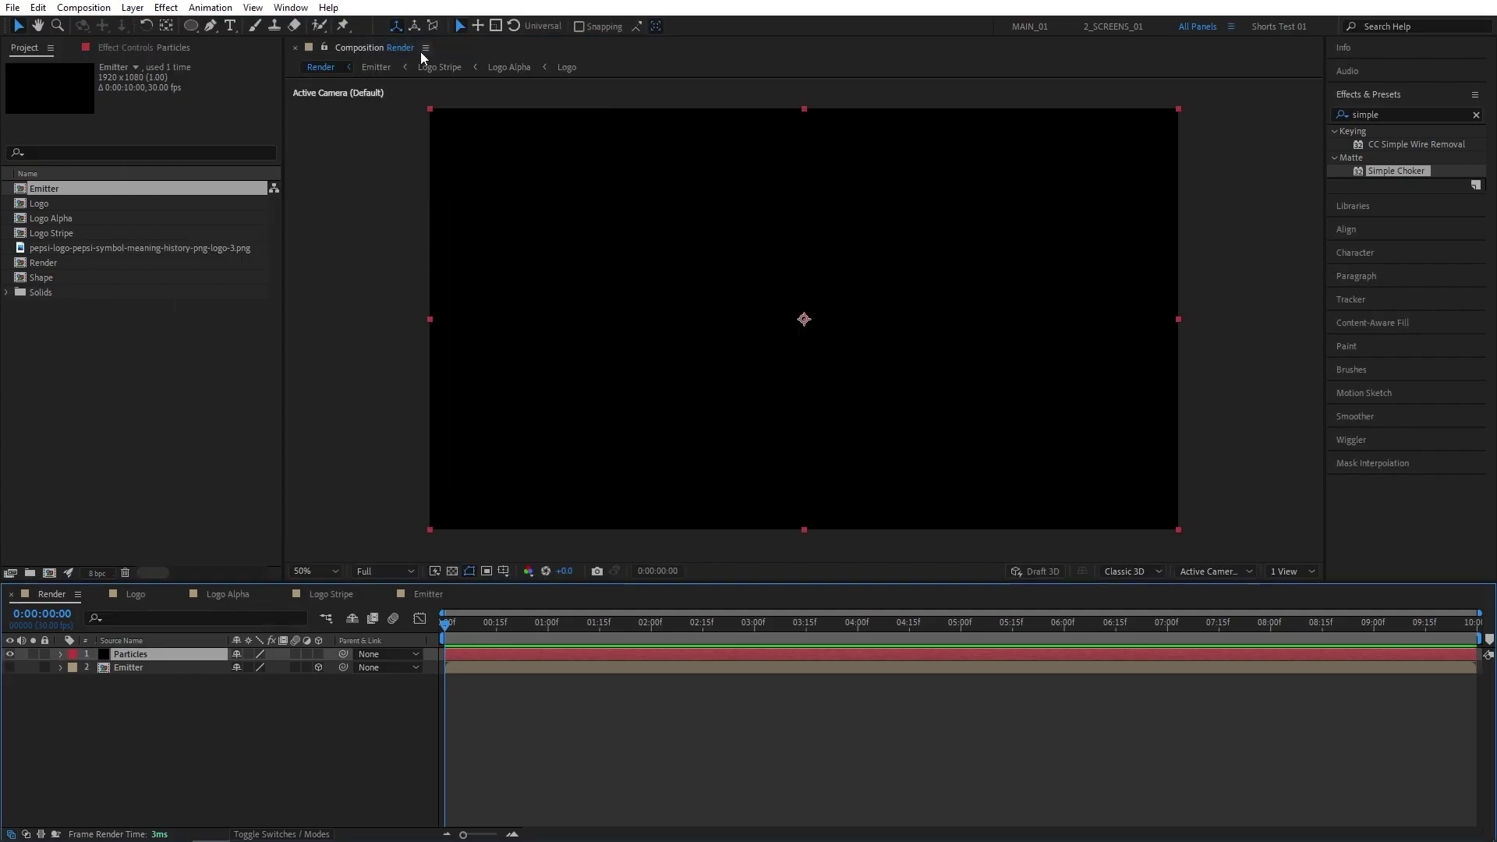
pyautogui.click(1358, 117)
pyautogui.write('particu')
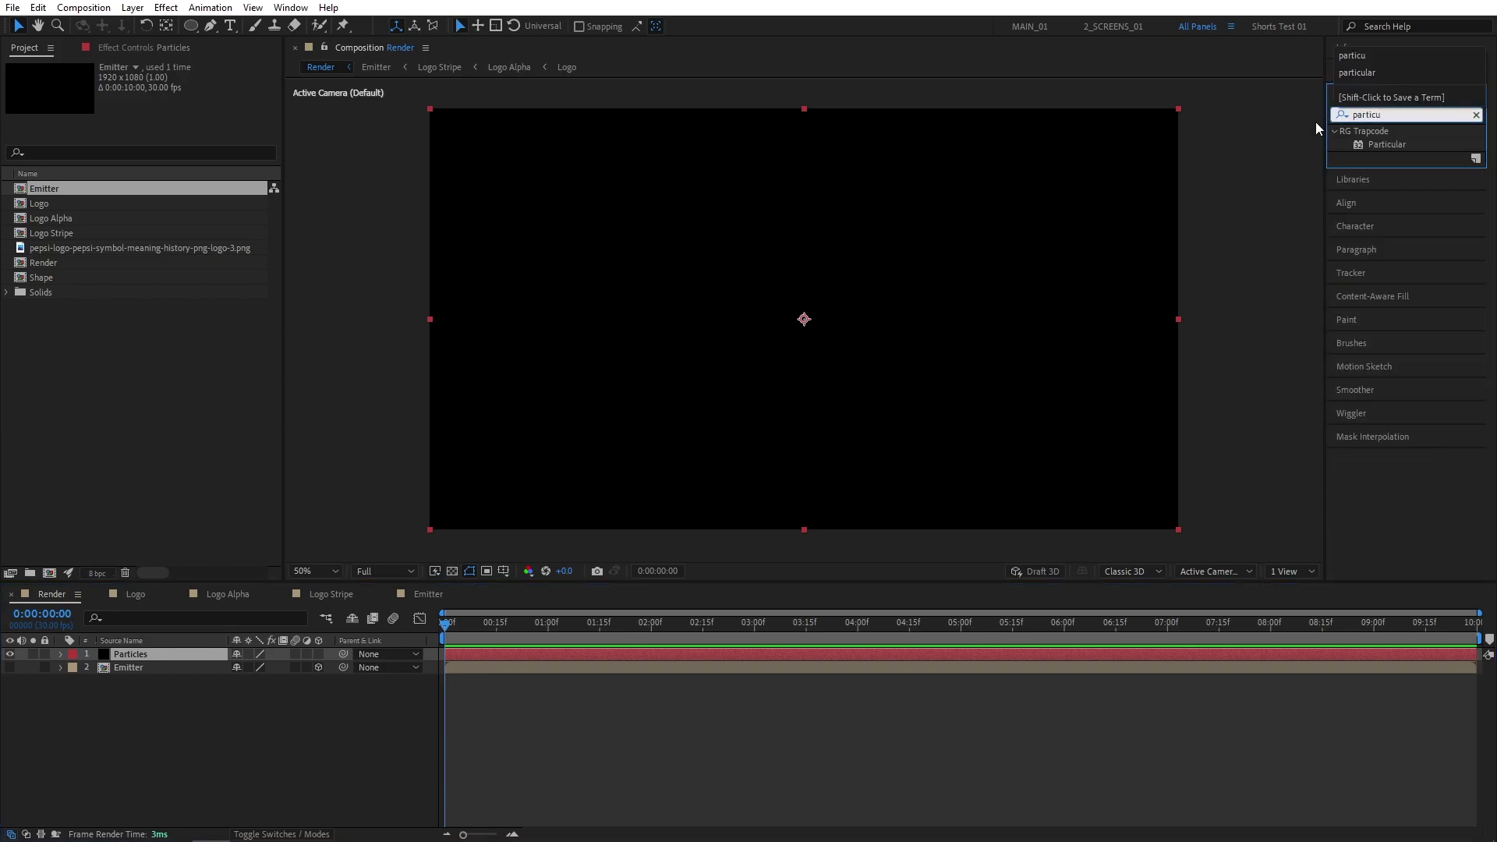
pyautogui.moveTo(1388, 147); pyautogui.dragTo(141, 655)
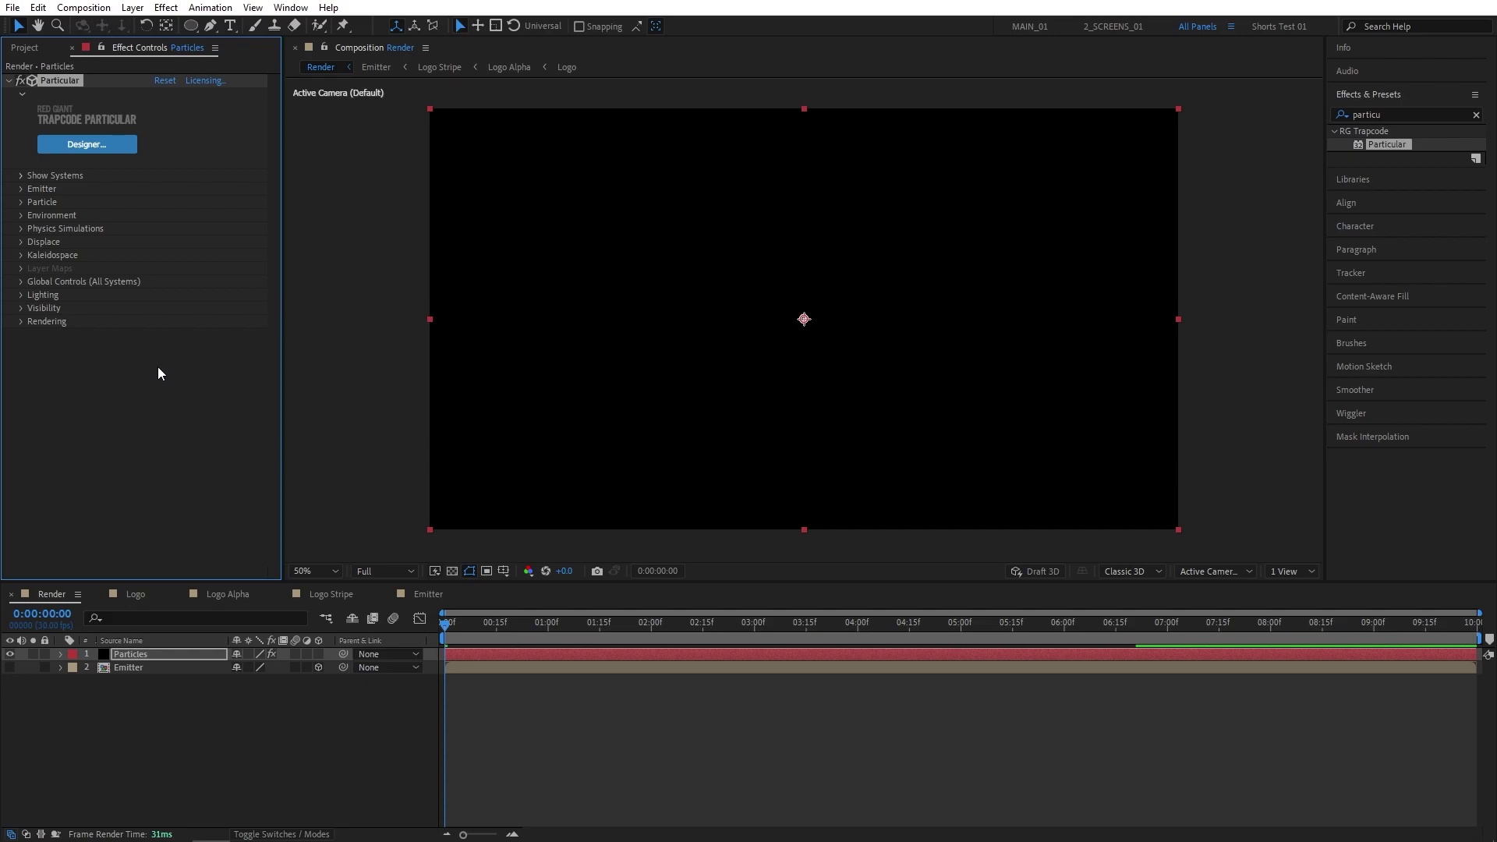
# Set Particular's emitter to Layer with 500000 particles/sec, Emitter Size Z 50, and Velocity 0
pyautogui.click(20, 188)
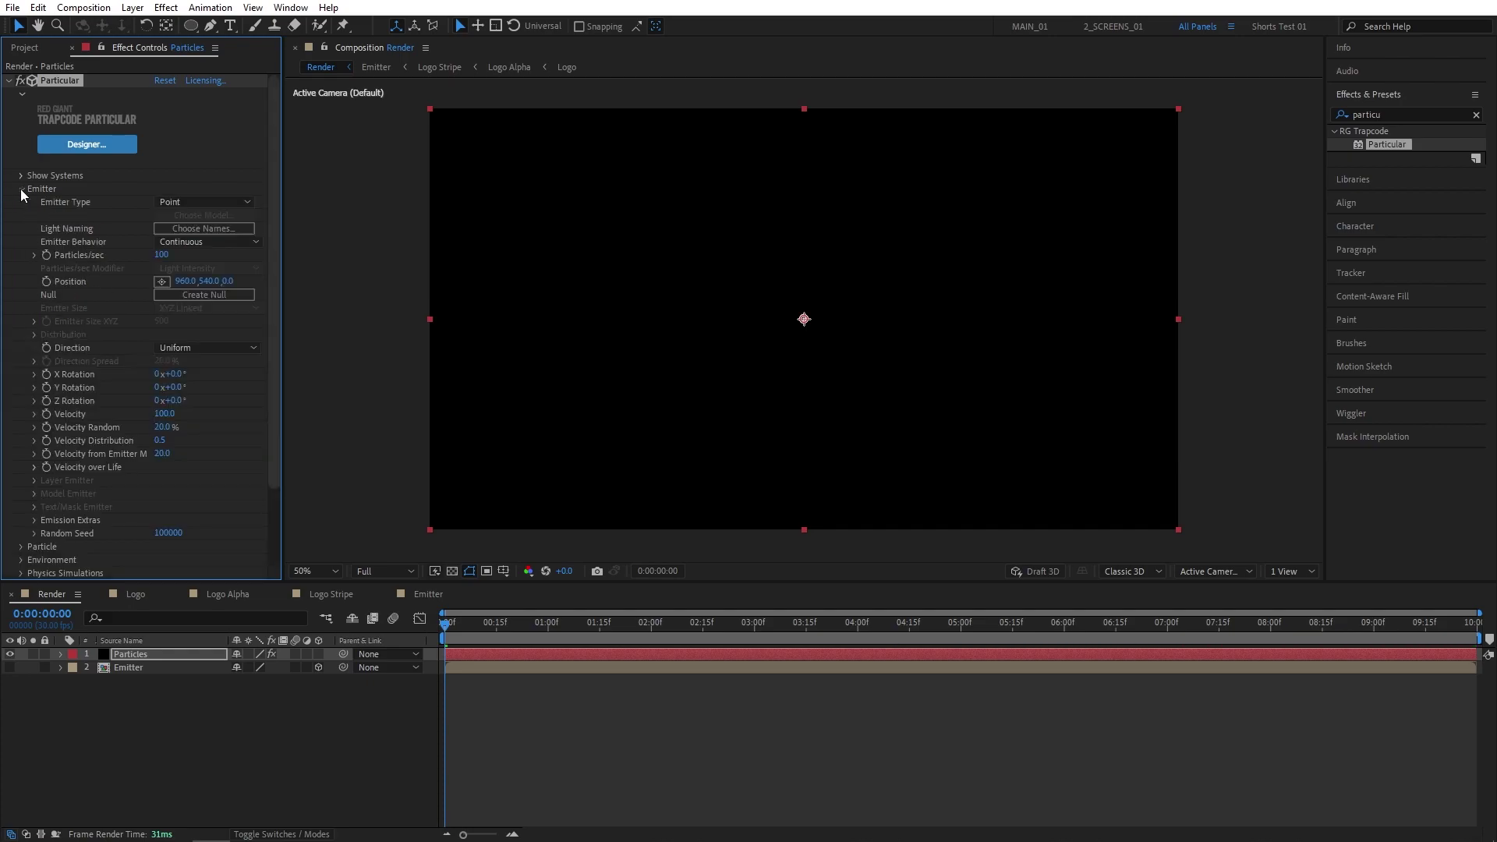
pyautogui.click(191, 202)
pyautogui.click(191, 287)
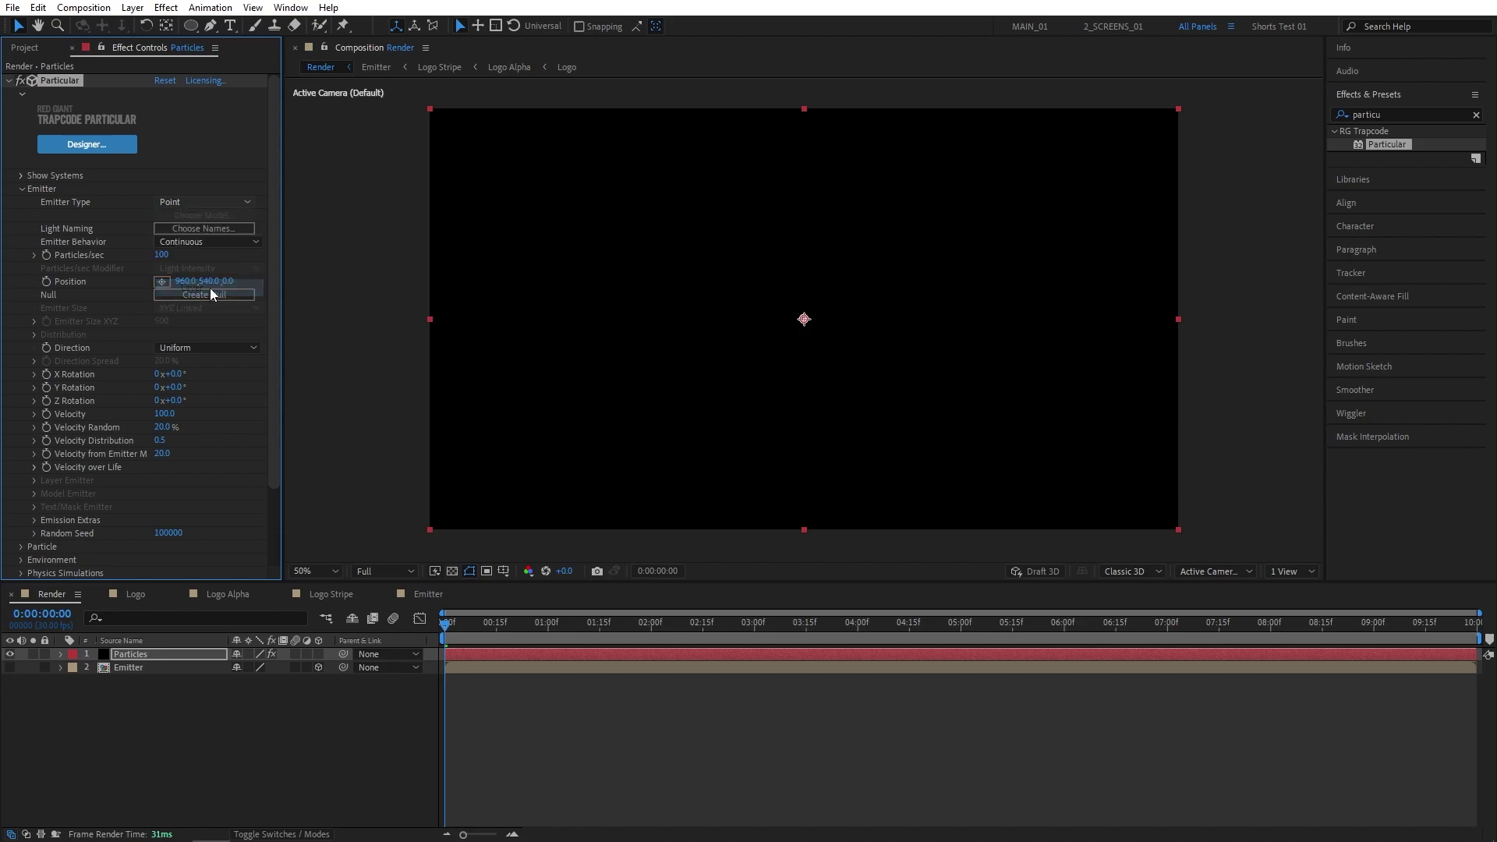
pyautogui.click(164, 255)
pyautogui.write('5')
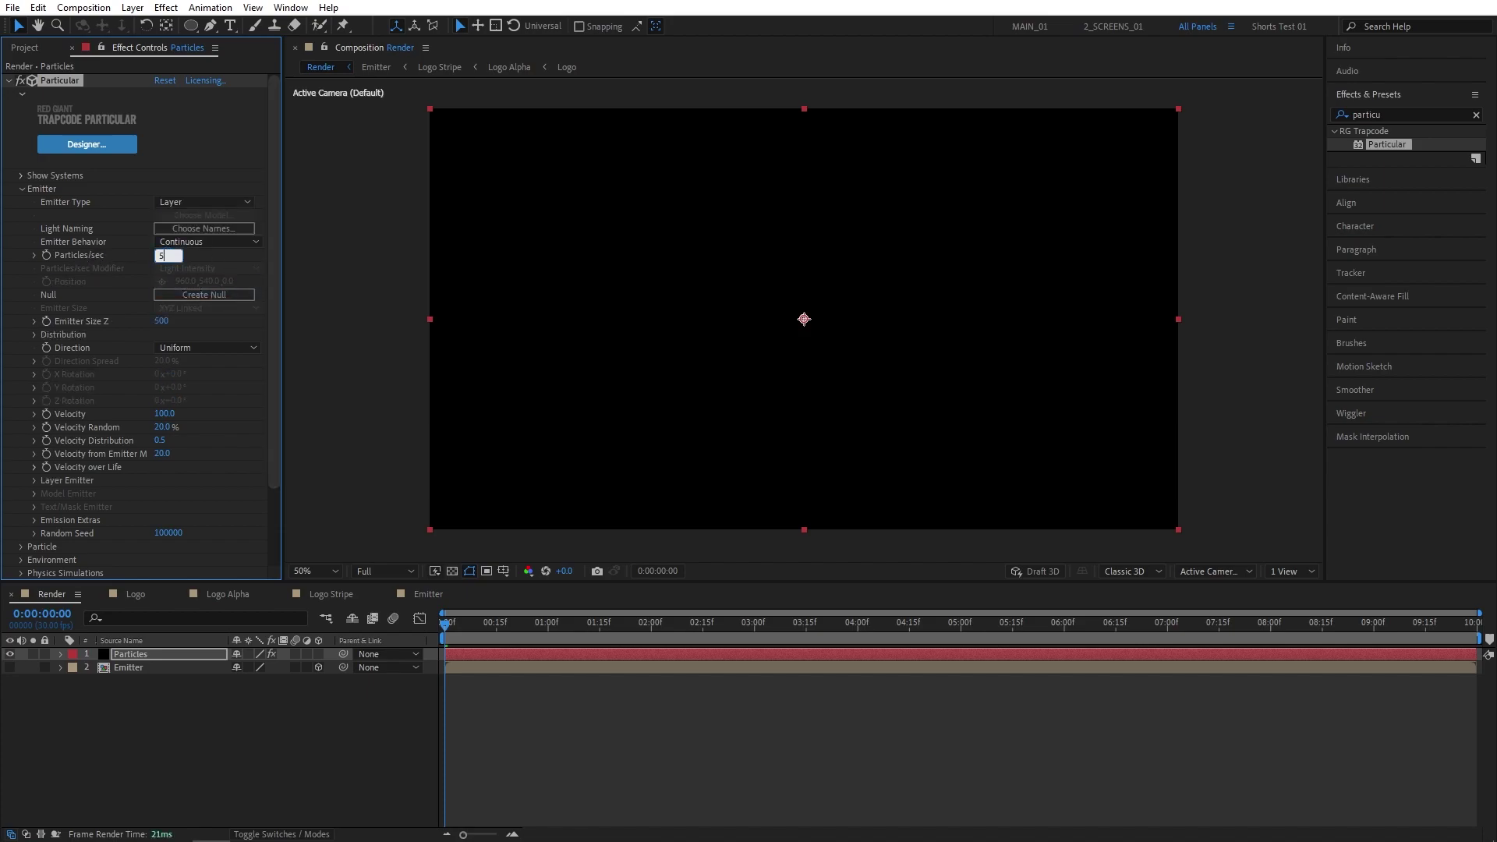
pyautogui.write('00000')
pyautogui.press('Return')
pyautogui.click(161, 321)
pyautogui.write('50')
pyautogui.press('Return')
pyautogui.click(164, 414)
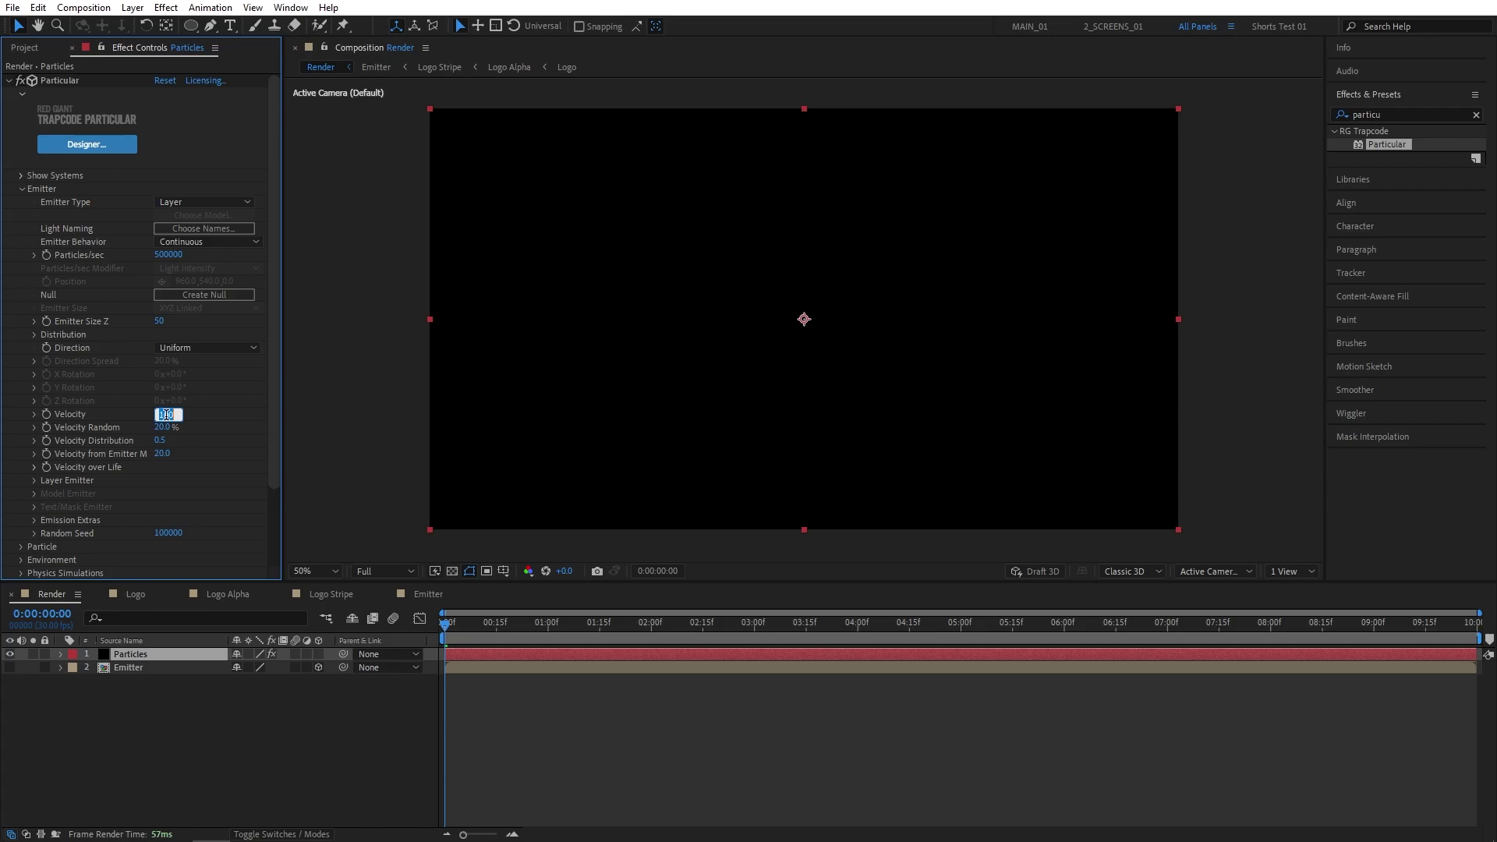
# Choose the Emitter layer as Layer Emitter source and move time to 0:00:02:26
pyautogui.click(34, 481)
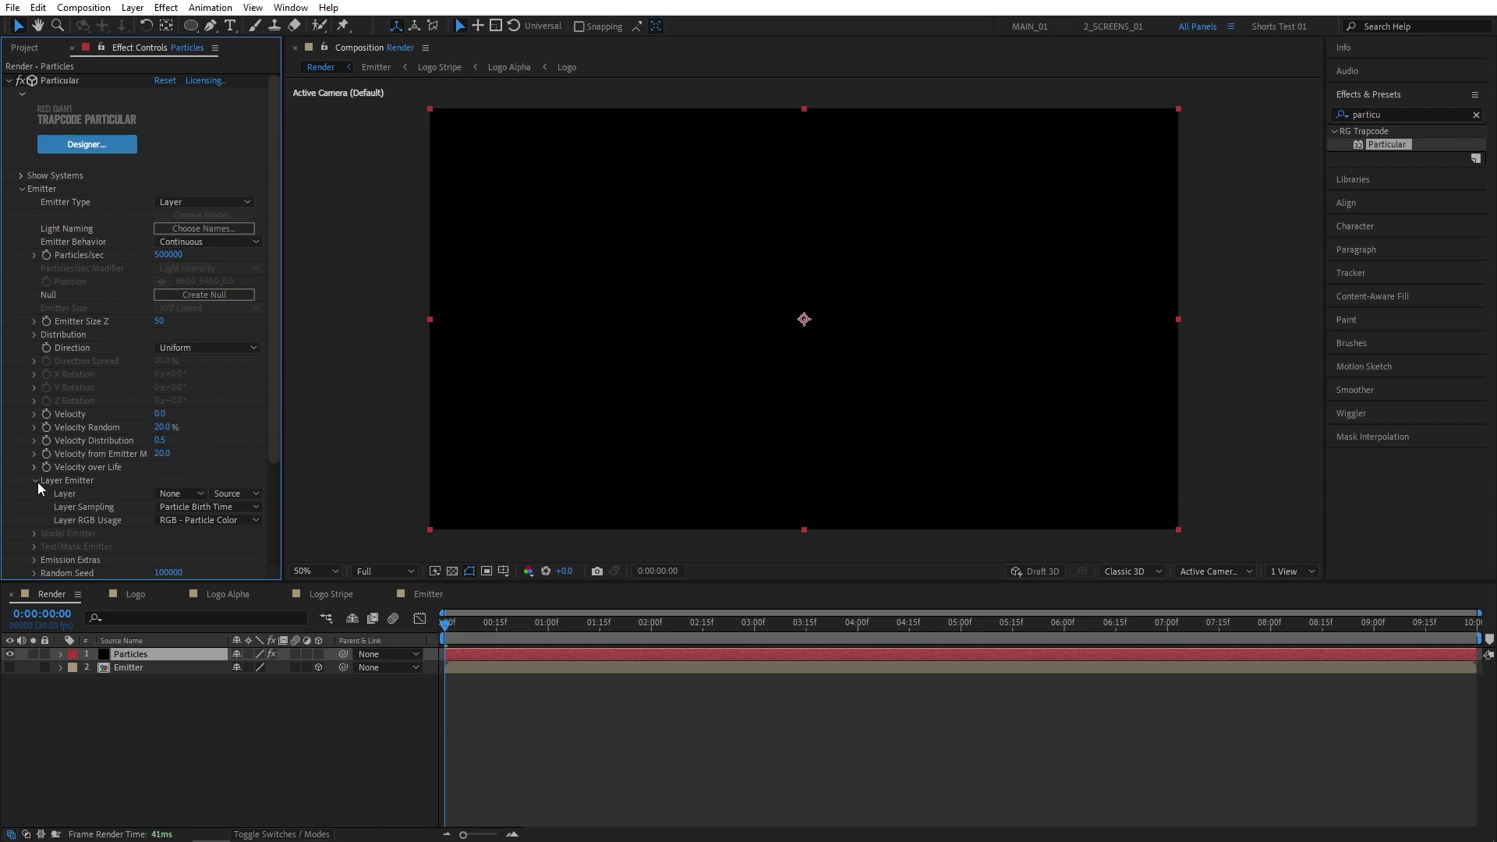
pyautogui.click(179, 494)
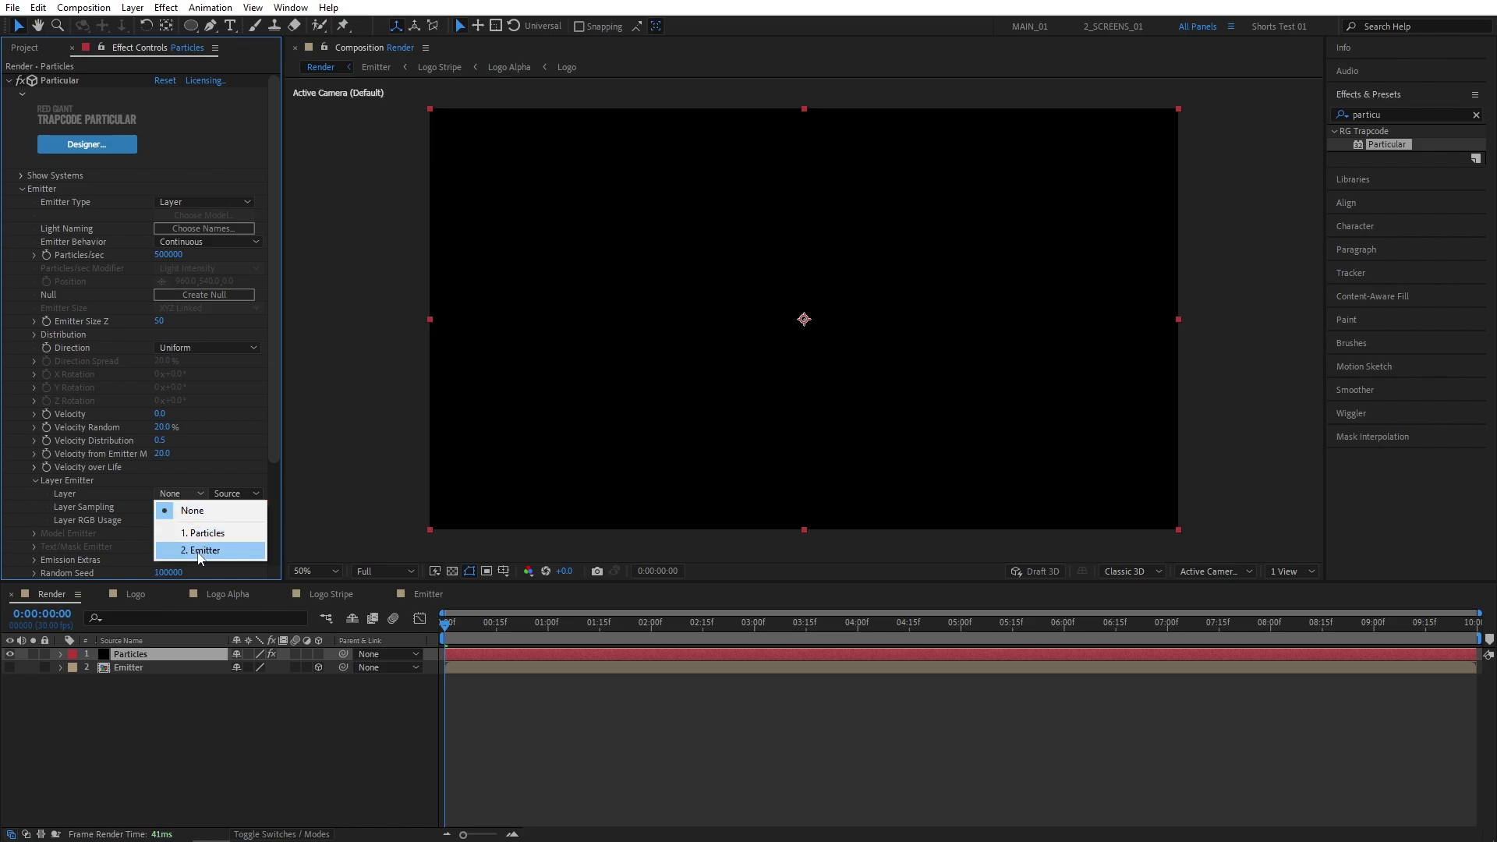
pyautogui.click(198, 551)
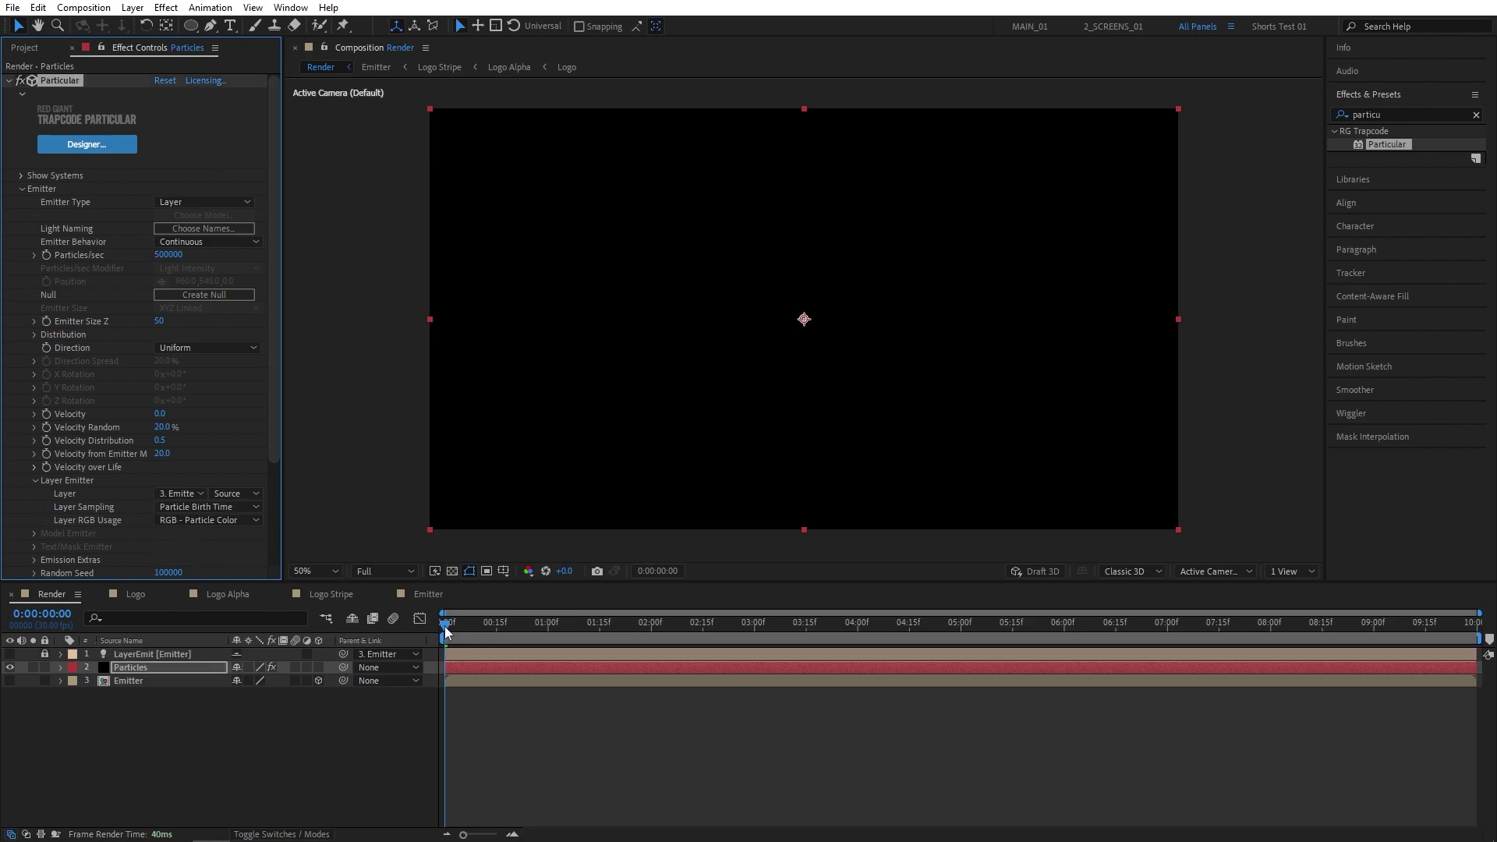
pyautogui.moveTo(443, 636); pyautogui.dragTo(741, 639)
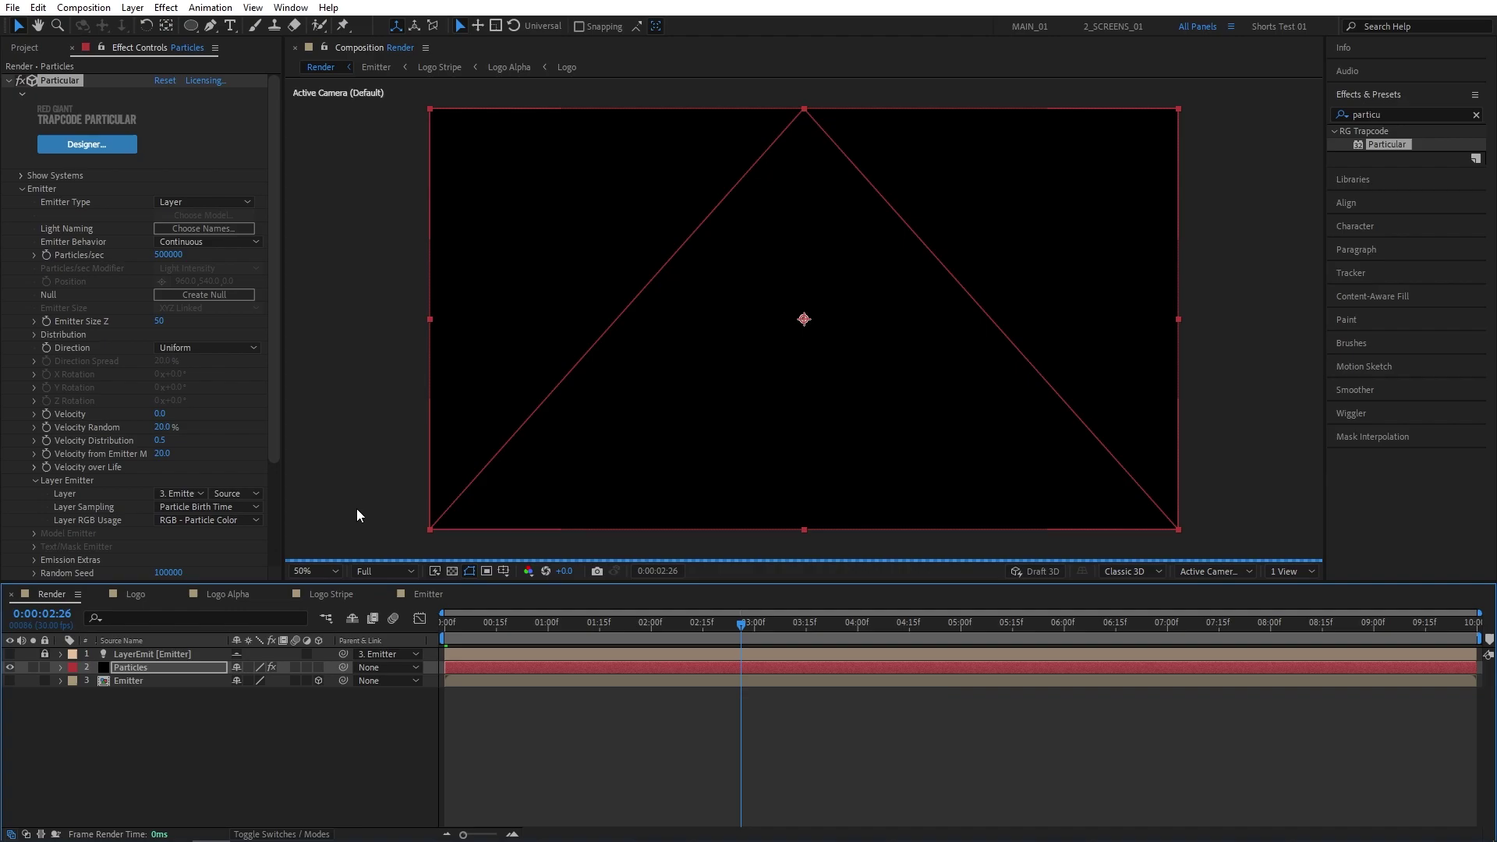
# Set the particles' Sphere Feather to 0 and Size Random to 100%
pyautogui.moveTo(274, 396); pyautogui.dragTo(267, 505)
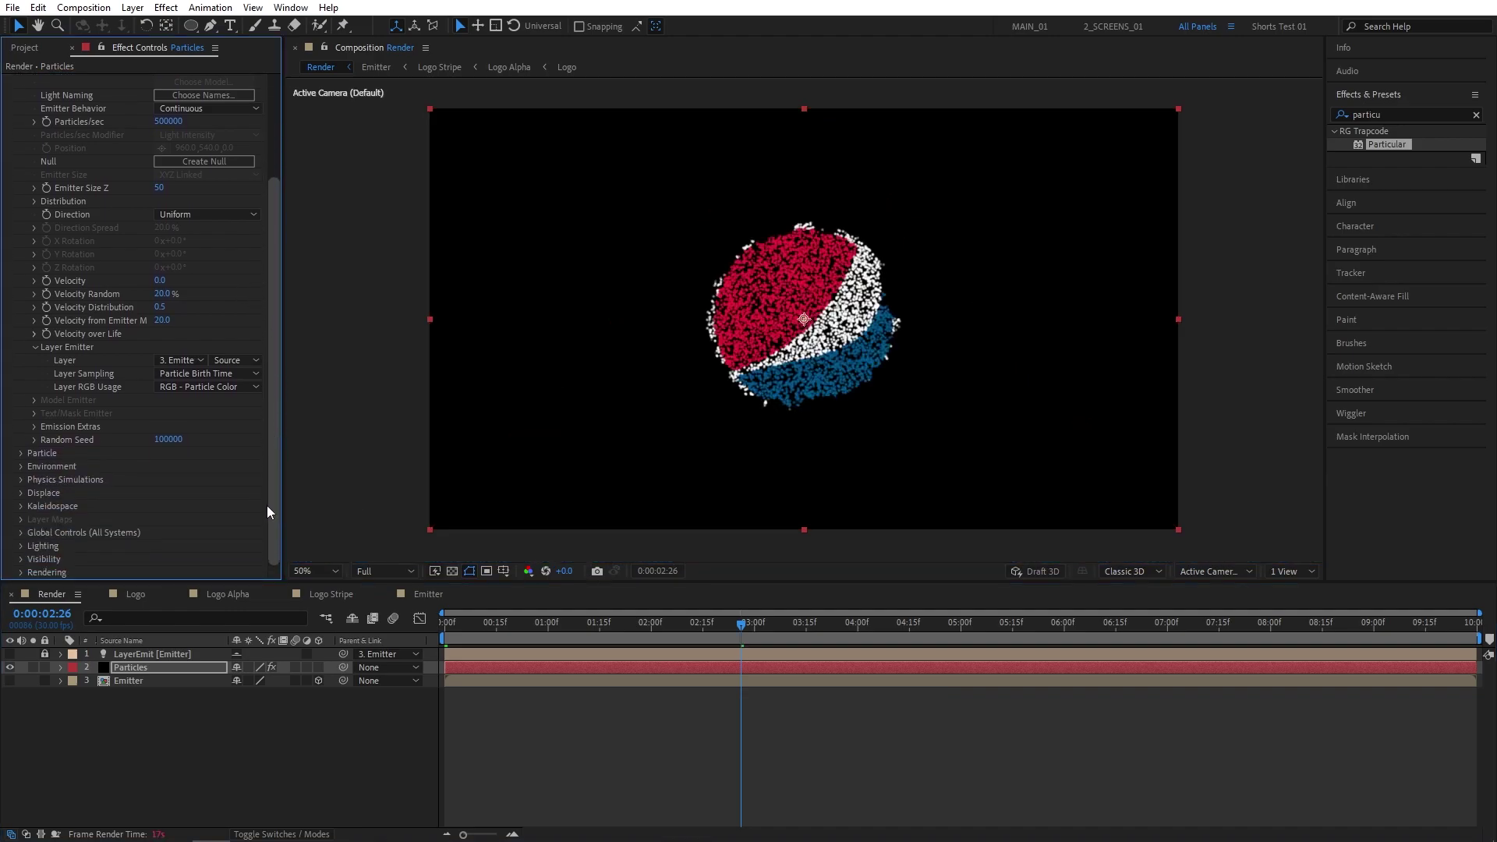
pyautogui.click(22, 455)
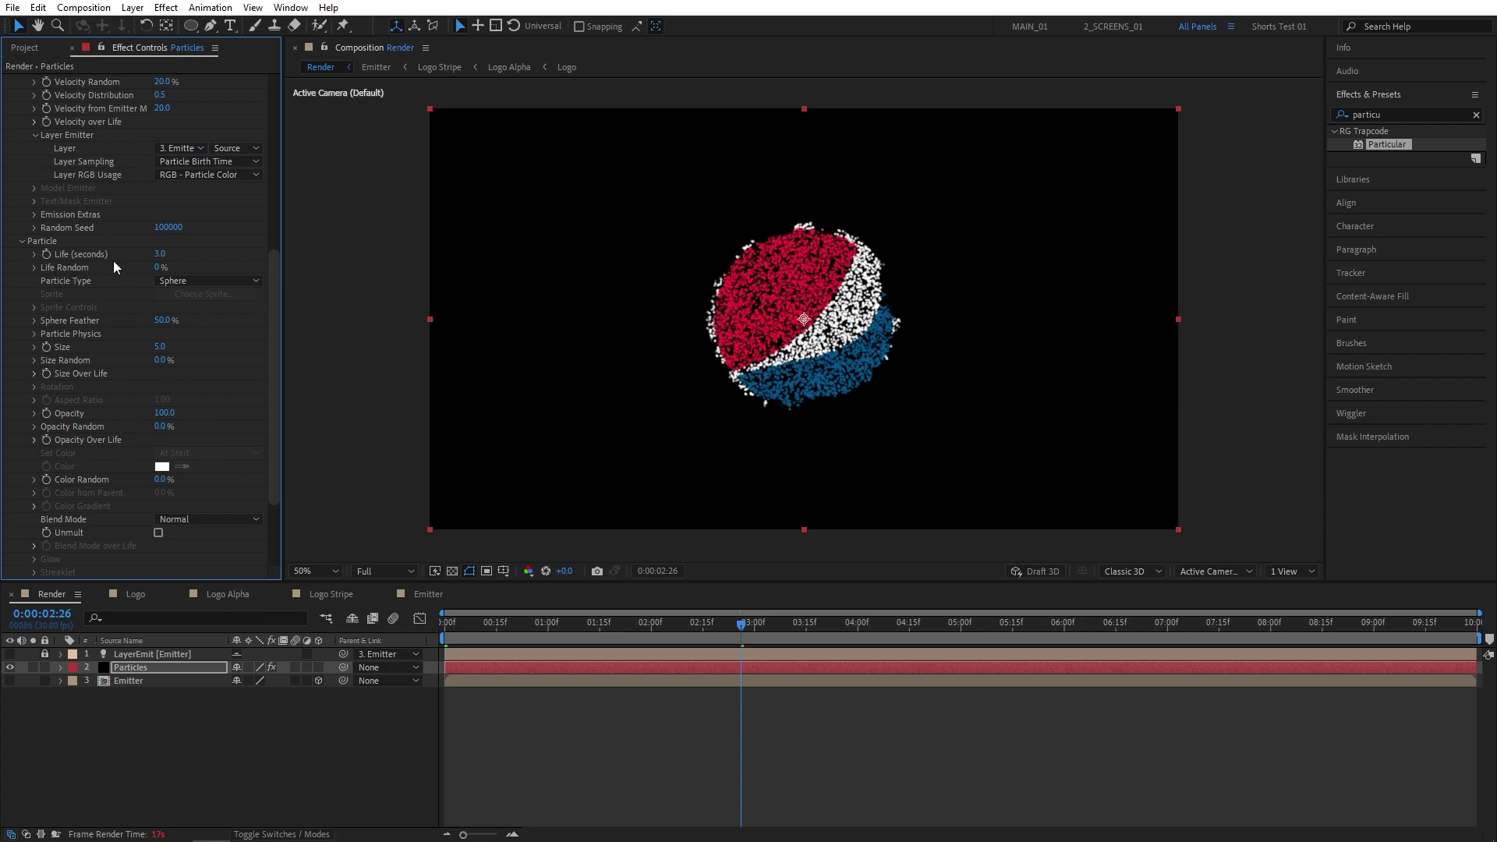
pyautogui.click(168, 320)
pyautogui.write('0')
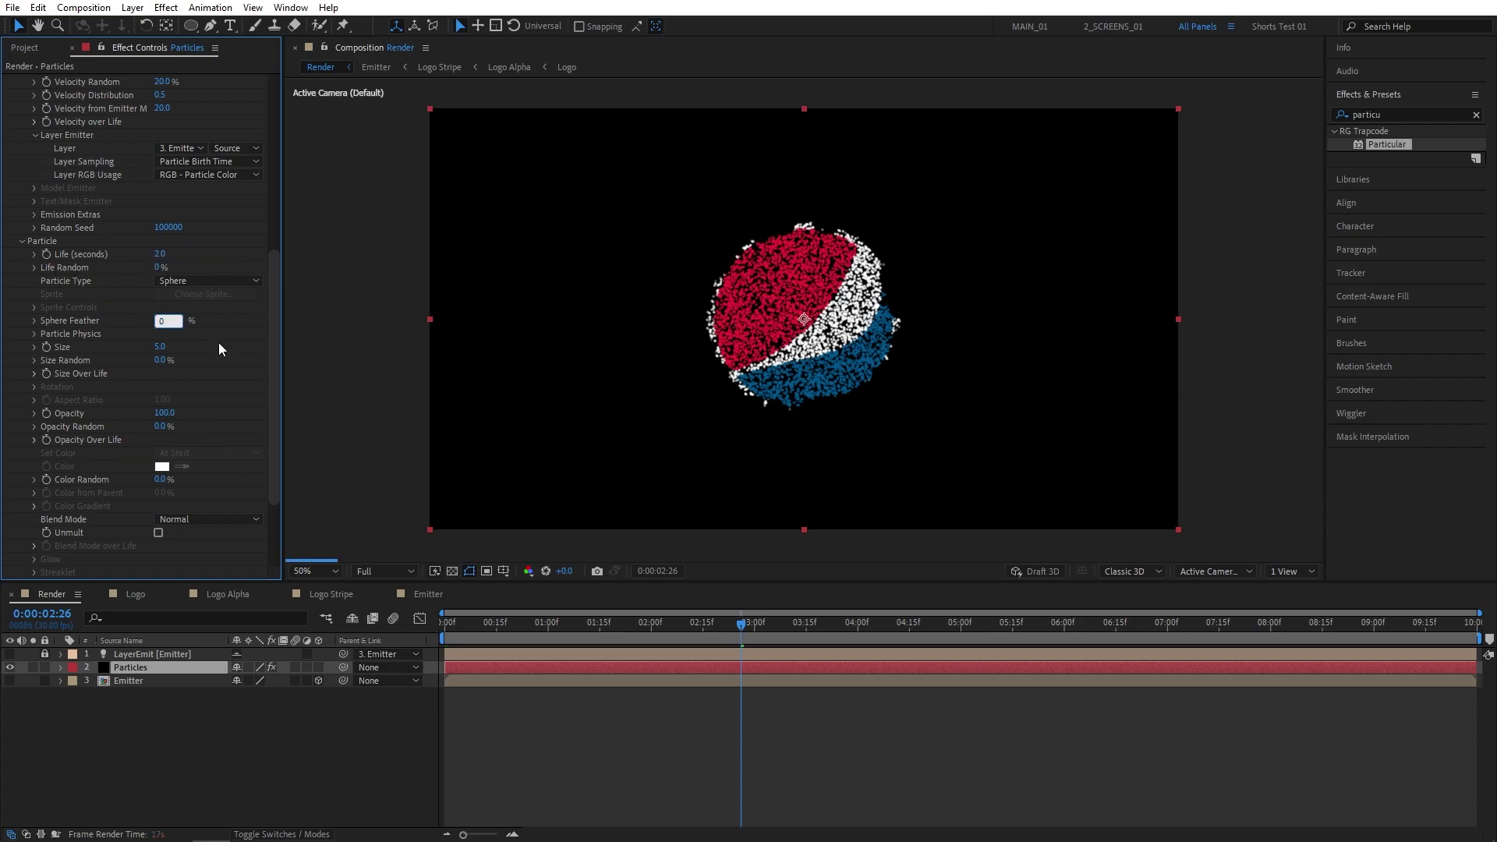
pyautogui.press('Return')
pyautogui.click(169, 361)
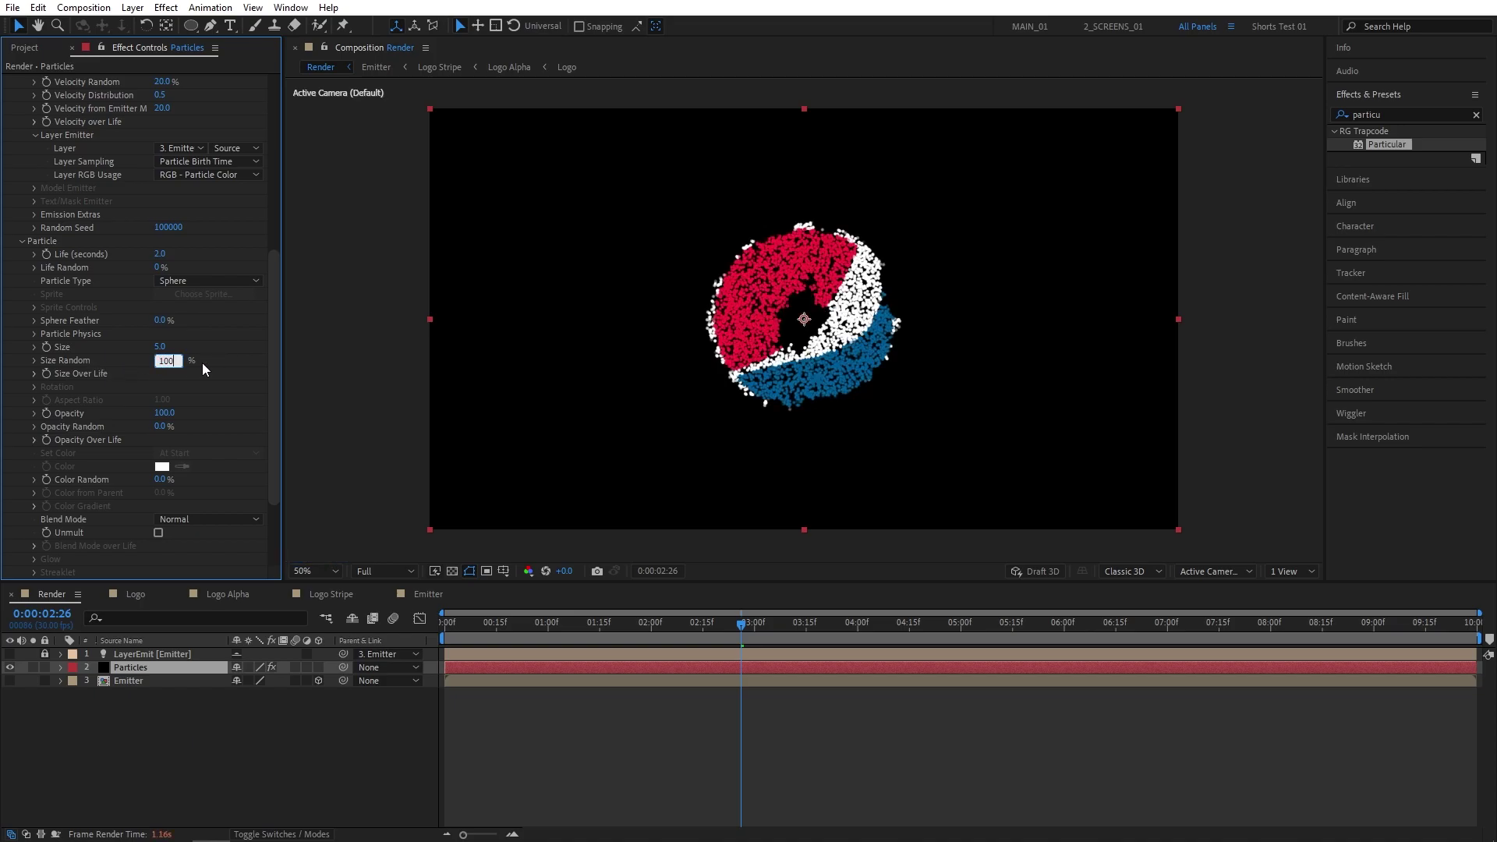
pyautogui.write('100')
pyautogui.press('Return')
# Set Turbulence Field TF Displace XYZ to 50
pyautogui.moveTo(273, 363); pyautogui.dragTo(270, 432)
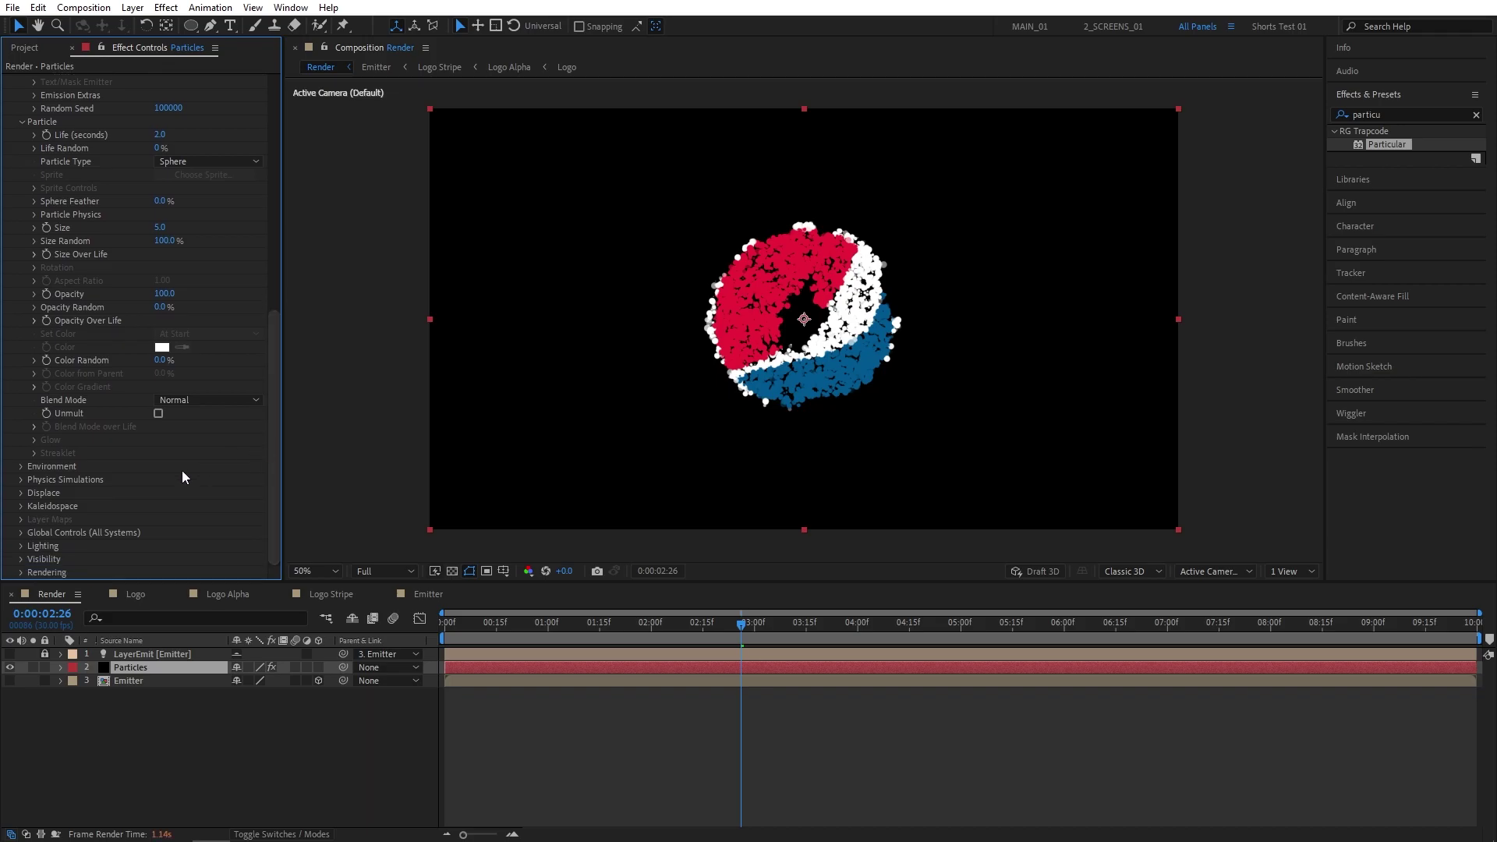
pyautogui.click(21, 493)
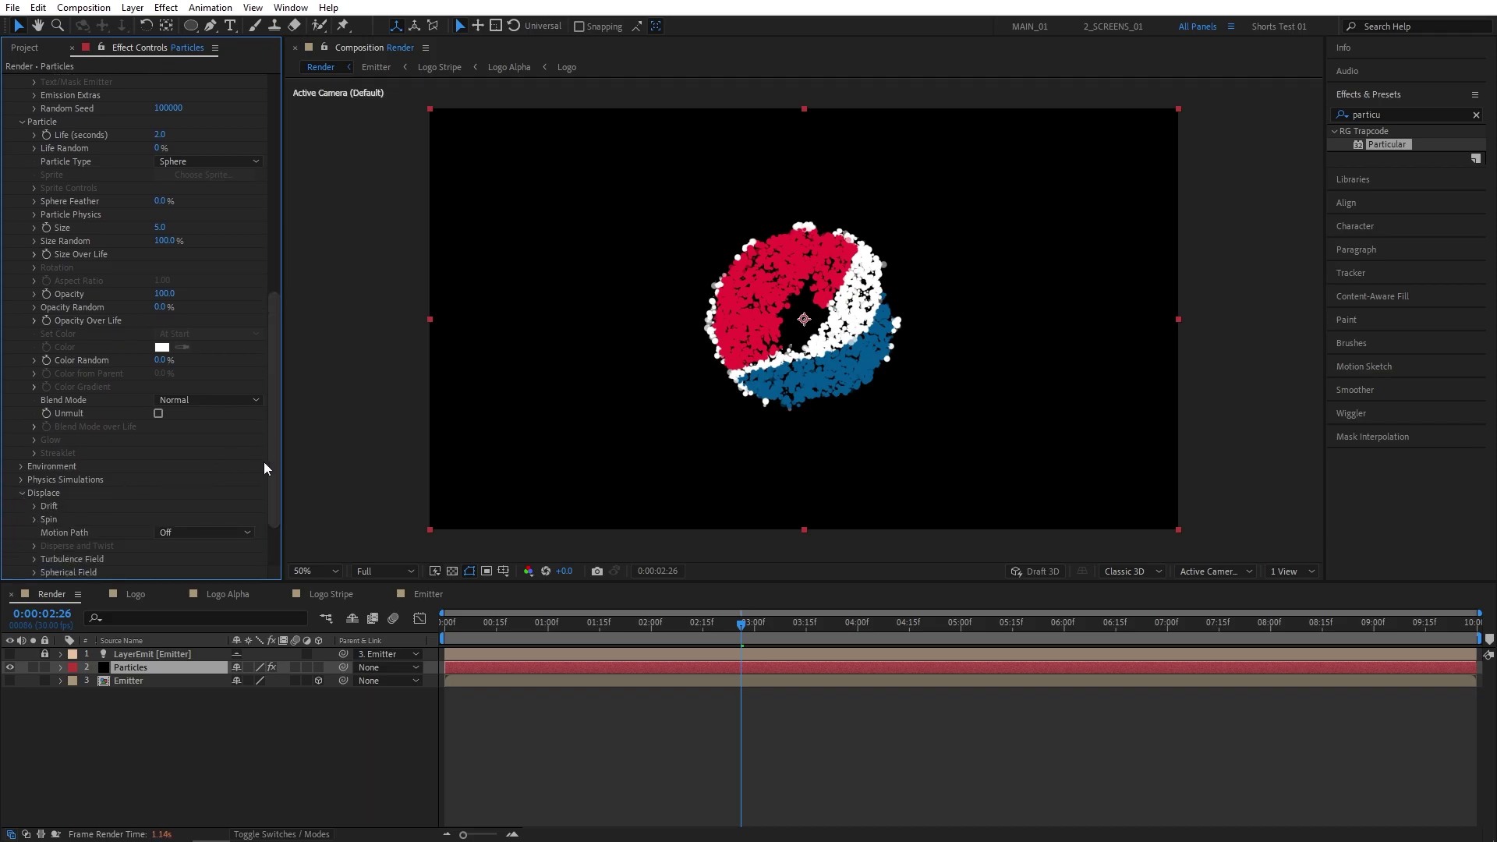
pyautogui.scroll(-3, 278, 489)
pyautogui.click(35, 479)
pyautogui.scroll(-1, 35, 482)
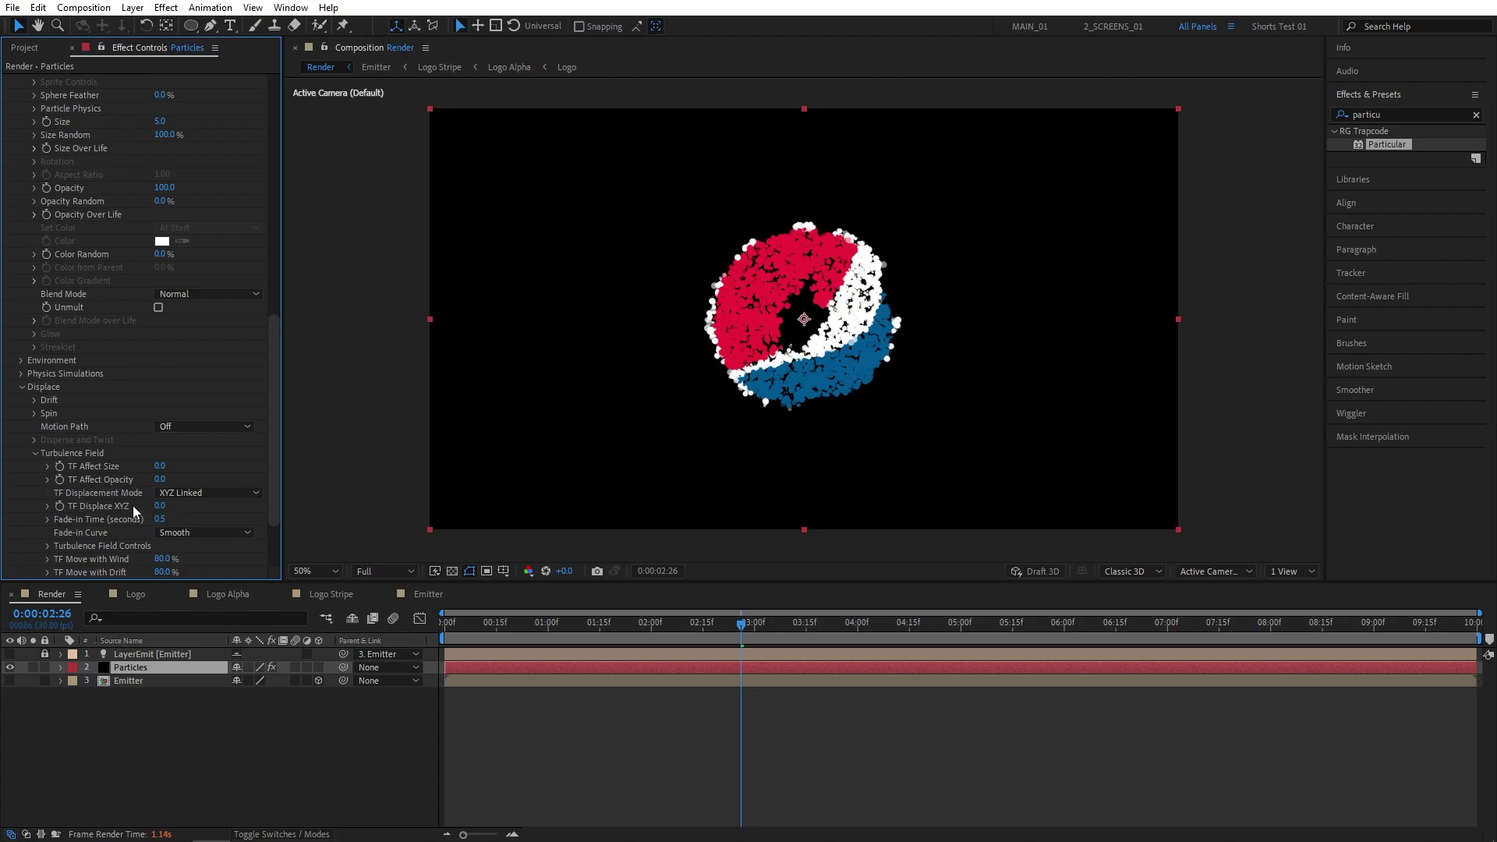
pyautogui.click(159, 505)
pyautogui.write('50')
pyautogui.press('Return')
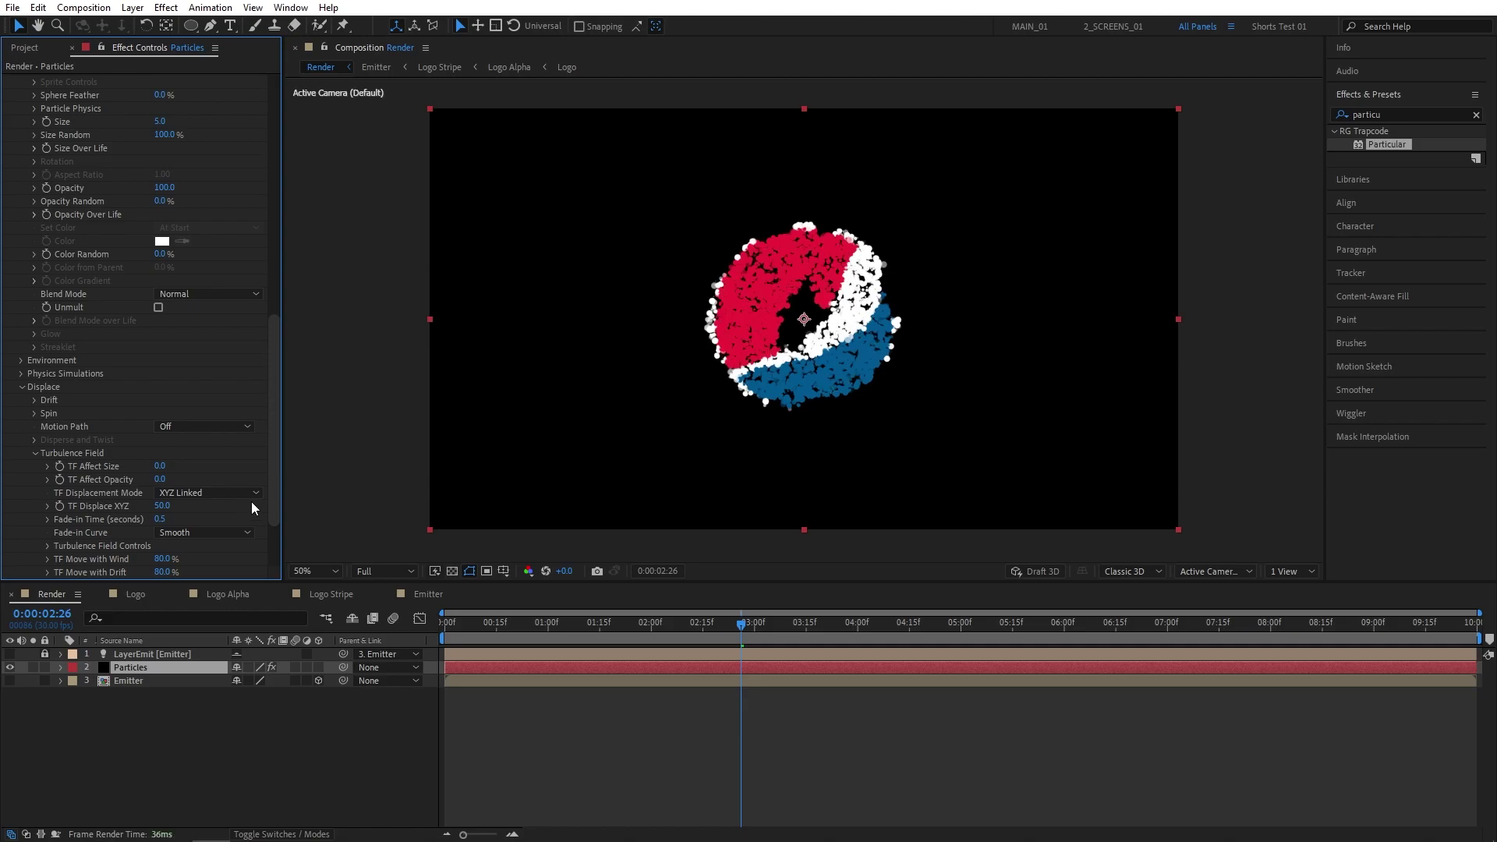
# Enable Shadowlets in Particular's lighting settings
pyautogui.moveTo(271, 488); pyautogui.dragTo(269, 543)
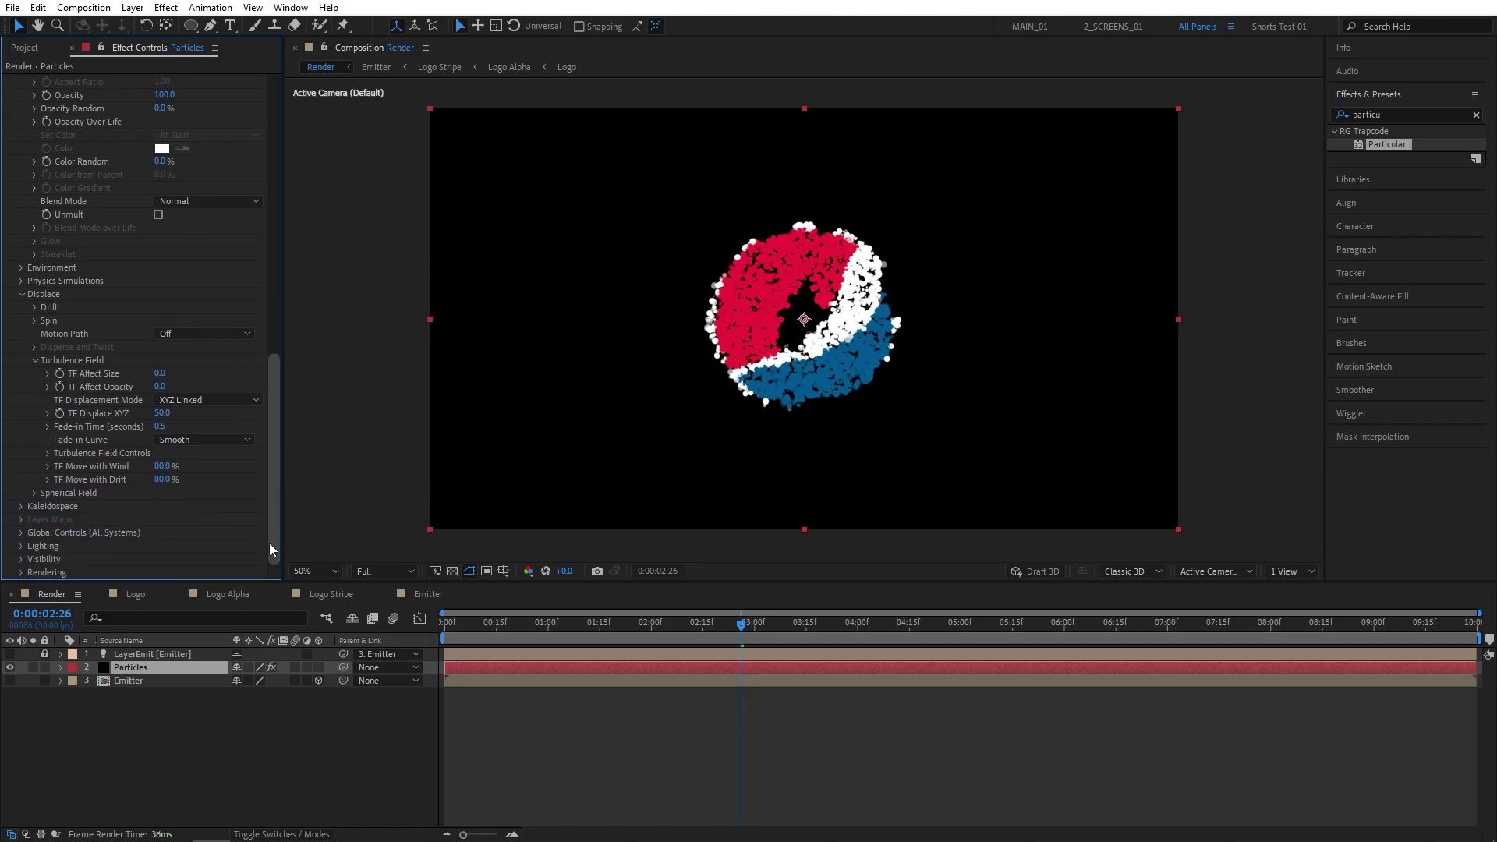
pyautogui.click(21, 545)
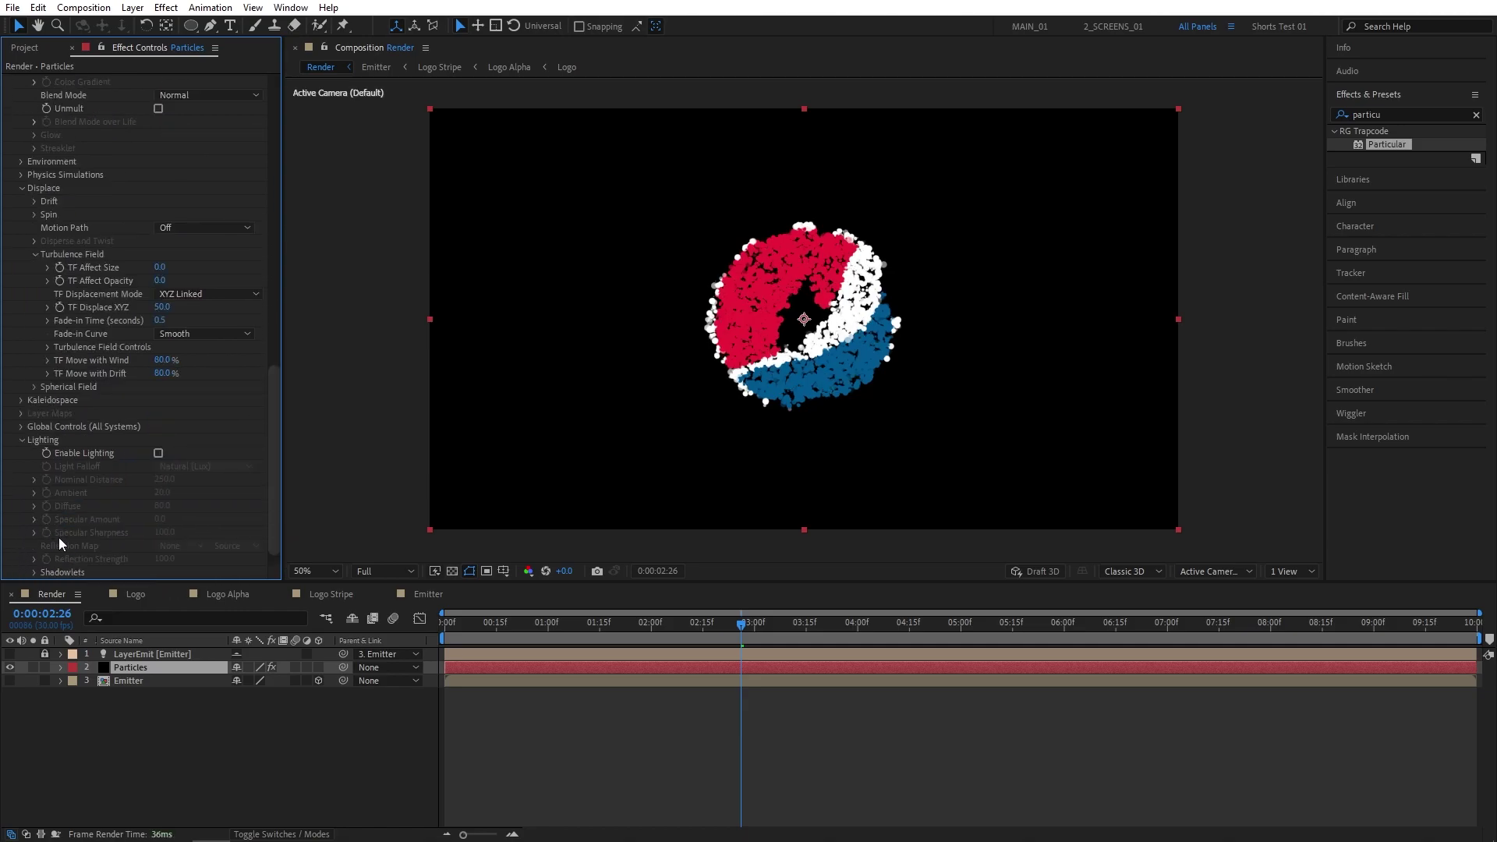
pyautogui.click(34, 572)
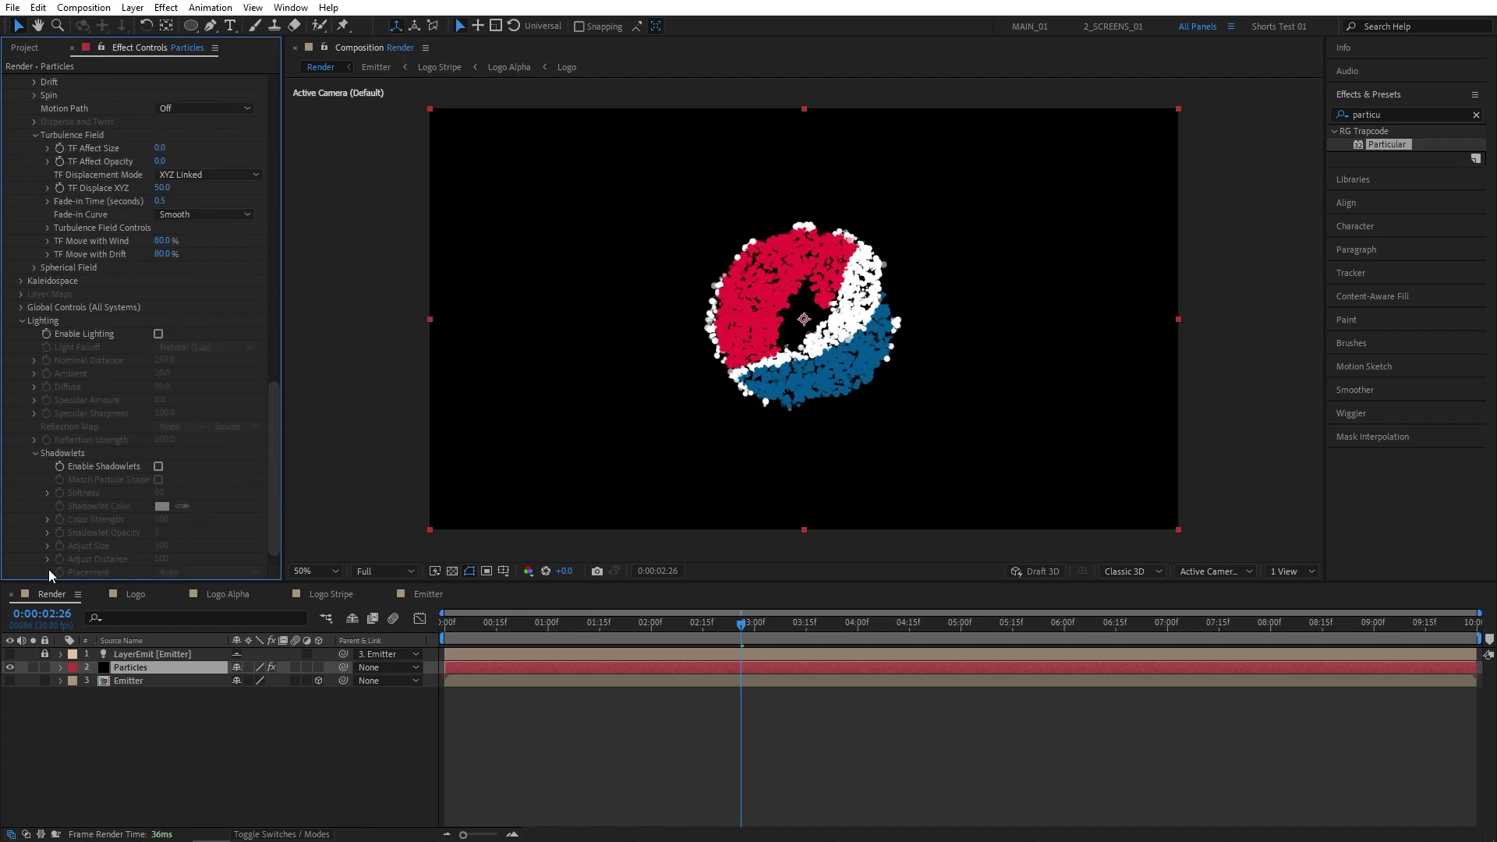
pyautogui.click(159, 467)
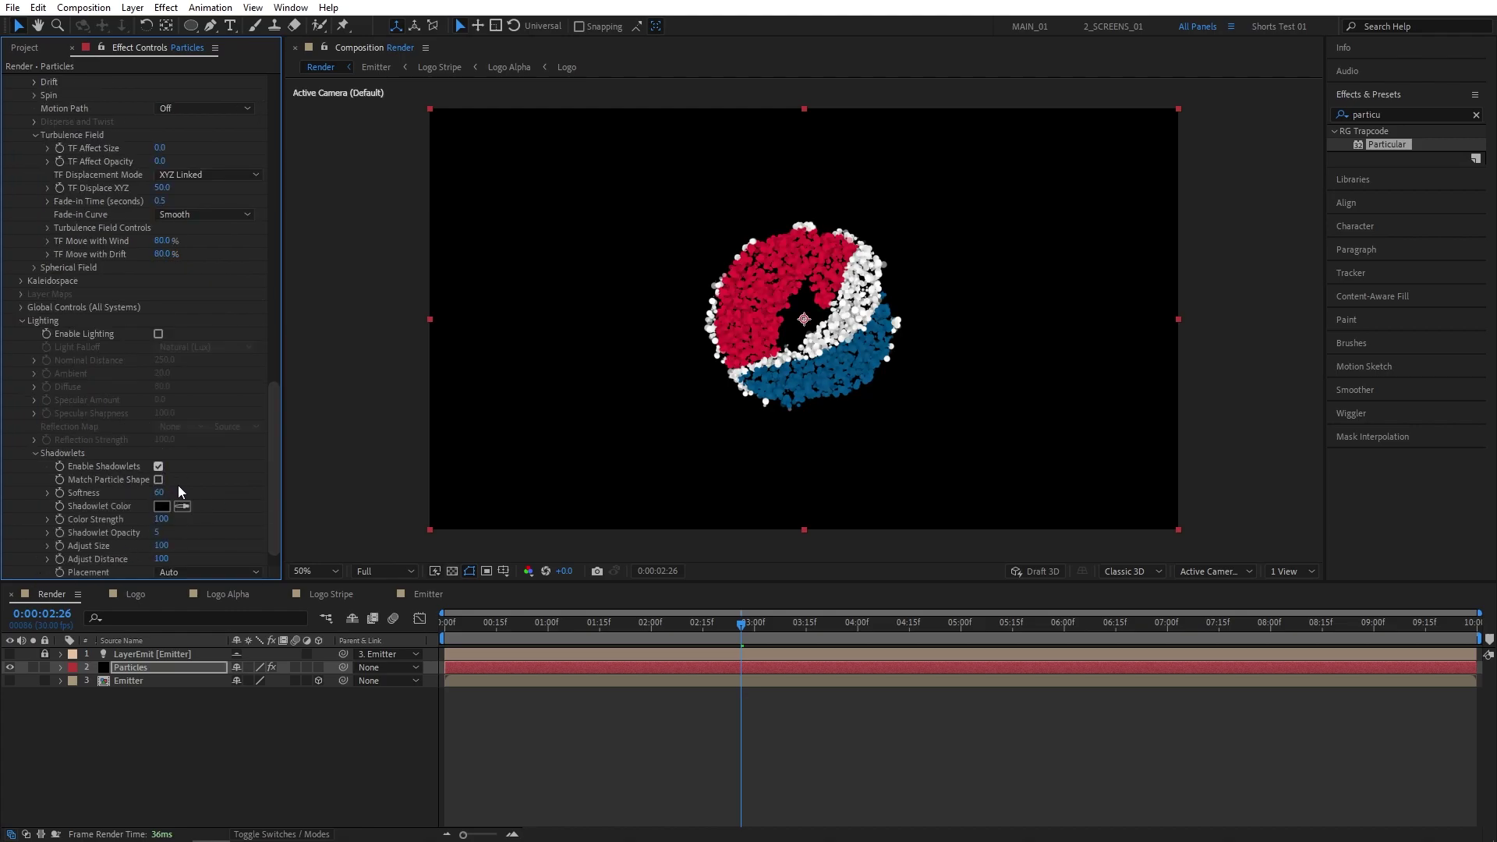
# Collapse the Emitter, Particle, Displace and Lighting groups, go to 0:00:03:06, and open Show Systems
pyautogui.scroll(-2, 273, 483)
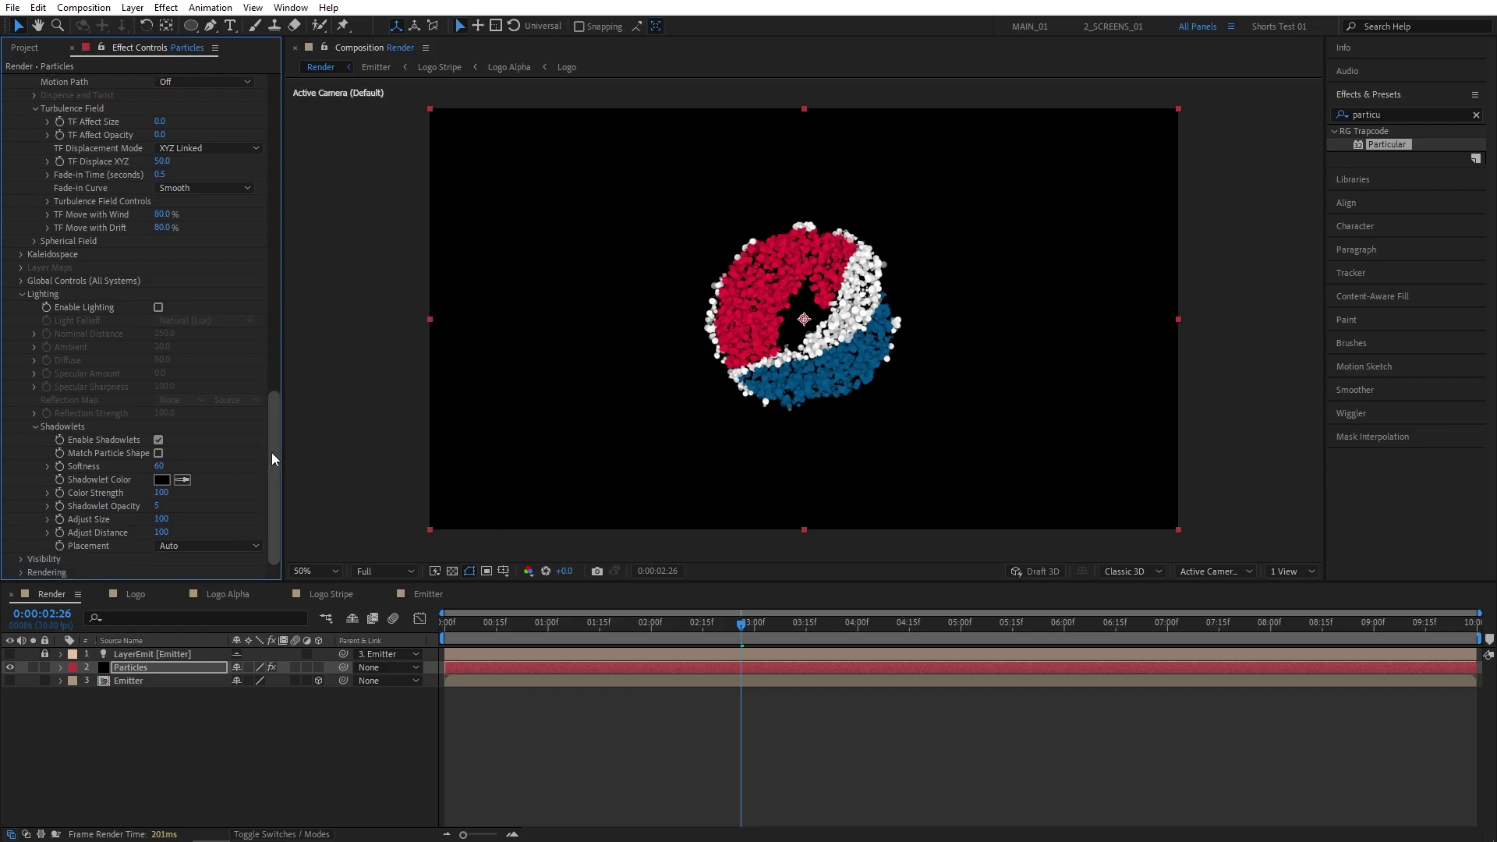
pyautogui.moveTo(271, 452); pyautogui.dragTo(273, 136)
pyautogui.click(22, 154)
pyautogui.click(21, 168)
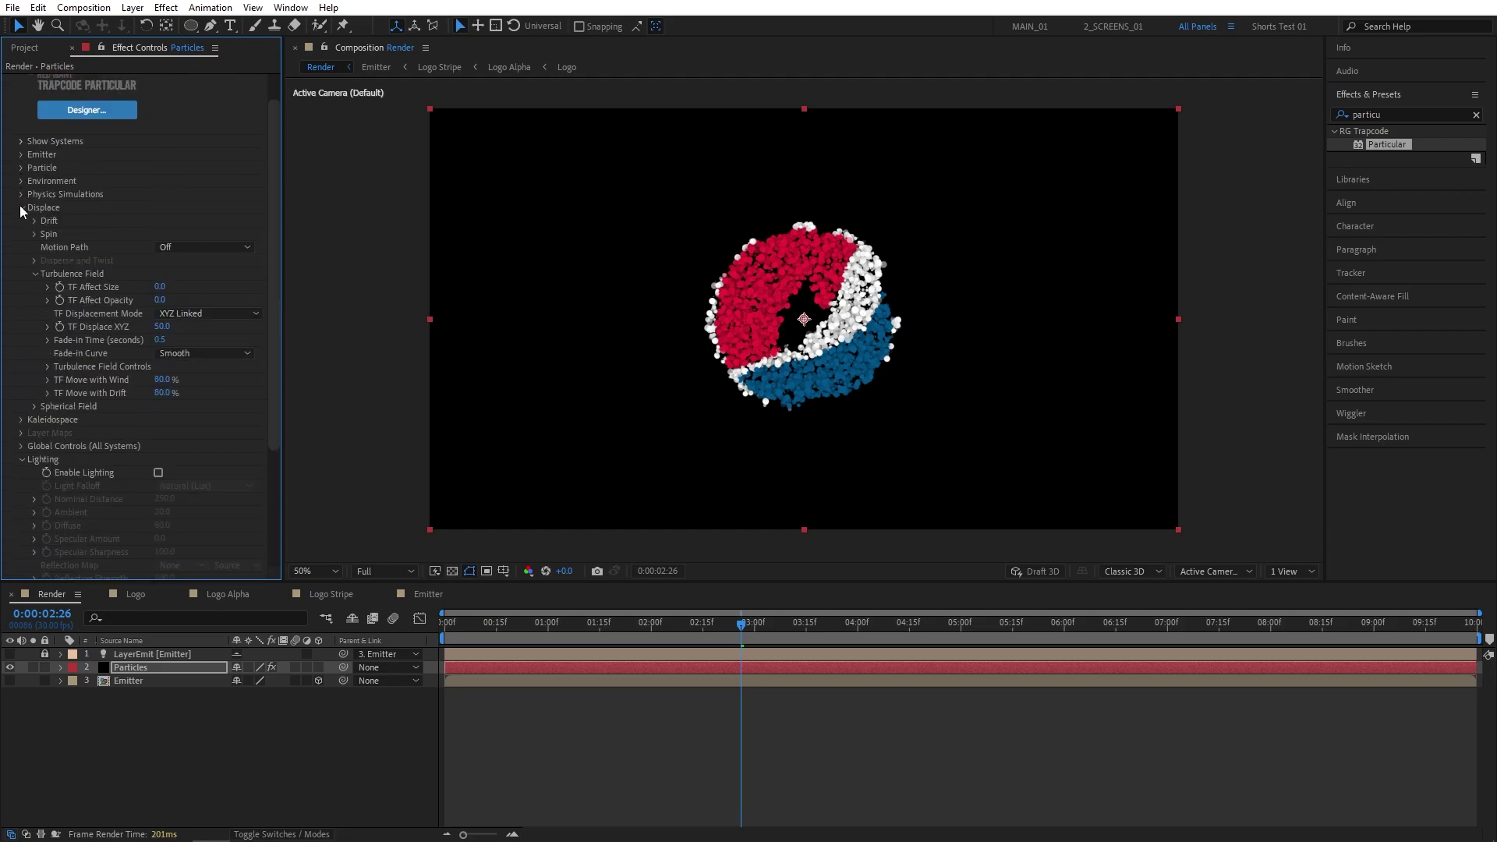
pyautogui.click(21, 205)
pyautogui.click(22, 294)
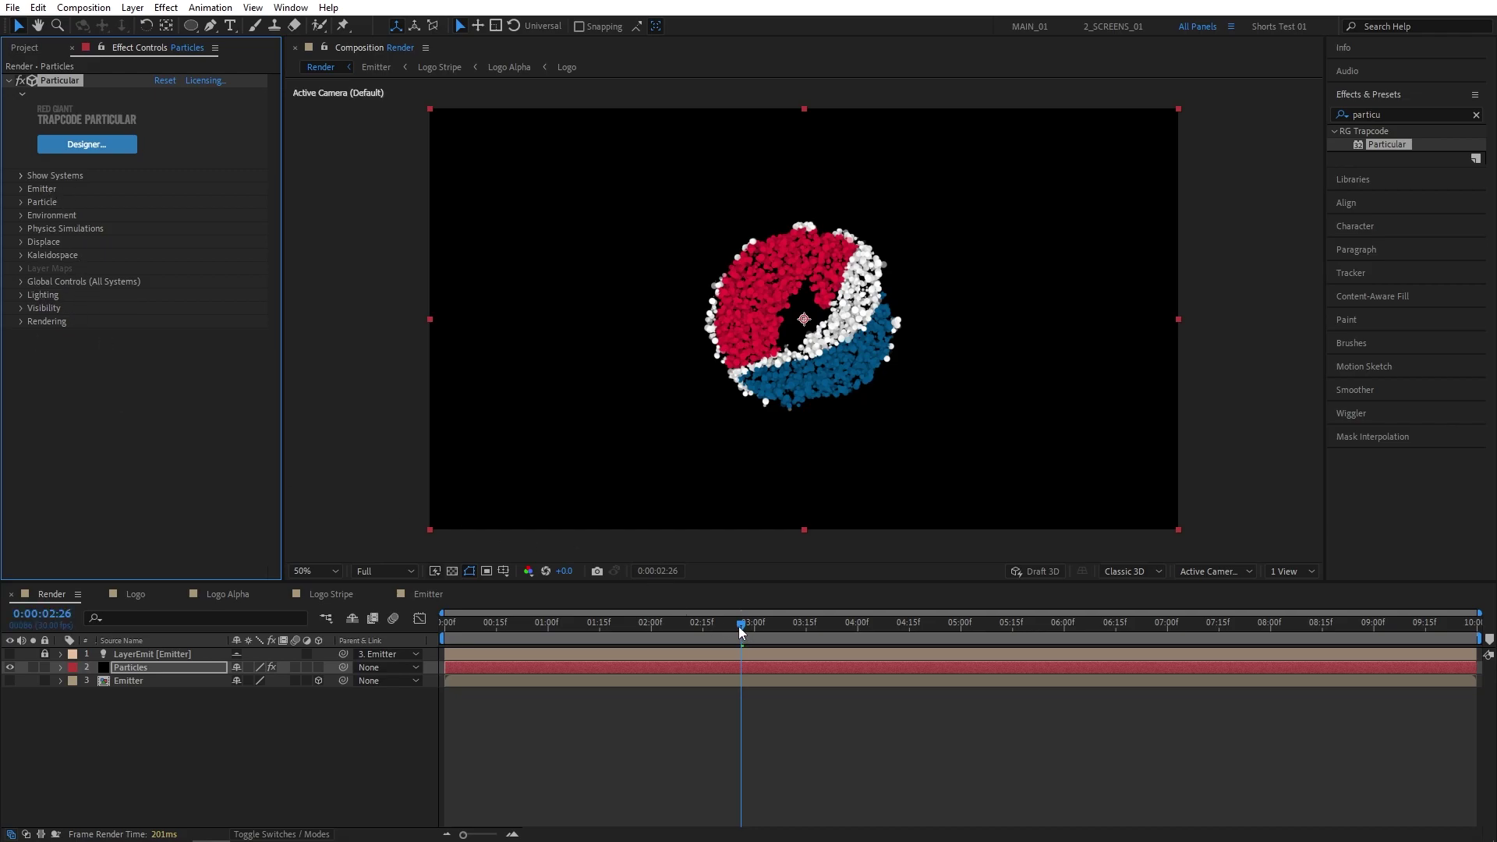
pyautogui.moveTo(736, 629); pyautogui.dragTo(775, 633)
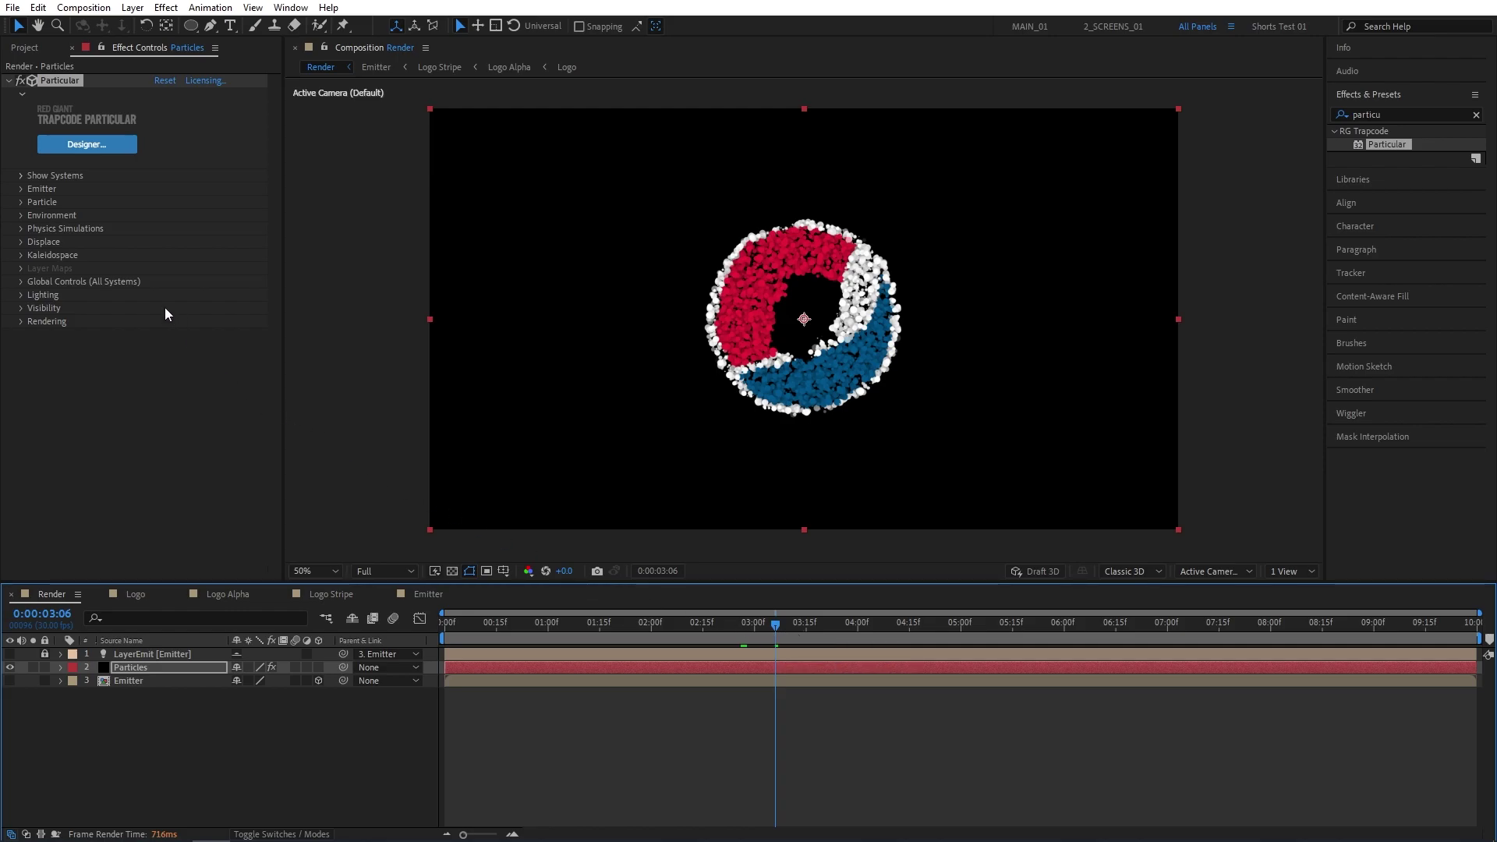
pyautogui.click(21, 176)
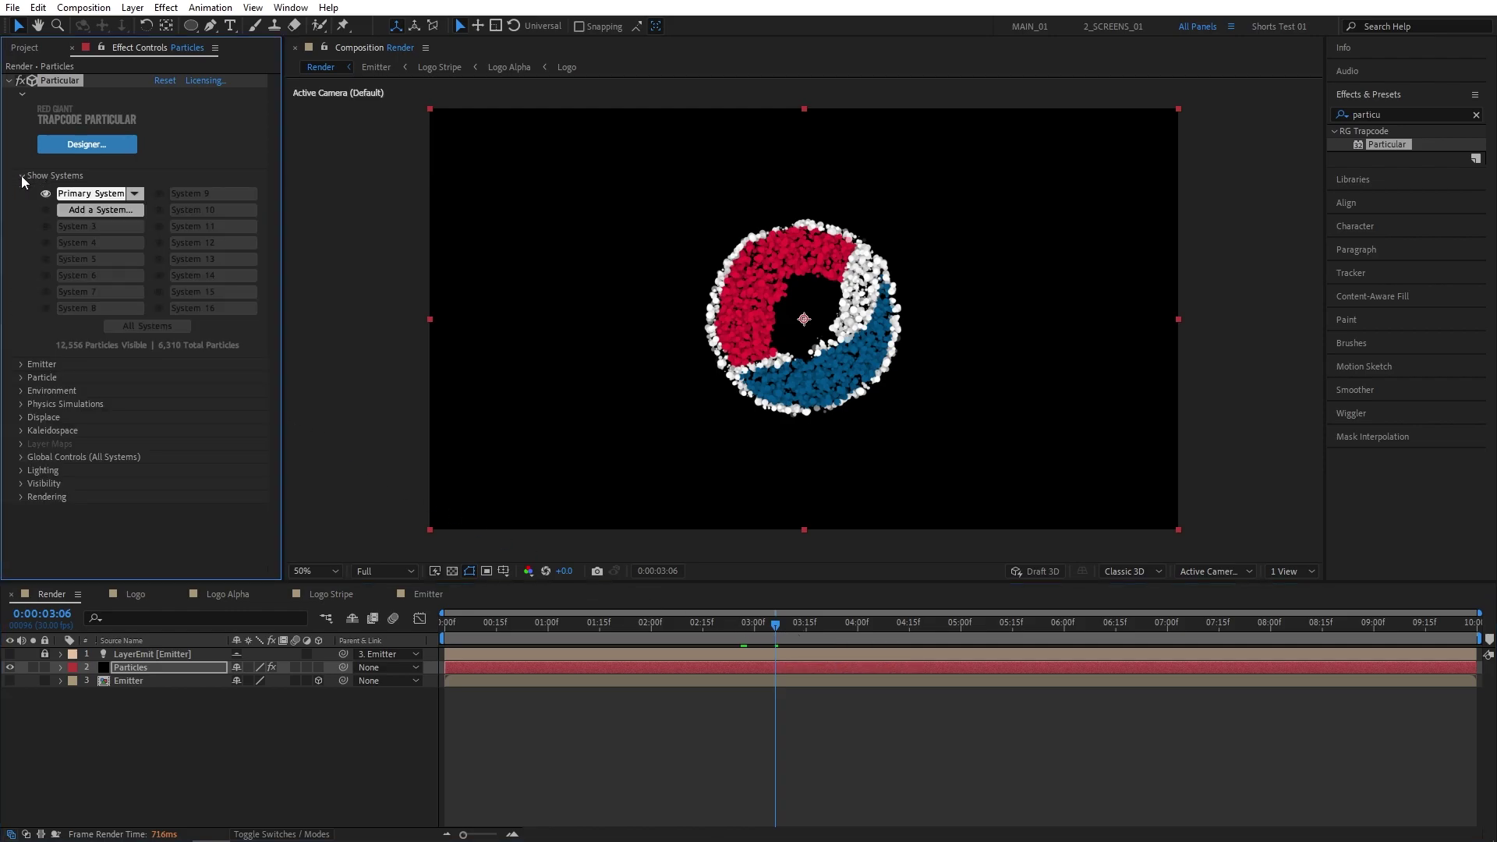
# Add System 2 as a default point emitter in Particular Designer and apply it
pyautogui.click(102, 211)
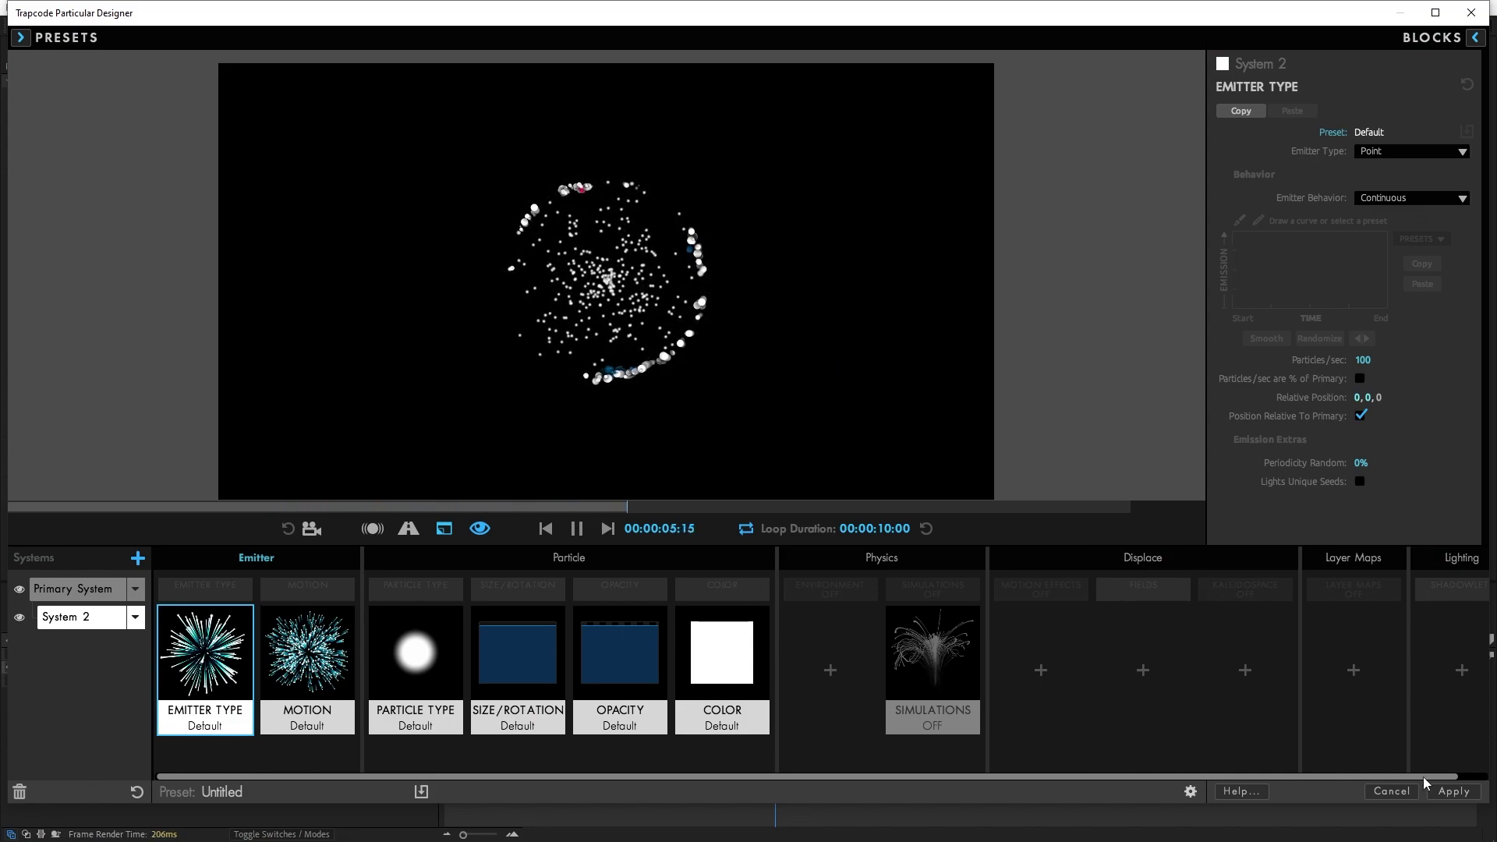
pyautogui.click(1454, 792)
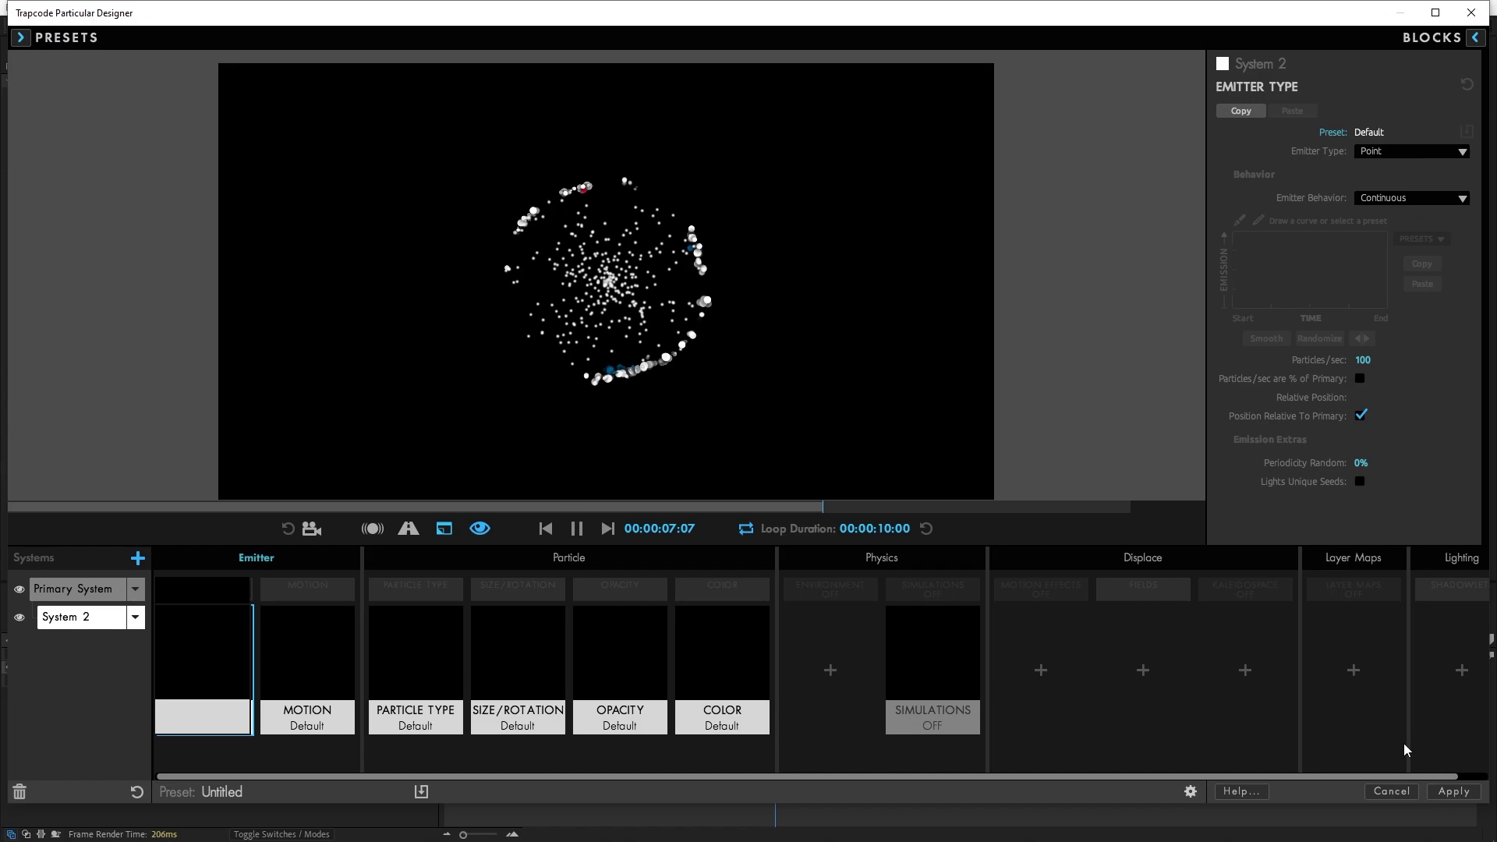
# Isolate System 2 and make it emit from the parent system at 10 particles/sec, velocity 10
pyautogui.click(87, 210)
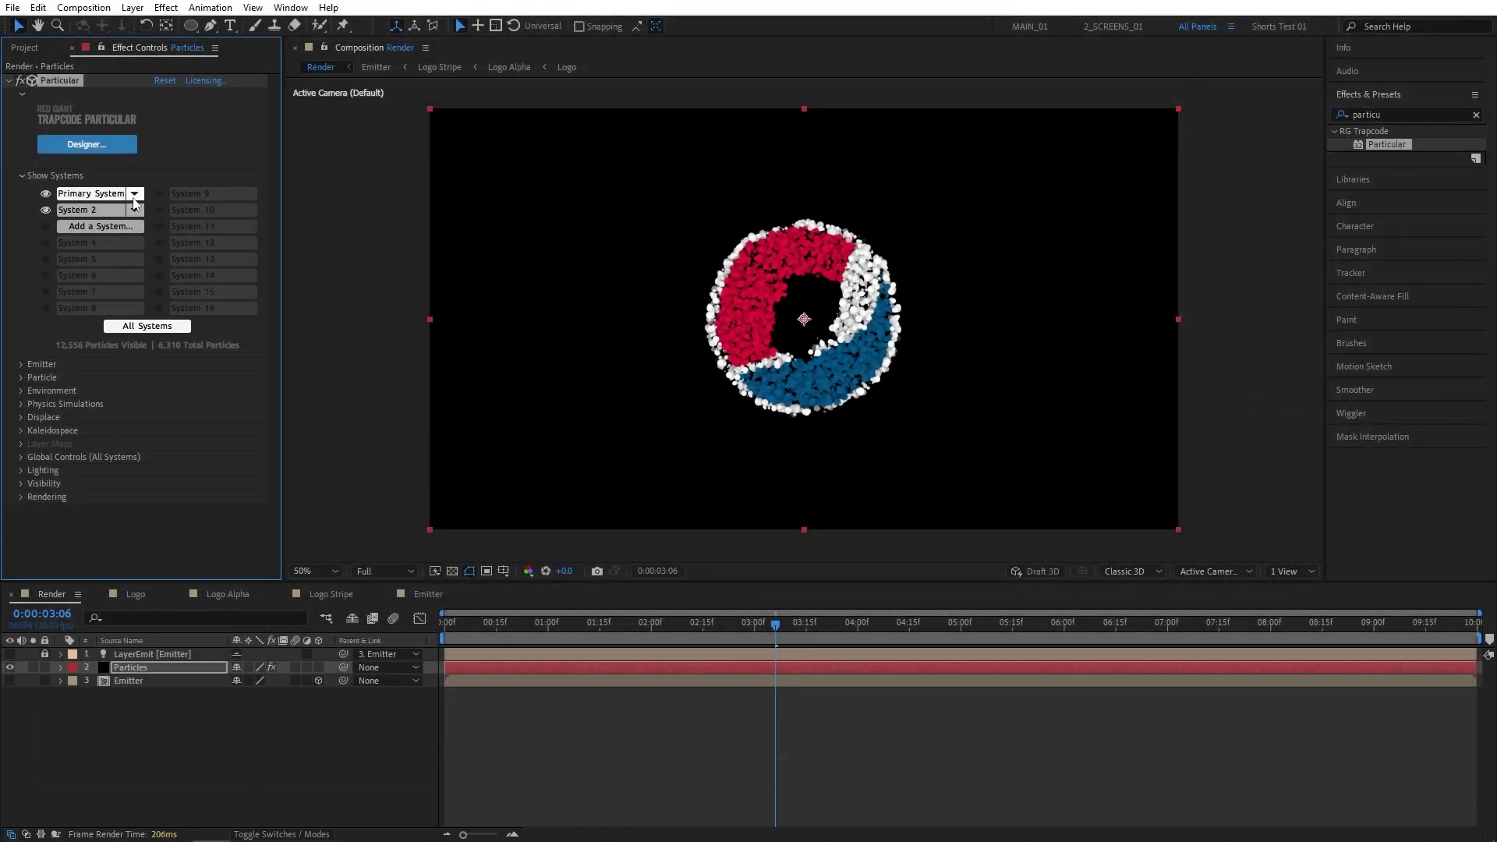
pyautogui.click(89, 211)
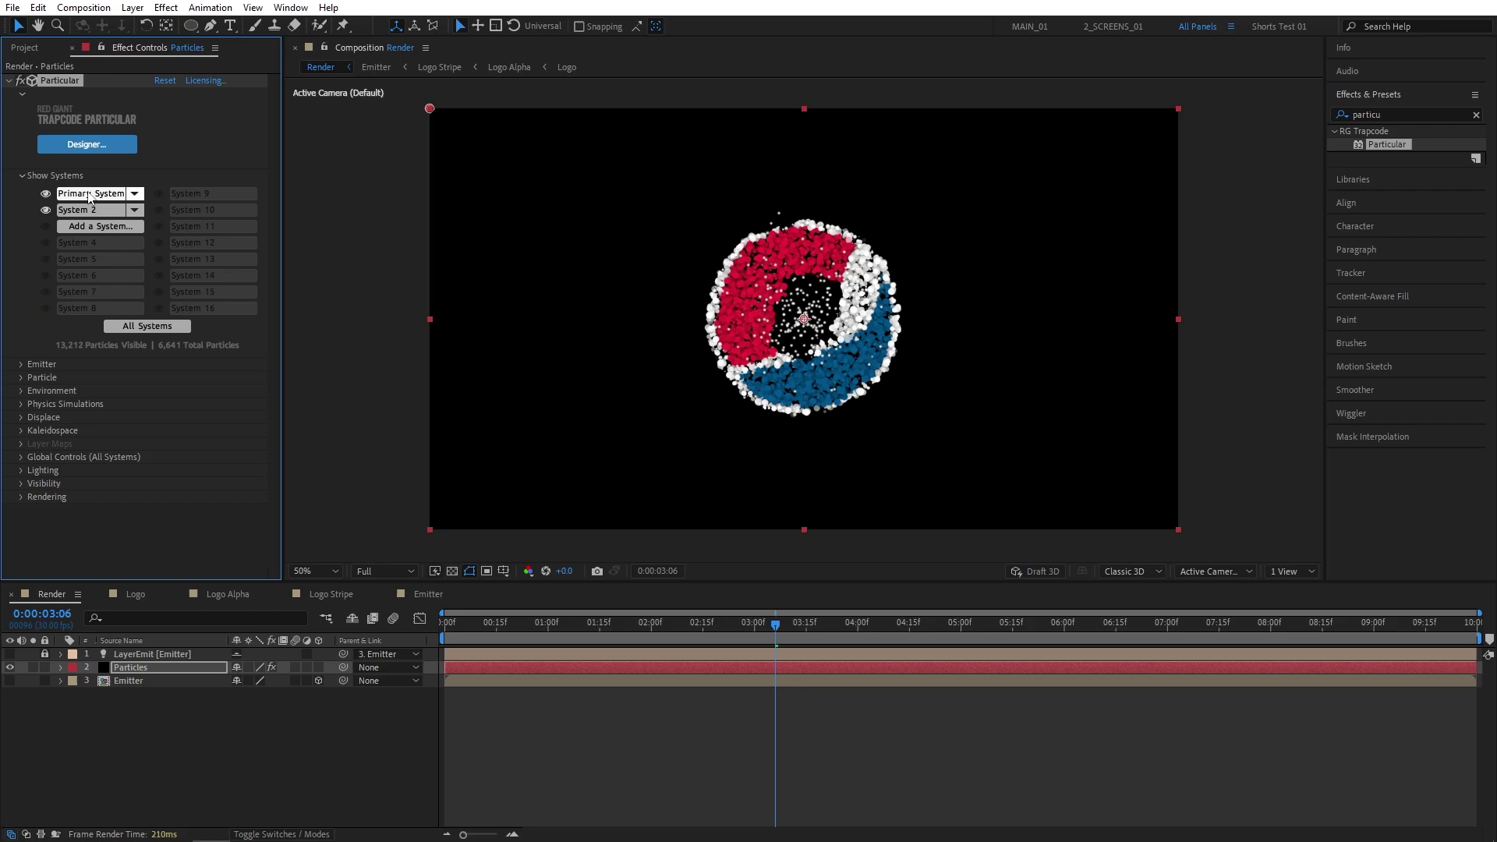
pyautogui.click(86, 212)
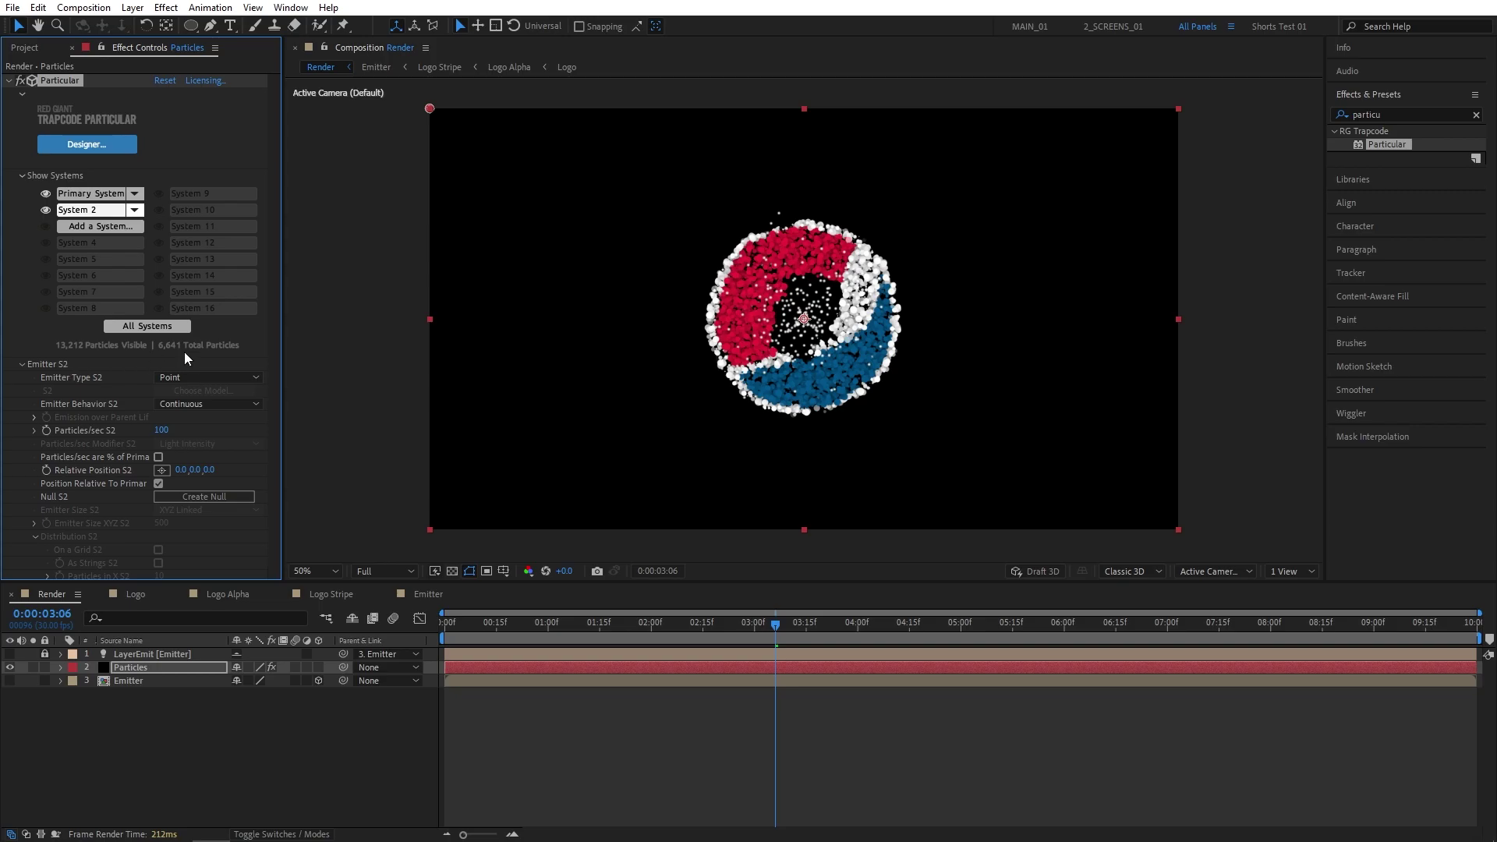
pyautogui.click(161, 431)
pyautogui.press('Return')
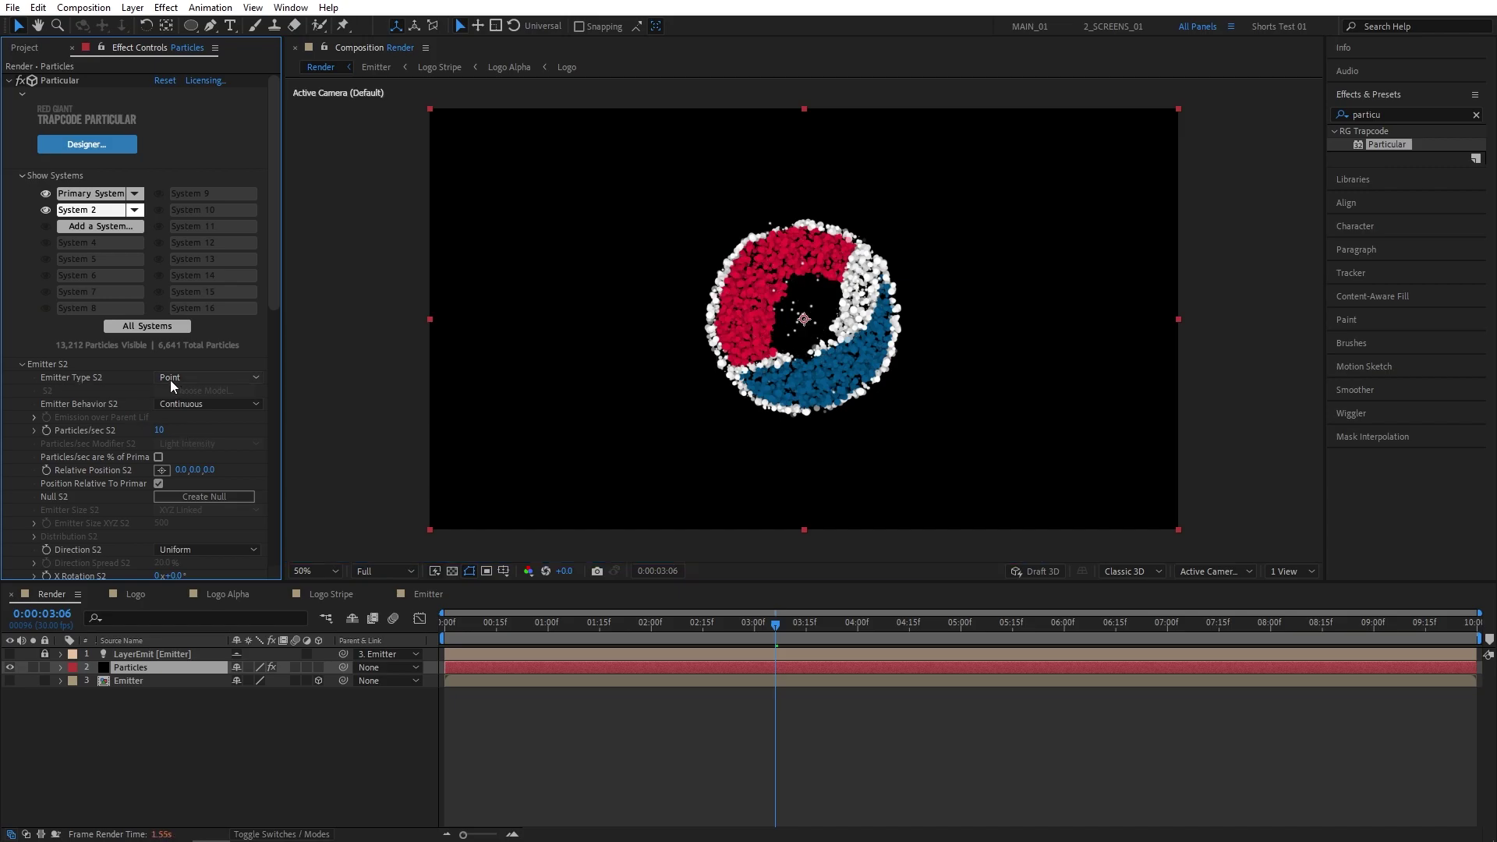
pyautogui.click(243, 379)
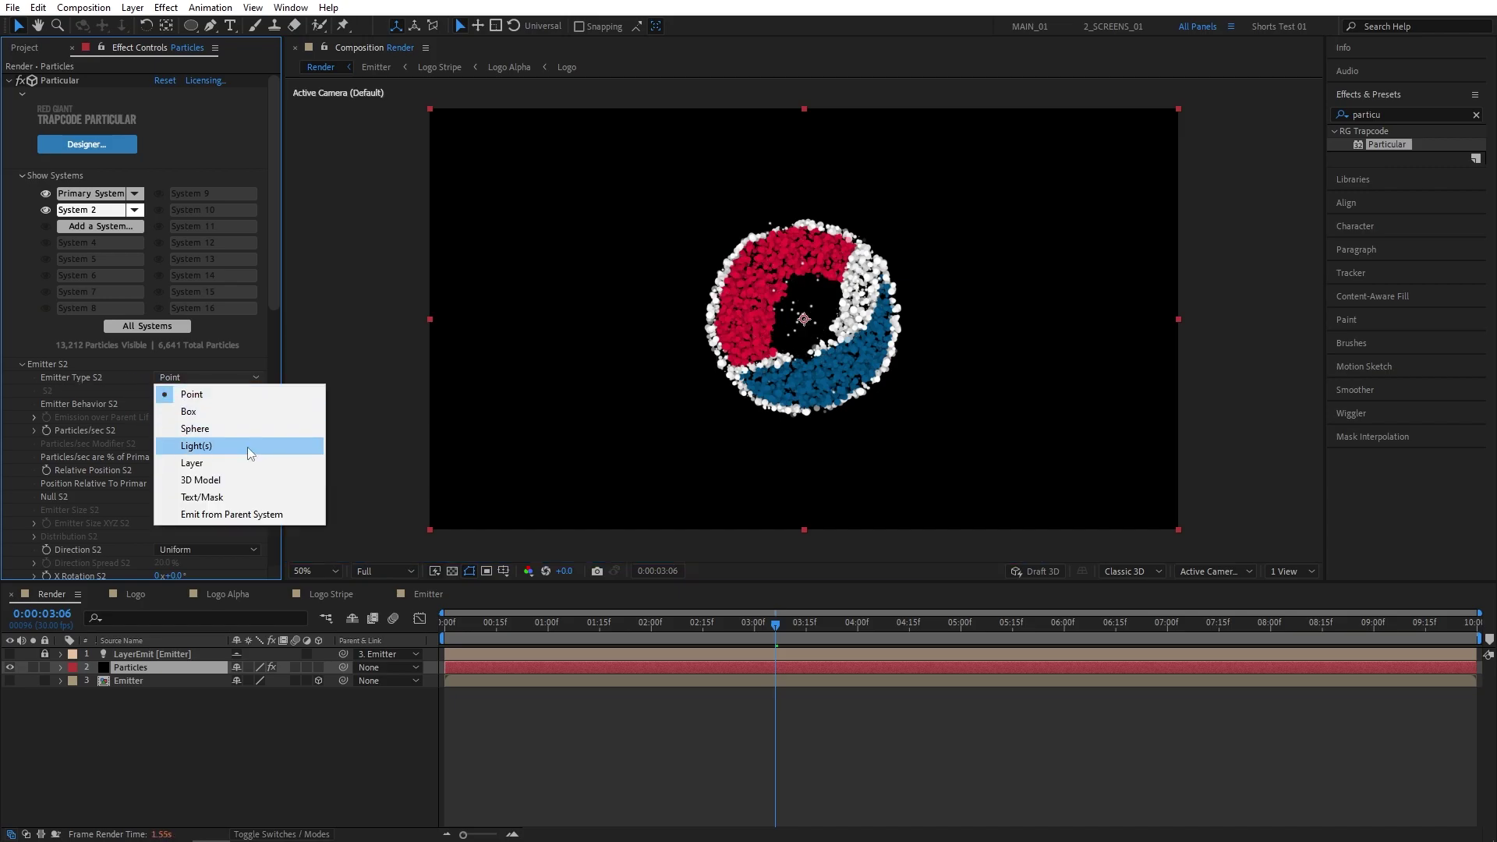
pyautogui.click(255, 514)
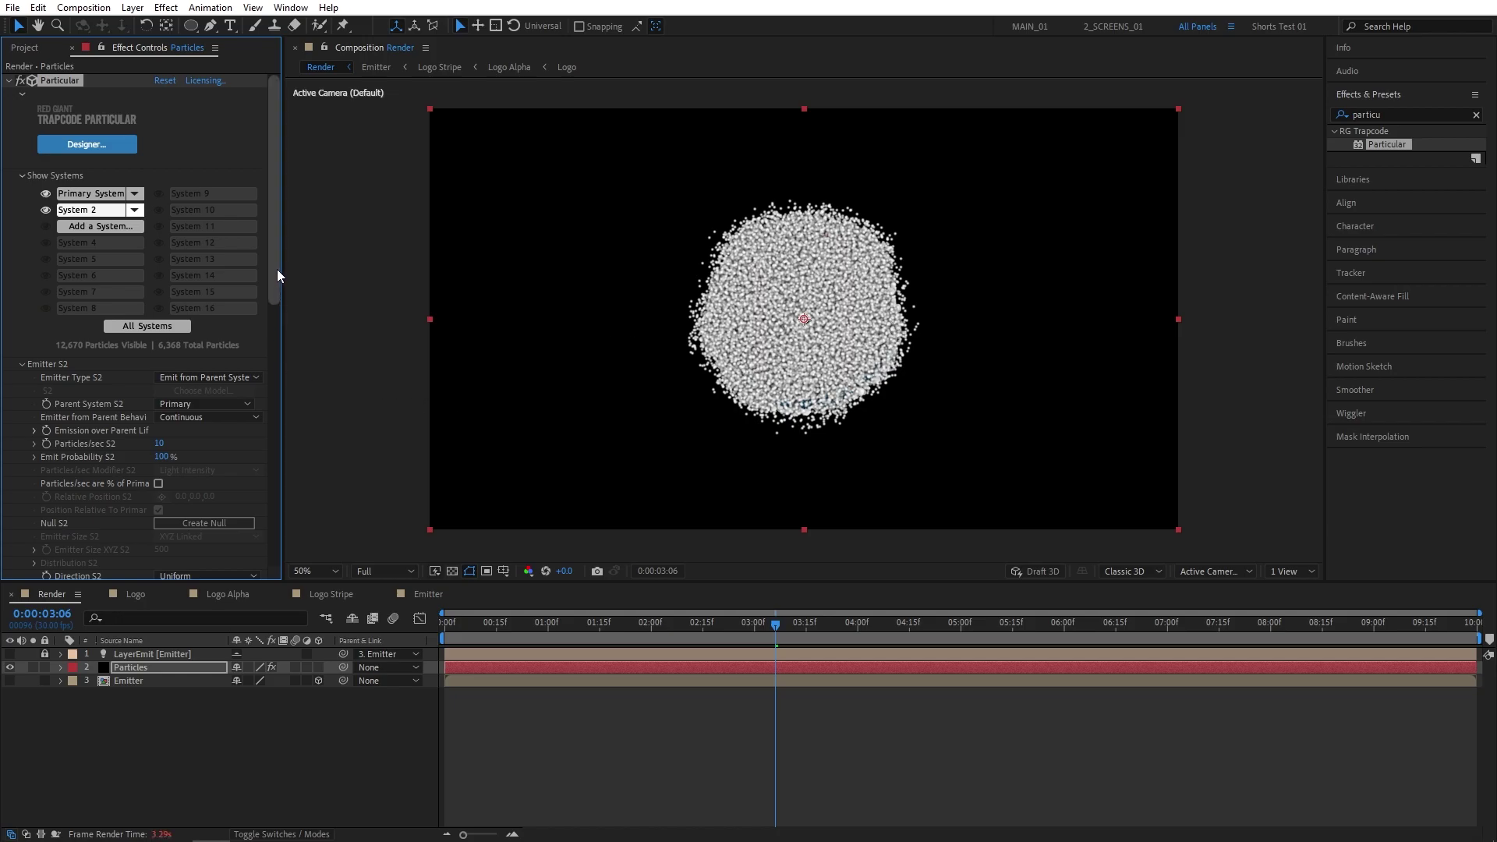
pyautogui.moveTo(278, 269); pyautogui.dragTo(284, 402)
pyautogui.click(166, 368)
pyautogui.write('10')
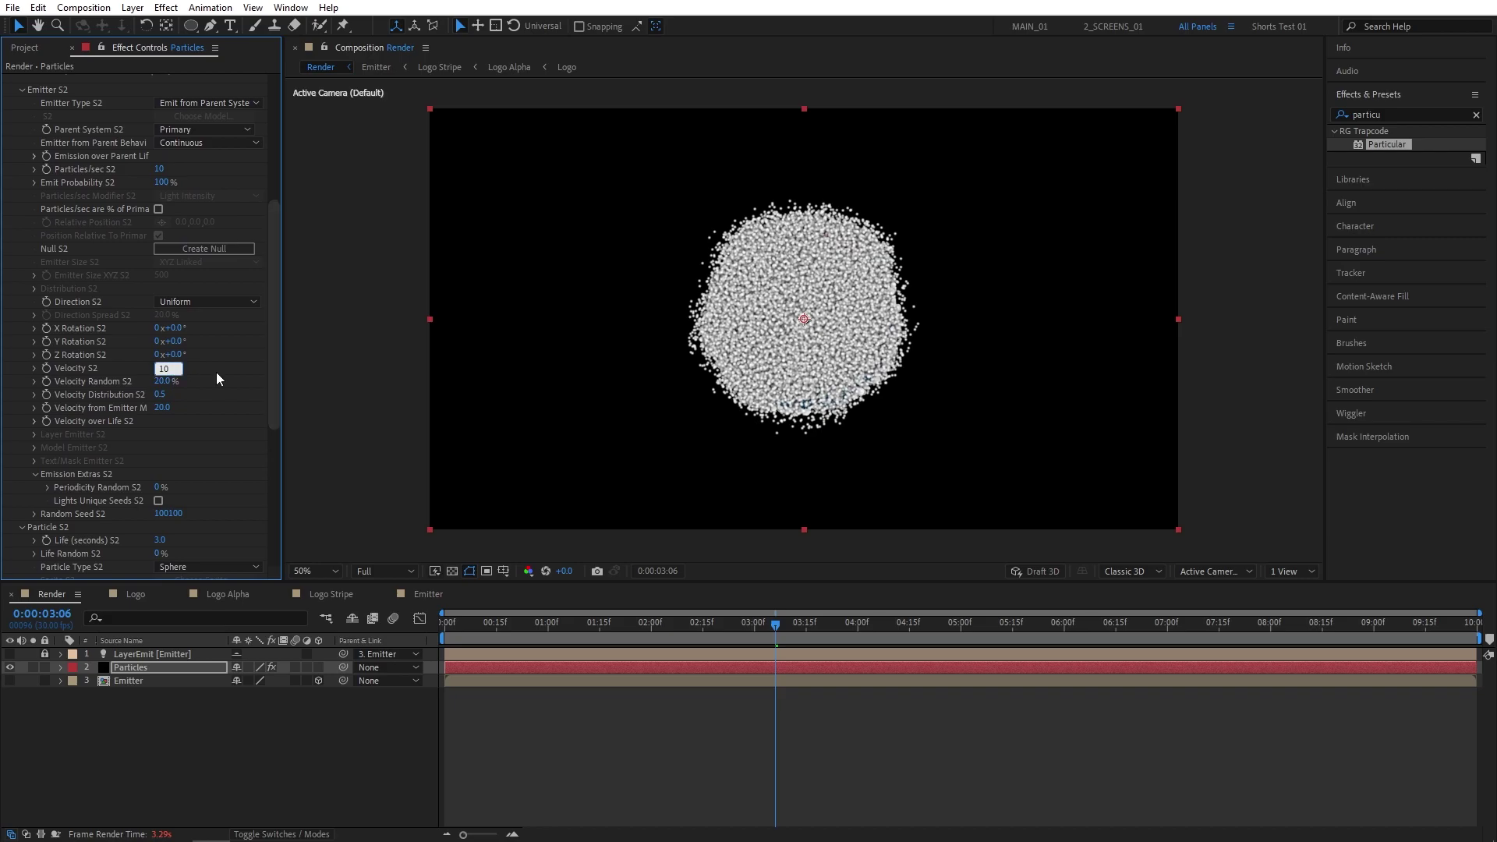
pyautogui.press('Return')
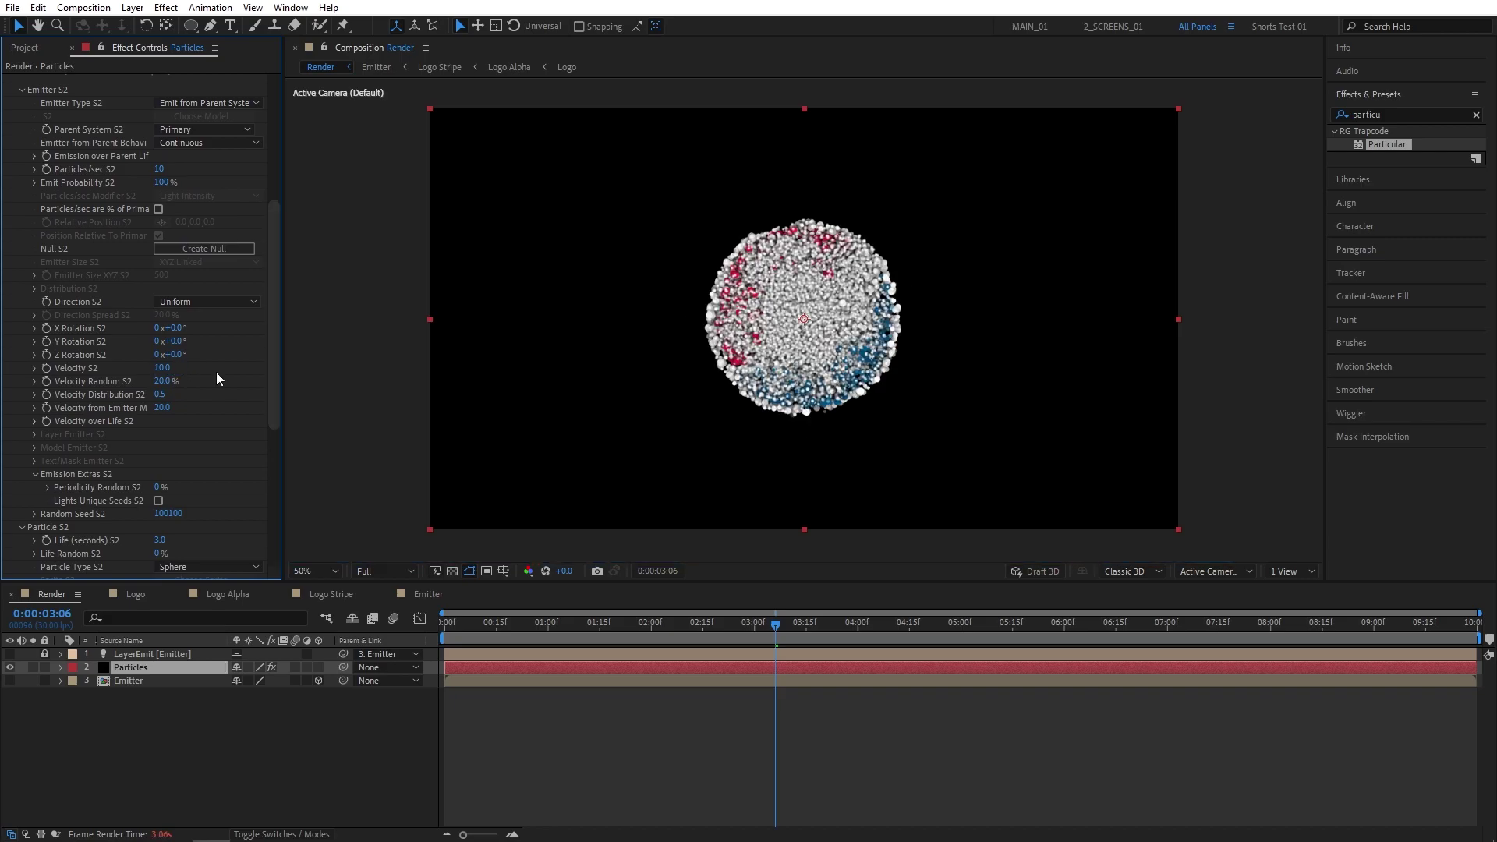
pyautogui.moveTo(276, 371); pyautogui.dragTo(274, 419)
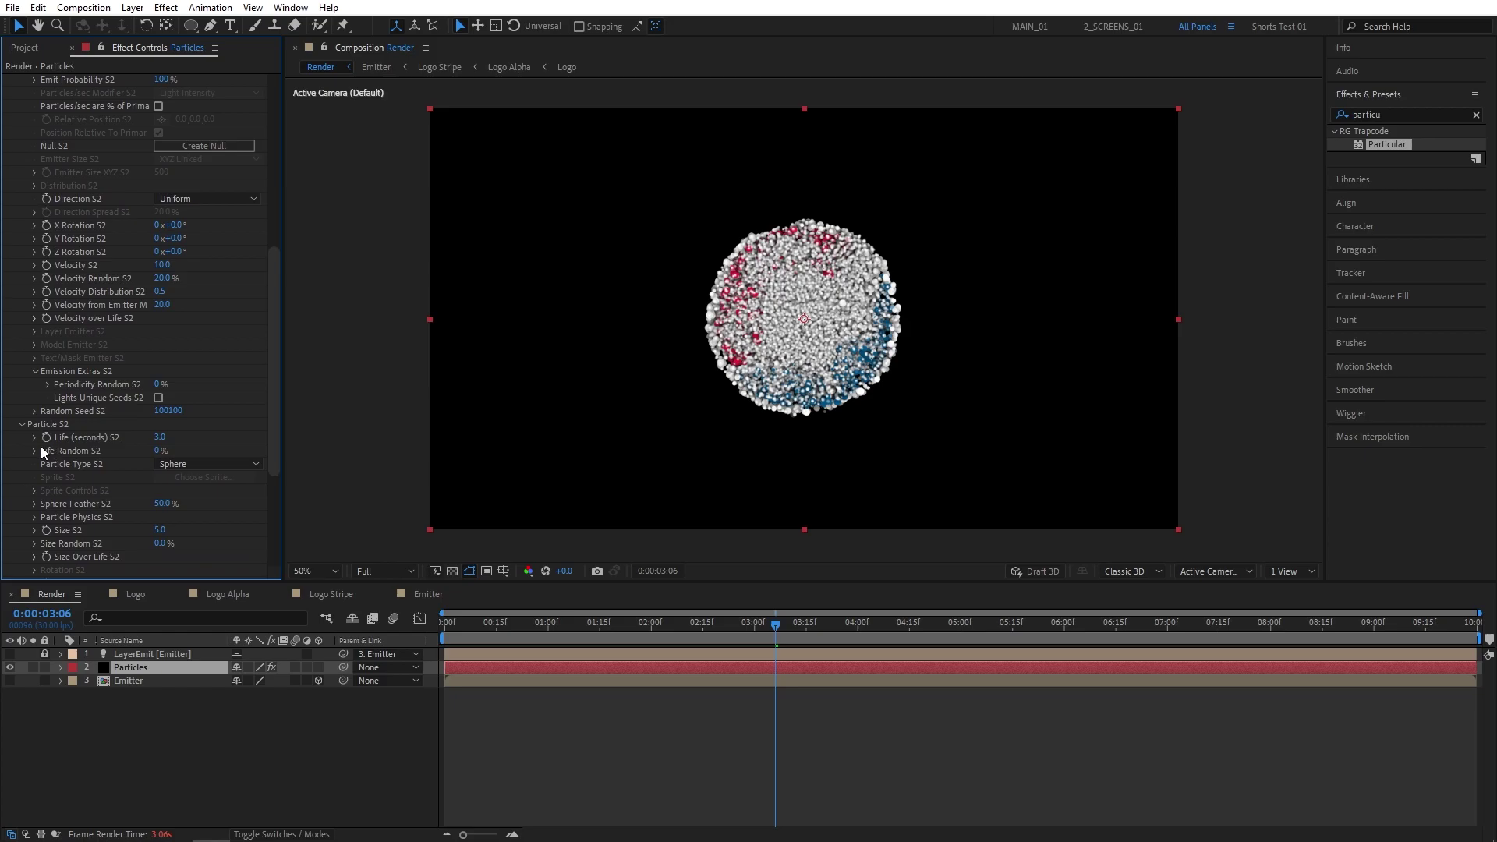
# Set System 2's Life to 0.5, Life Random to 100 and Sphere Feather to 0
pyautogui.click(157, 438)
pyautogui.write('0.5')
pyautogui.click(160, 449)
pyautogui.write('100')
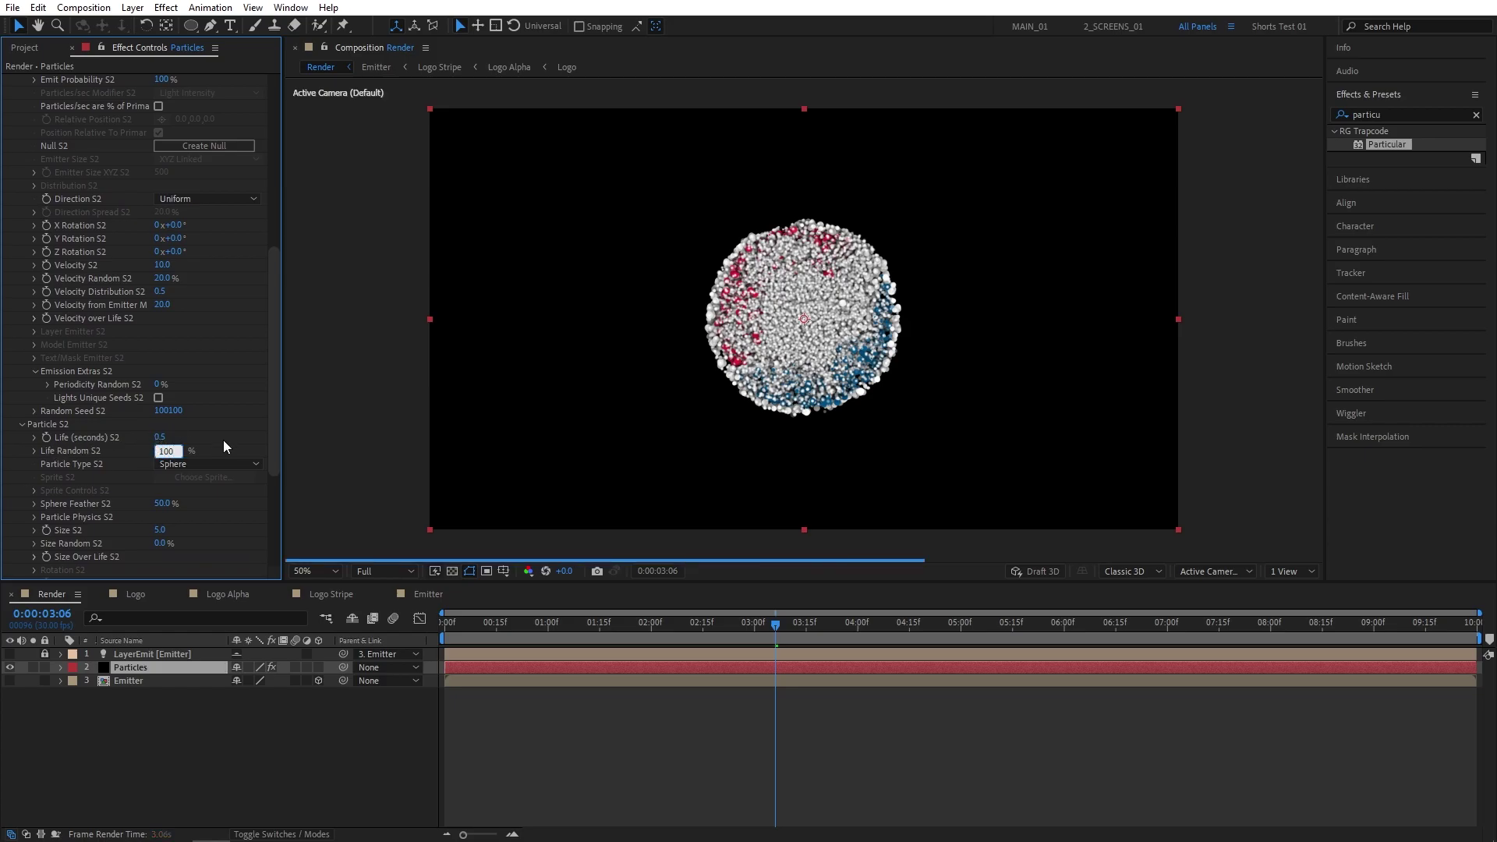
pyautogui.click(161, 503)
pyautogui.write('0')
pyautogui.press('Return')
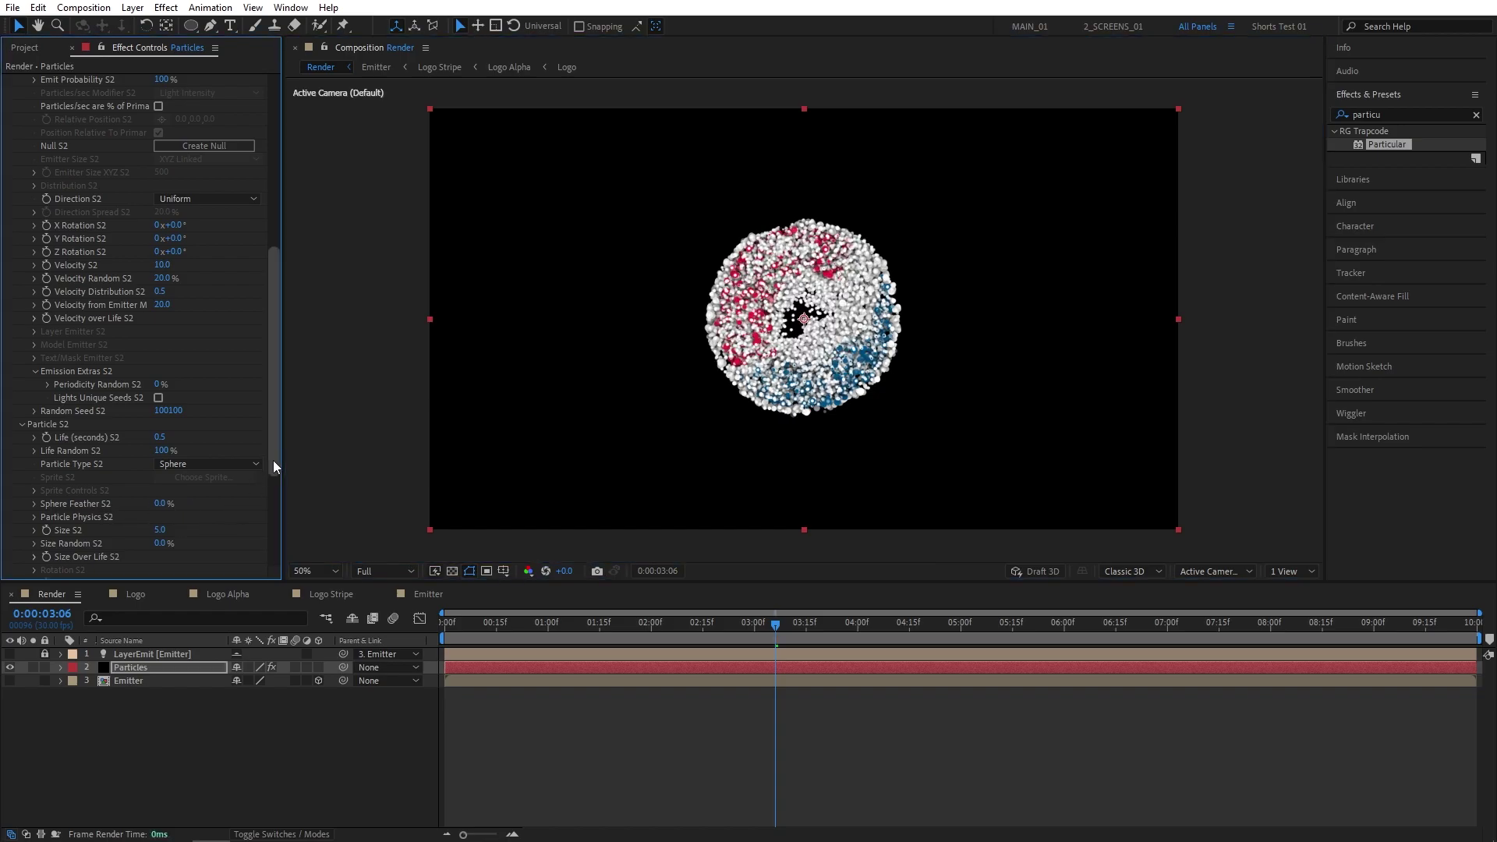
pyautogui.moveTo(272, 466); pyautogui.dragTo(278, 538)
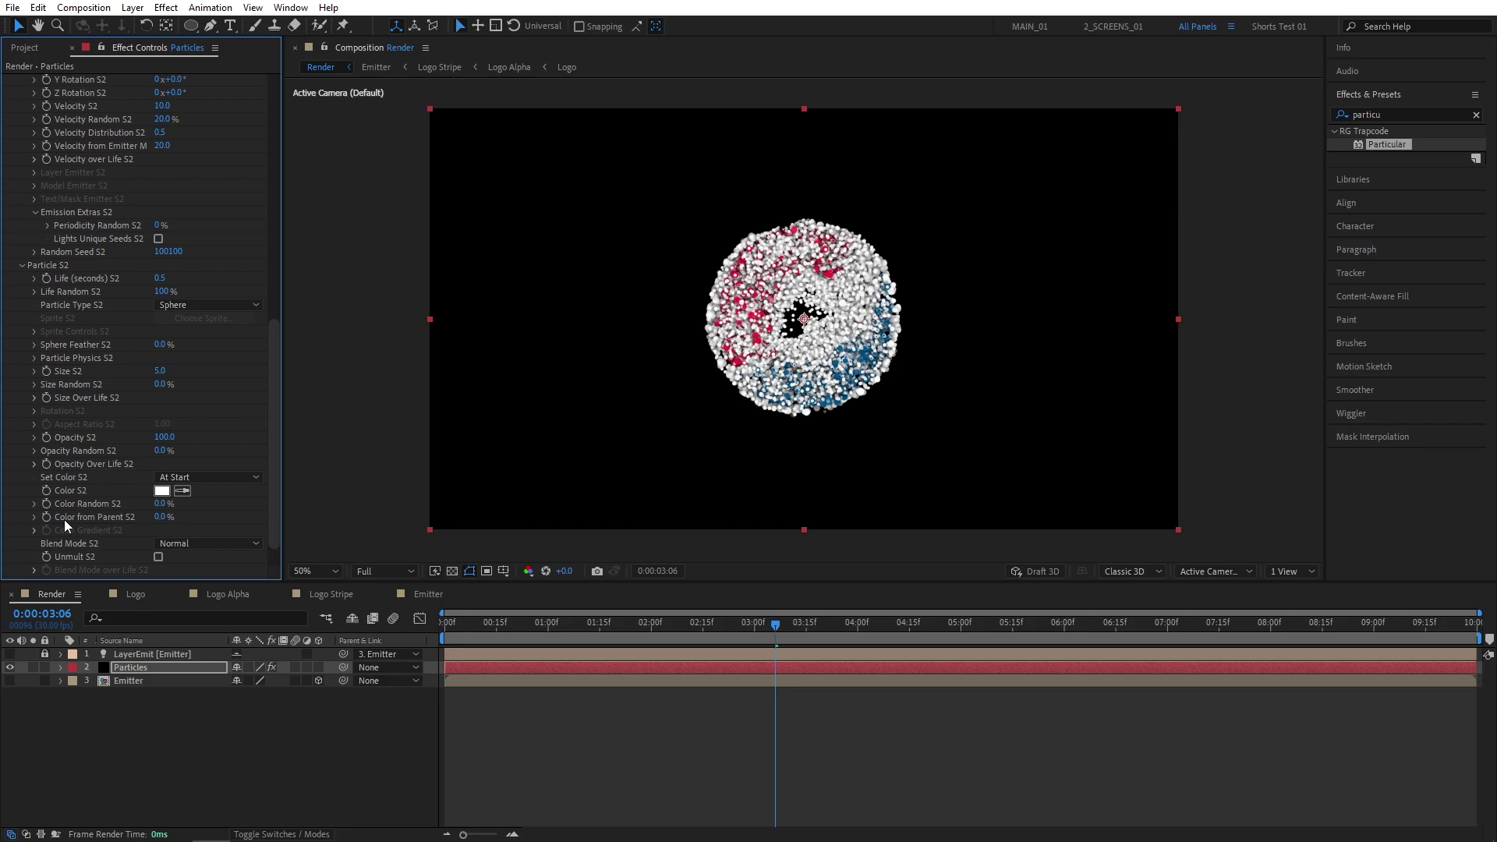
# Set Color from Parent to 100 and scrub to frame 2:22 to check the logo
pyautogui.click(160, 517)
pyautogui.write('100')
pyautogui.press('Return')
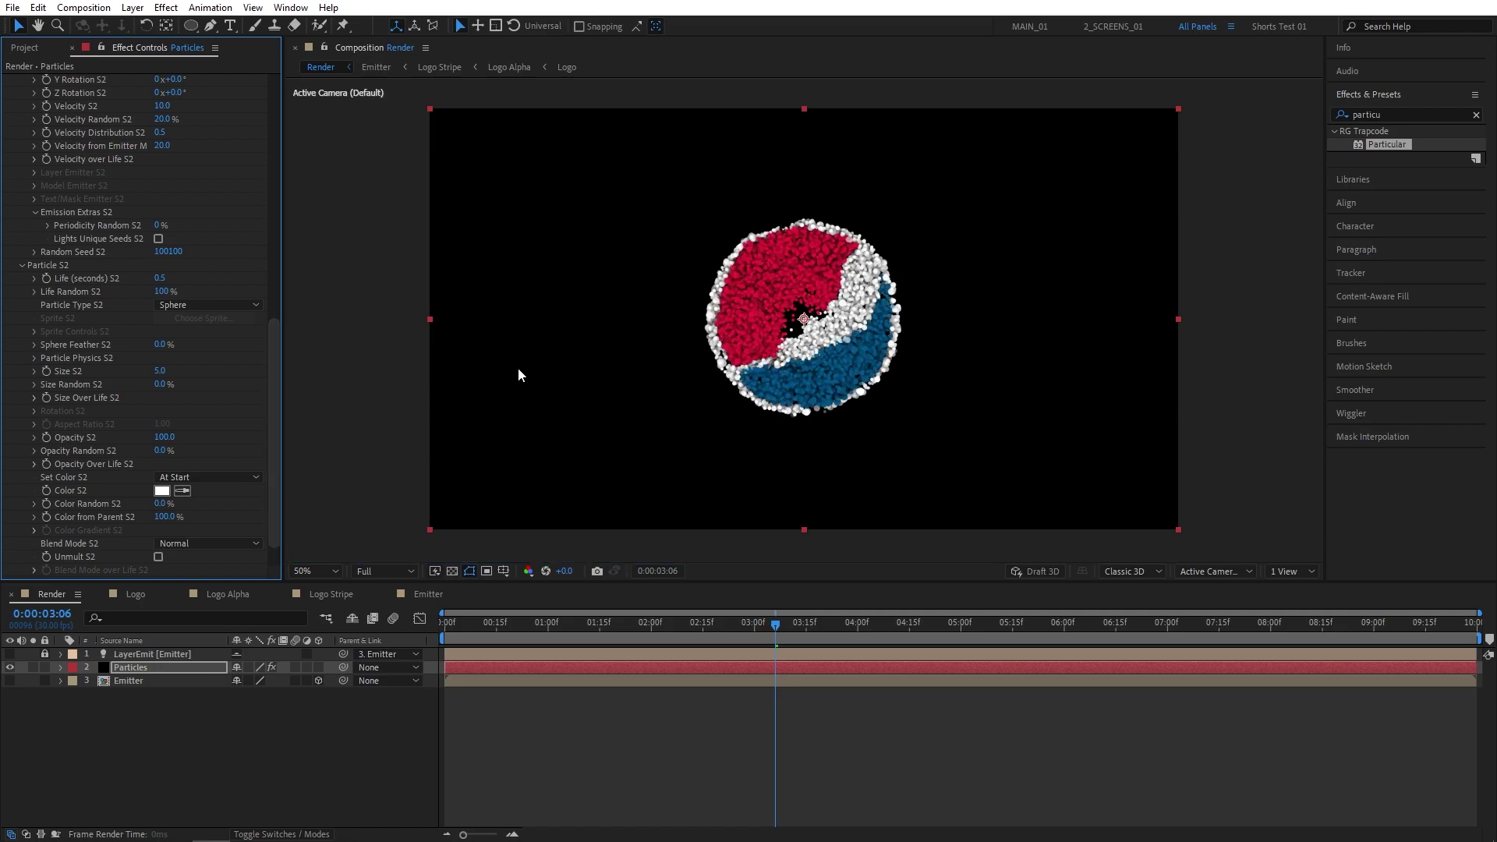
pyautogui.moveTo(275, 445); pyautogui.dragTo(276, 480)
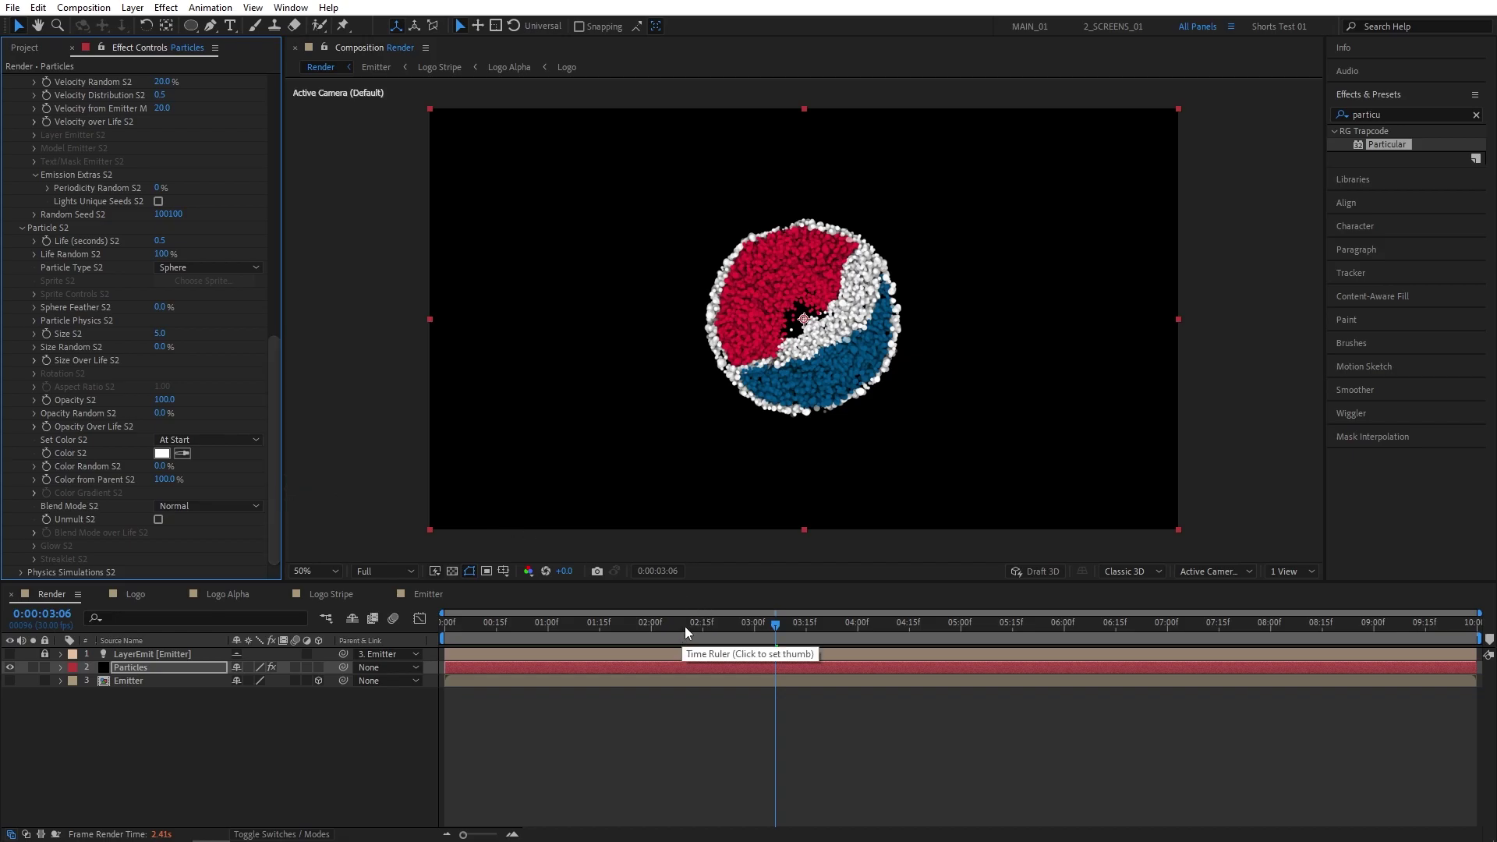
pyautogui.moveTo(685, 625)
pyautogui.mouseDown()
pyautogui.moveTo(654, 624)
pyautogui.moveTo(696, 629)
pyautogui.mouseUp()
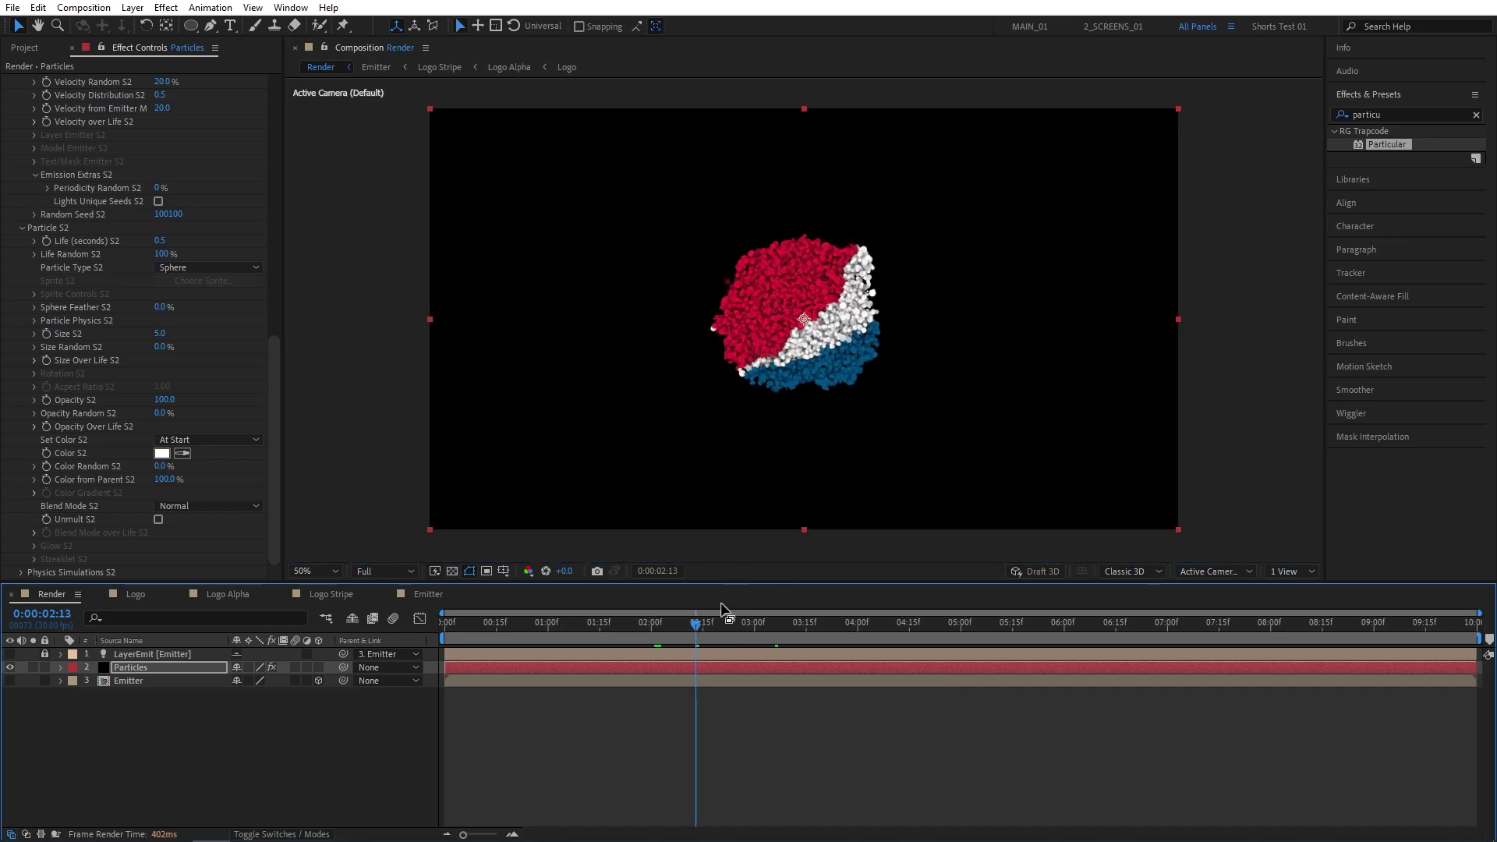
pyautogui.moveTo(696, 628); pyautogui.dragTo(728, 628)
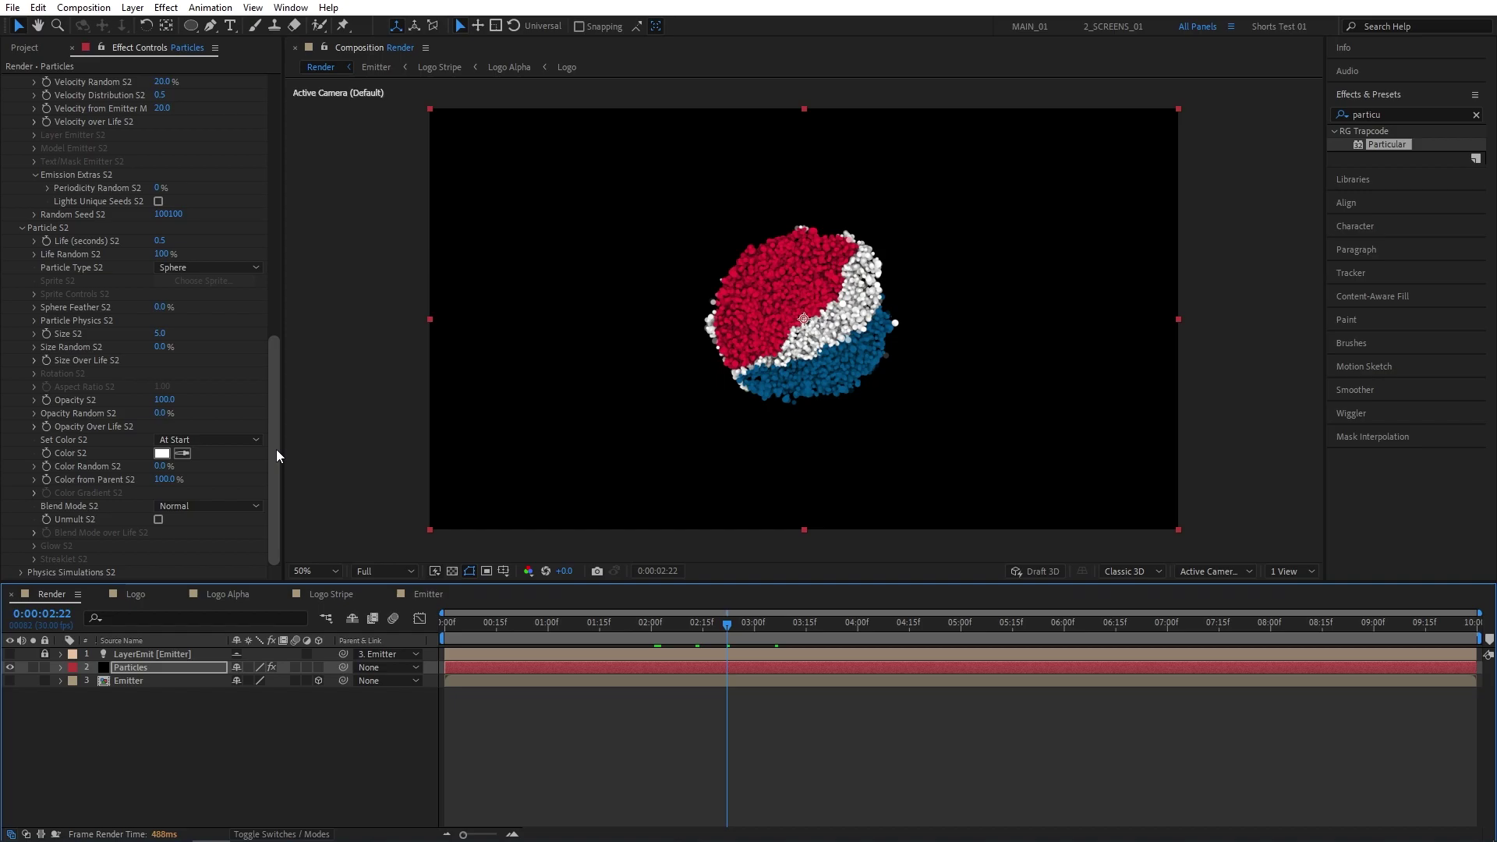
pyautogui.moveTo(276, 449); pyautogui.dragTo(278, 128)
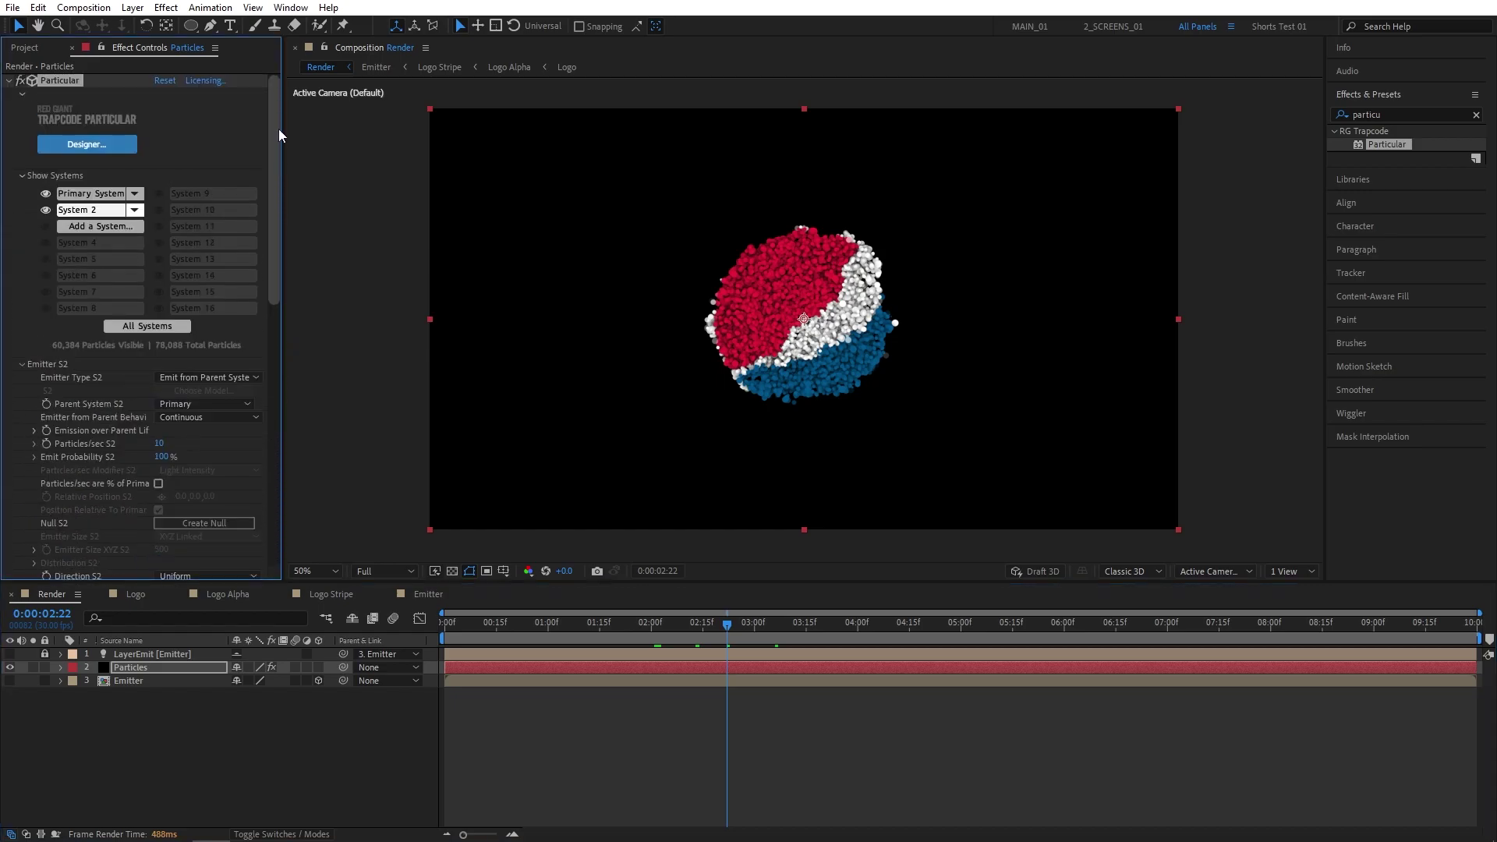
# In Designer, paste the Primary System's Fields settings into a new Fields block on System 2, then apply
pyautogui.click(90, 148)
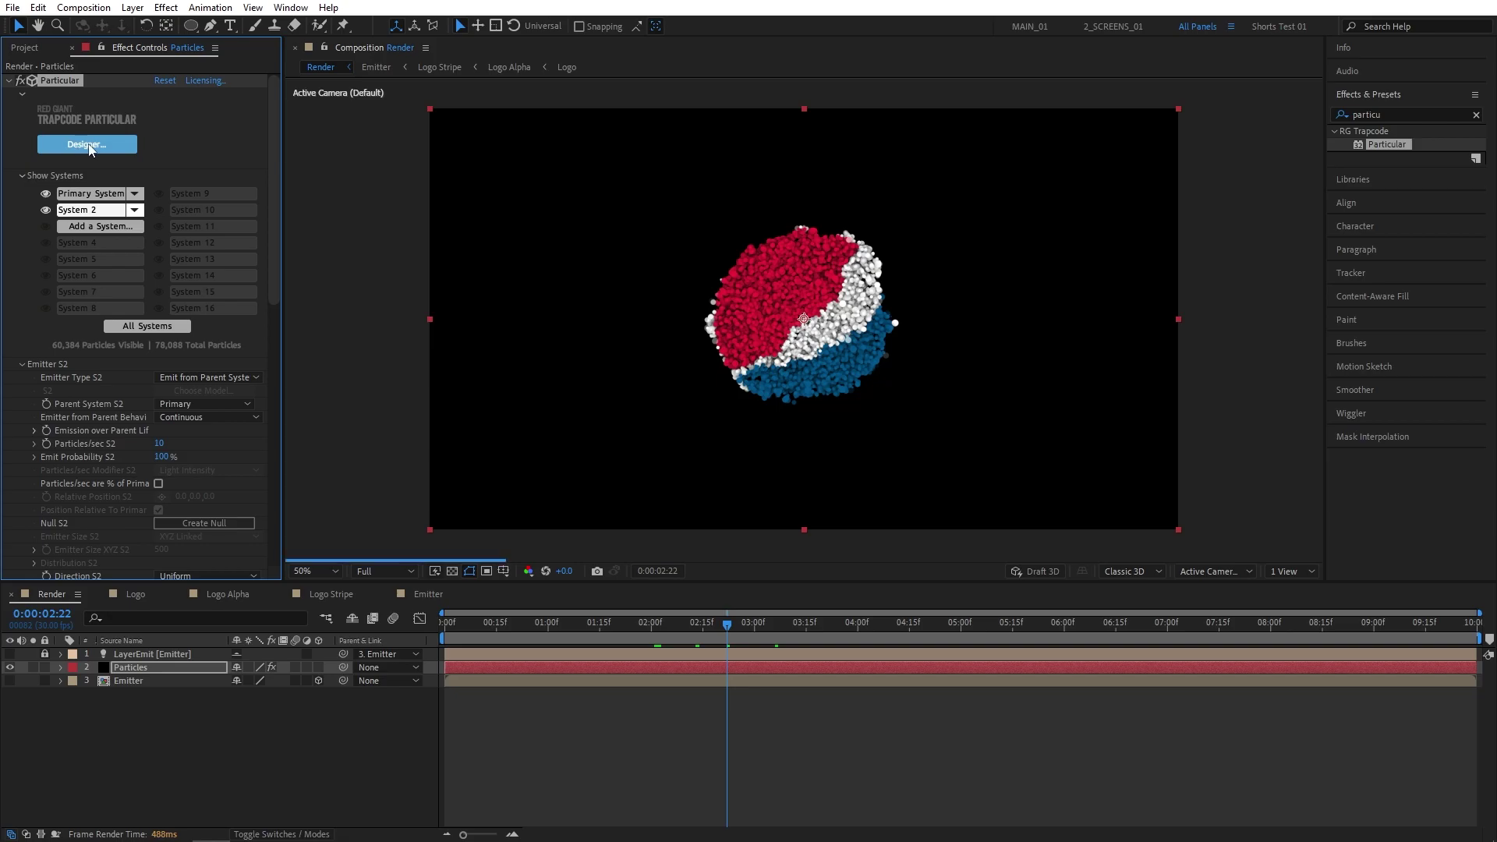
pyautogui.click(70, 594)
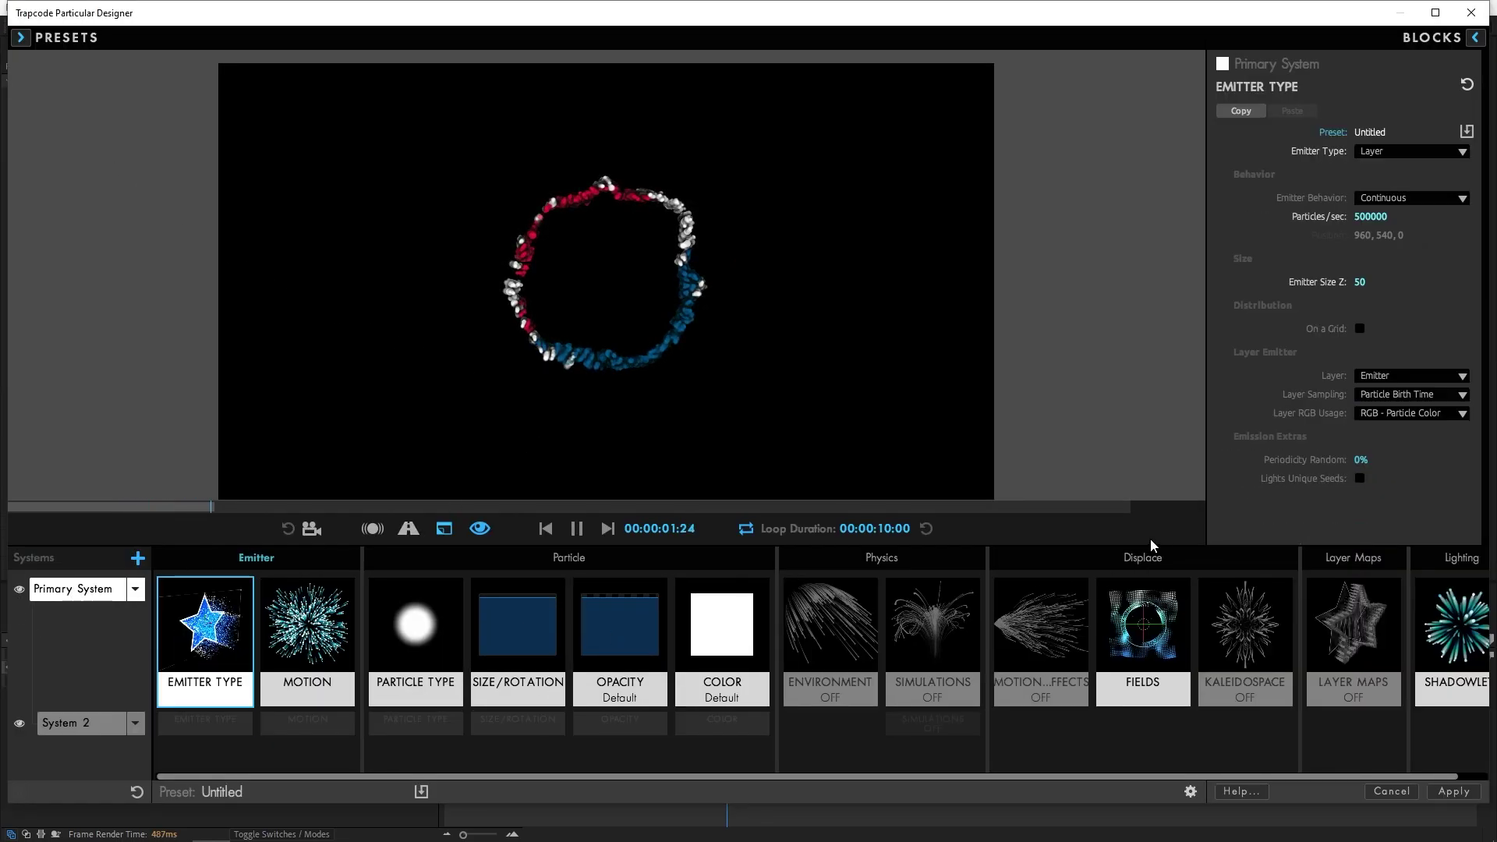
pyautogui.click(1148, 635)
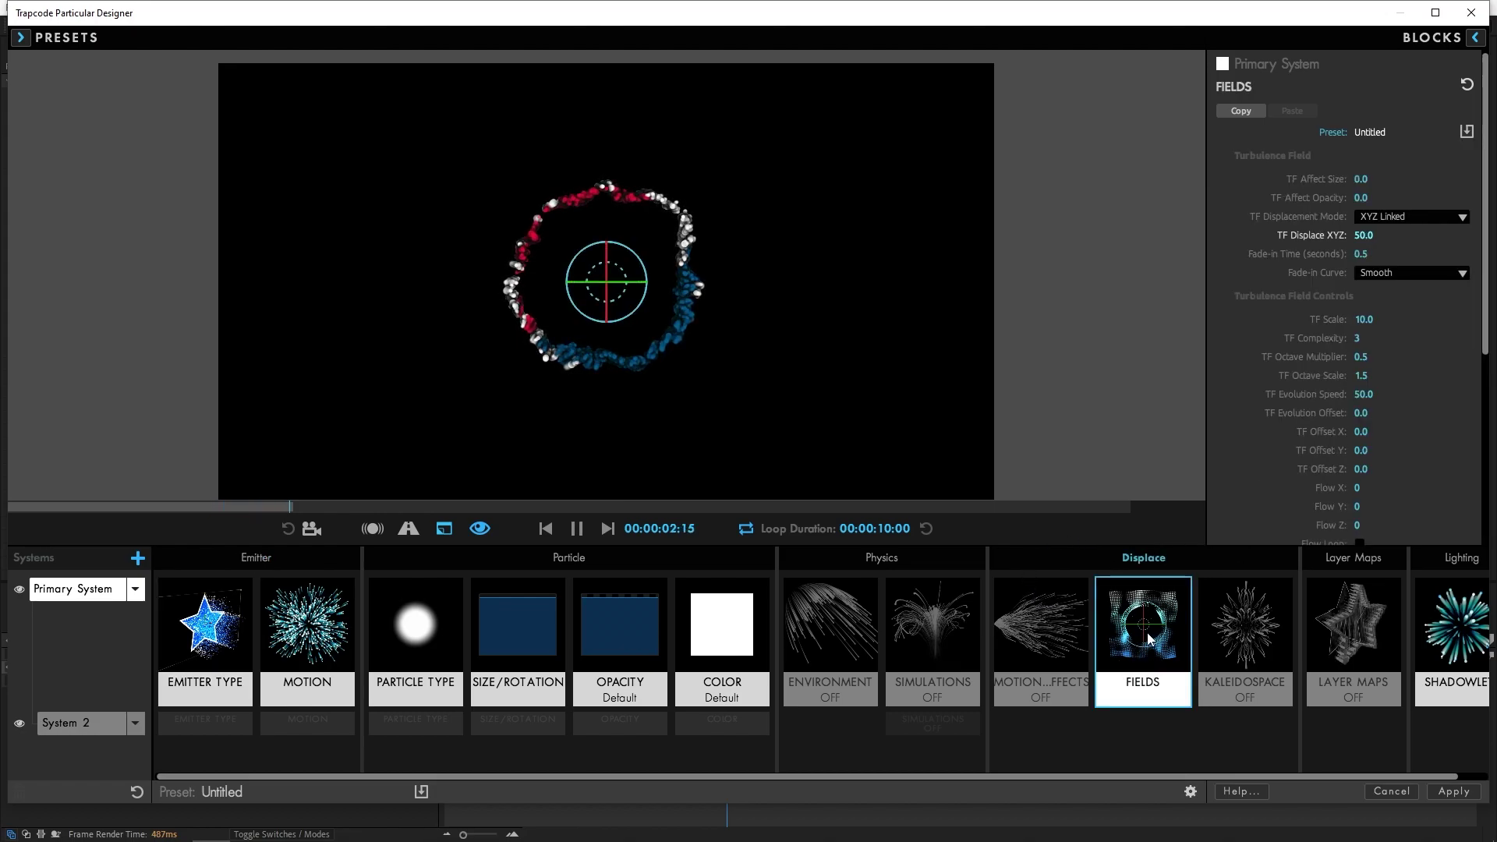
pyautogui.click(1242, 111)
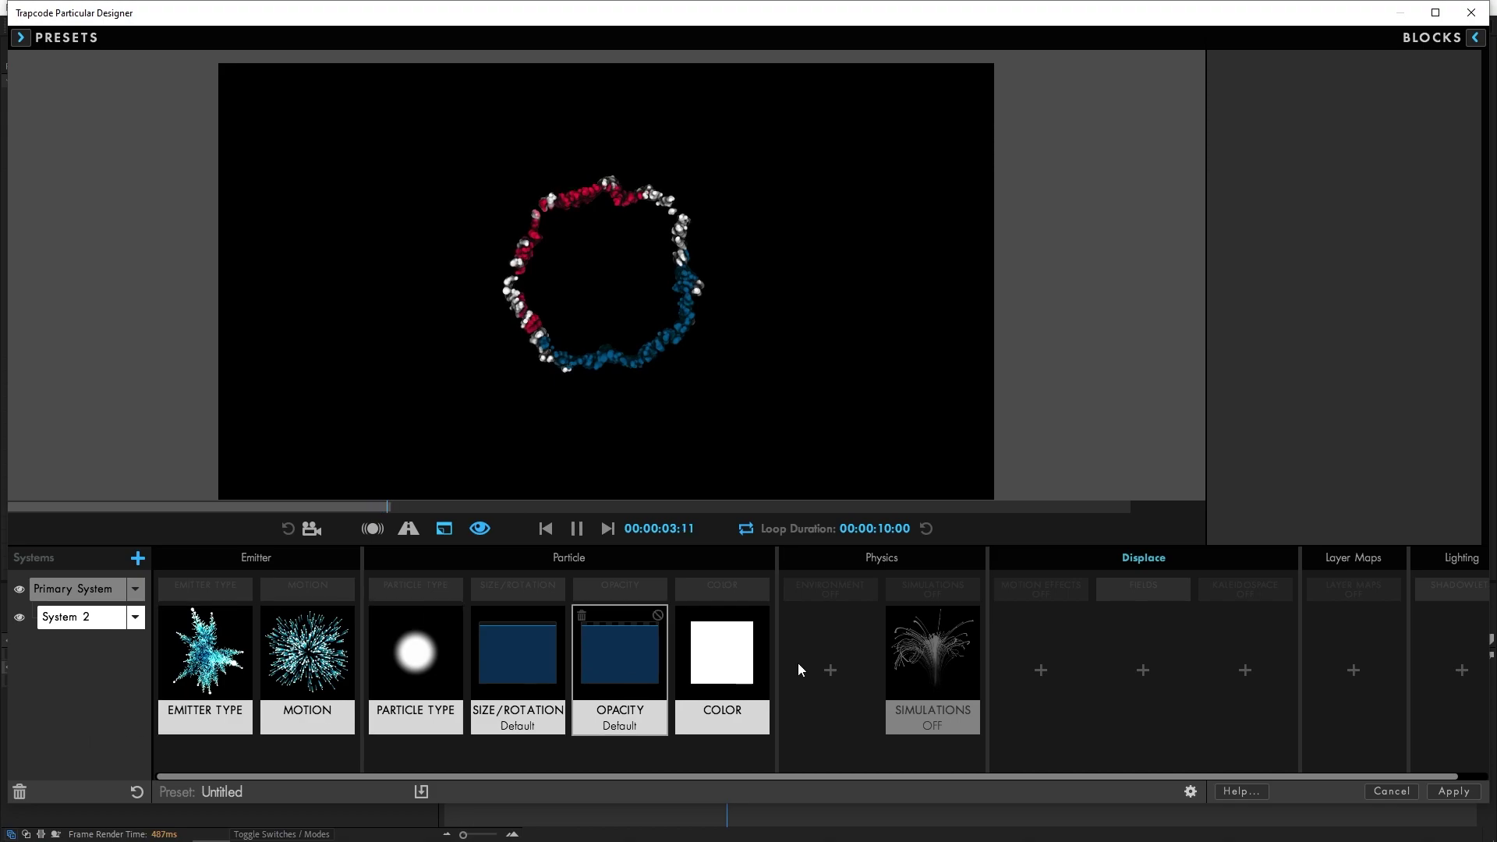
pyautogui.click(1142, 670)
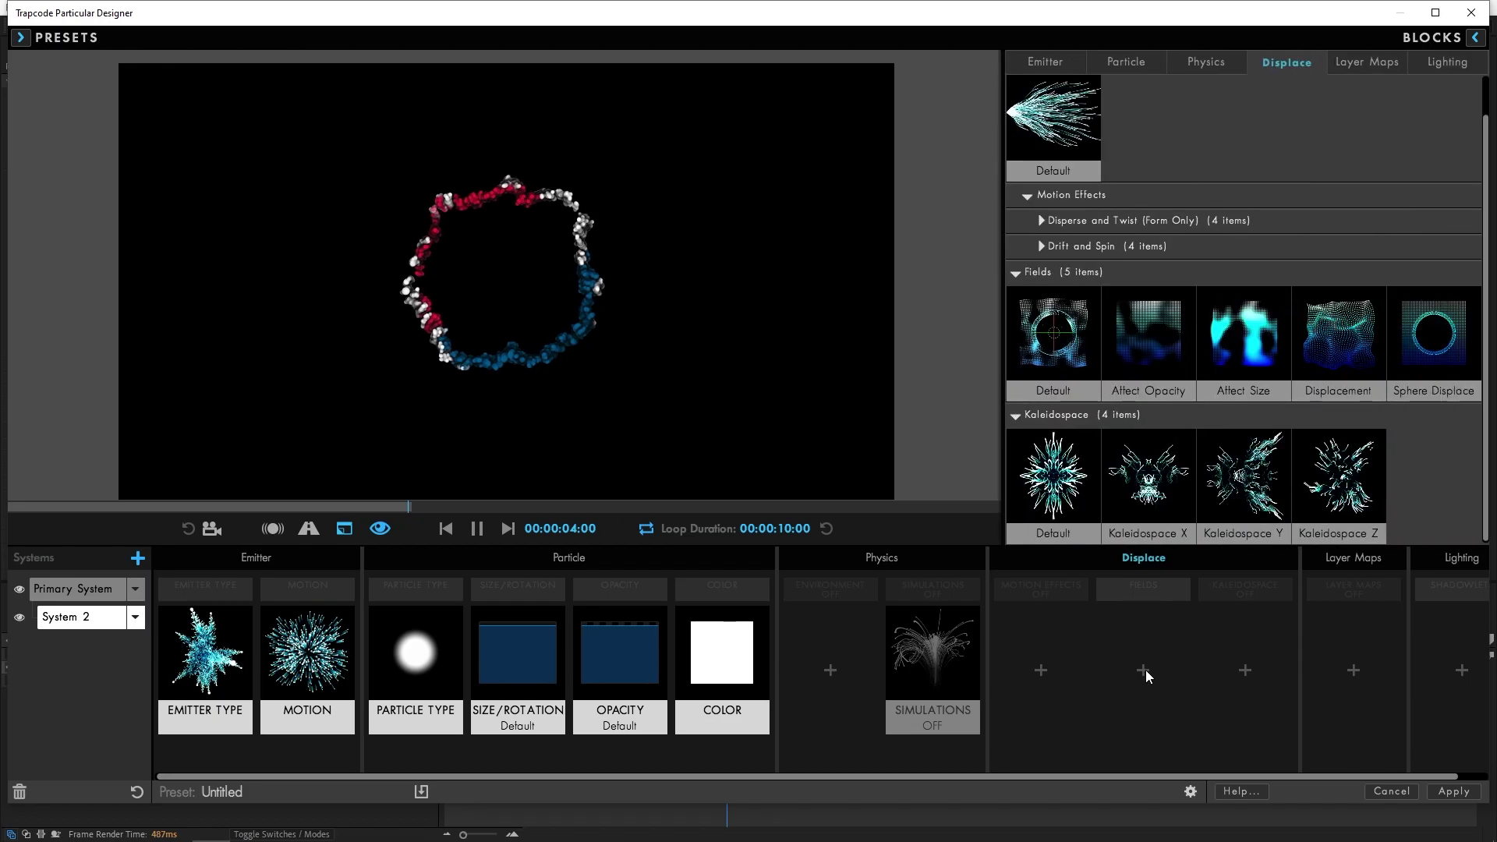
pyautogui.click(1042, 348)
pyautogui.click(1135, 619)
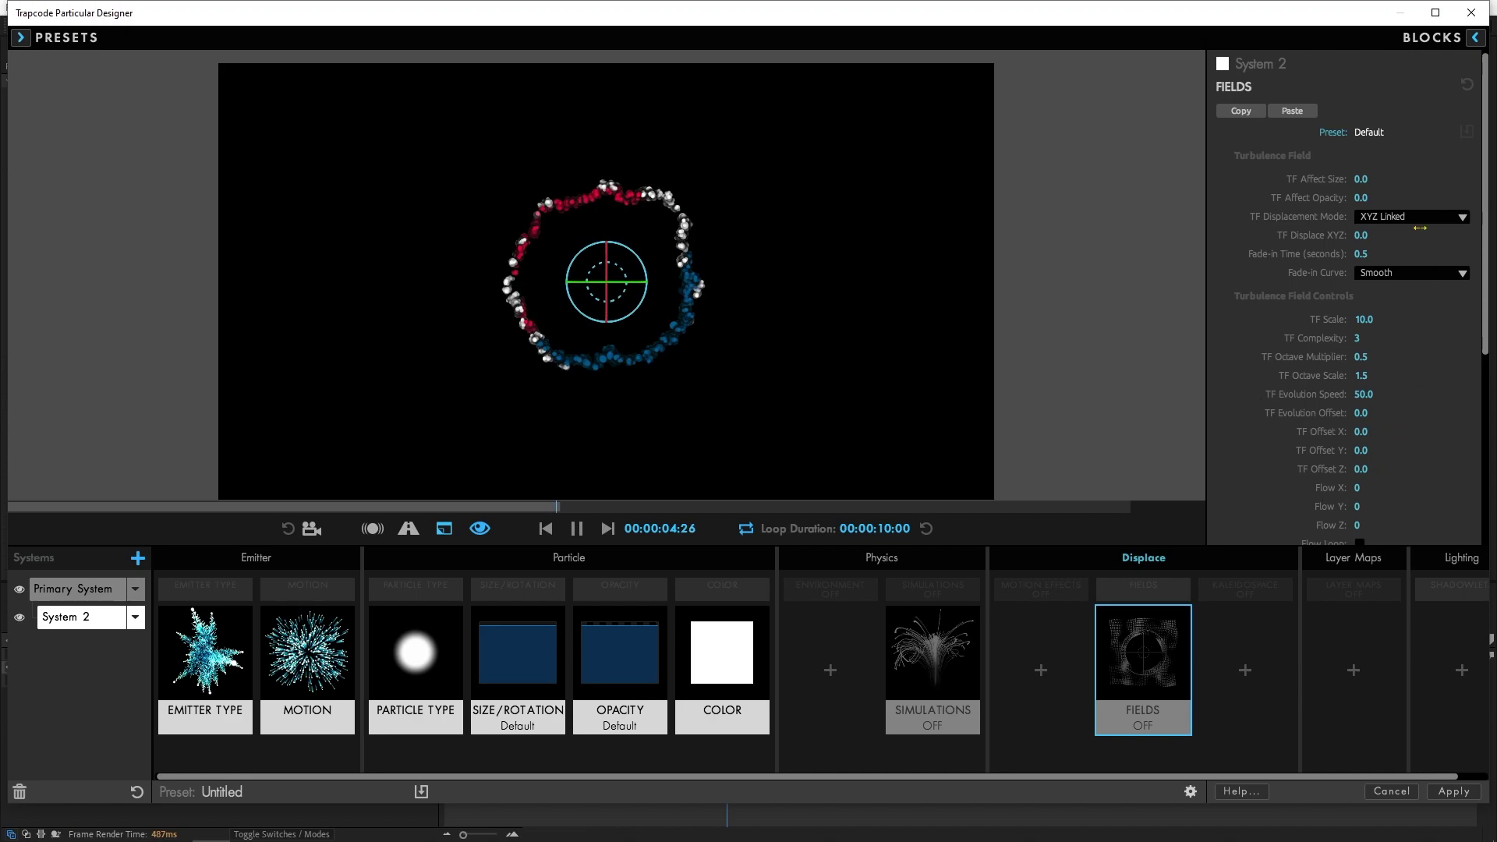
pyautogui.click(1292, 111)
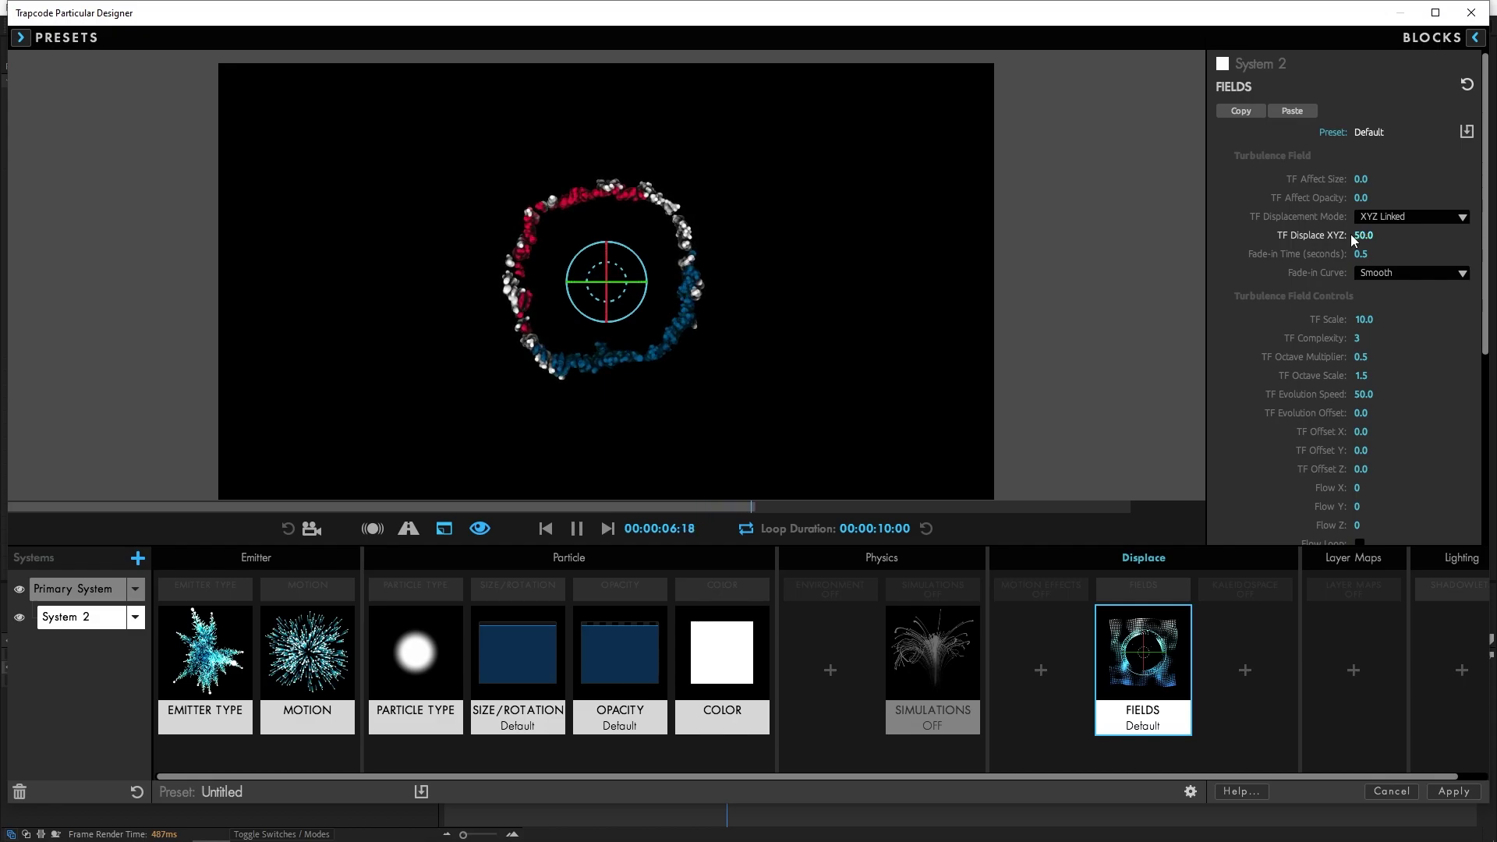
pyautogui.click(1452, 792)
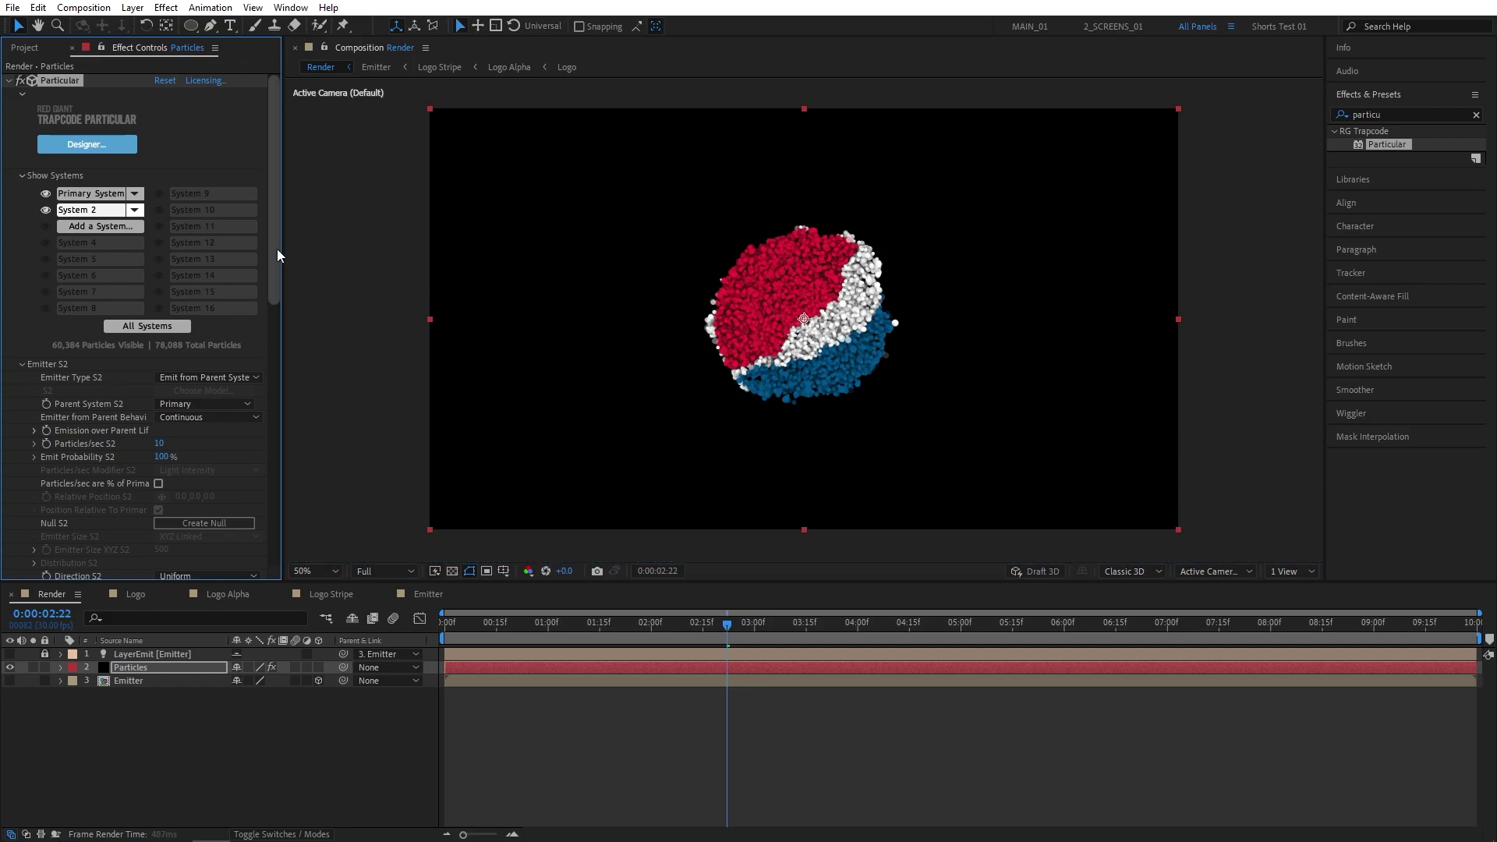
# Set System 2's TF Displace XYZ to 200, then reselect Primary System and scrub to 3:13
pyautogui.moveTo(278, 250); pyautogui.dragTo(271, 189)
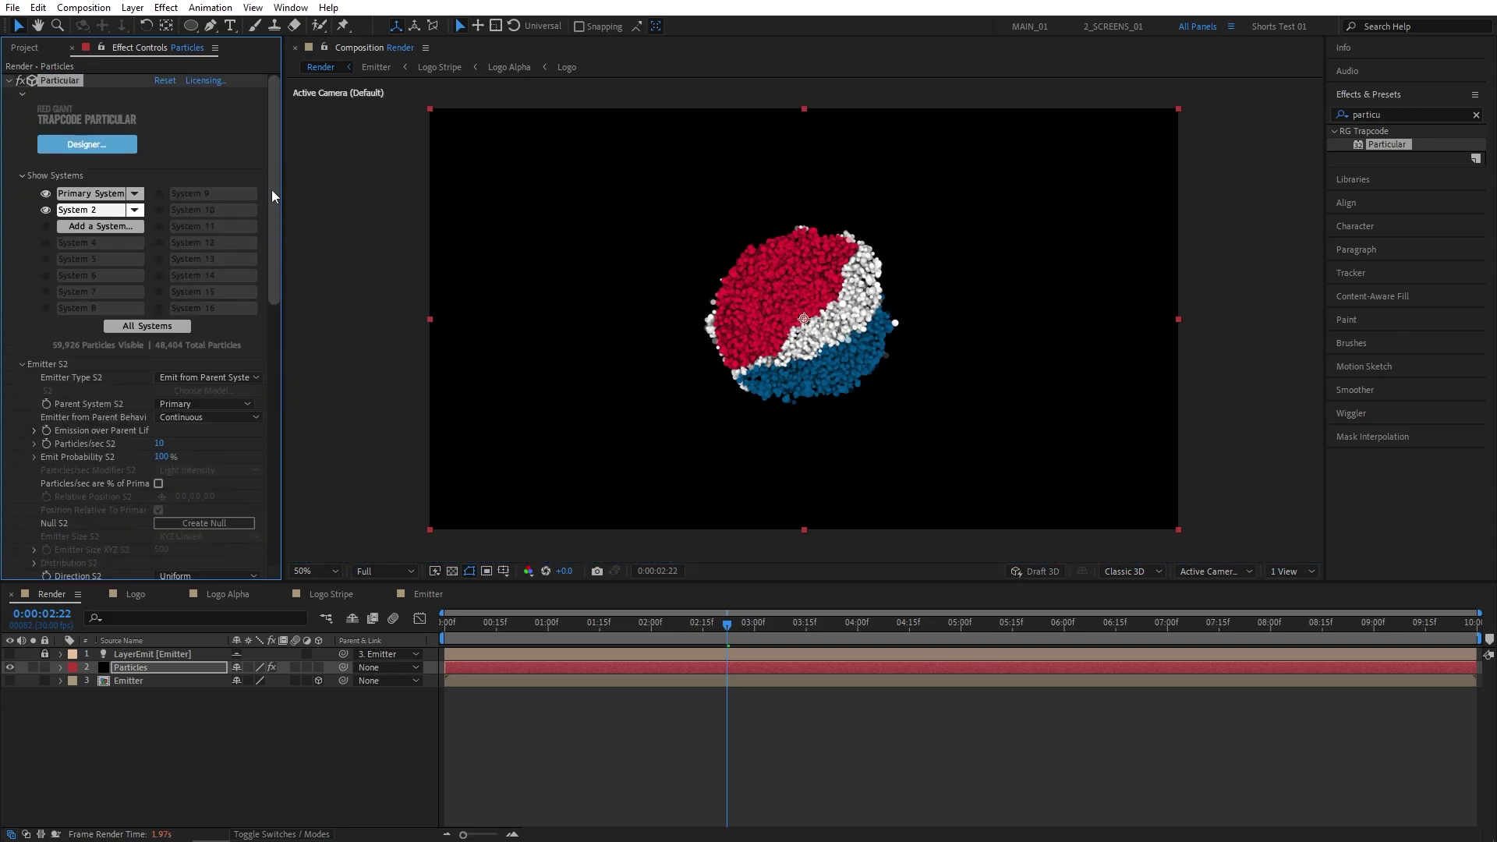
pyautogui.click(101, 195)
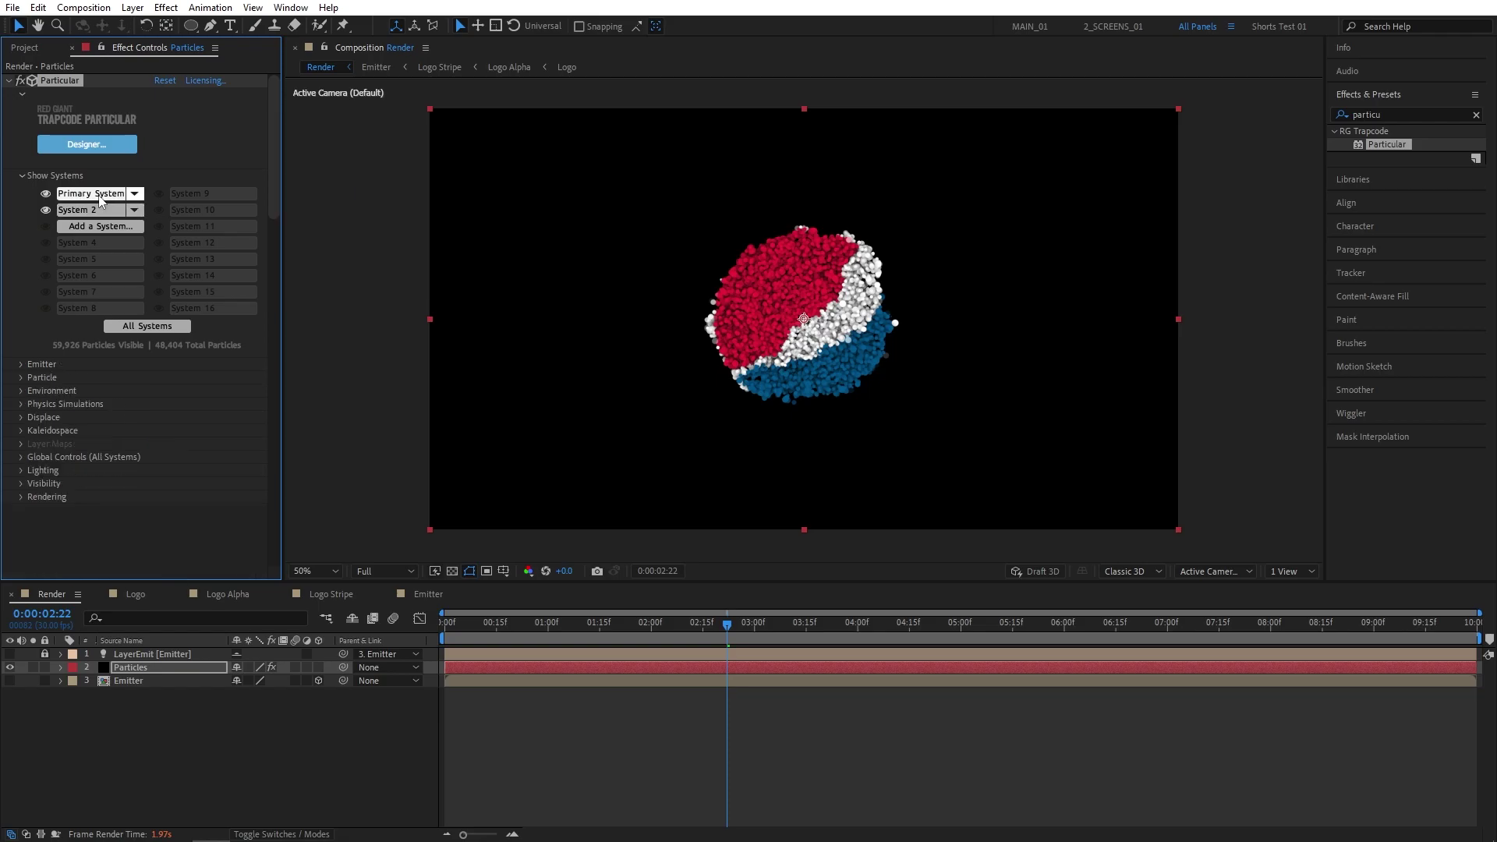
pyautogui.click(76, 211)
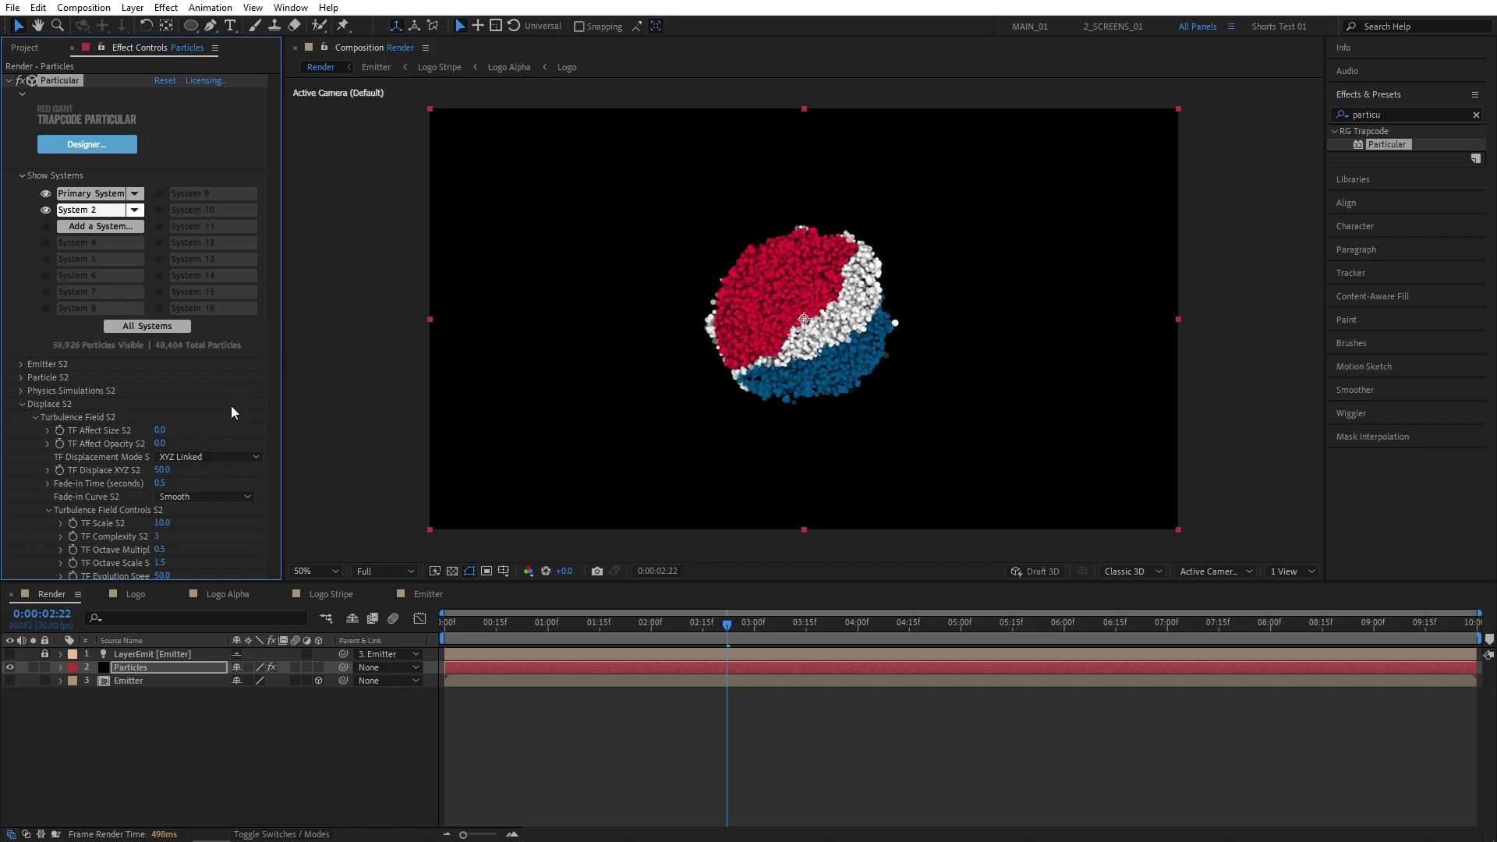
pyautogui.click(162, 470)
pyautogui.write('2')
pyautogui.press('Return')
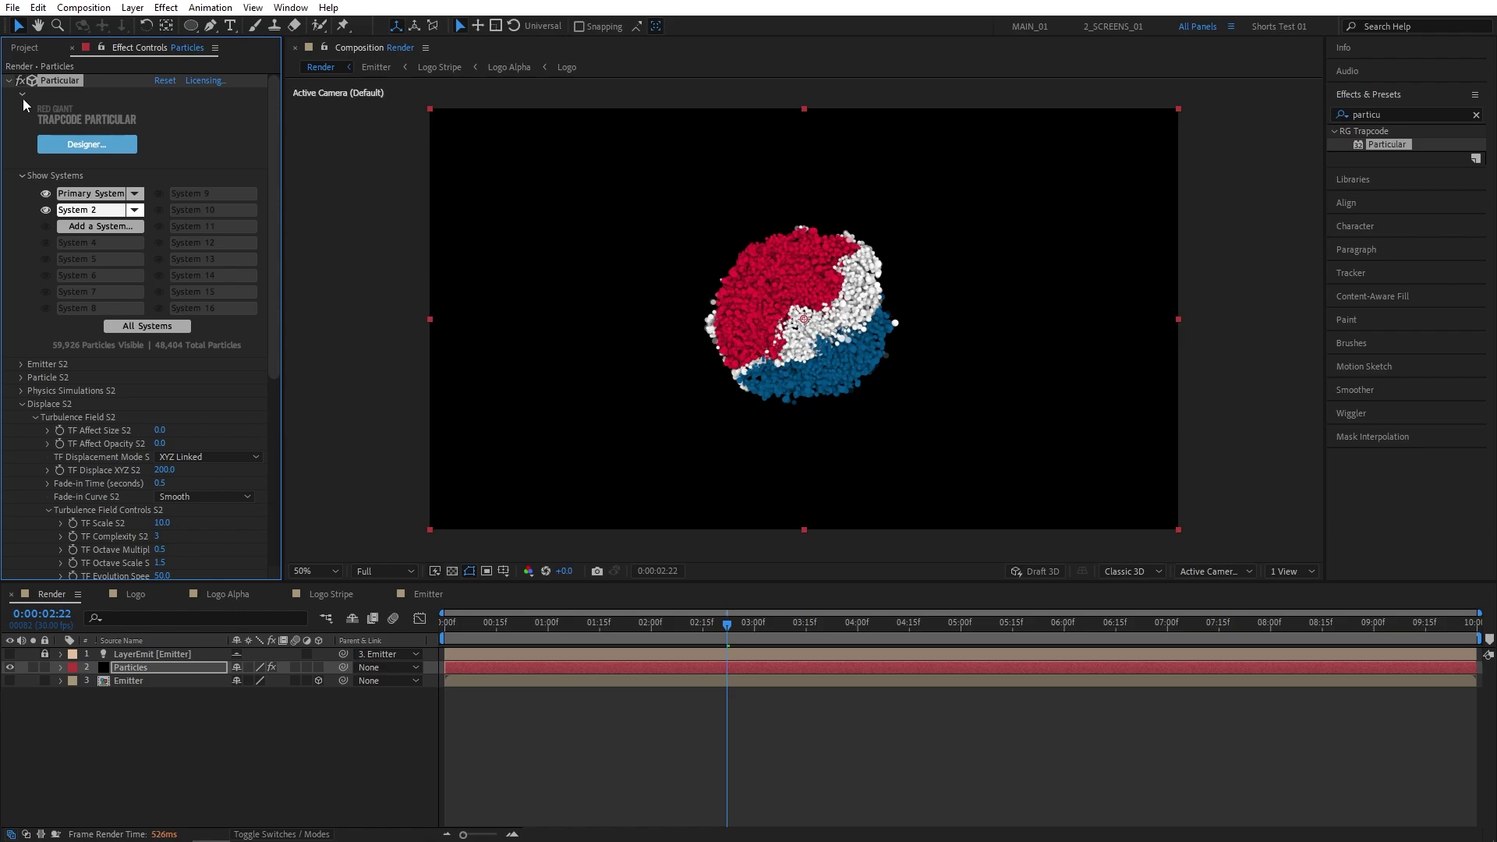
pyautogui.click(90, 195)
pyautogui.moveTo(714, 625); pyautogui.dragTo(820, 624)
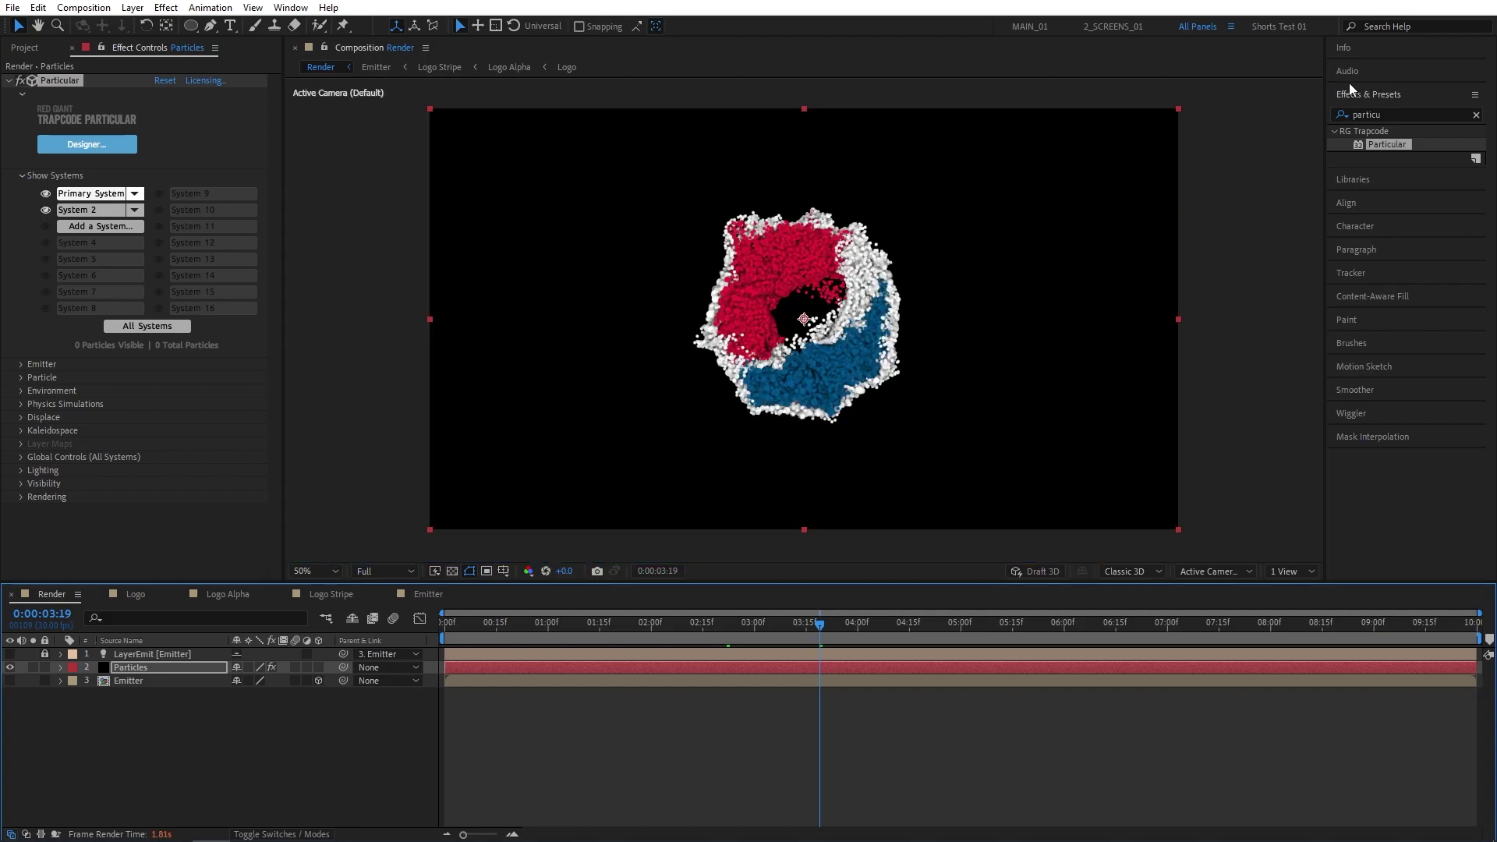
# Apply CC Vector Blur and Sharpen from Effects & Presets to the Particles layer
pyautogui.click(1372, 114)
pyautogui.write('vector')
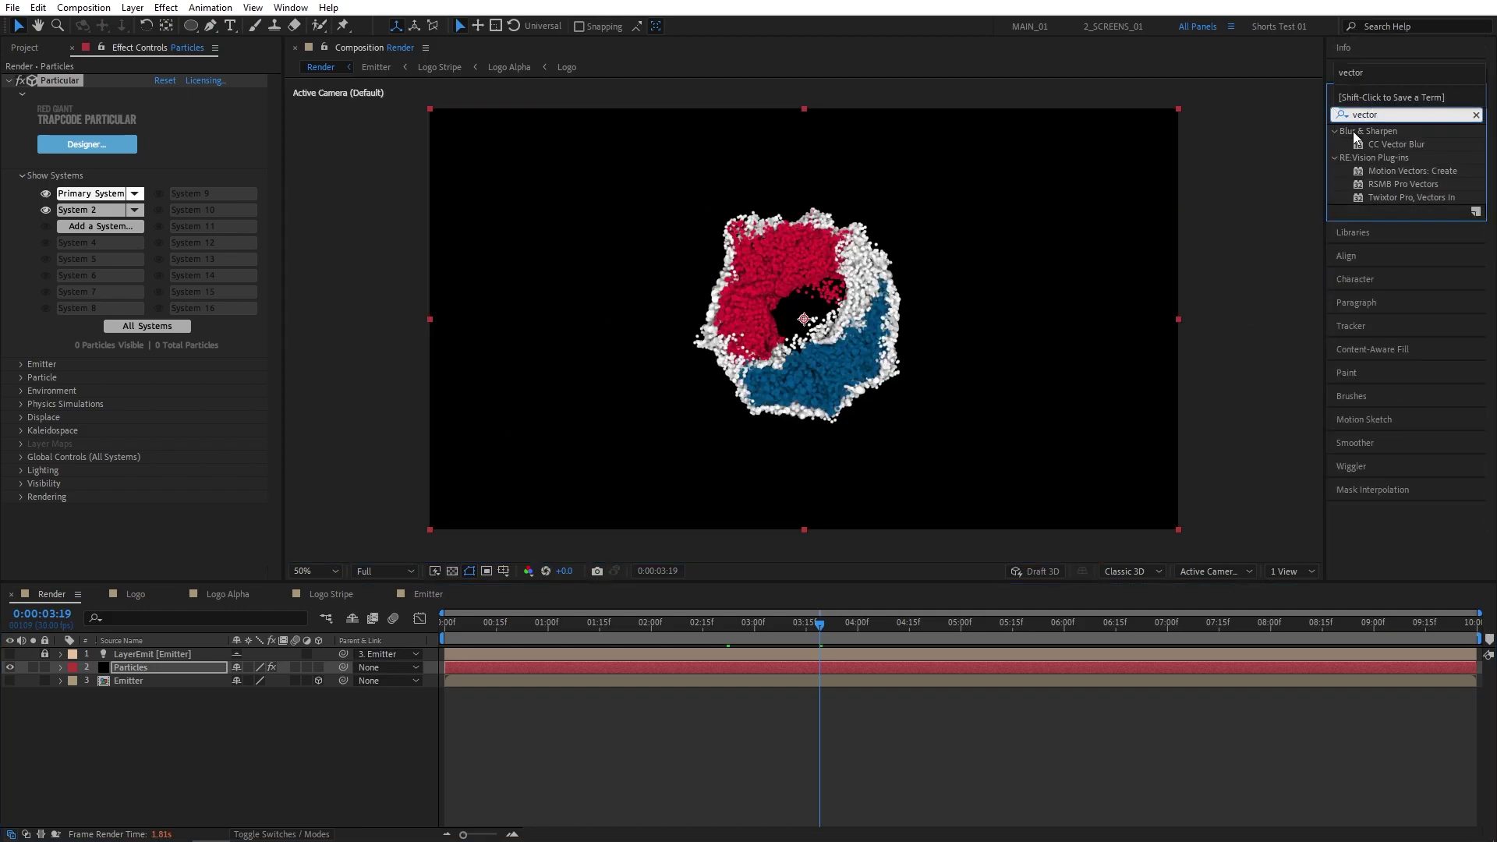
pyautogui.moveTo(1396, 144); pyautogui.dragTo(134, 666)
pyautogui.click(1434, 114)
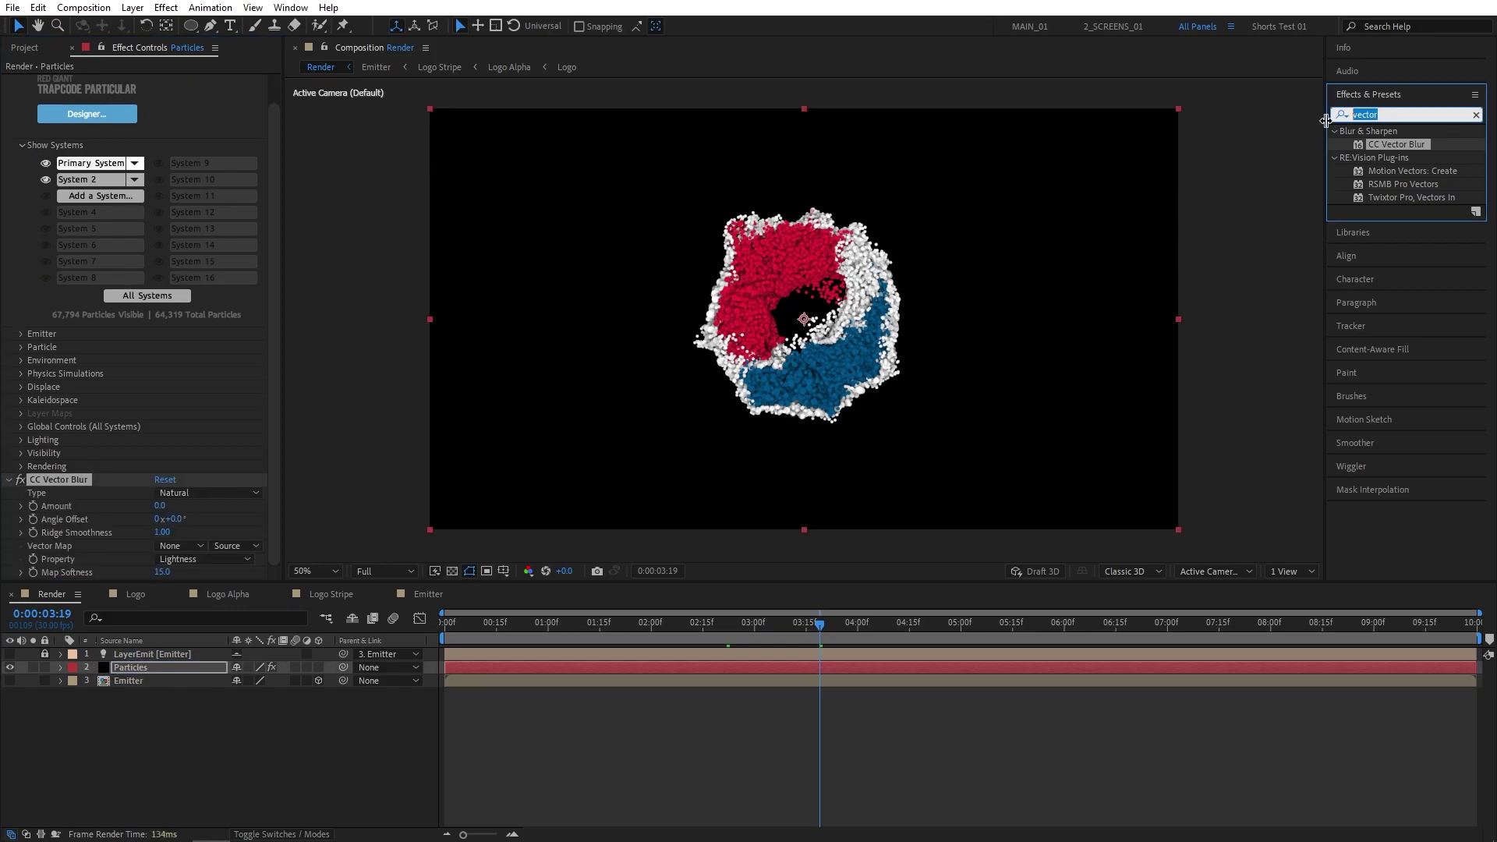
pyautogui.write('sharpe')
pyautogui.moveTo(1410, 142); pyautogui.dragTo(165, 668)
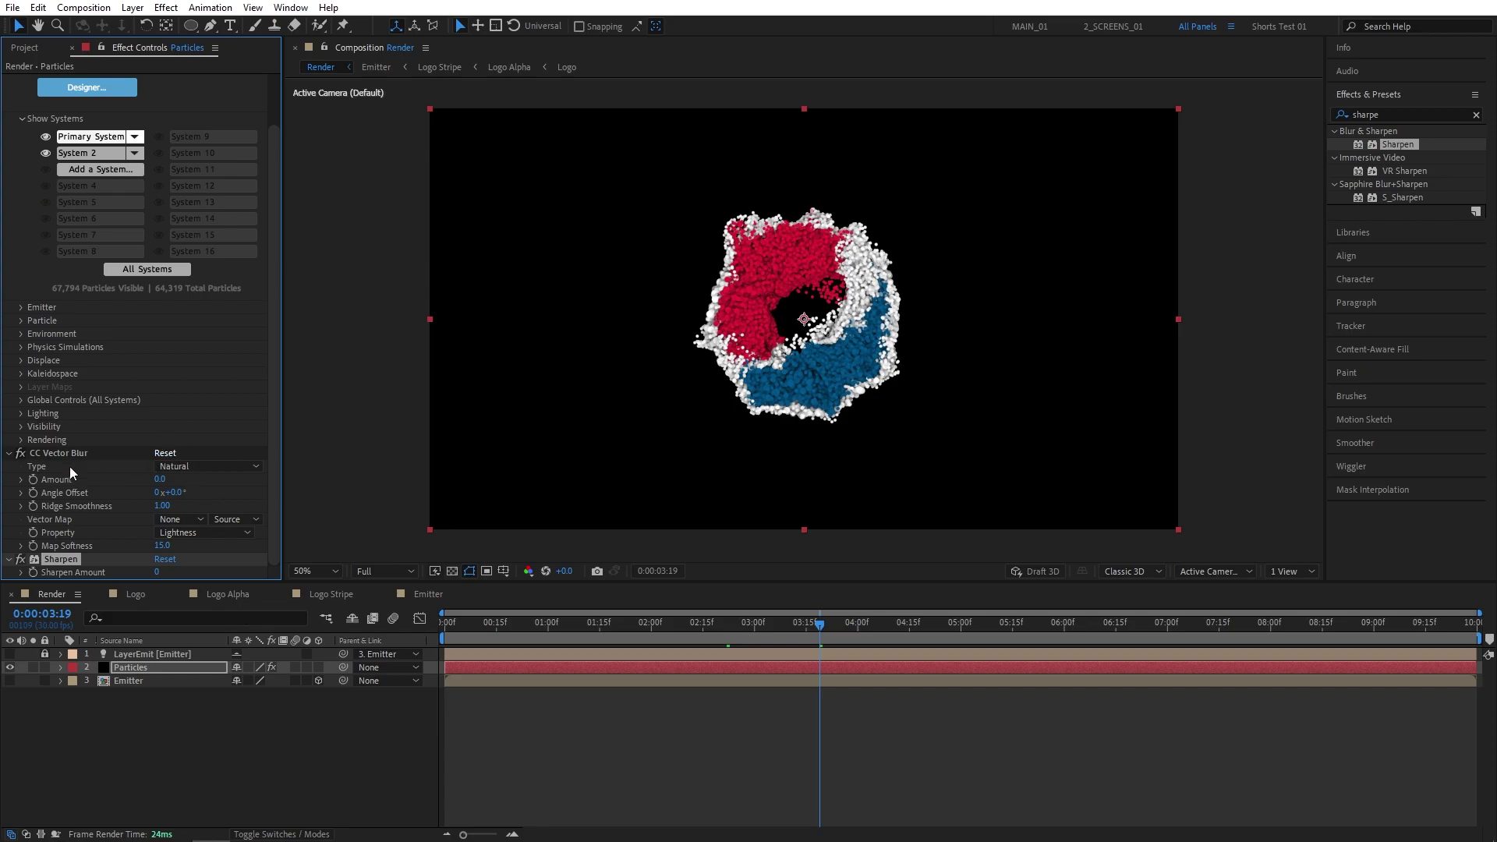
# Set CC Vector Blur to Perpendicular, Amount 12, Map Softness 12, and Sharpen Amount to 100
pyautogui.click(206, 467)
pyautogui.click(209, 518)
pyautogui.click(162, 479)
pyautogui.write('12')
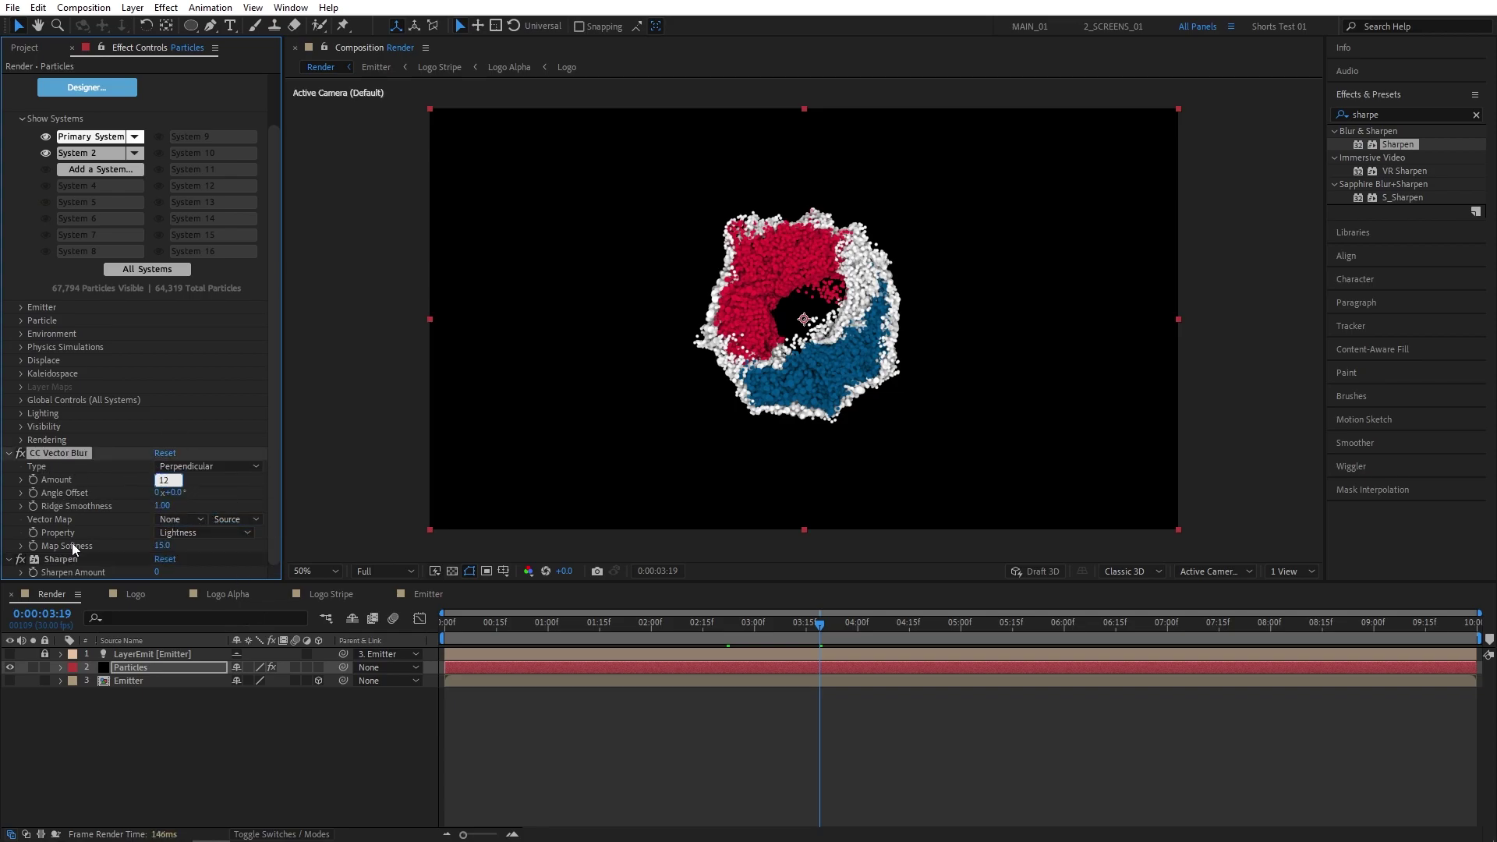
pyautogui.click(161, 546)
pyautogui.write('12')
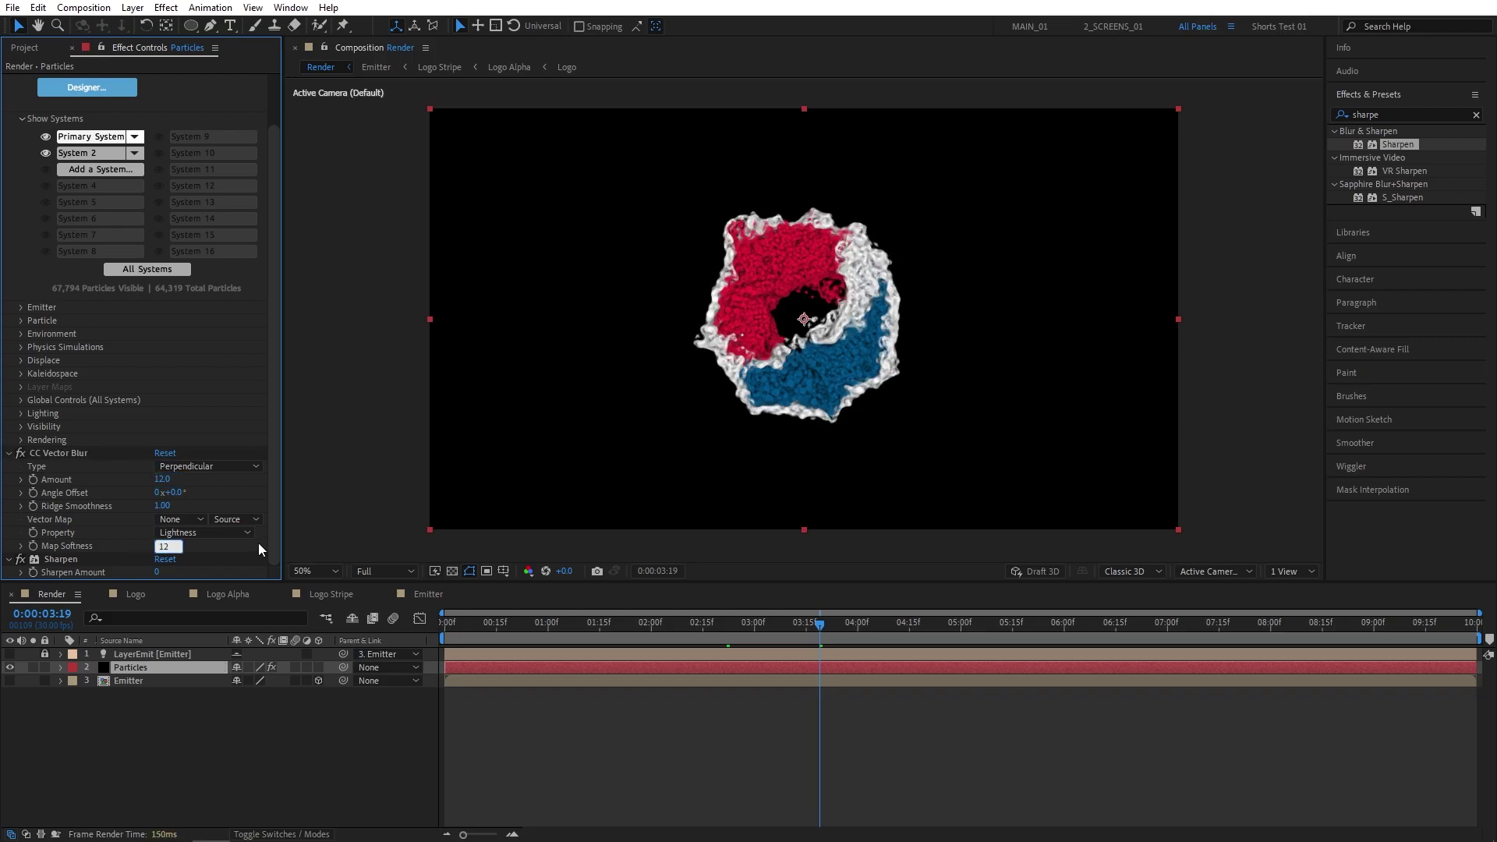
pyautogui.click(156, 572)
pyautogui.write('100')
pyautogui.press('Return')
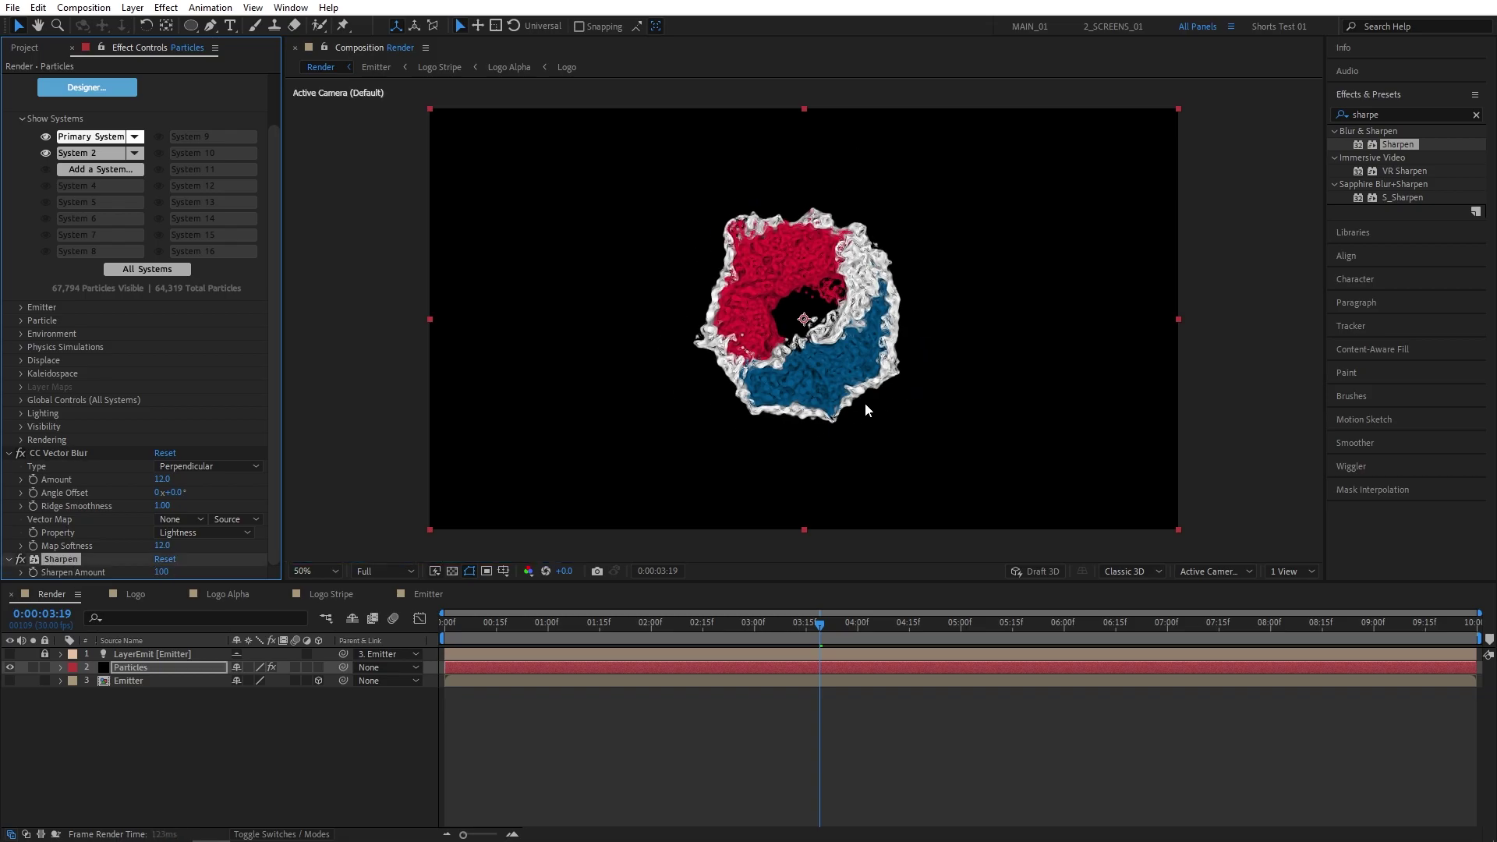
pyautogui.moveTo(750, 625); pyautogui.dragTo(683, 631)
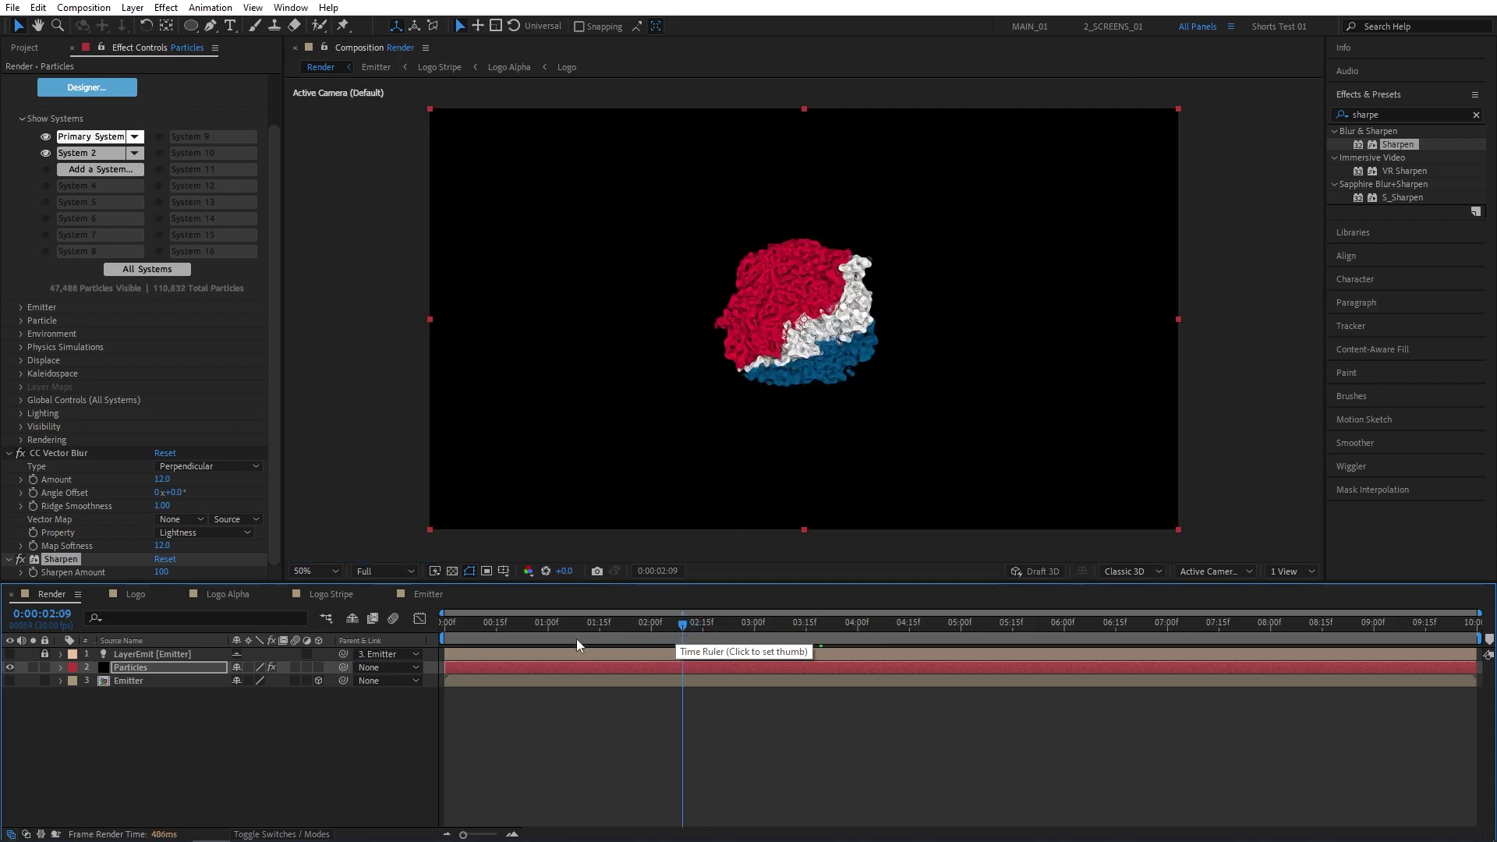
# Duplicate the Particles layer and rename the copy Dust
pyautogui.click(134, 669)
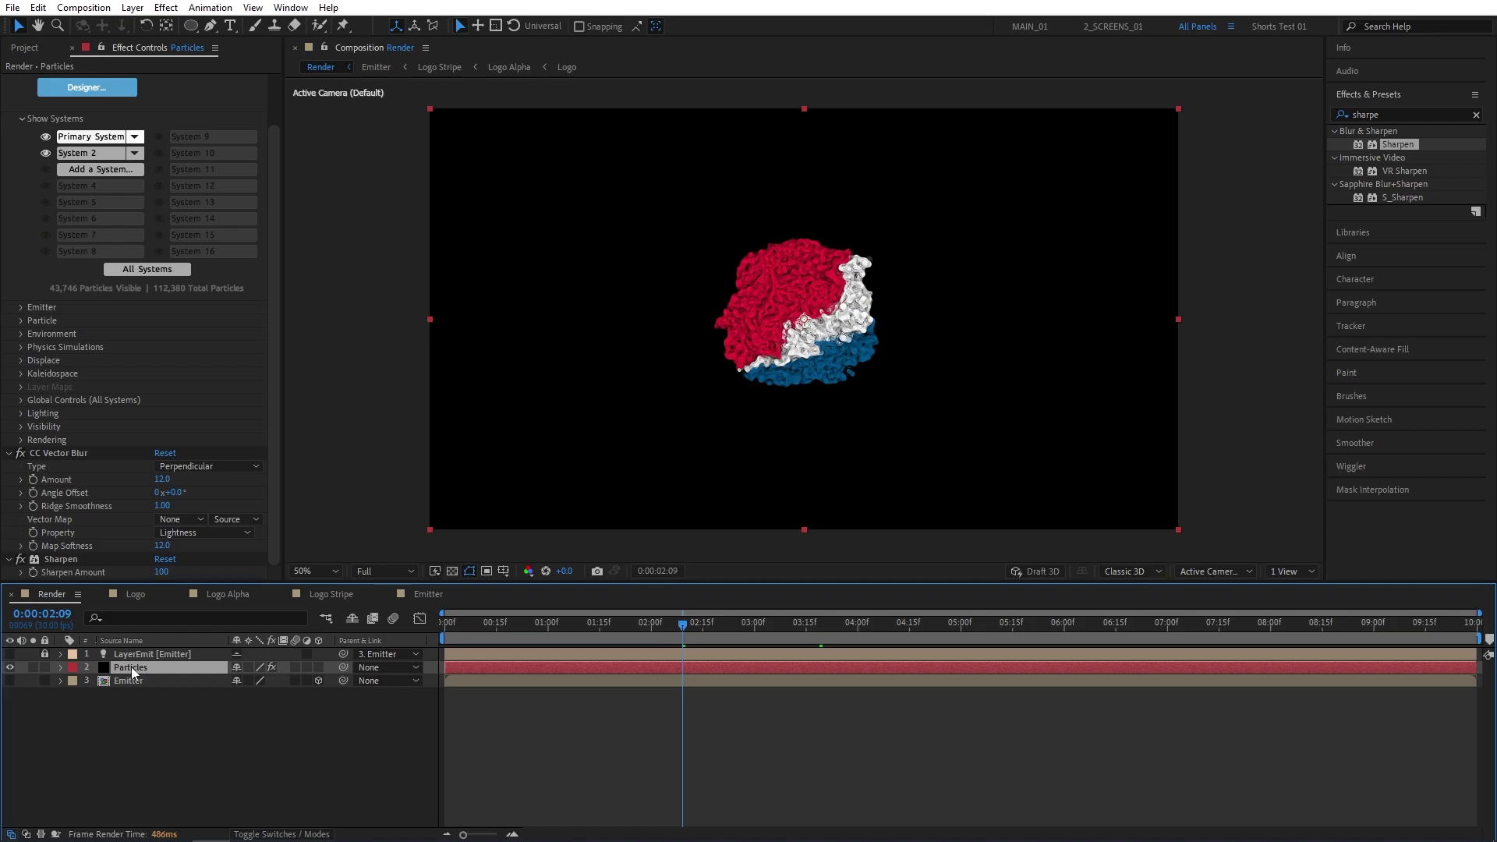
pyautogui.click(37, 7)
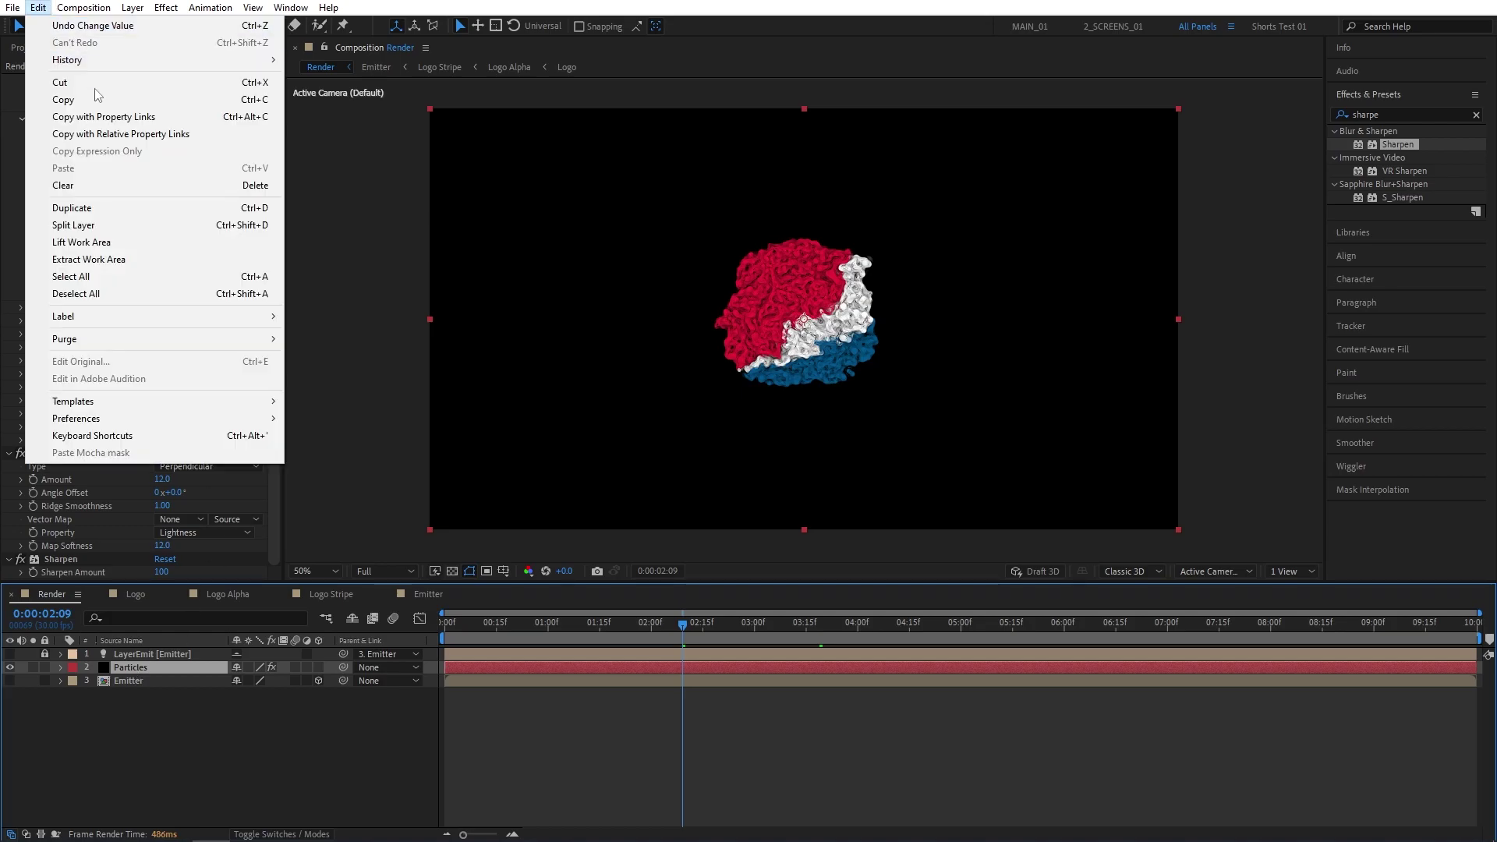
pyautogui.click(72, 207)
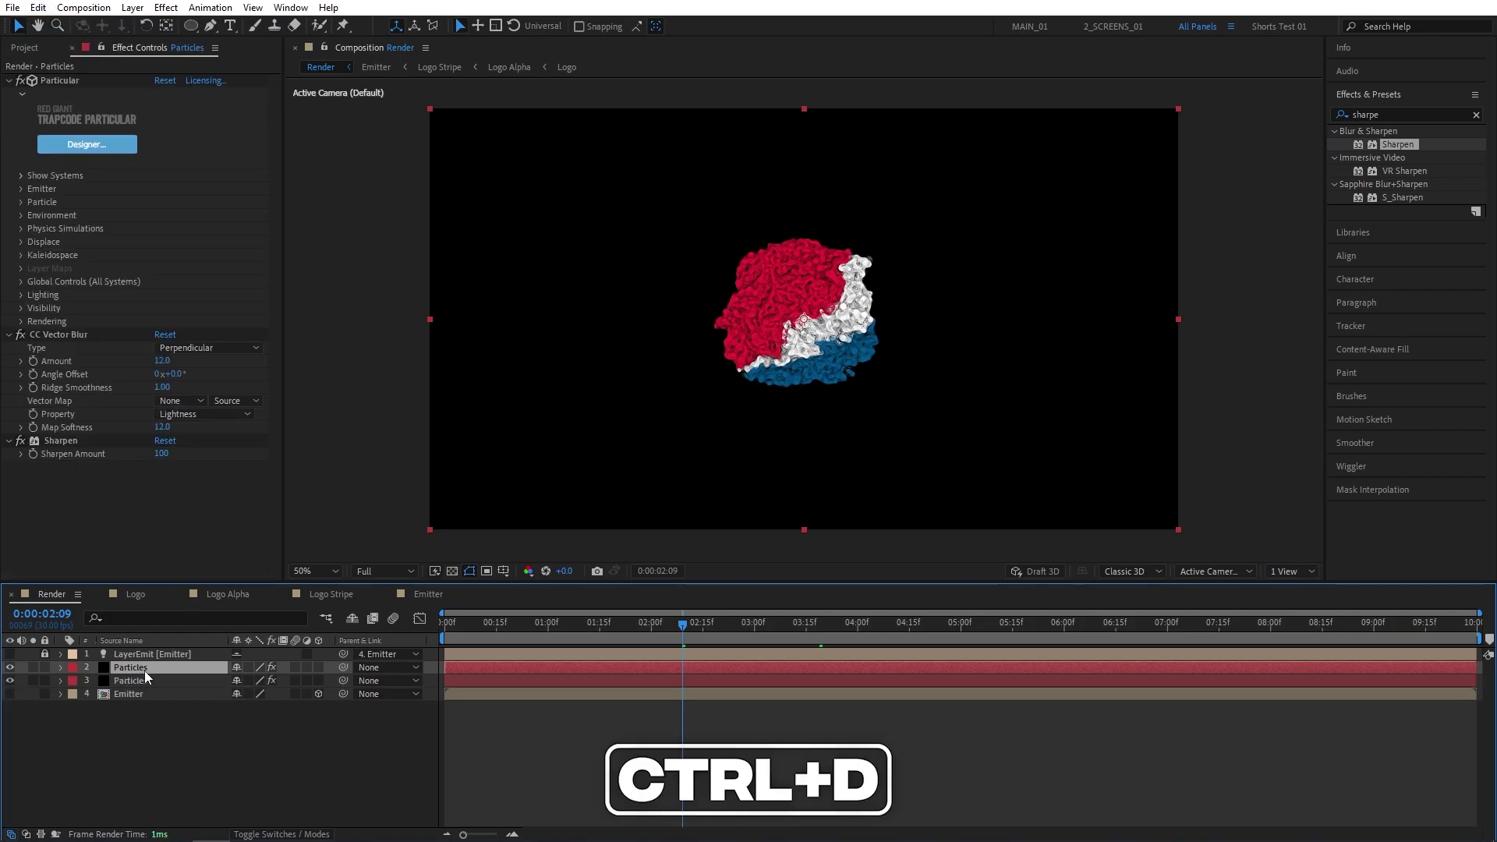
pyautogui.press('Return')
pyautogui.write('Dust')
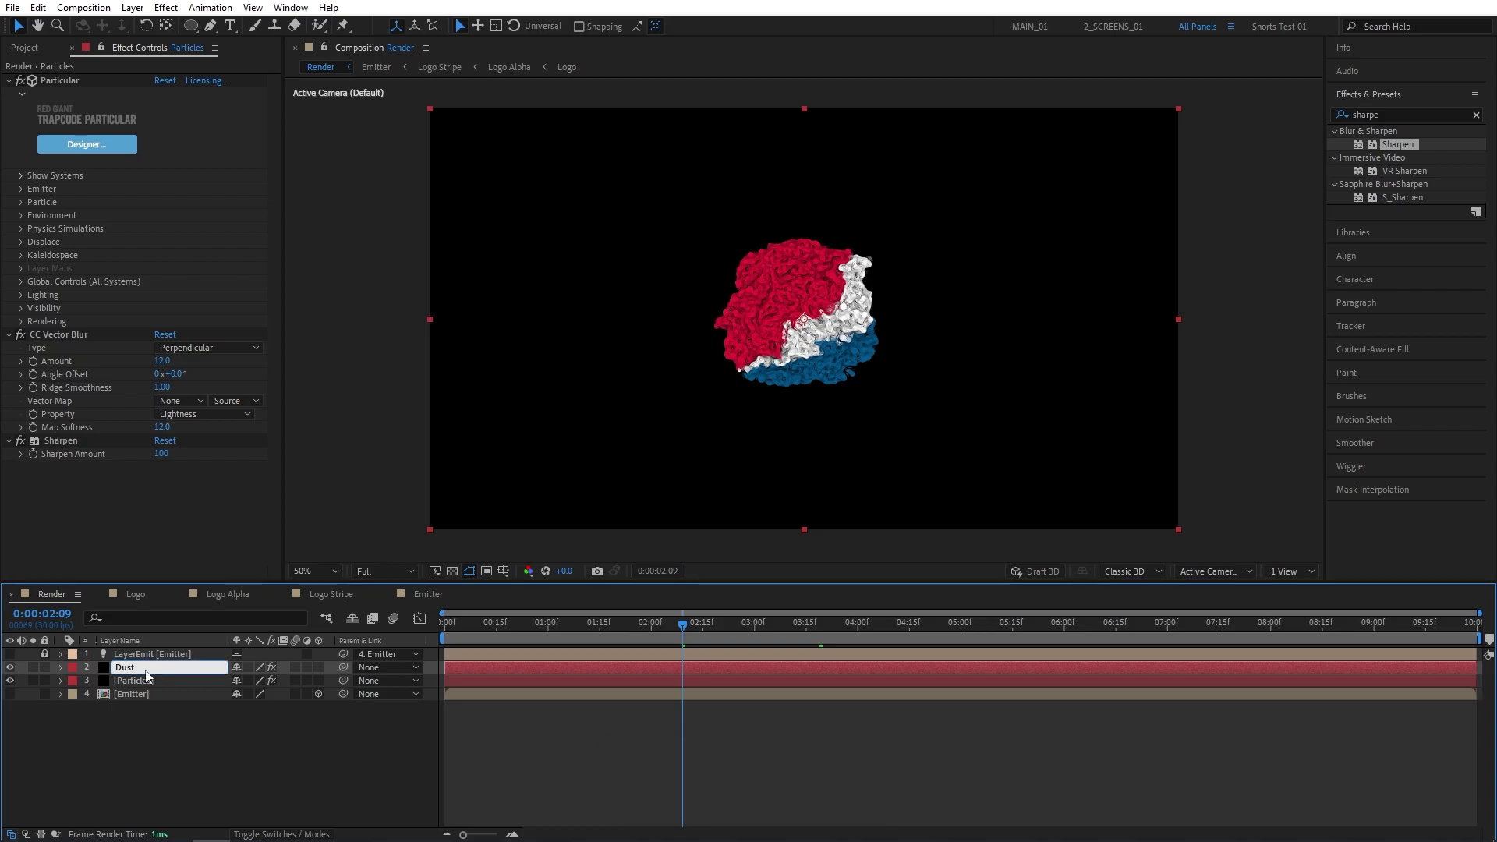
pyautogui.press('Return')
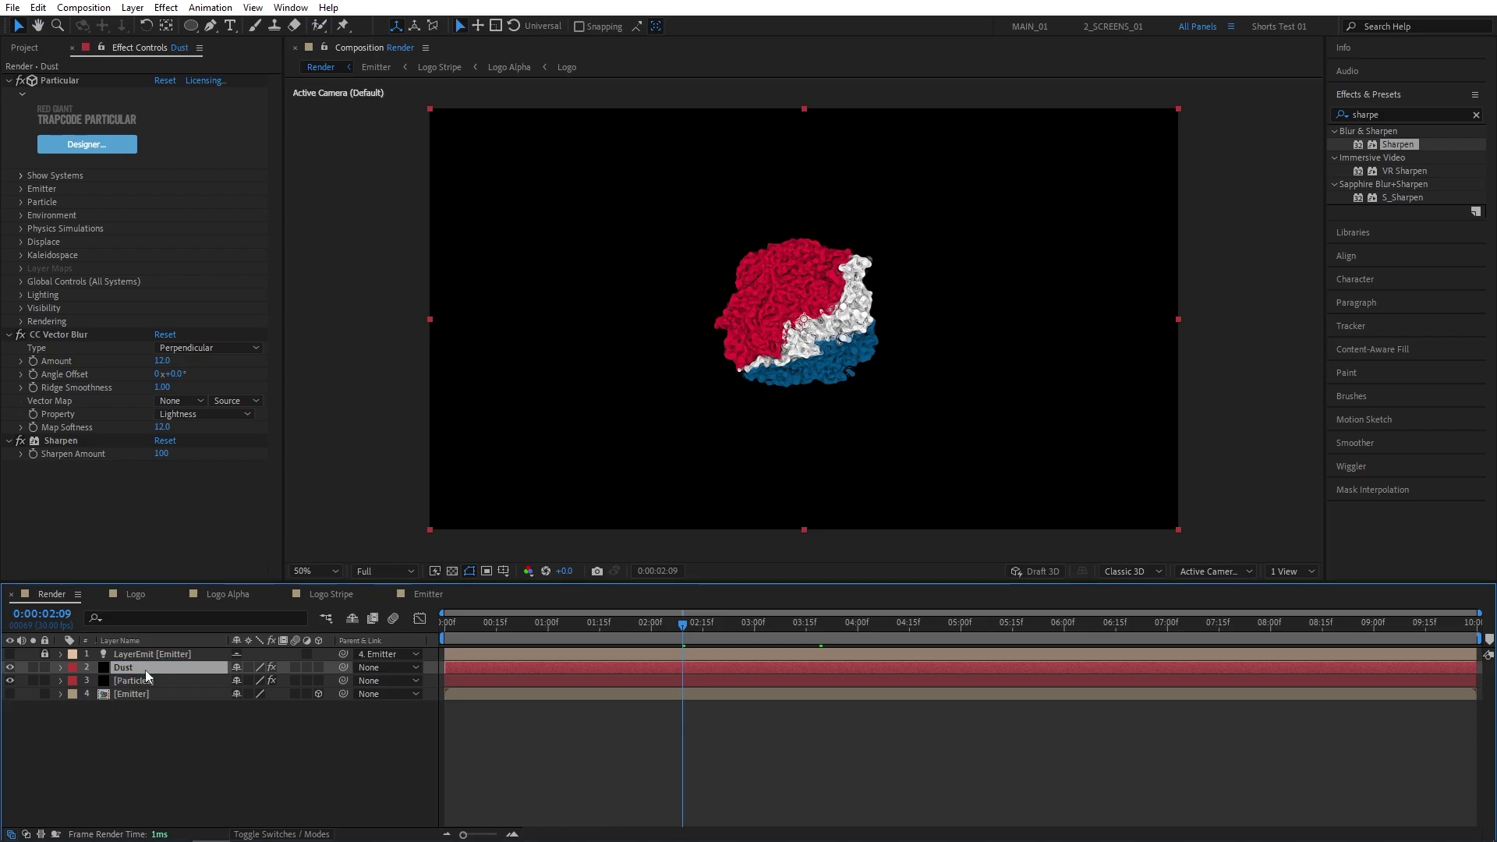
# Delete all effects on Dust and apply a fresh Trapcode Particular to it
pyautogui.click(137, 512)
pyautogui.hotkey('ctrl', 'a')
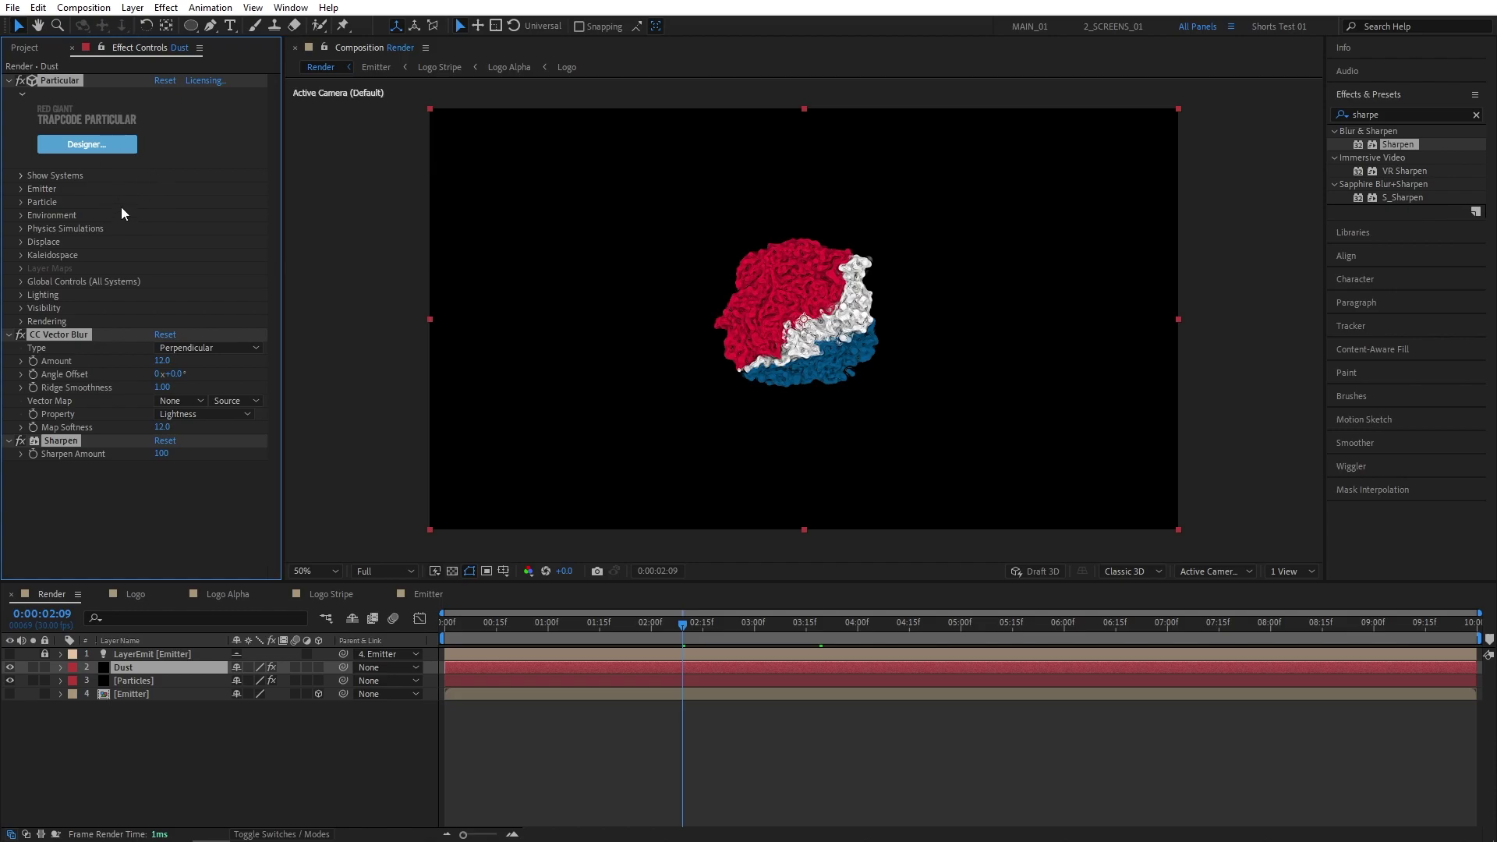
pyautogui.press('Delete')
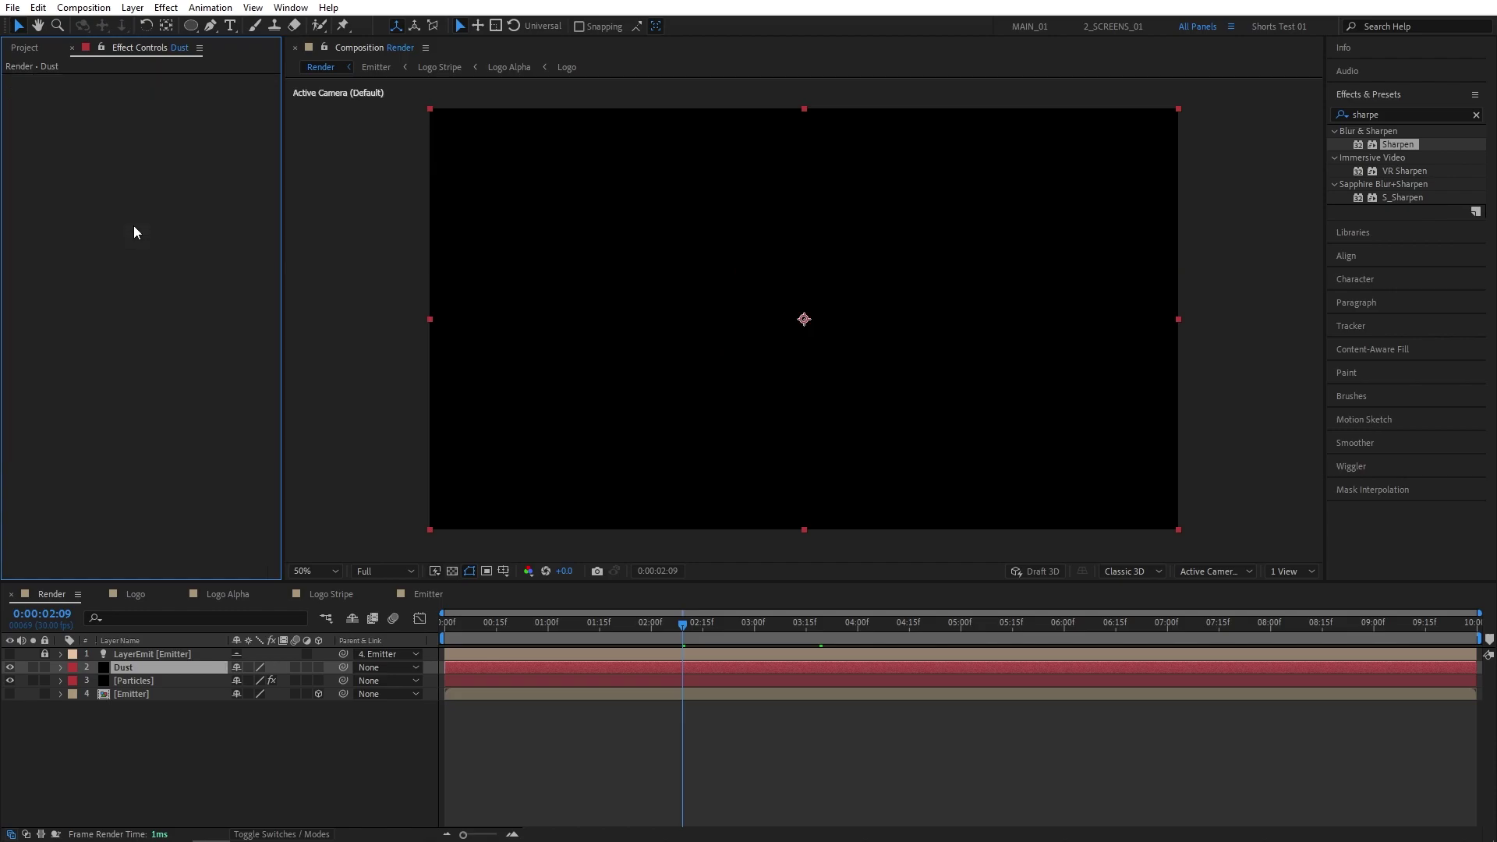
pyautogui.click(1380, 115)
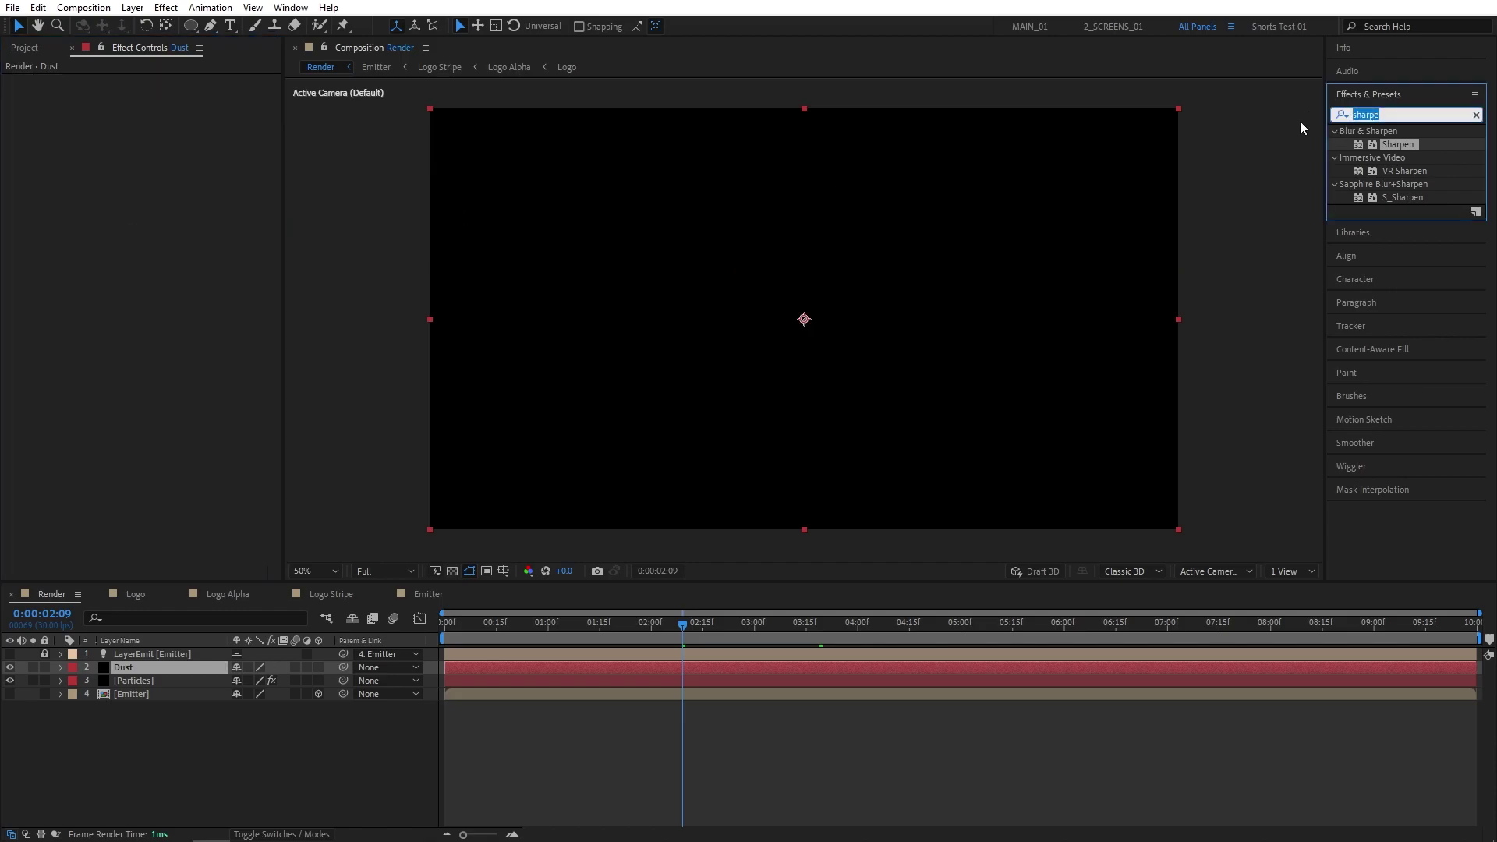
pyautogui.write('particu')
pyautogui.moveTo(1363, 145); pyautogui.dragTo(124, 666)
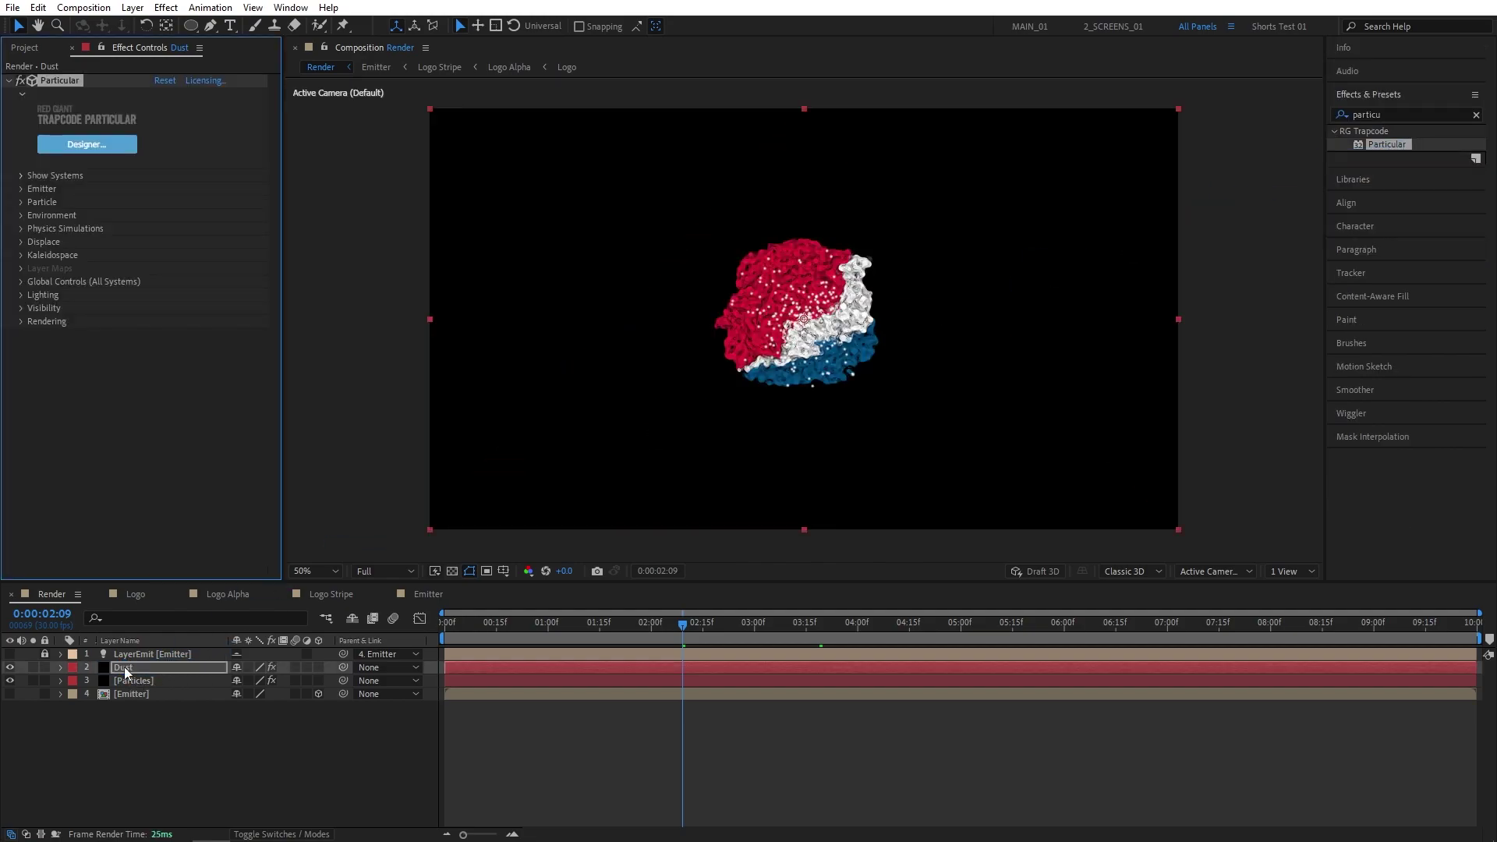
# Set the Dust emitter type to Layer, 10000 particles/sec, and Emitter Size Z 50
pyautogui.click(23, 189)
pyautogui.click(189, 201)
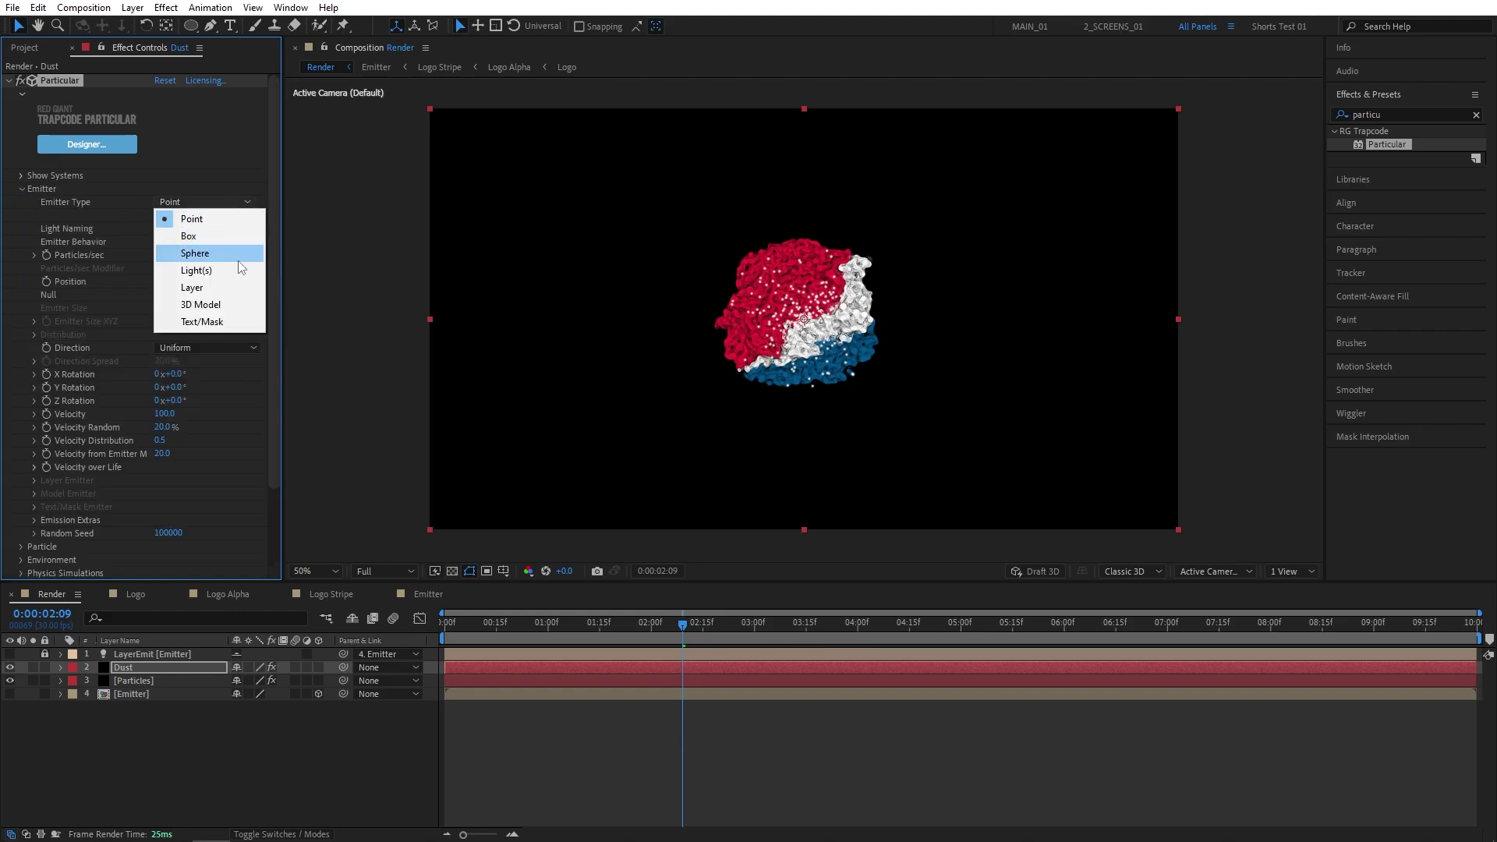
pyautogui.click(221, 287)
pyautogui.click(161, 257)
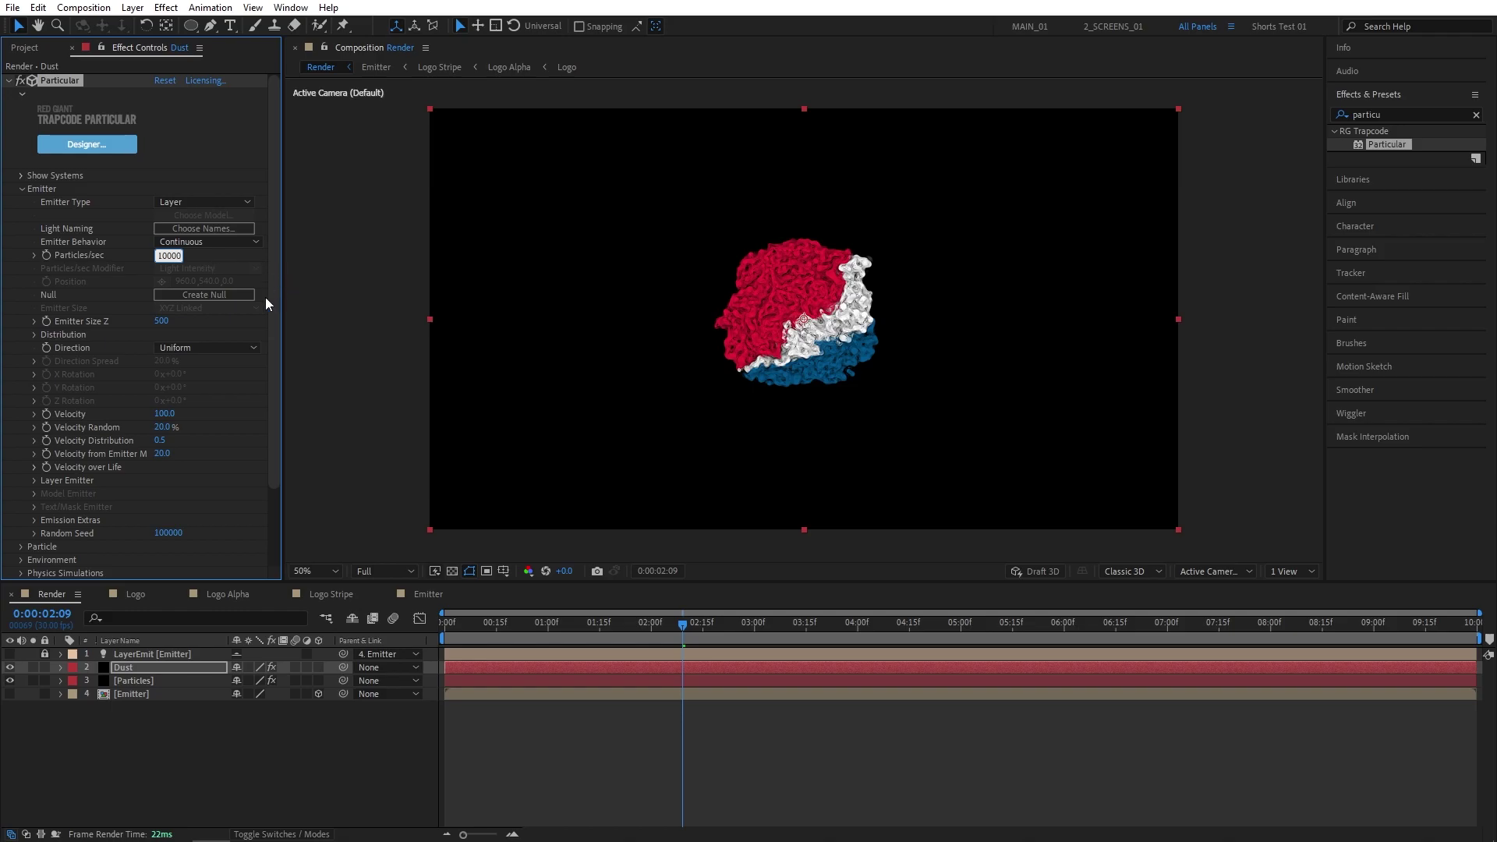
pyautogui.press('Return')
pyautogui.click(162, 320)
pyautogui.write('50')
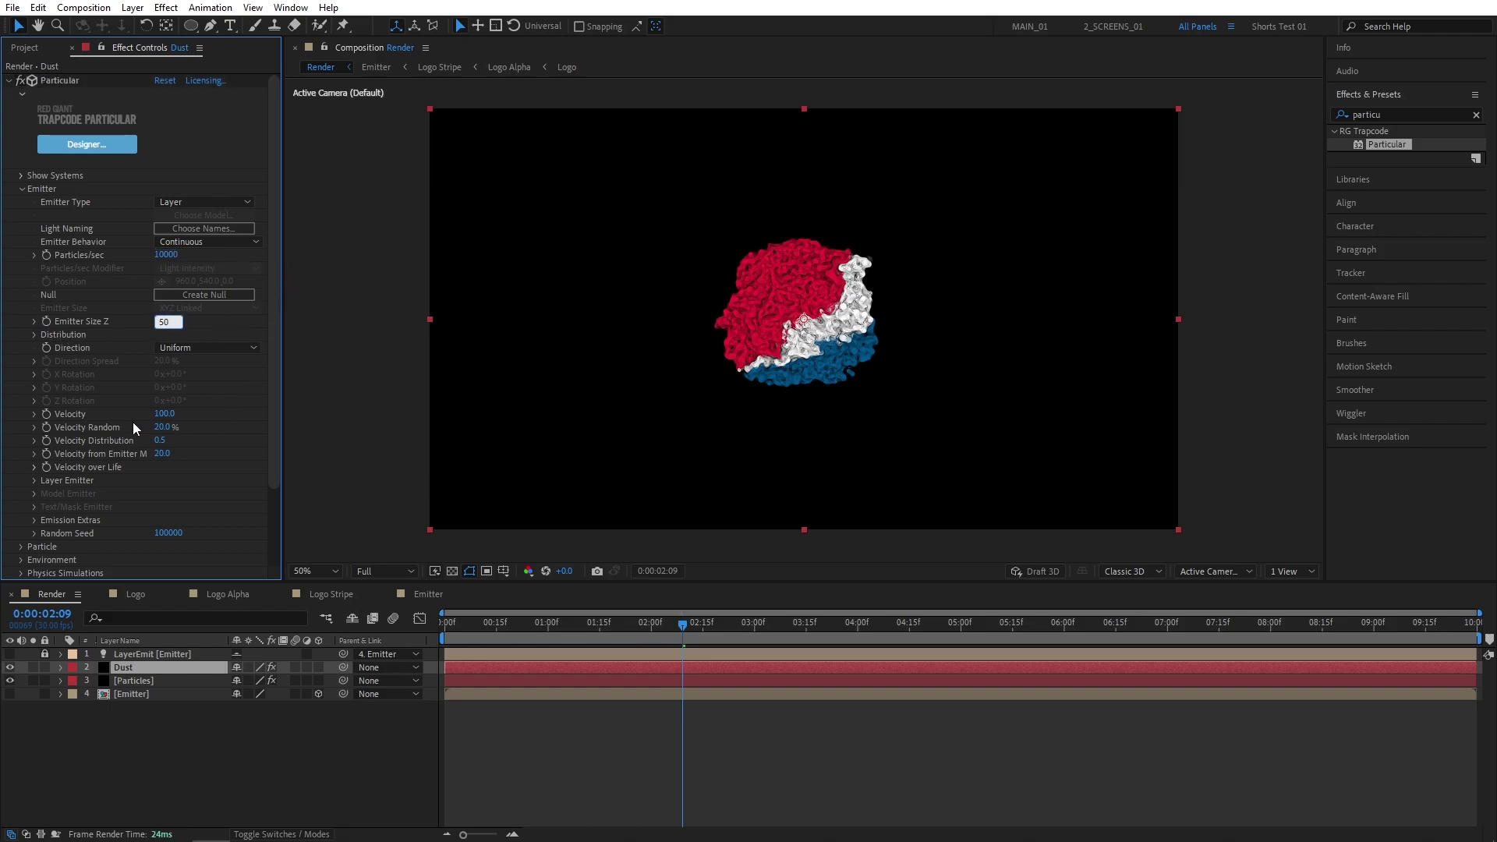
pyautogui.press('Return')
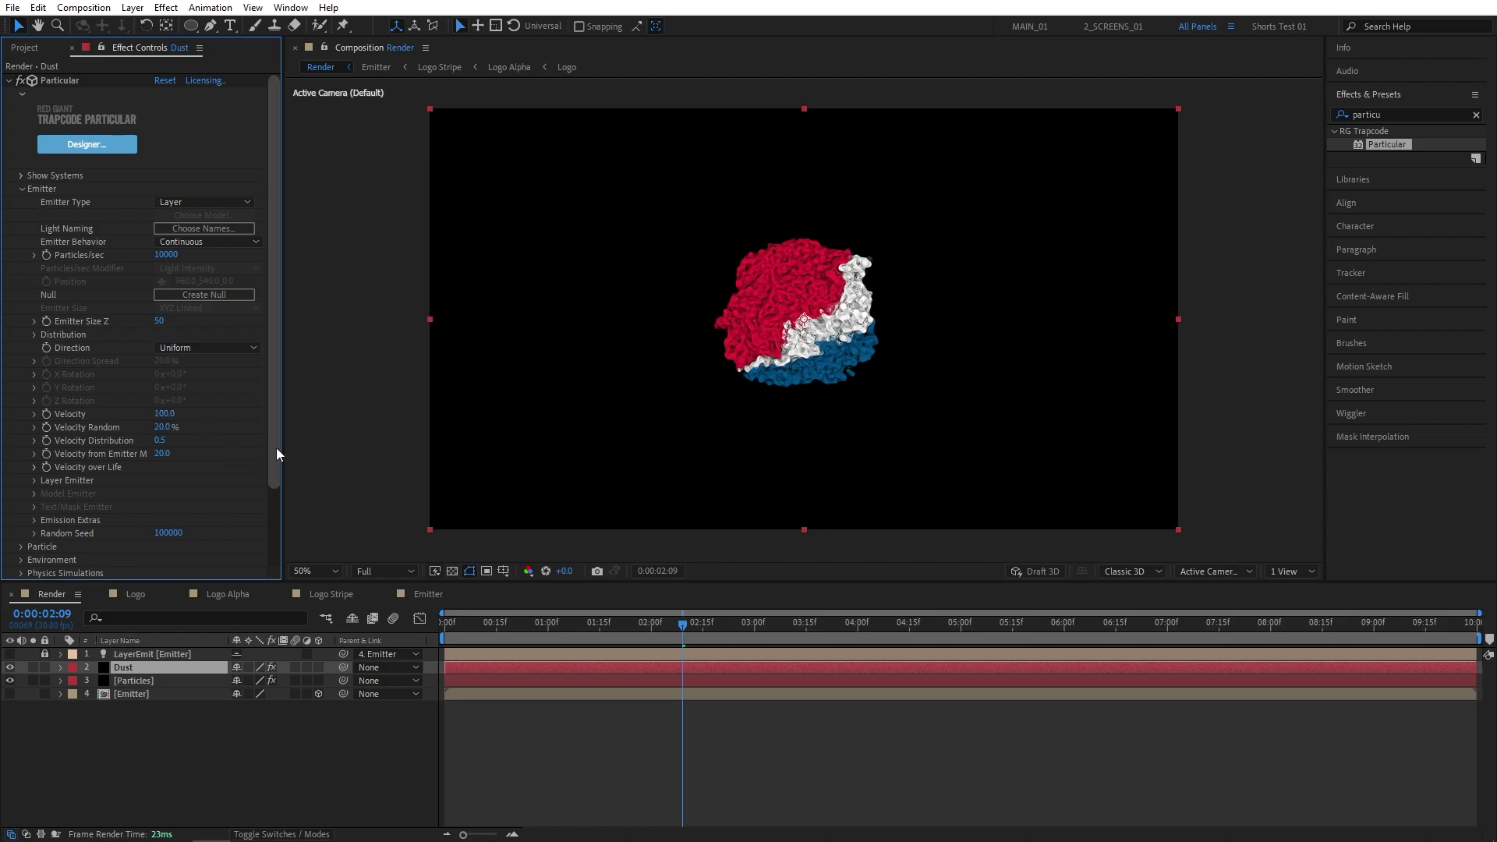
# Set particle Life to 2 seconds, Sphere Feather 0 and Size Random 100
pyautogui.moveTo(276, 447); pyautogui.dragTo(211, 501)
pyautogui.click(20, 489)
pyautogui.scroll(-5, 30, 494)
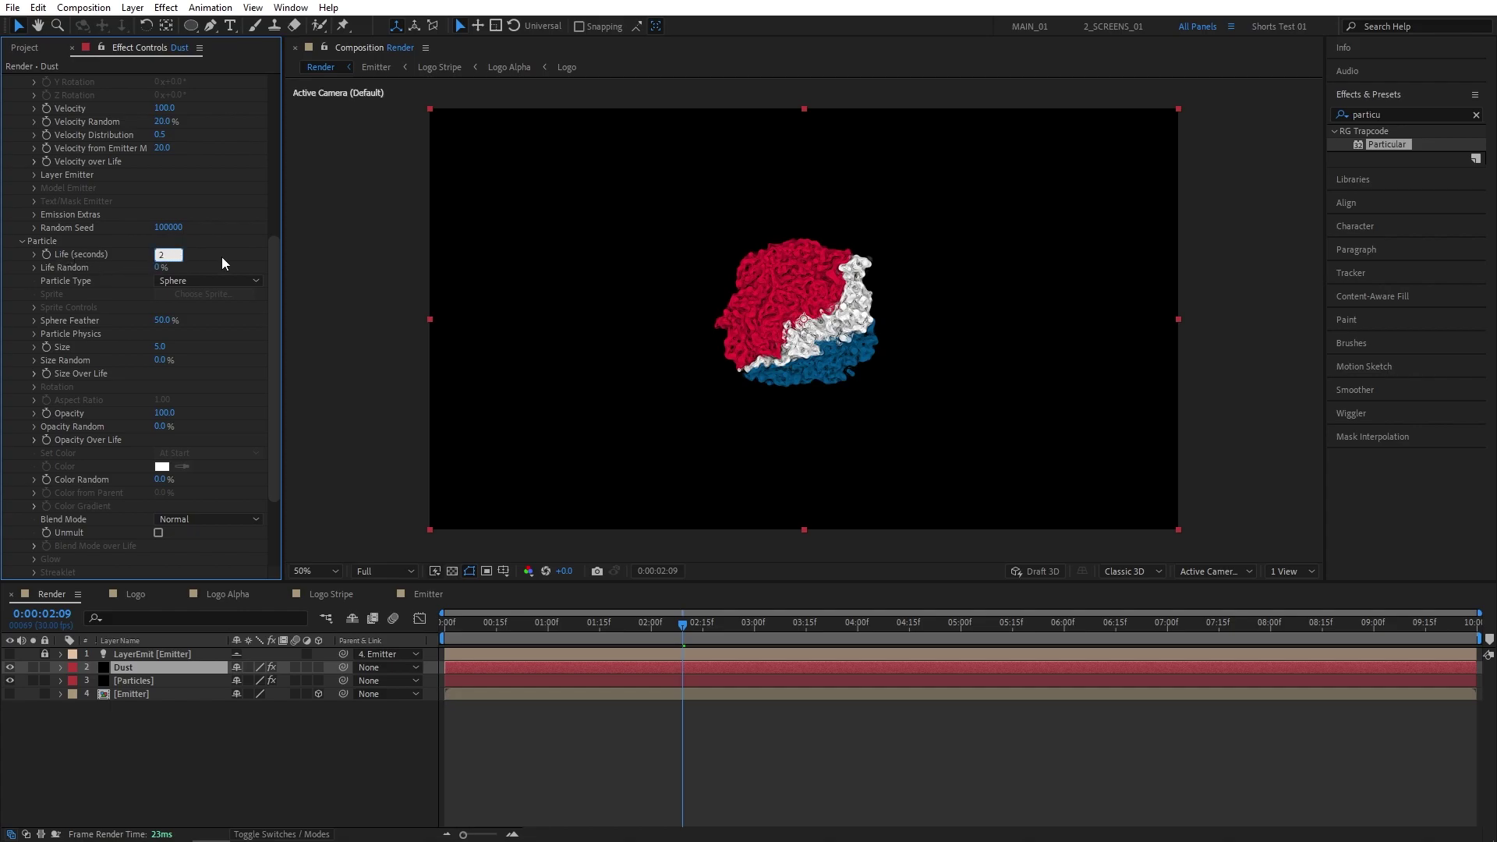
pyautogui.press('Return')
pyautogui.write('0')
pyautogui.press('Return')
pyautogui.click(163, 363)
pyautogui.moveTo(273, 399); pyautogui.dragTo(278, 460)
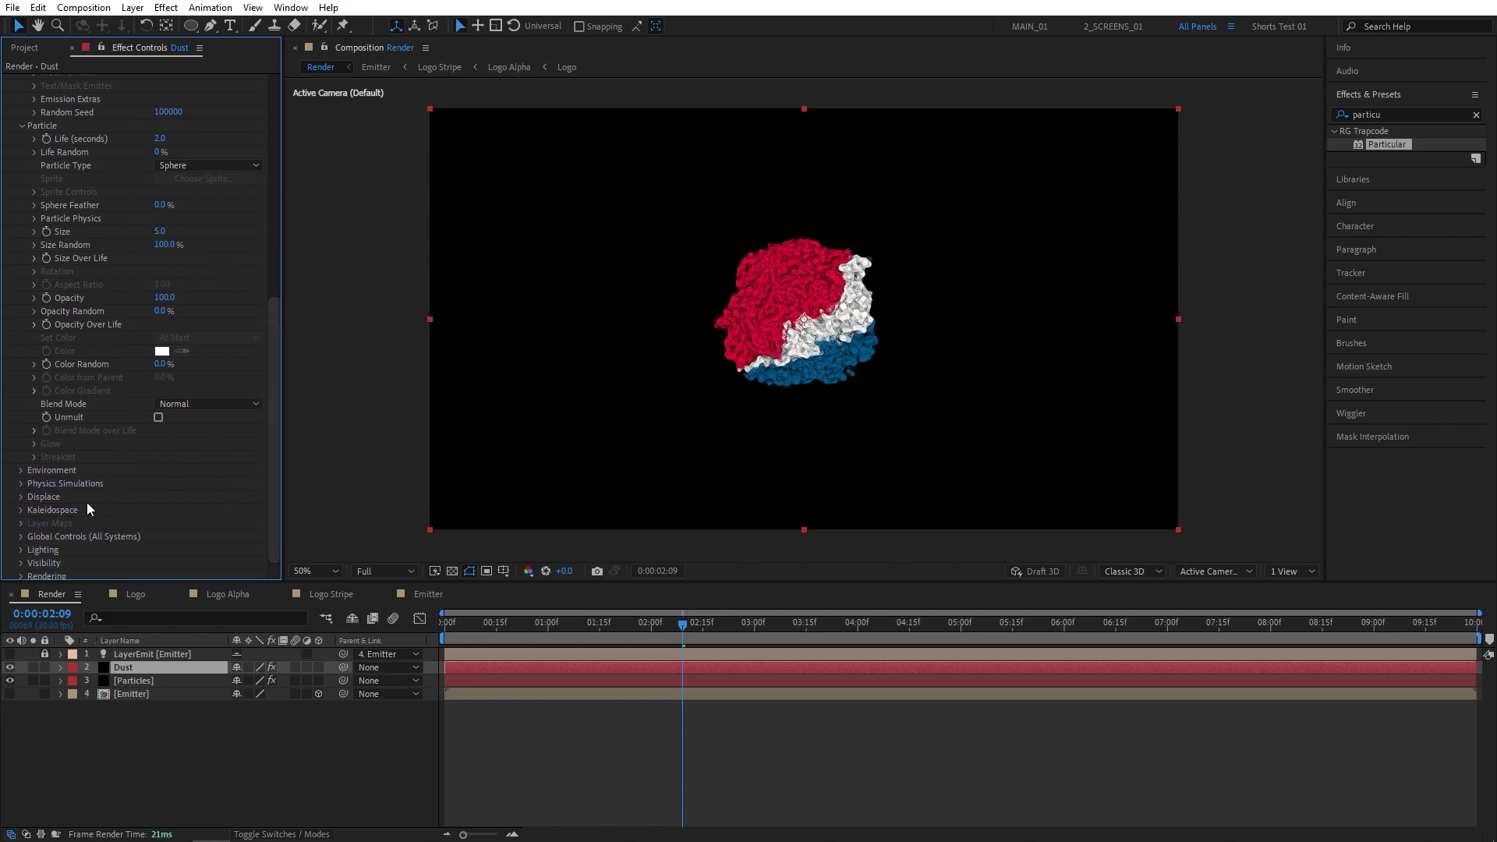
# Set the Turbulence Field's Displace XYZ to 800
pyautogui.click(21, 496)
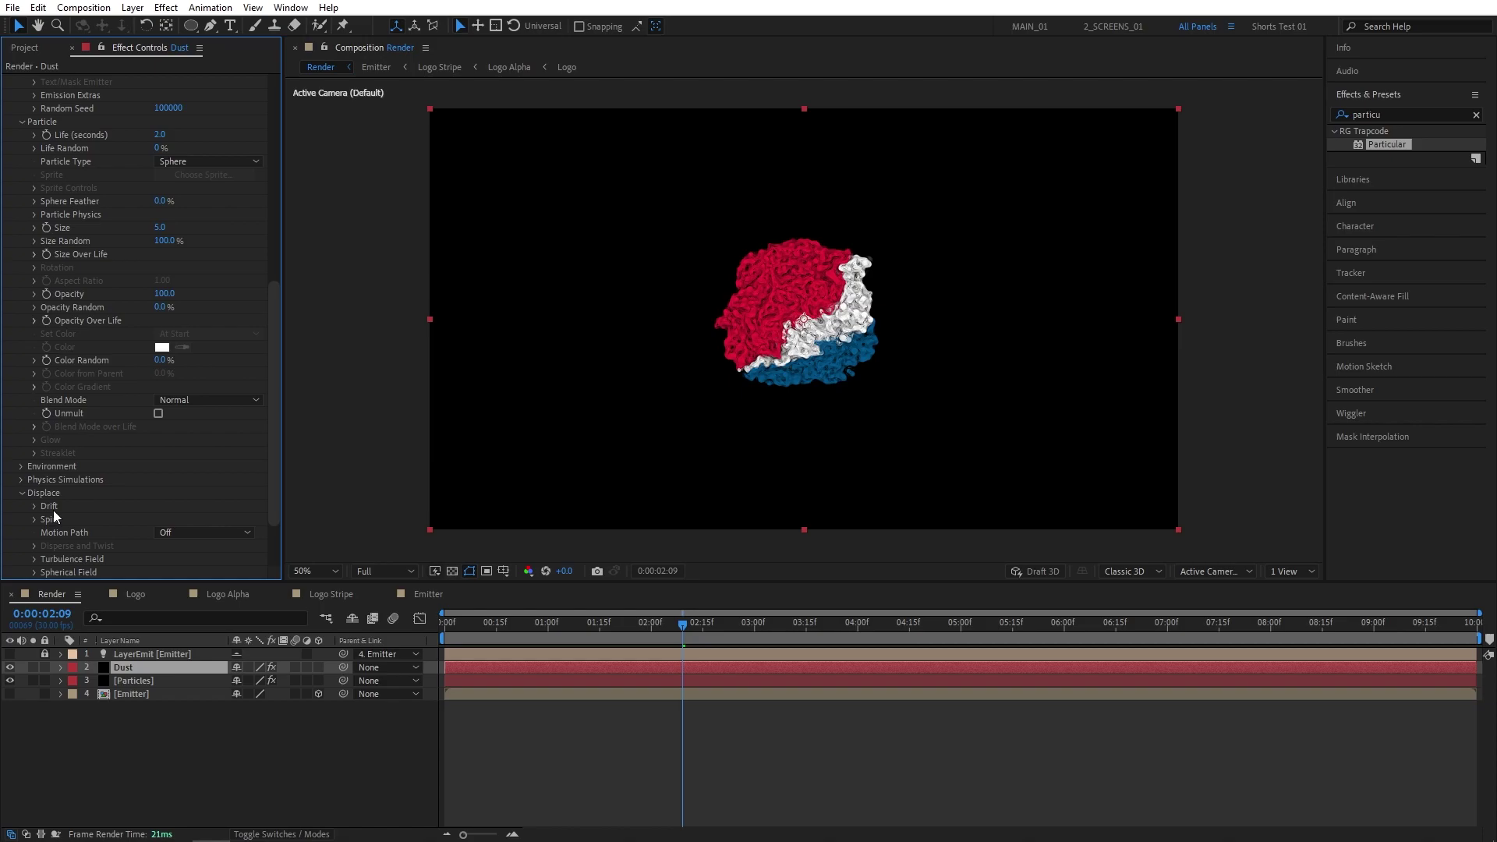
pyautogui.click(34, 558)
pyautogui.scroll(-3, 156, 499)
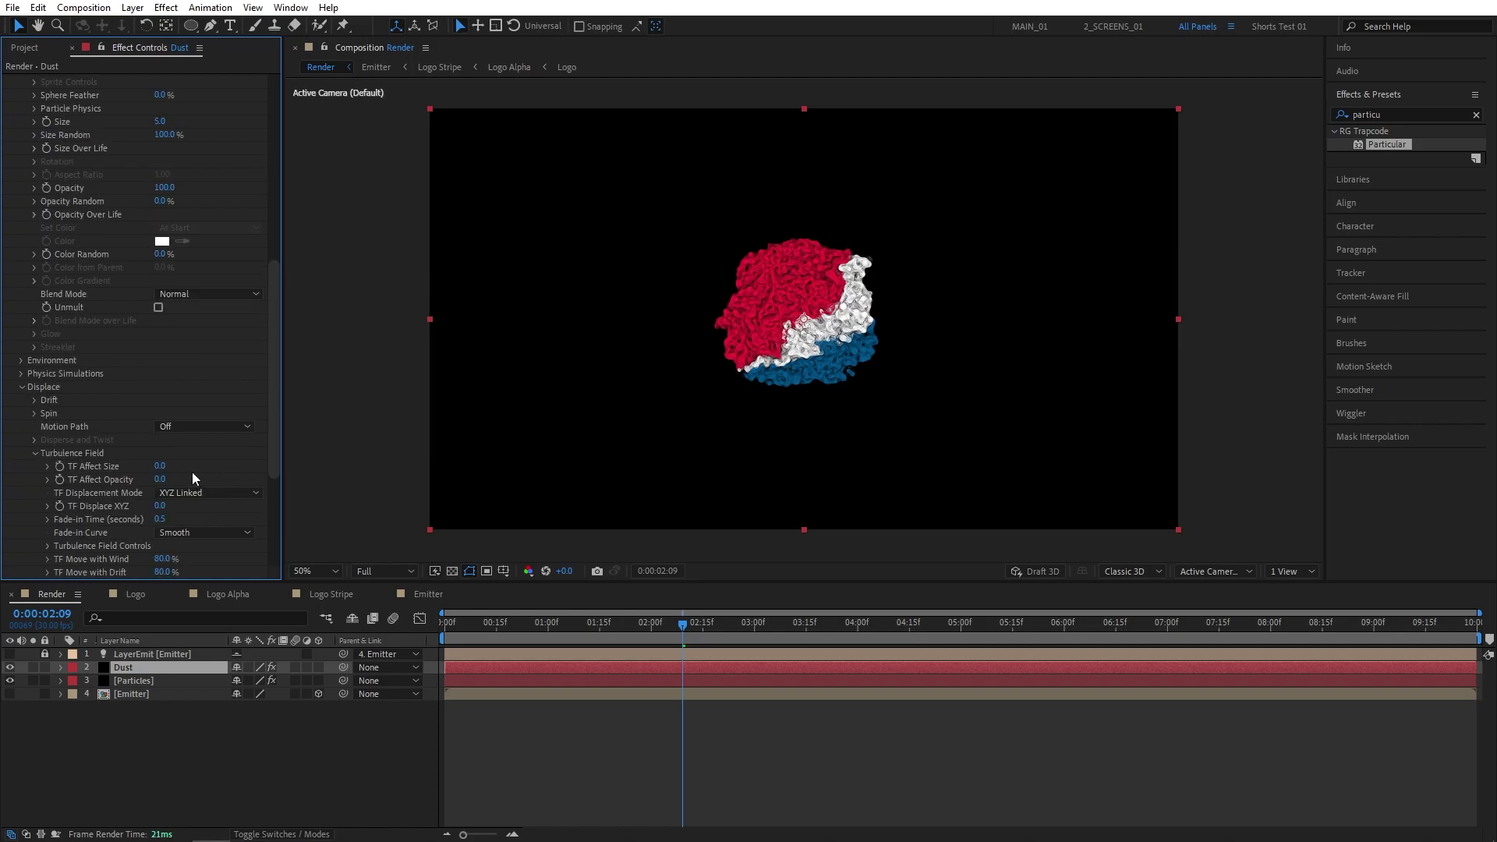
pyautogui.click(162, 507)
pyautogui.write('80')
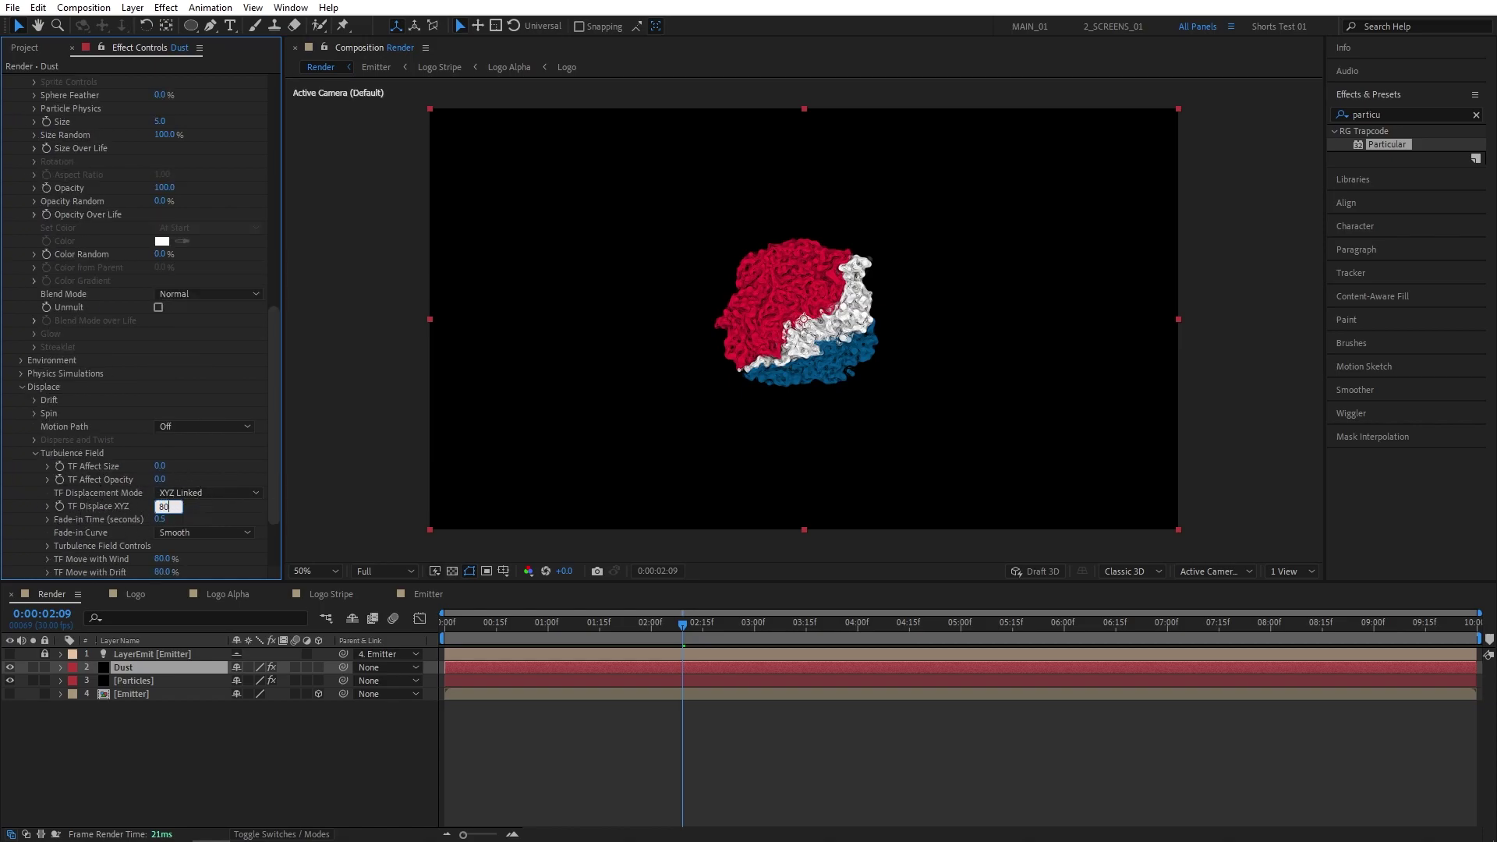
pyautogui.write('0')
pyautogui.press('Return')
pyautogui.moveTo(271, 402); pyautogui.dragTo(274, 179)
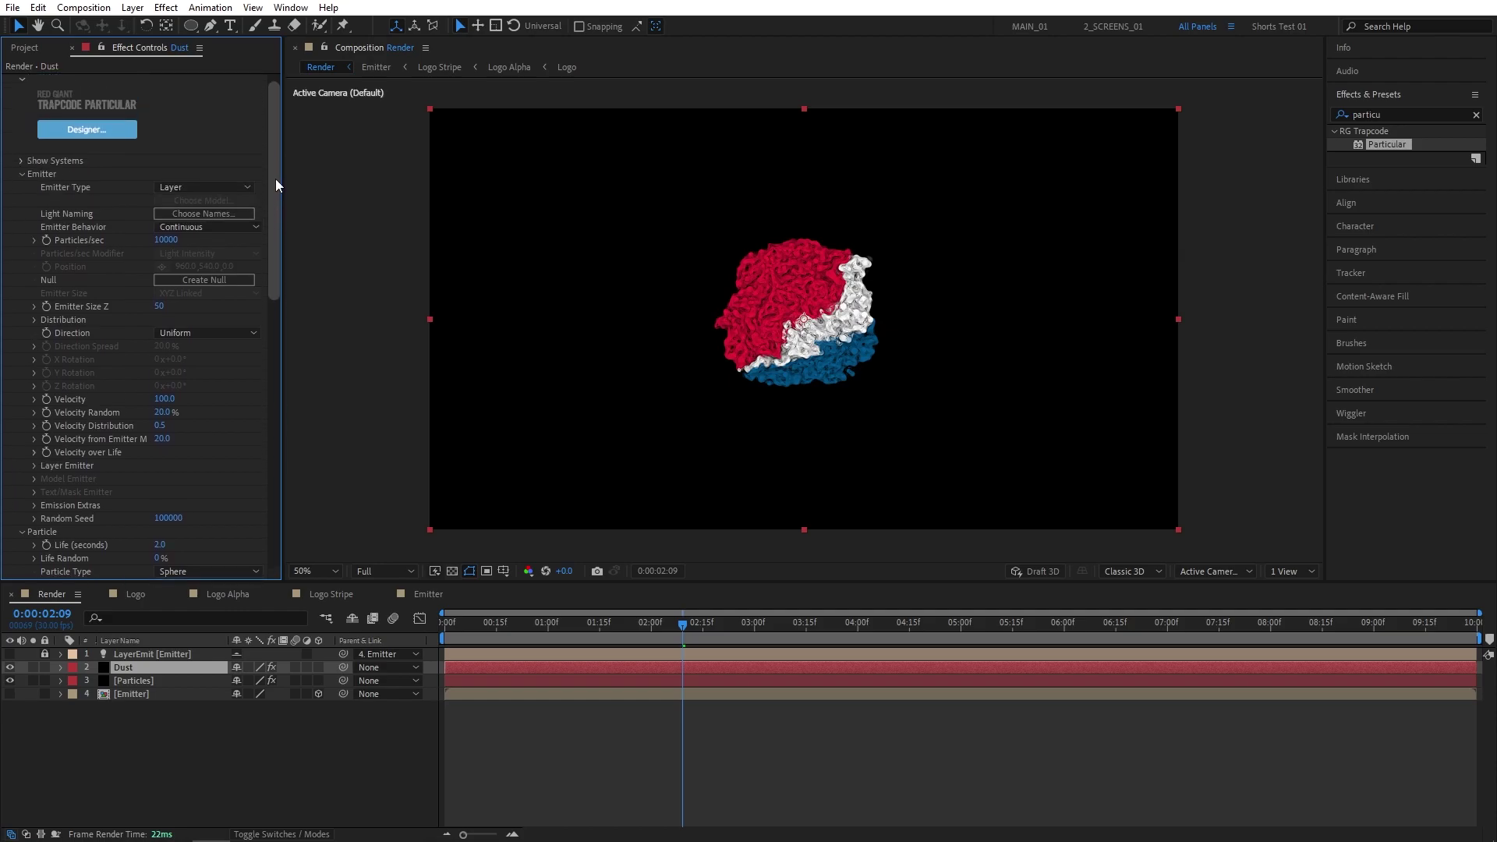
# Set the Layer Emitter source layer to 4. Emitter
pyautogui.scroll(-3, 170, 376)
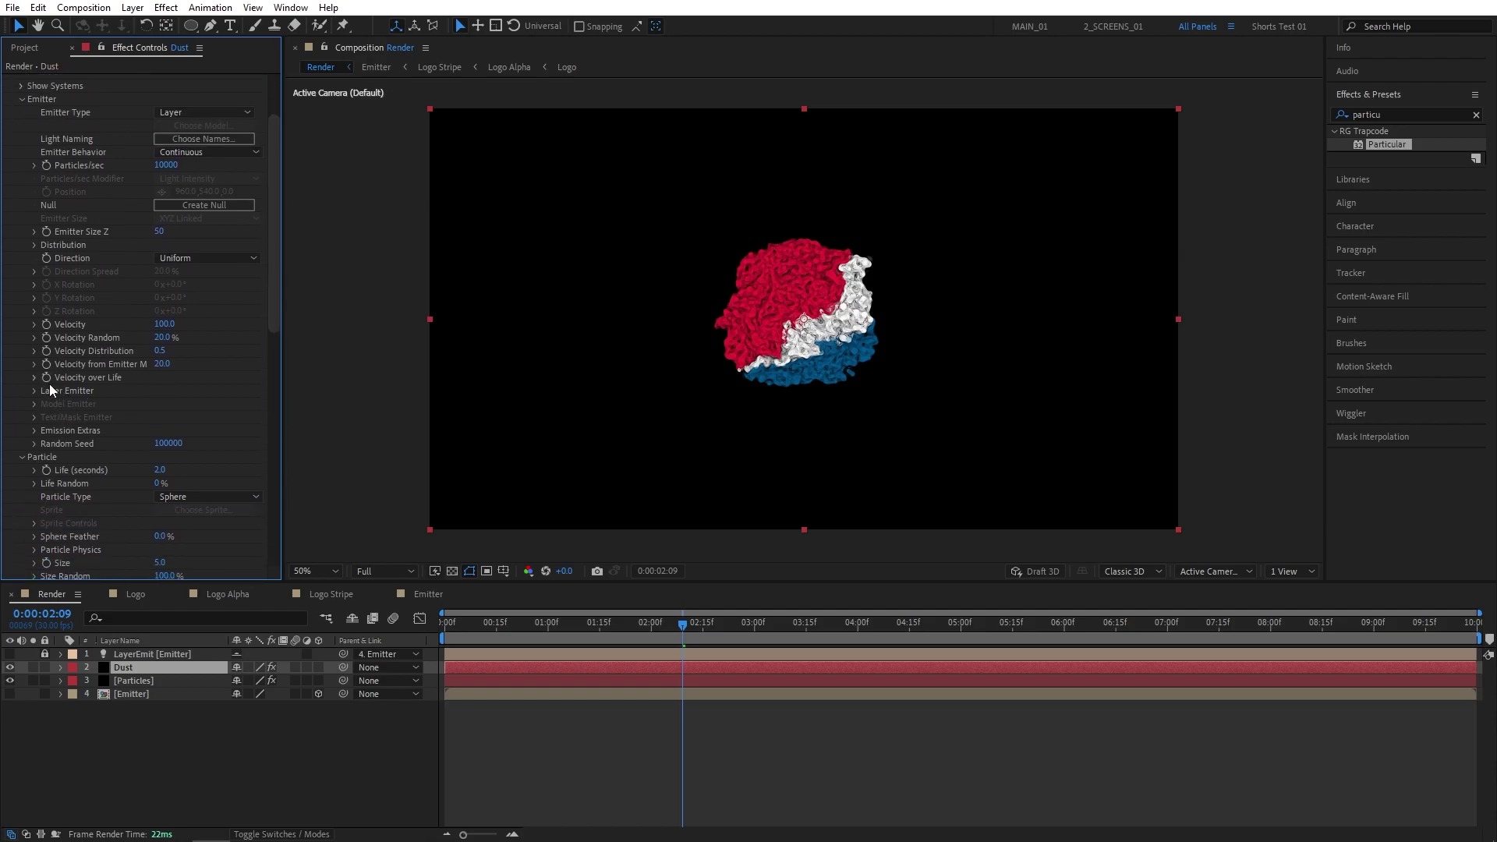
pyautogui.click(34, 390)
pyautogui.click(181, 404)
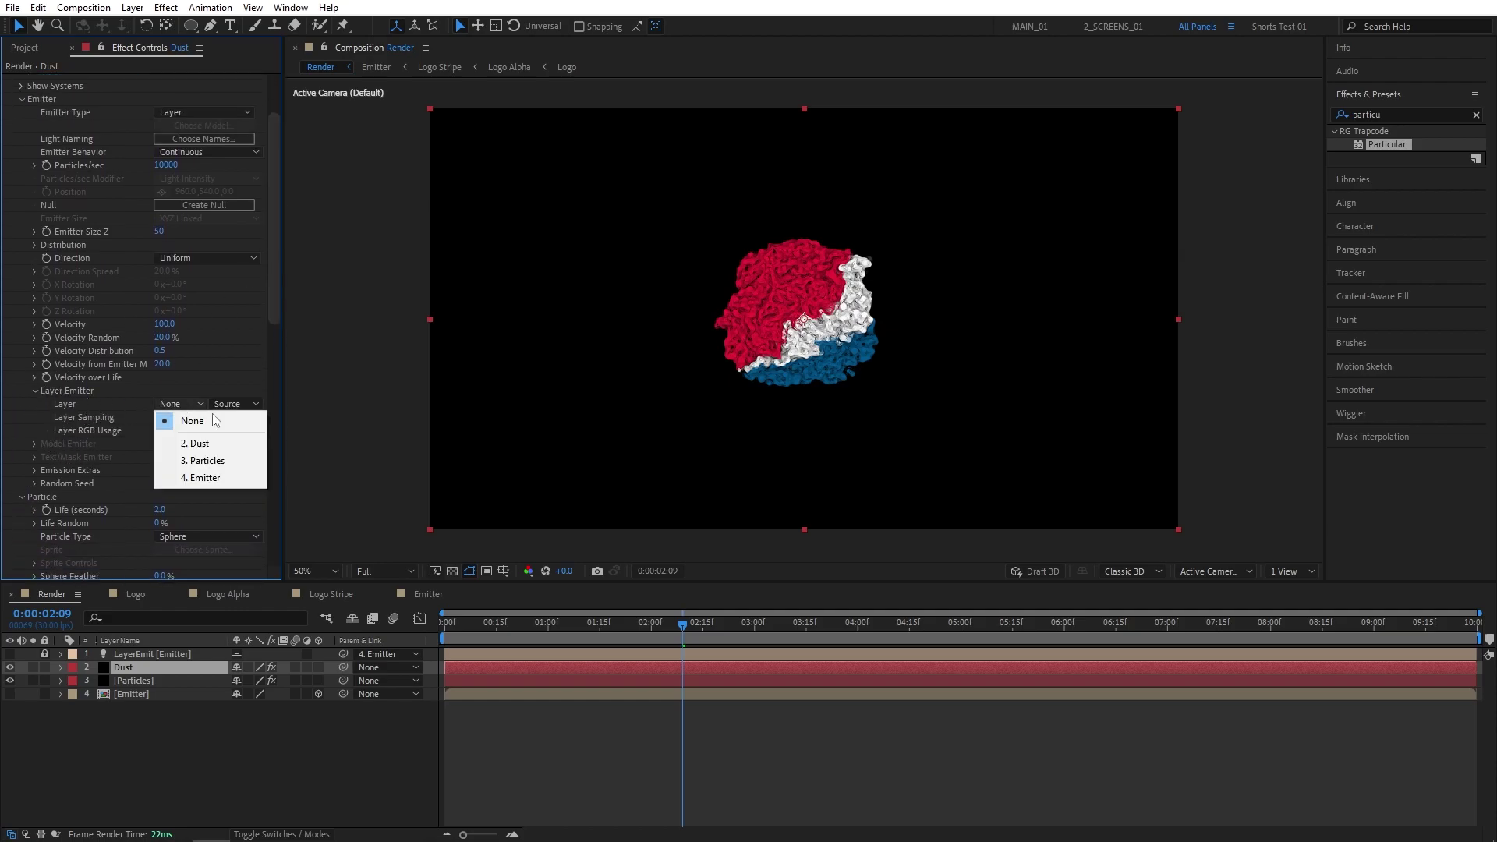
pyautogui.click(206, 478)
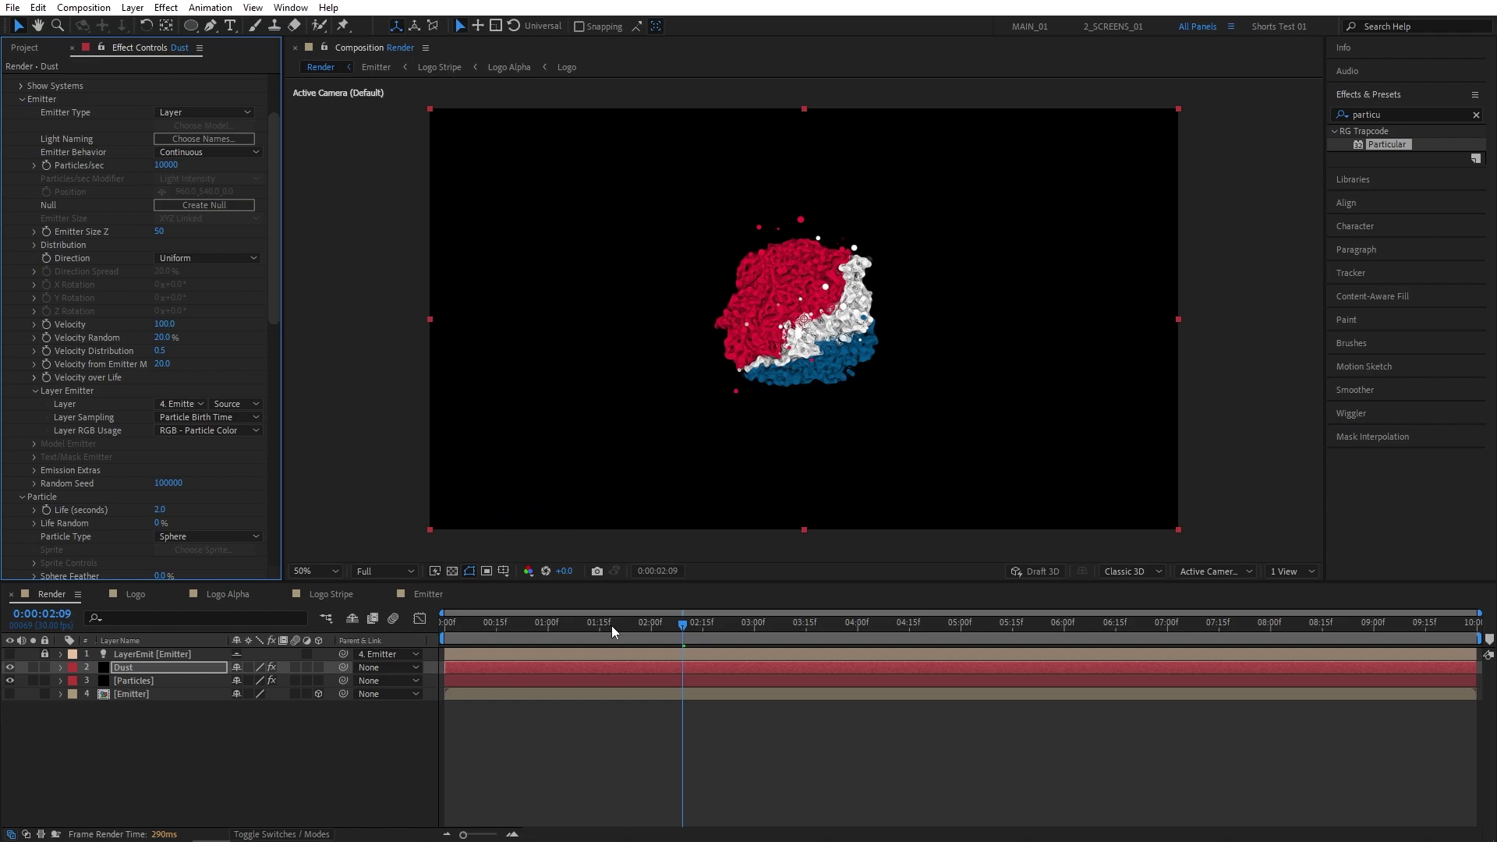
# Add the Logo Alpha composition to the Render timeline and scale it to 95%
pyautogui.moveTo(612, 626); pyautogui.dragTo(568, 625)
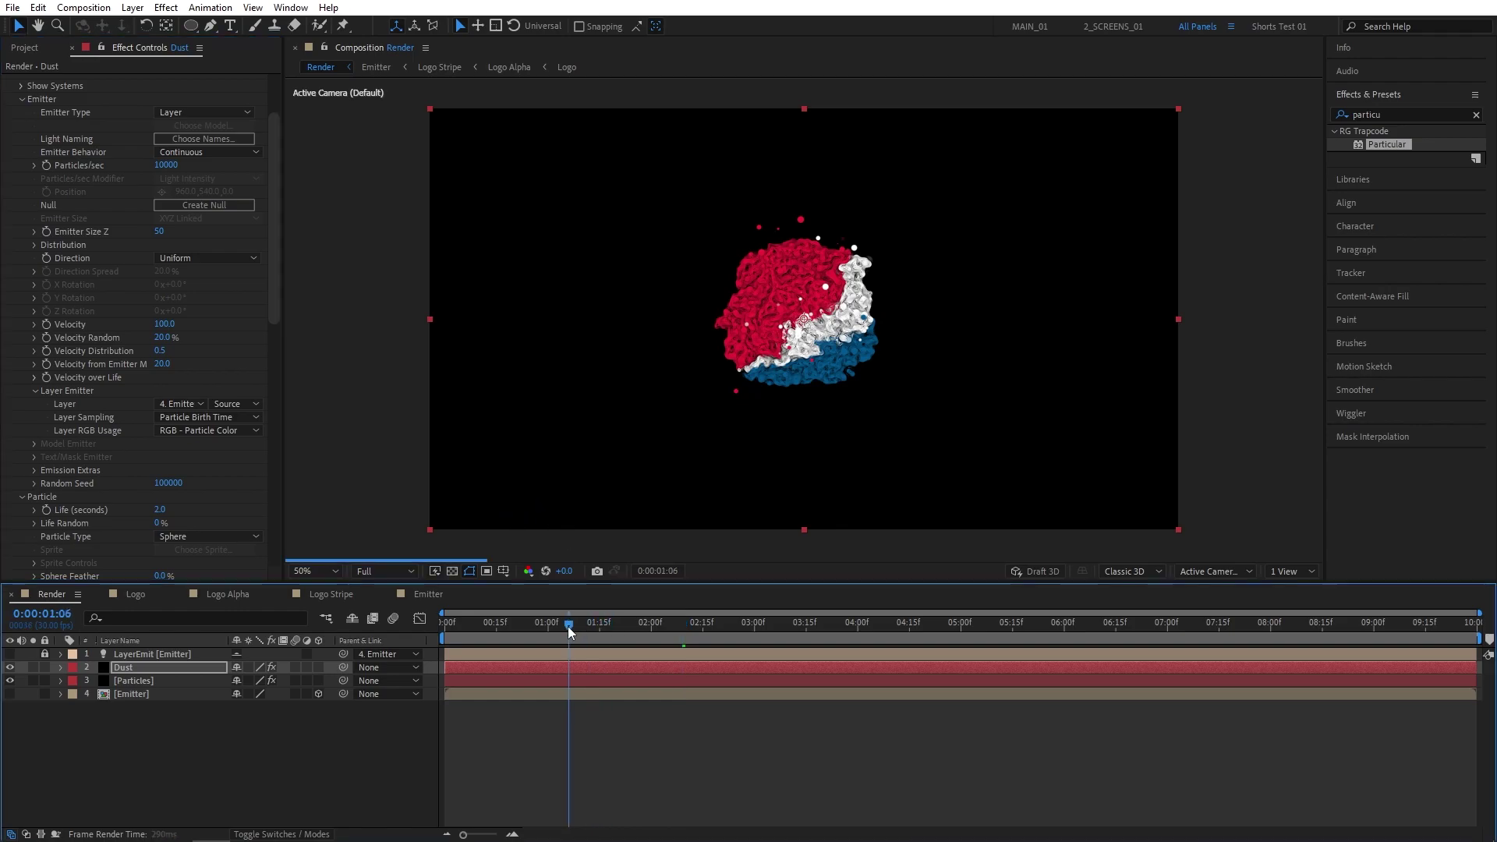
pyautogui.click(35, 49)
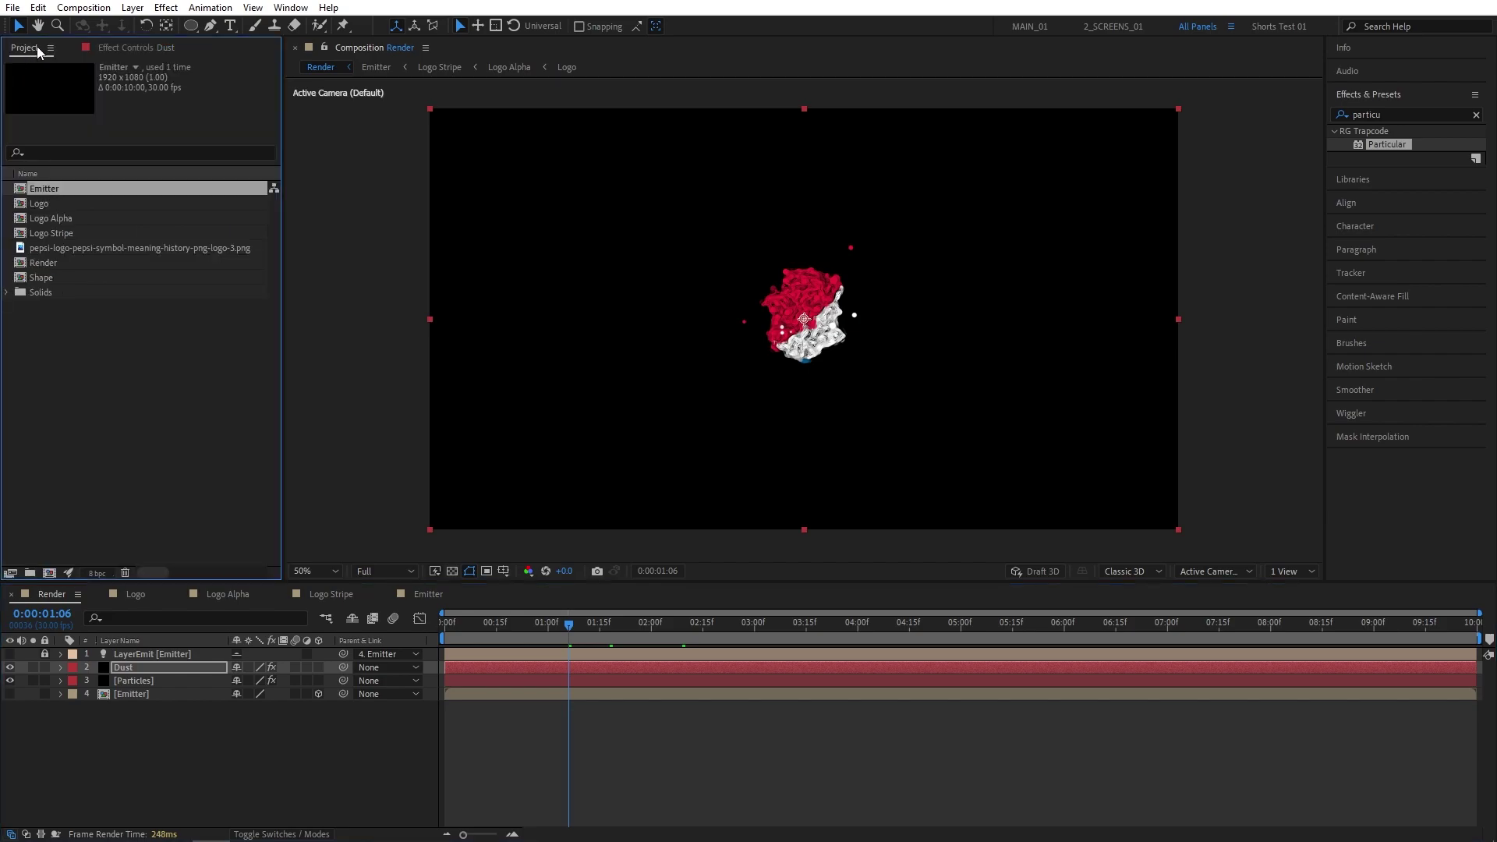
pyautogui.click(120, 308)
pyautogui.click(40, 218)
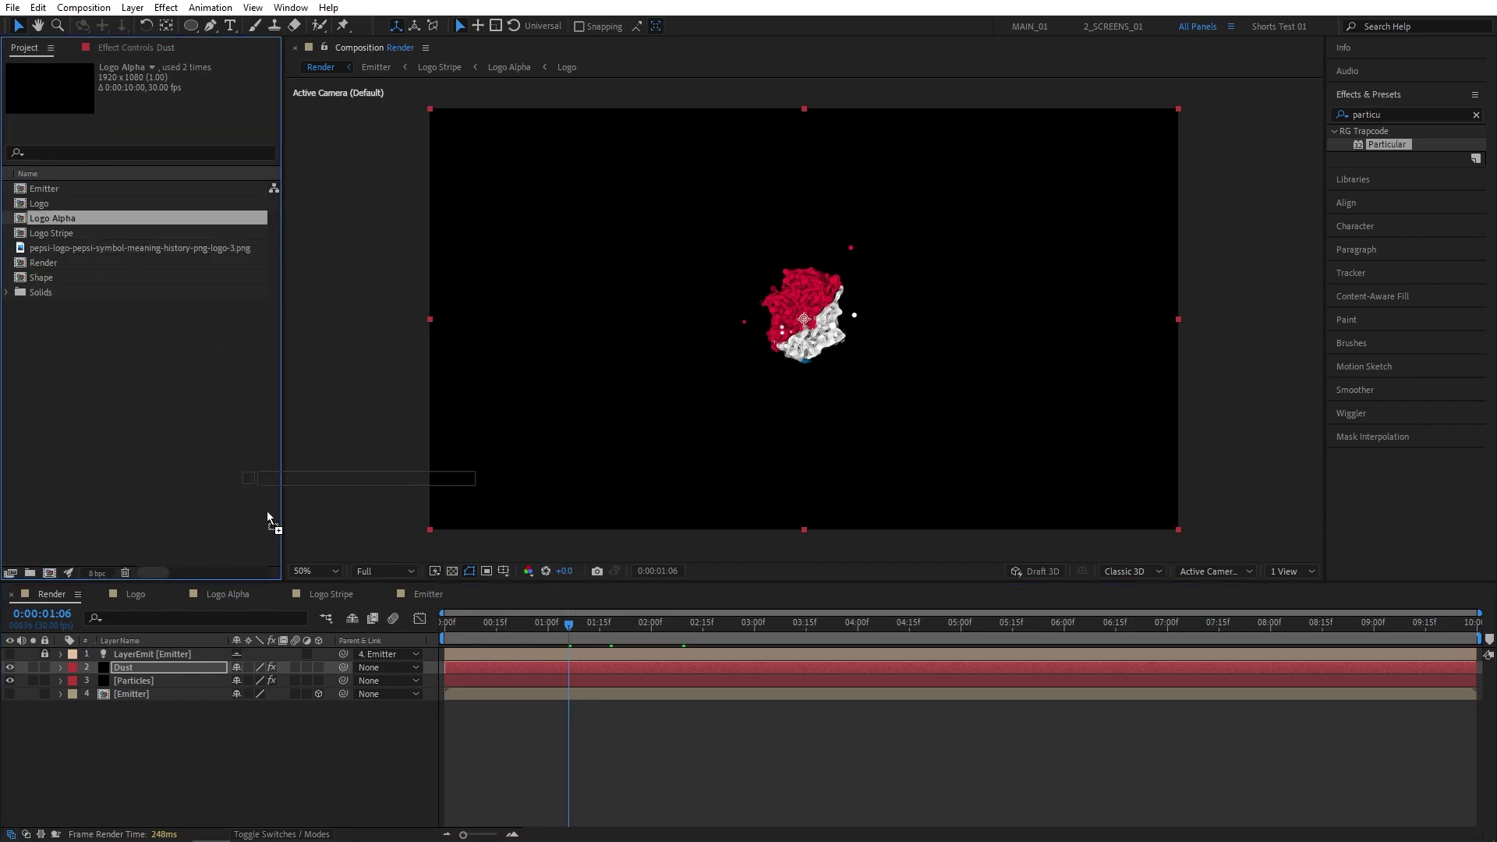
pyautogui.moveTo(109, 744); pyautogui.dragTo(122, 747)
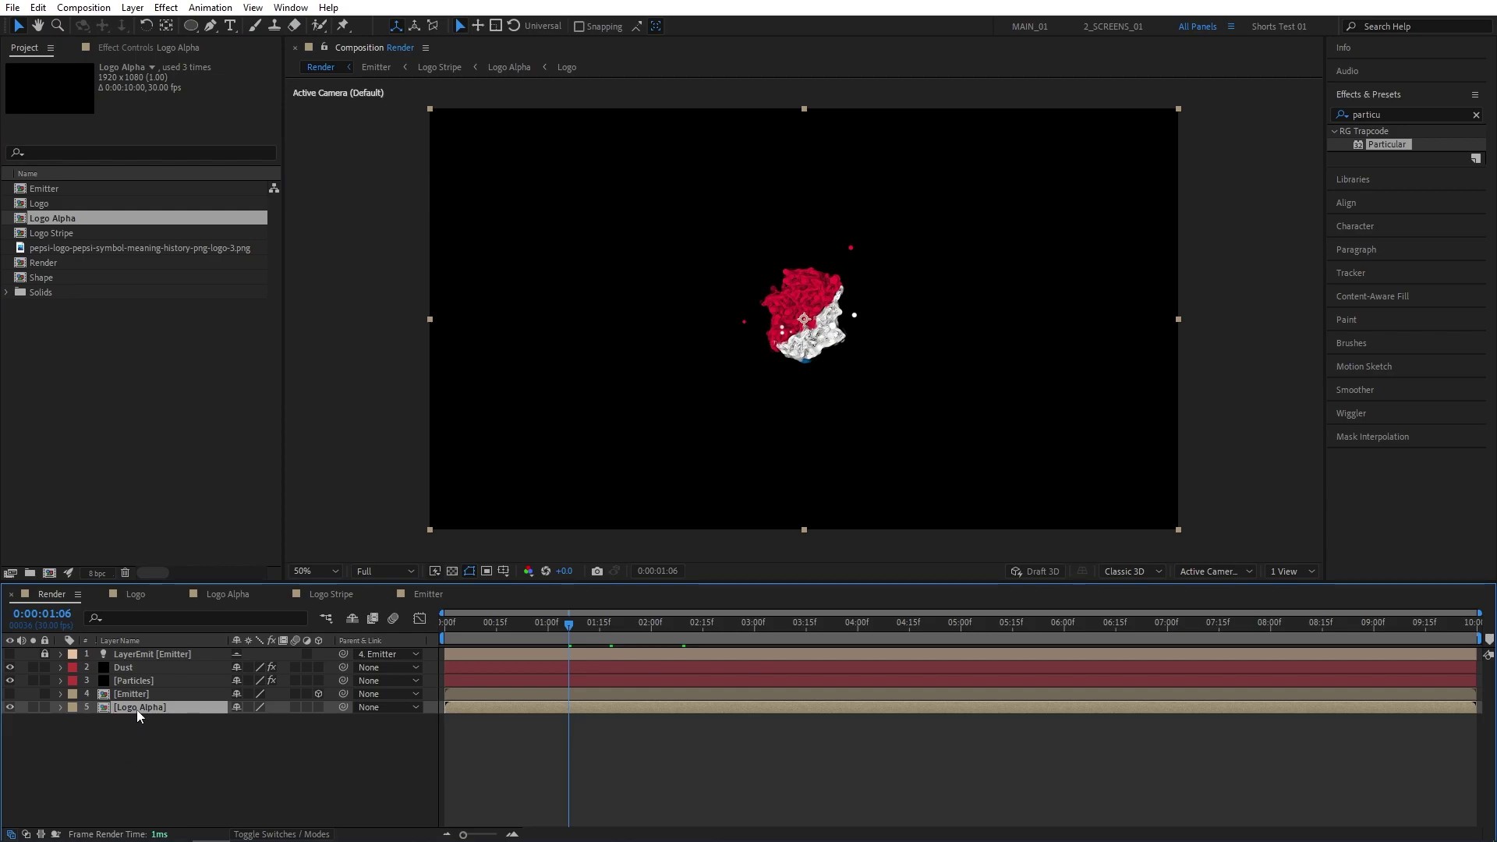
pyautogui.press('s')
pyautogui.click(257, 719)
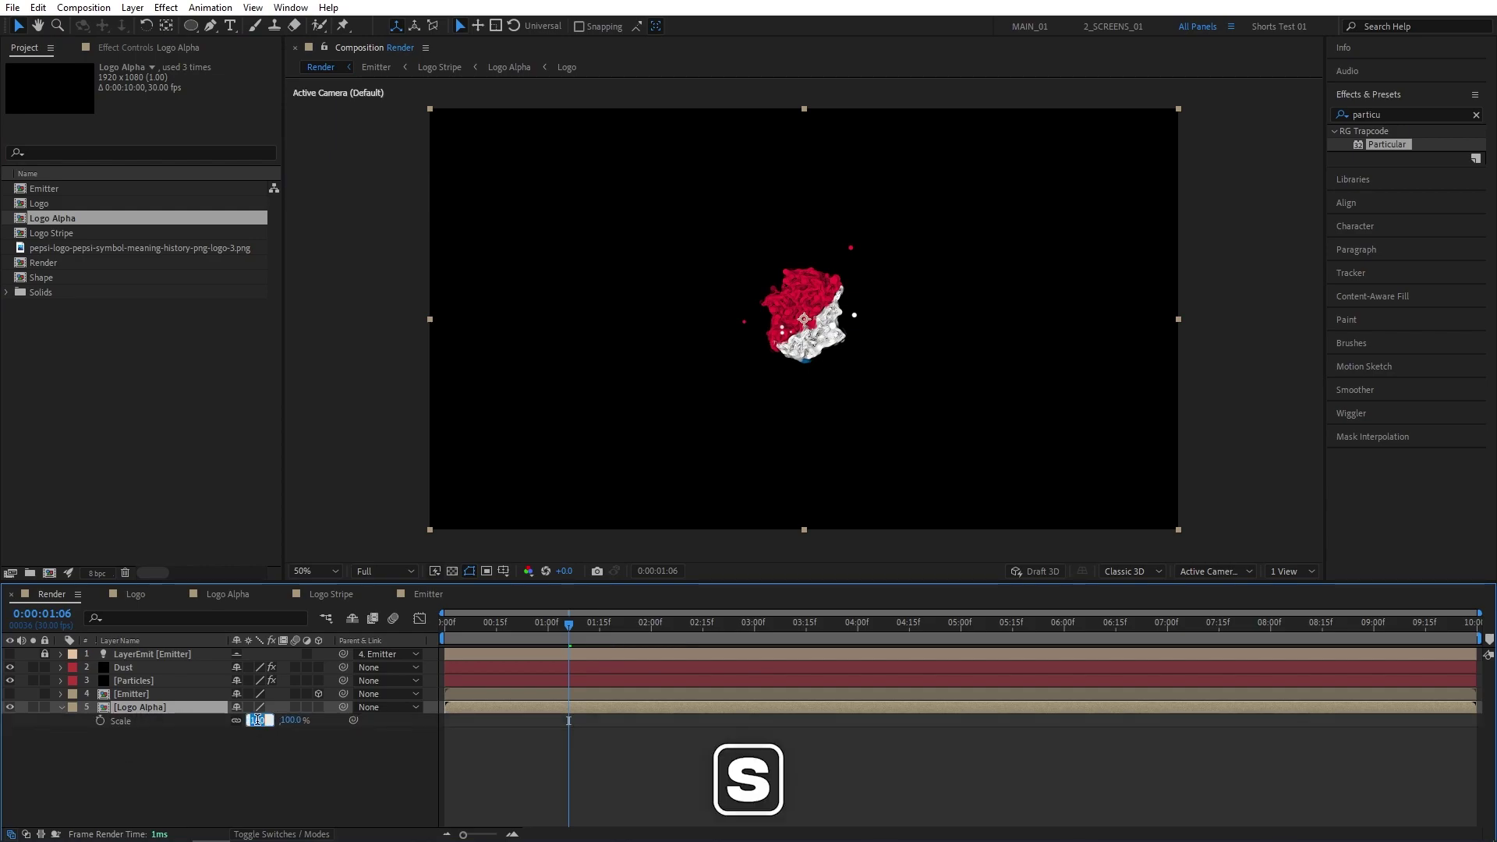
pyautogui.write('95')
pyautogui.press('Return')
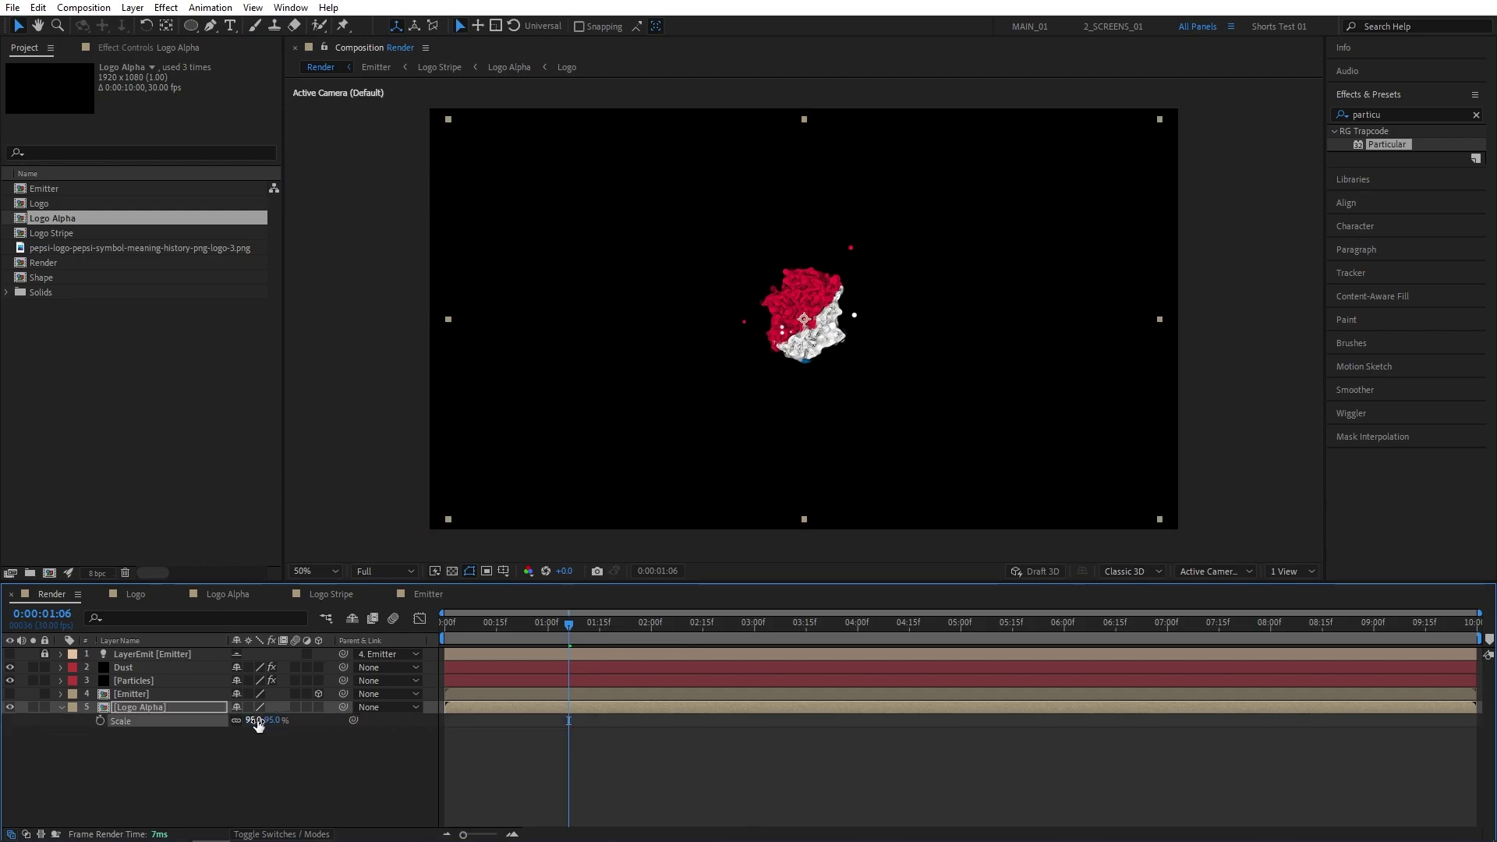
pyautogui.click(344, 793)
# Preview the animation, return to 0:00:04:15, and select the Dust through Logo Alpha layers
pyautogui.press('space')
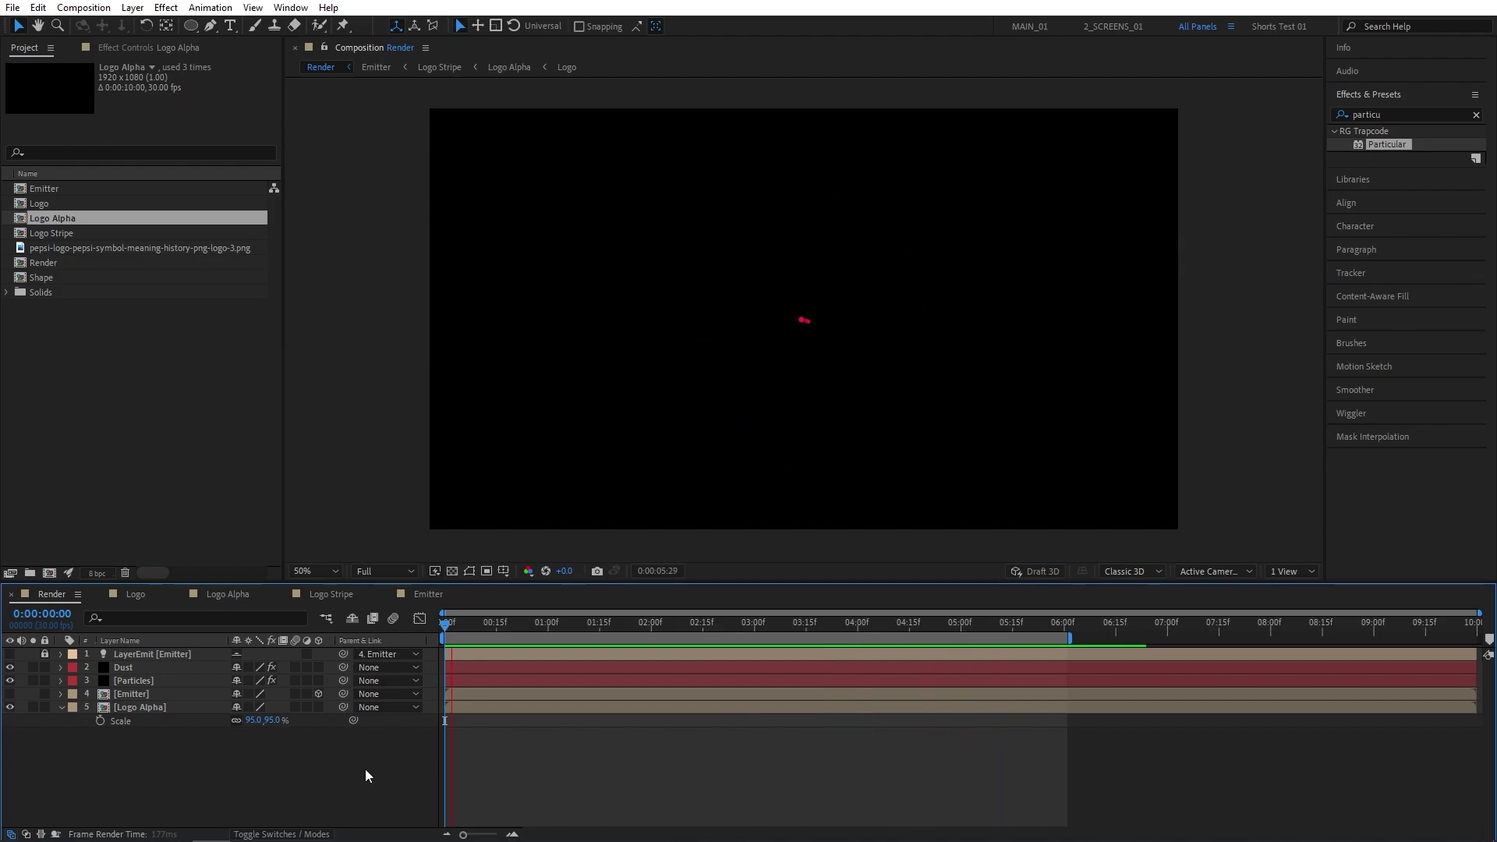
pyautogui.press('space')
pyautogui.moveTo(833, 624); pyautogui.dragTo(904, 652)
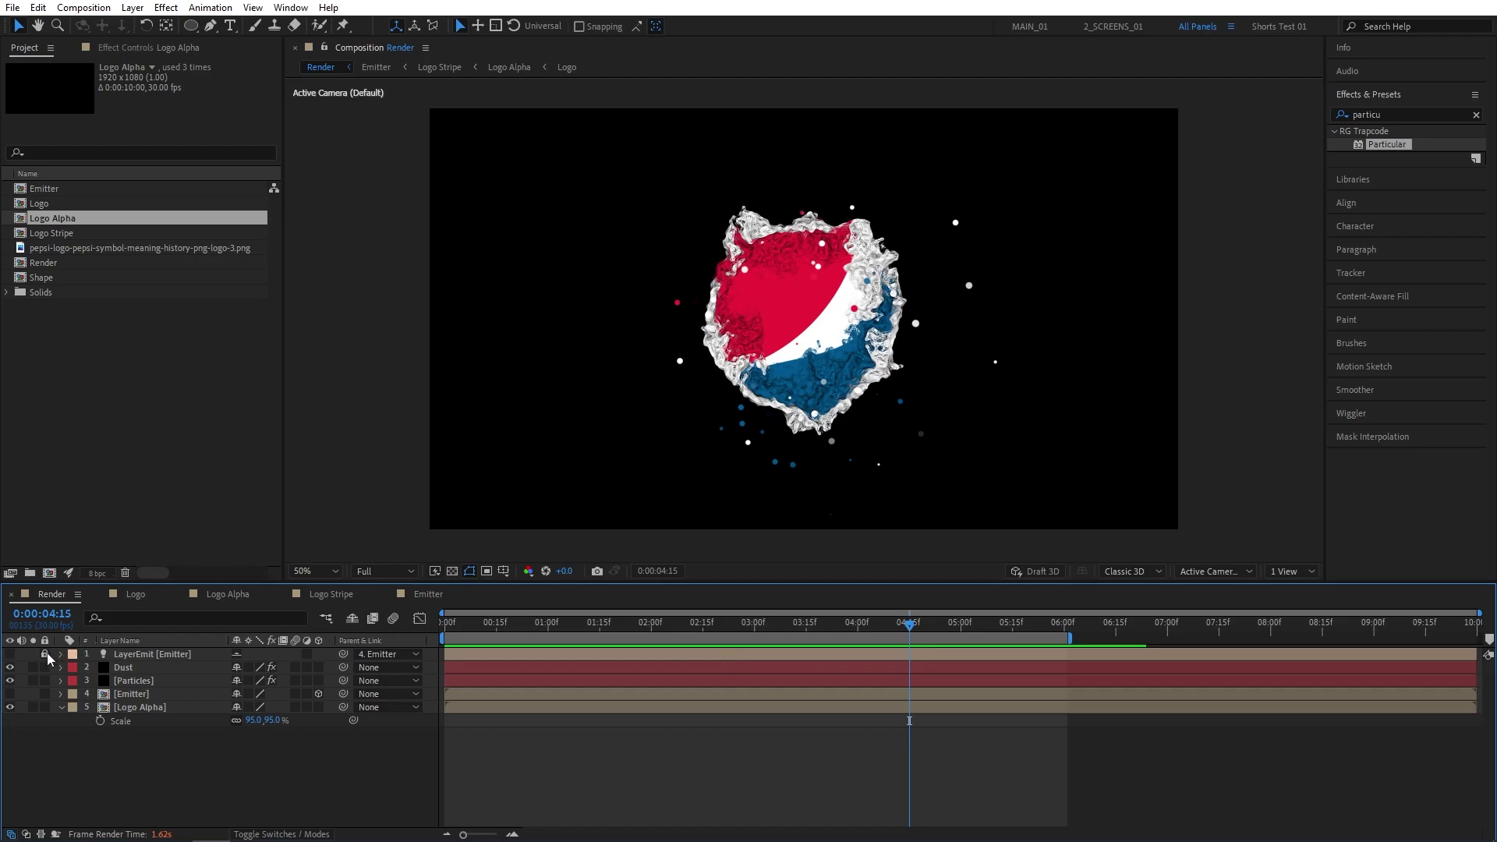
pyautogui.moveTo(193, 771); pyautogui.dragTo(121, 661)
# Precompose the selected layers into a new composition named Final
pyautogui.rightClick(143, 652)
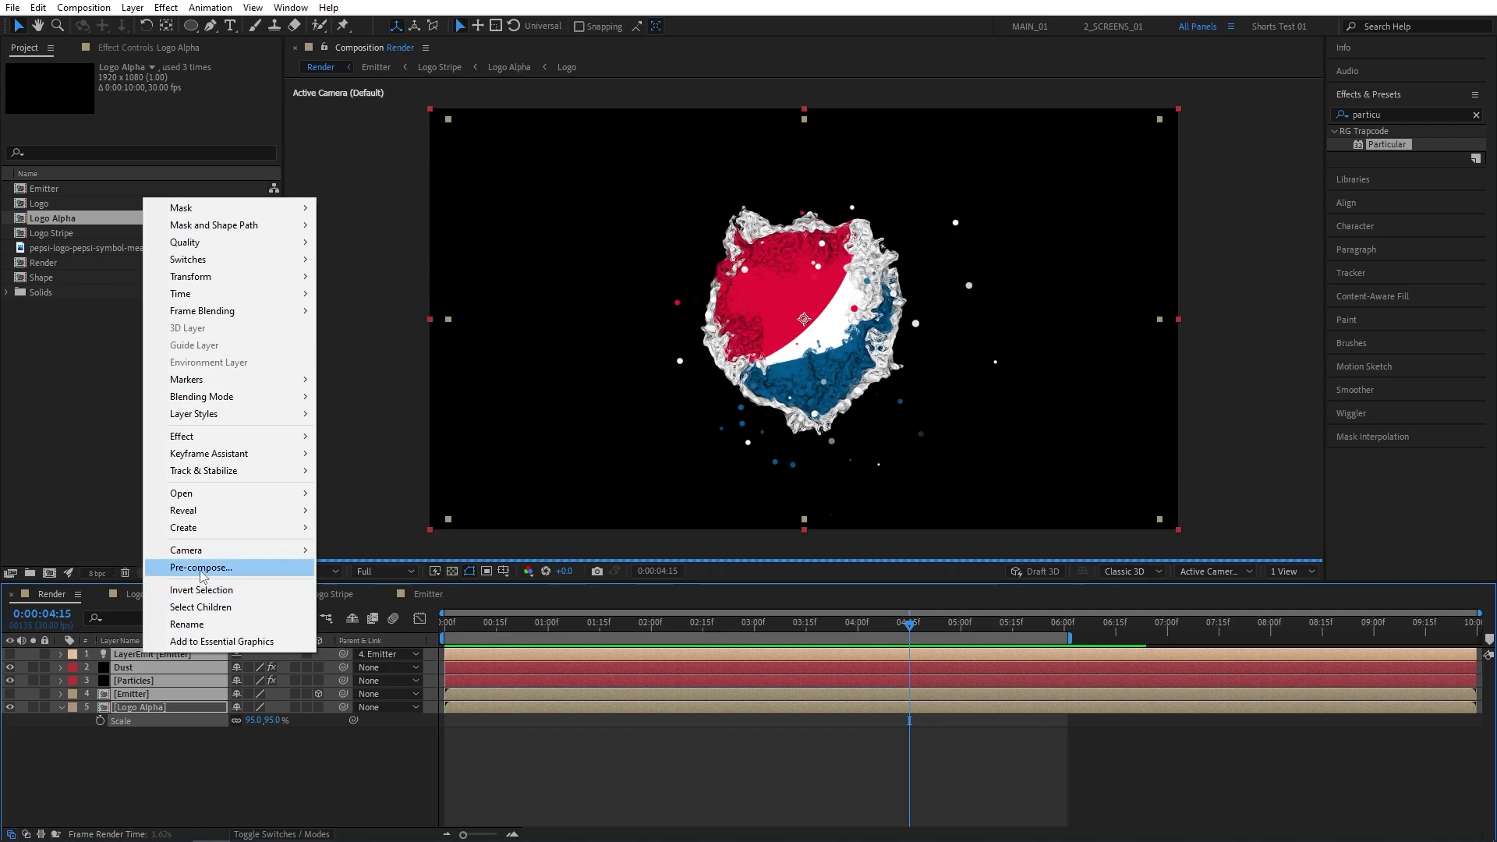
pyautogui.click(200, 567)
pyautogui.write('Final')
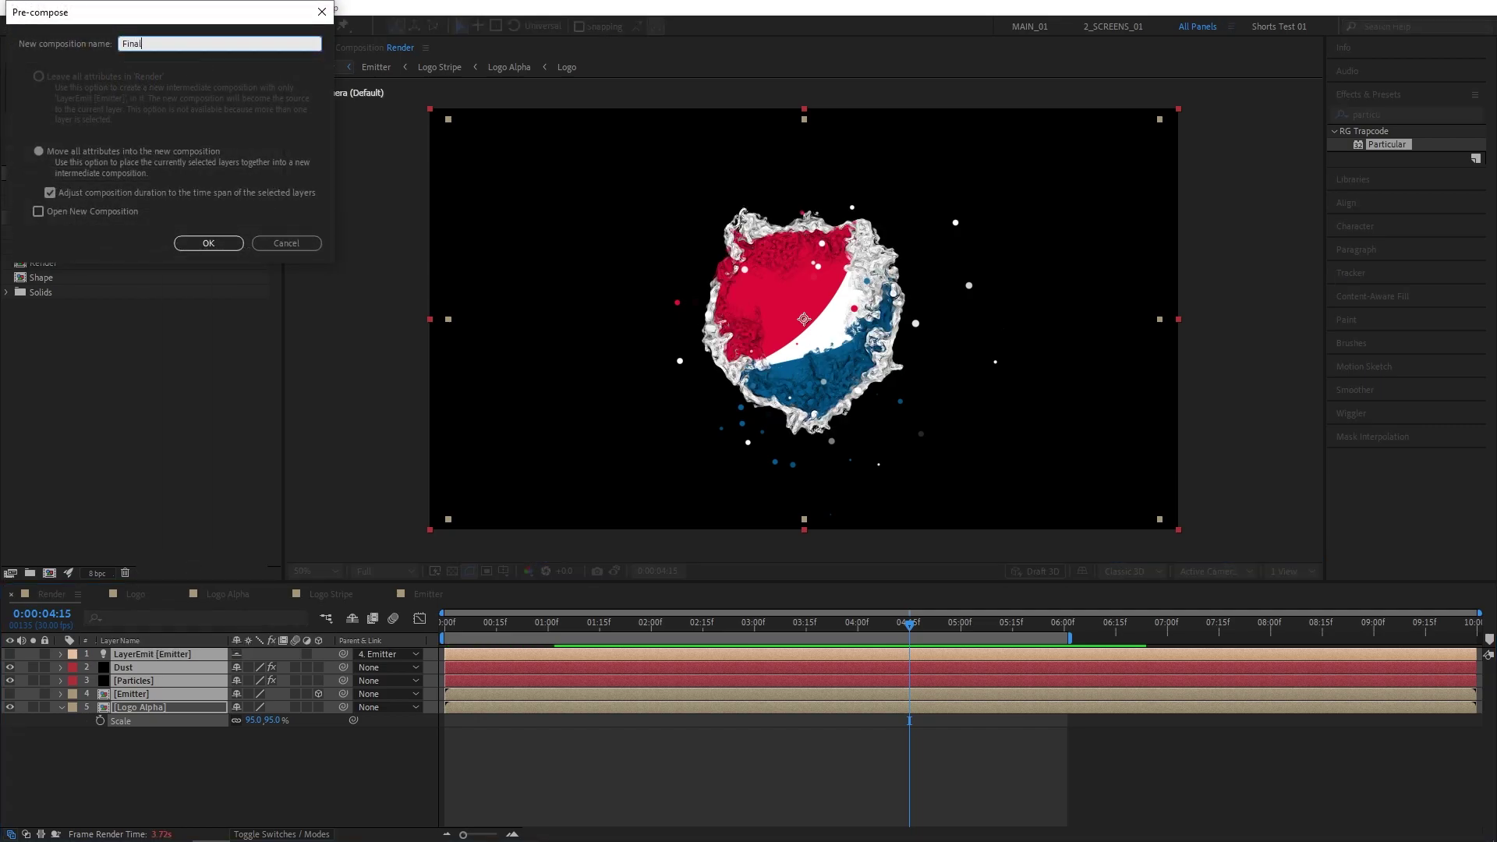
pyautogui.press('Return')
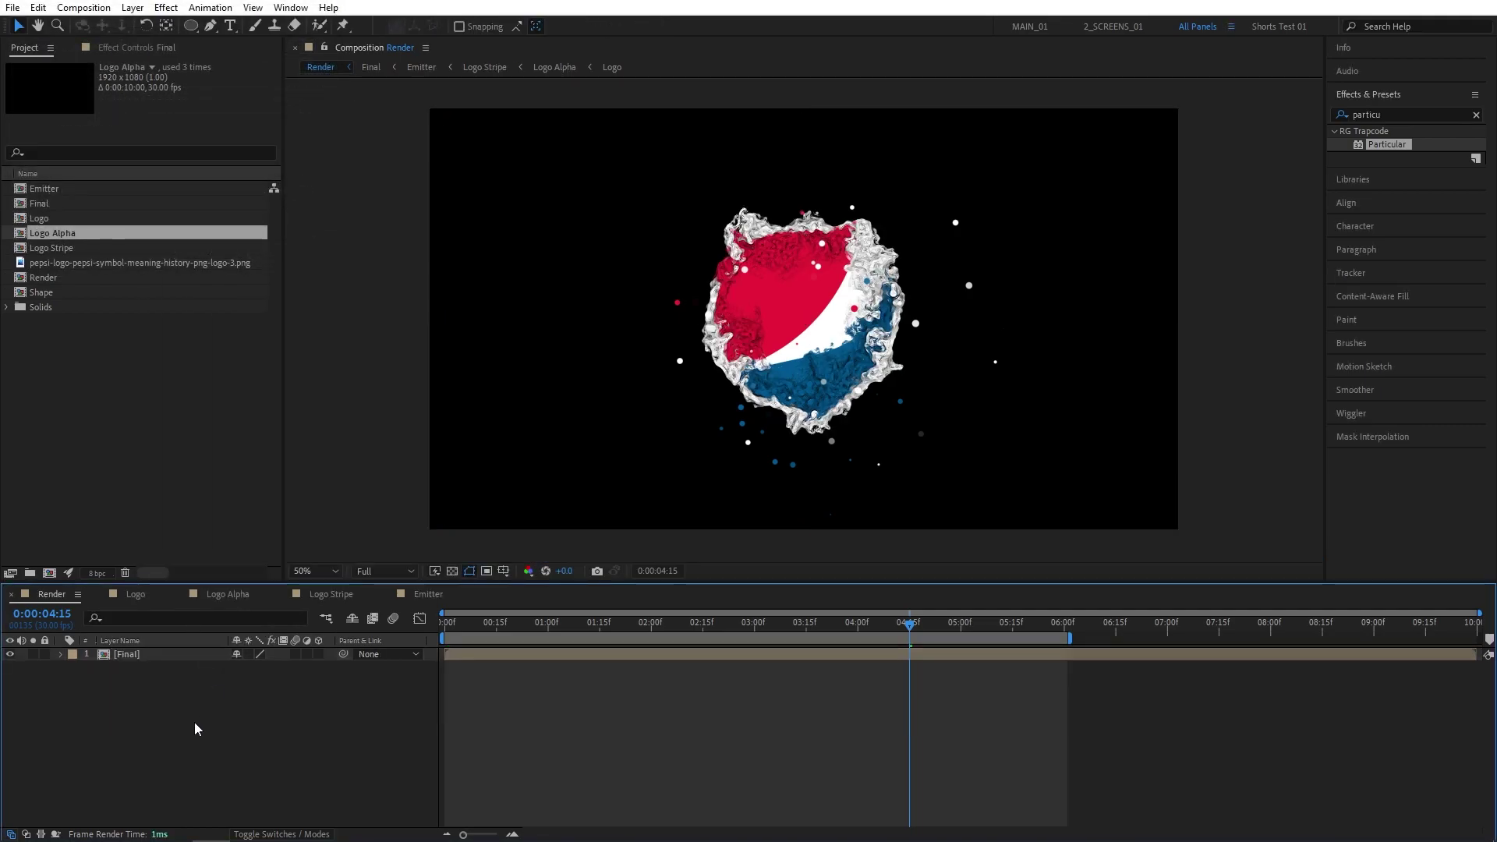
# Create a light grey solid named BG and place it beneath the Final layer
pyautogui.click(133, 7)
pyautogui.moveTo(234, 25)
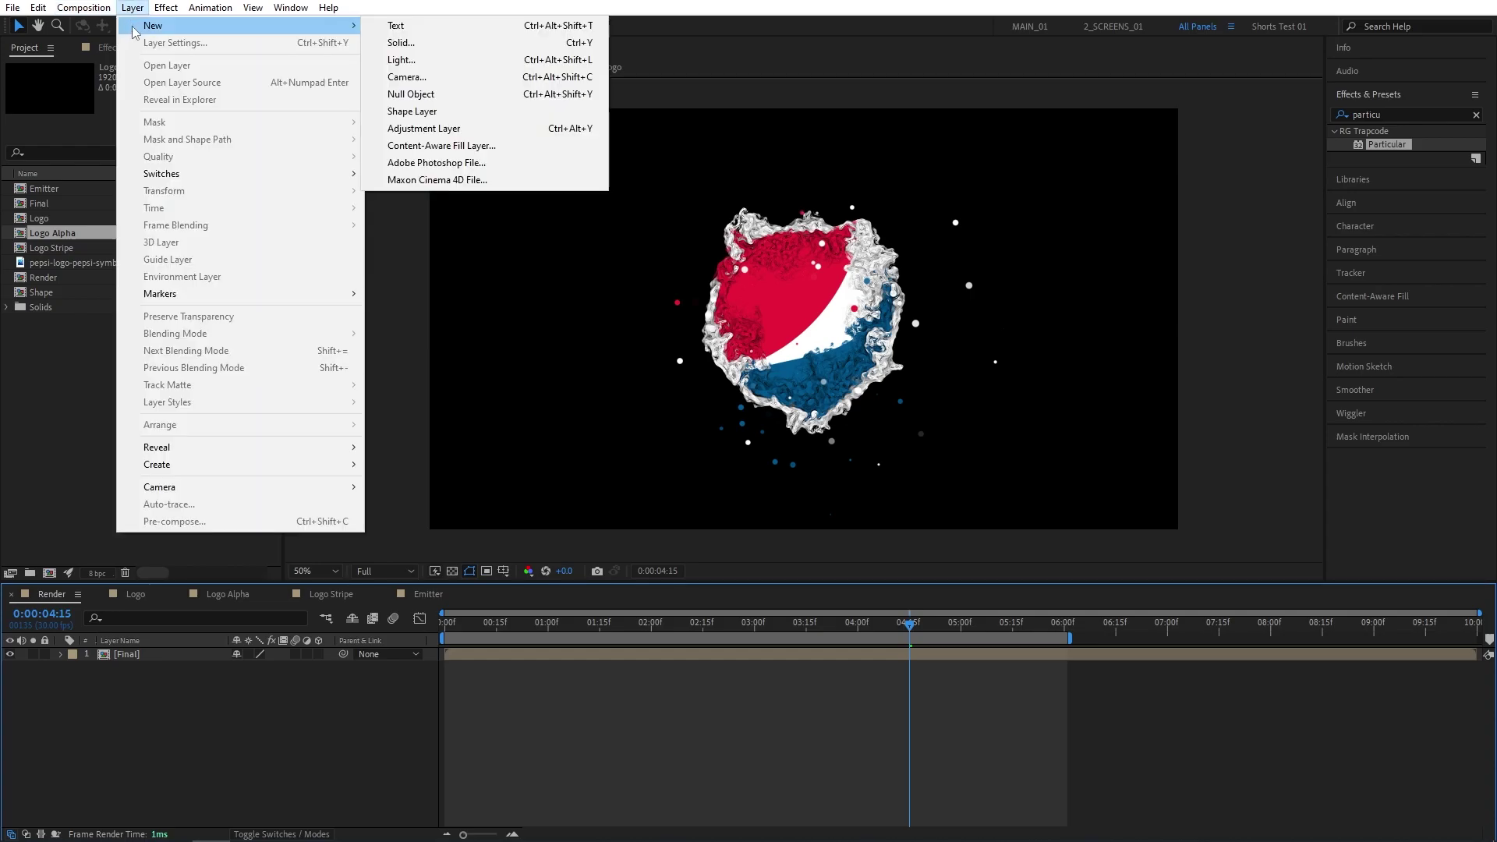
pyautogui.click(411, 43)
pyautogui.write('BG')
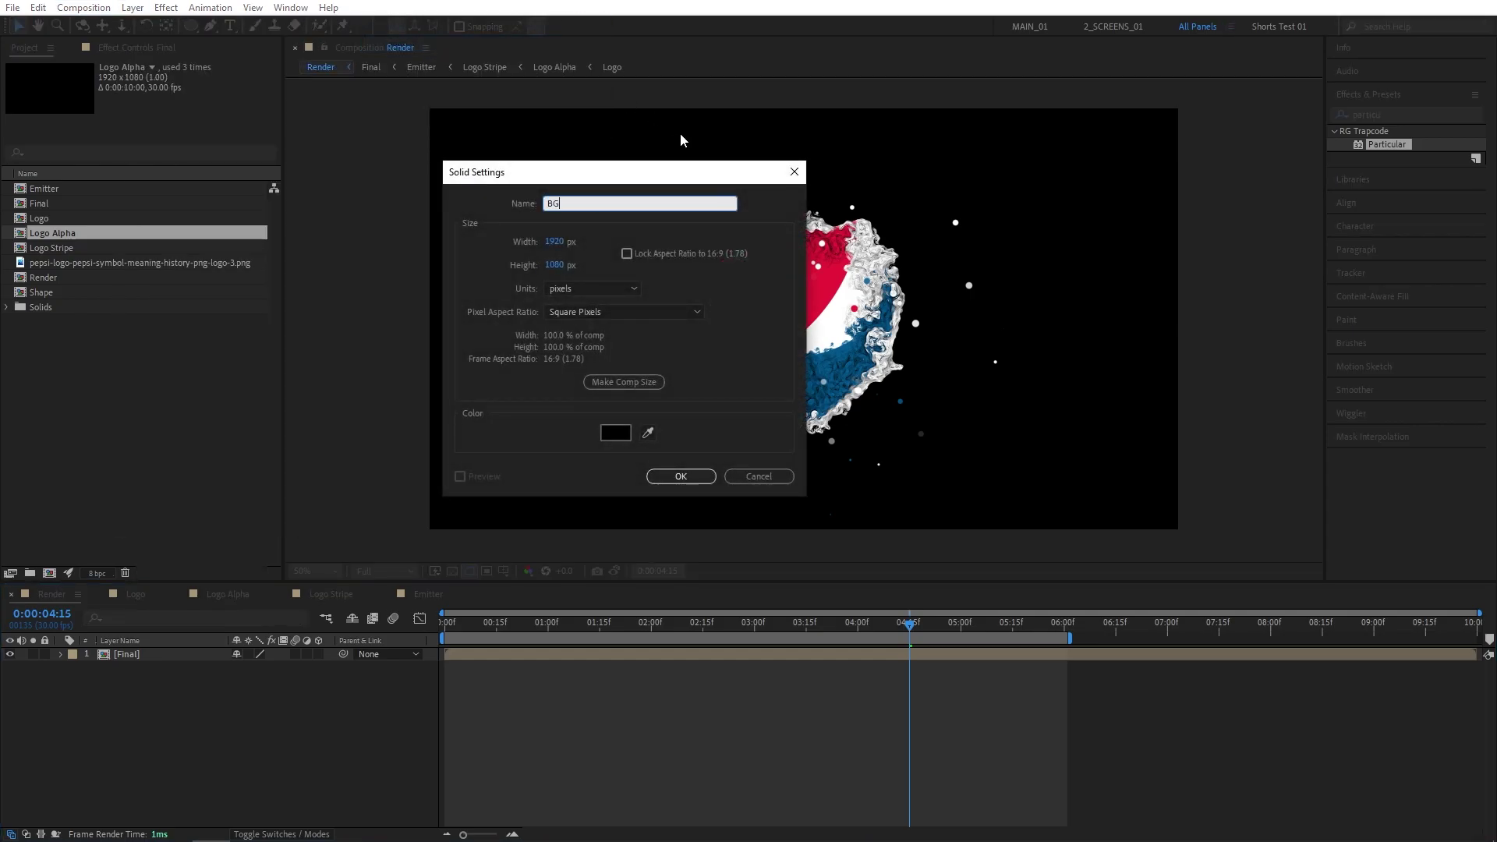
pyautogui.click(615, 432)
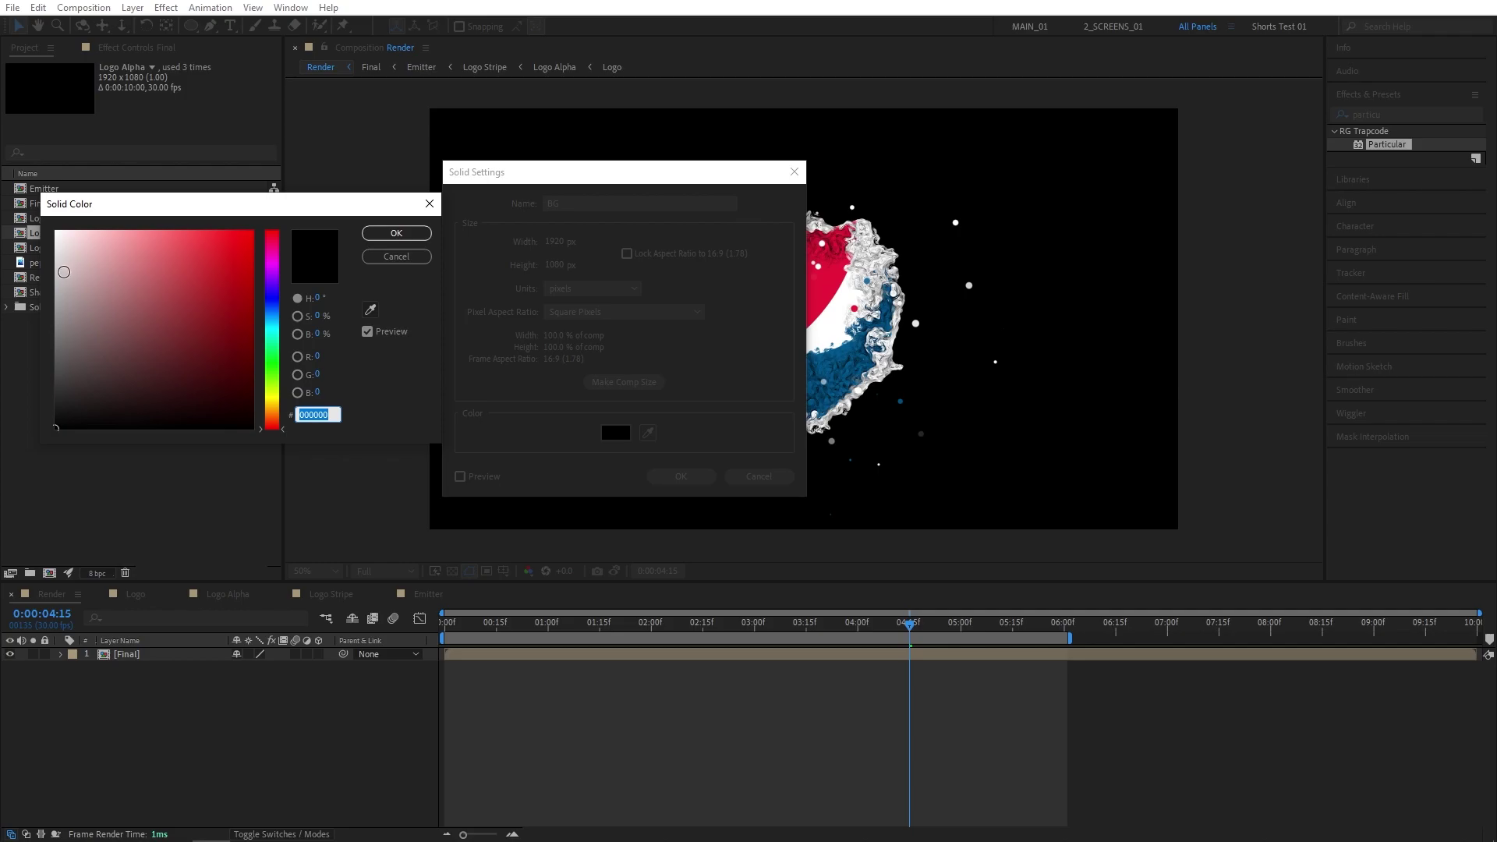
pyautogui.click(48, 277)
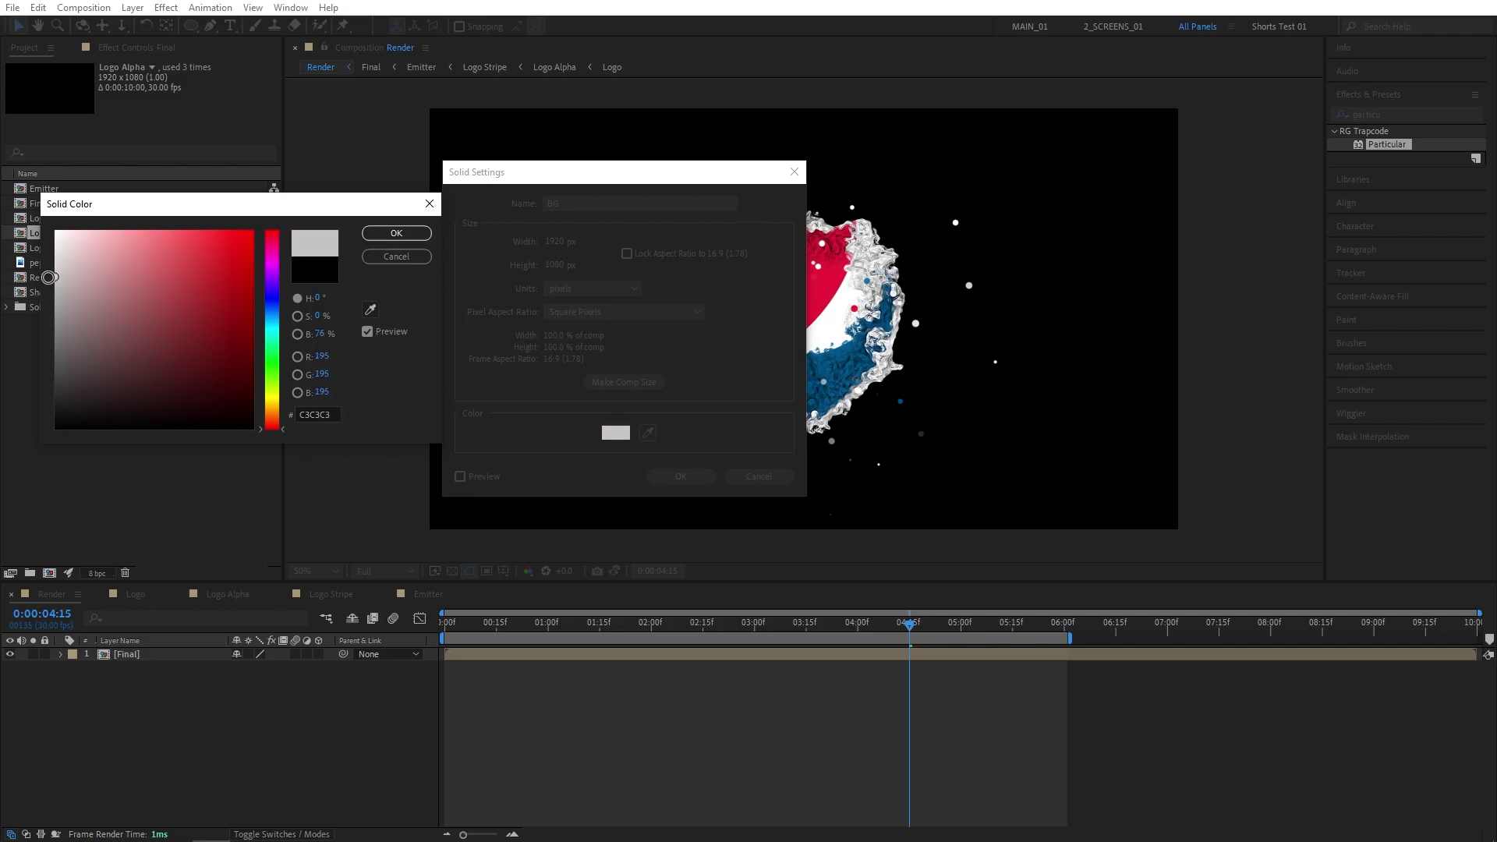
pyautogui.click(396, 233)
pyautogui.click(681, 477)
pyautogui.moveTo(127, 655); pyautogui.dragTo(147, 719)
pyautogui.click(148, 726)
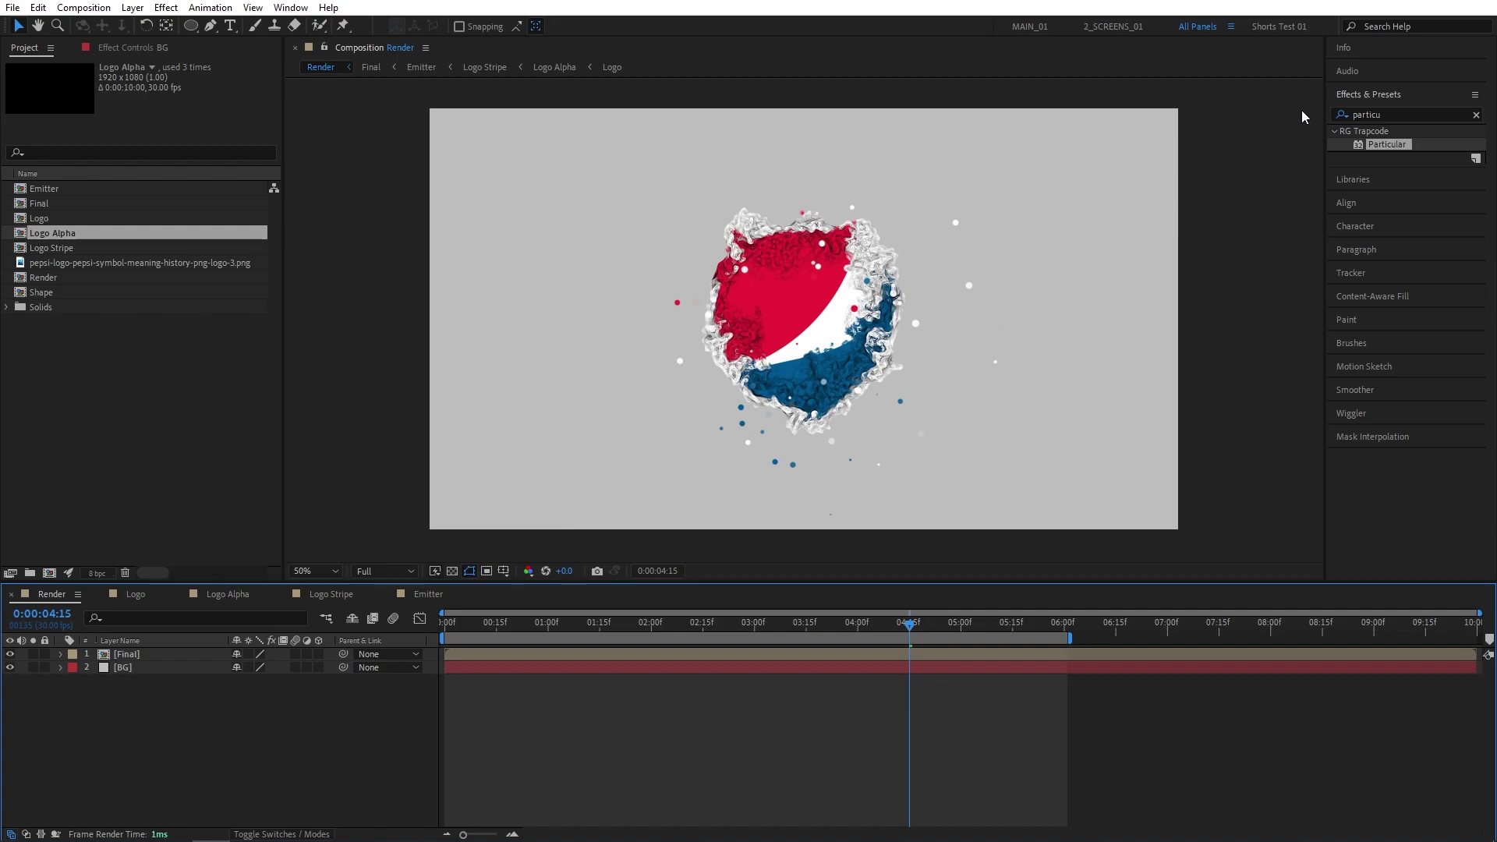
# Apply Drop Shadow to the Final layer with 180° direction, distance 30 and softness 100
pyautogui.click(1376, 114)
pyautogui.write('drop shado')
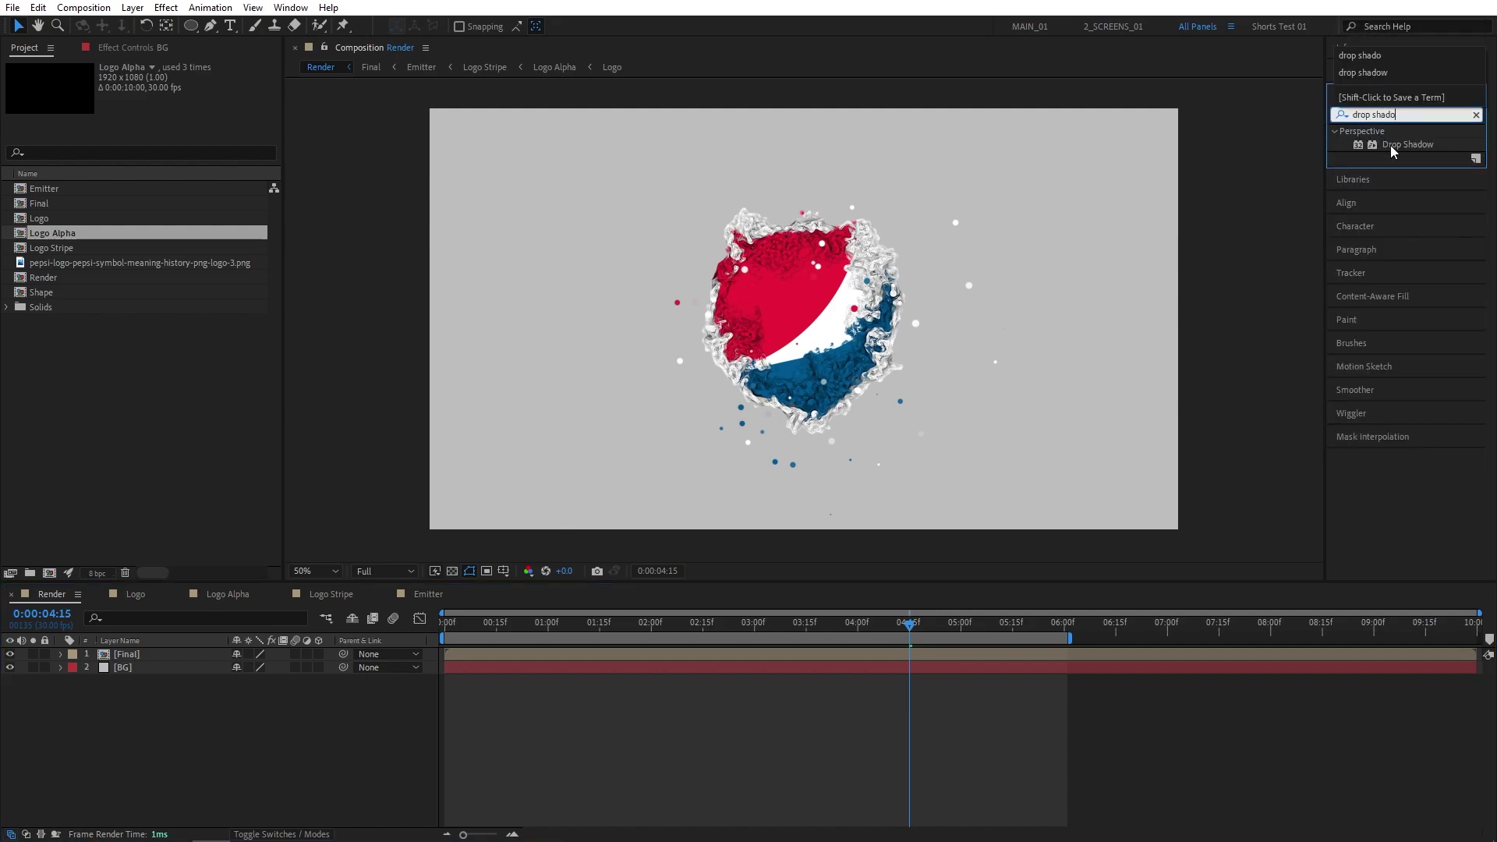
pyautogui.moveTo(1393, 150); pyautogui.dragTo(125, 655)
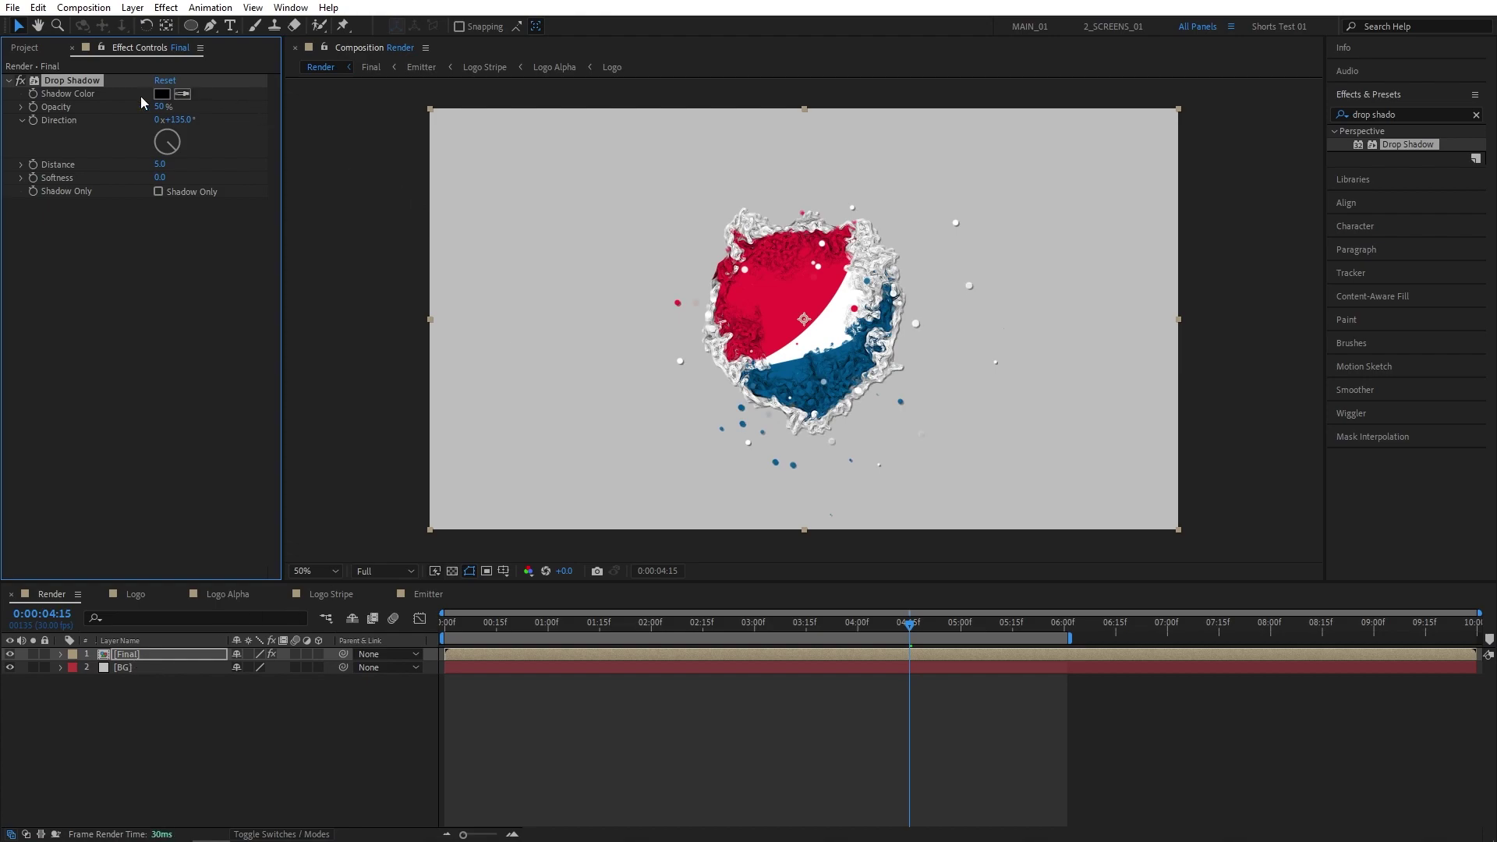
pyautogui.moveTo(162, 164); pyautogui.dragTo(163, 269)
pyautogui.click(160, 177)
pyautogui.write('100')
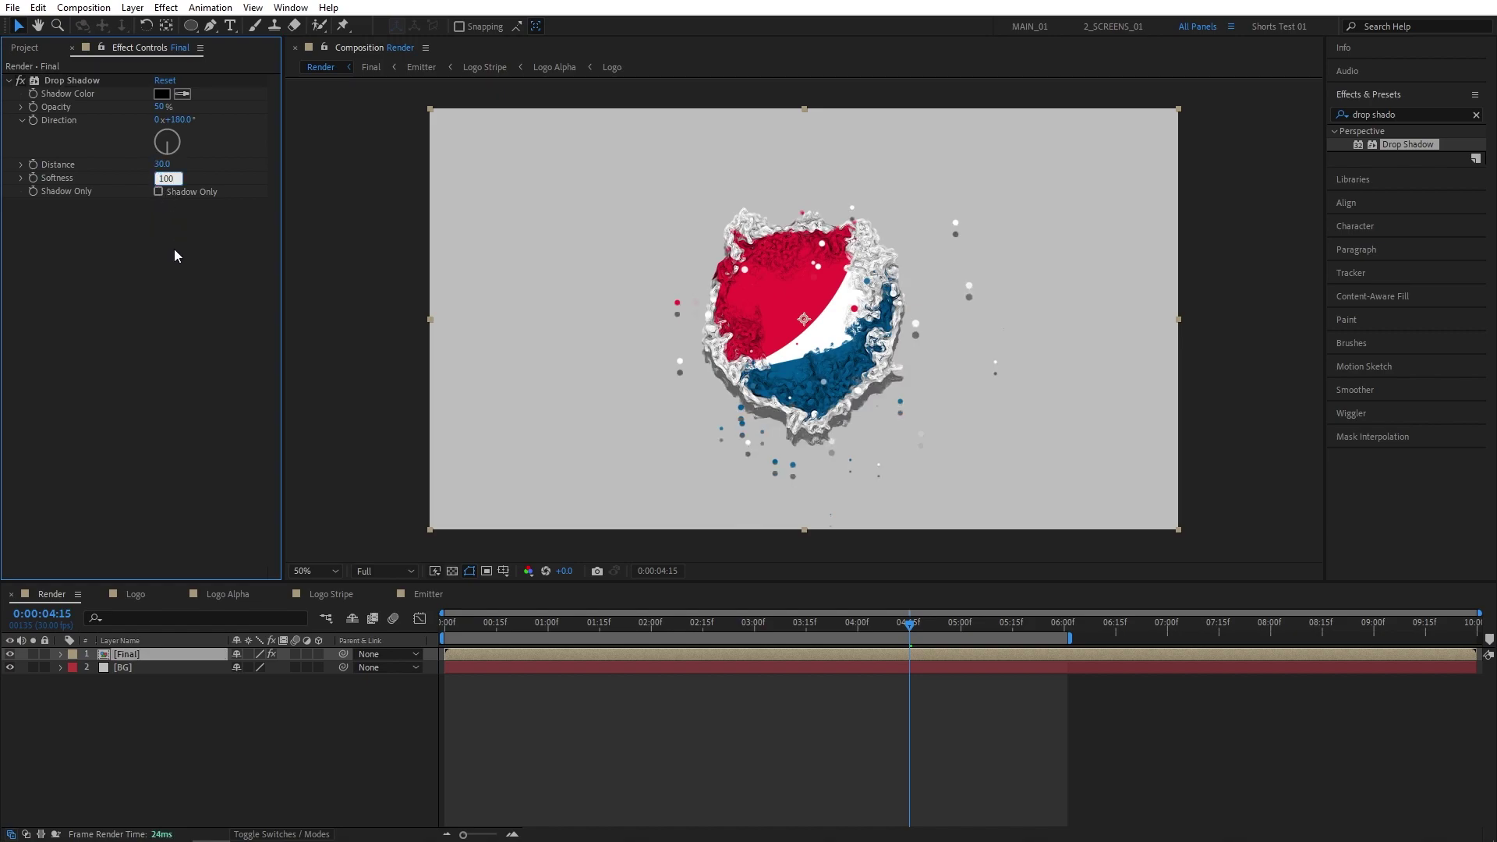
pyautogui.press('Return')
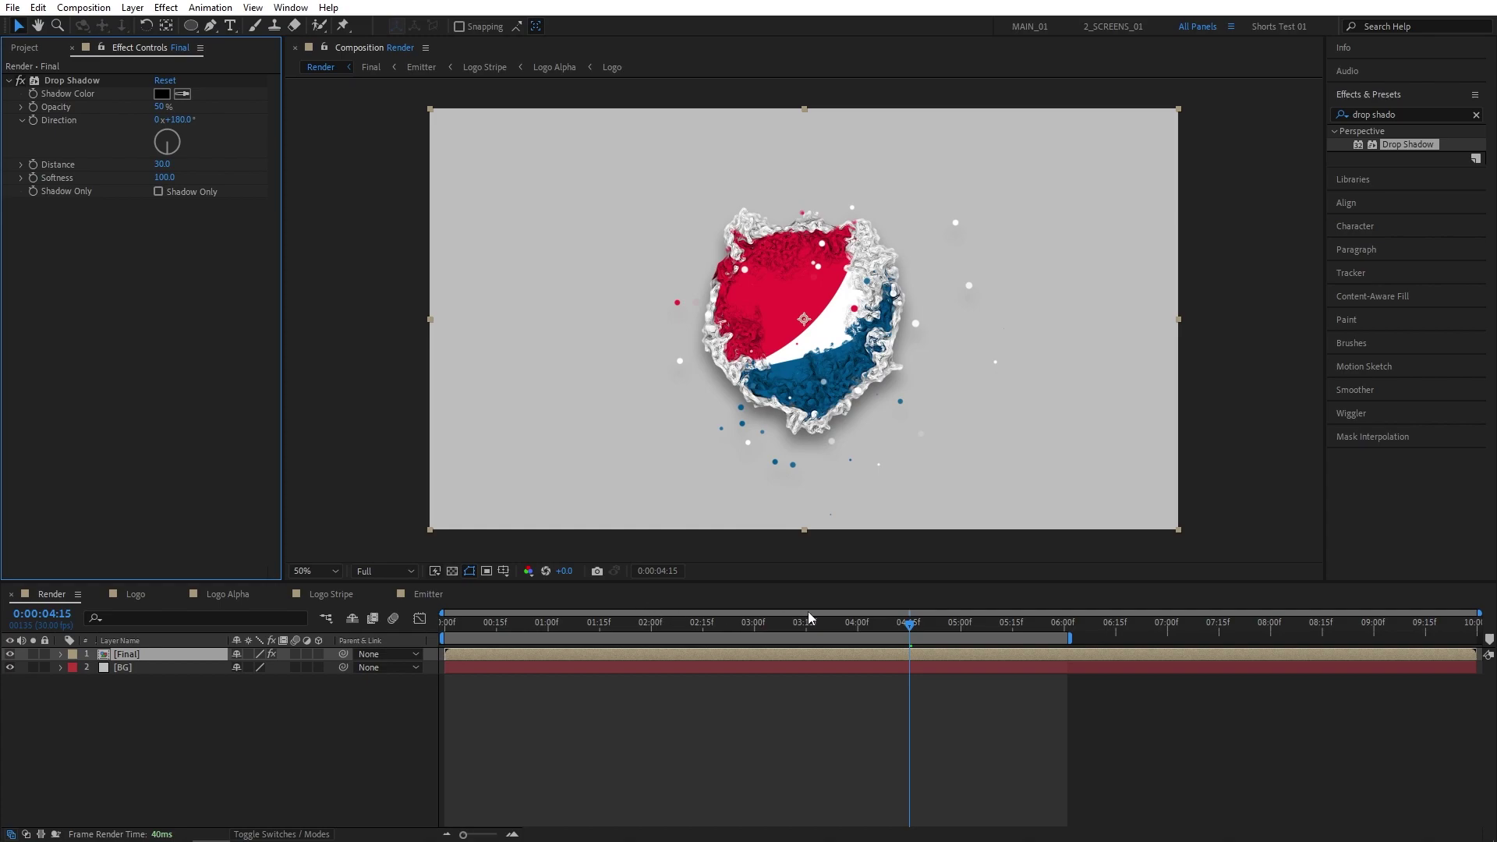
# Preview the shadowed logo animation from the start, then rewind to about one second
pyautogui.moveTo(812, 624); pyautogui.dragTo(418, 651)
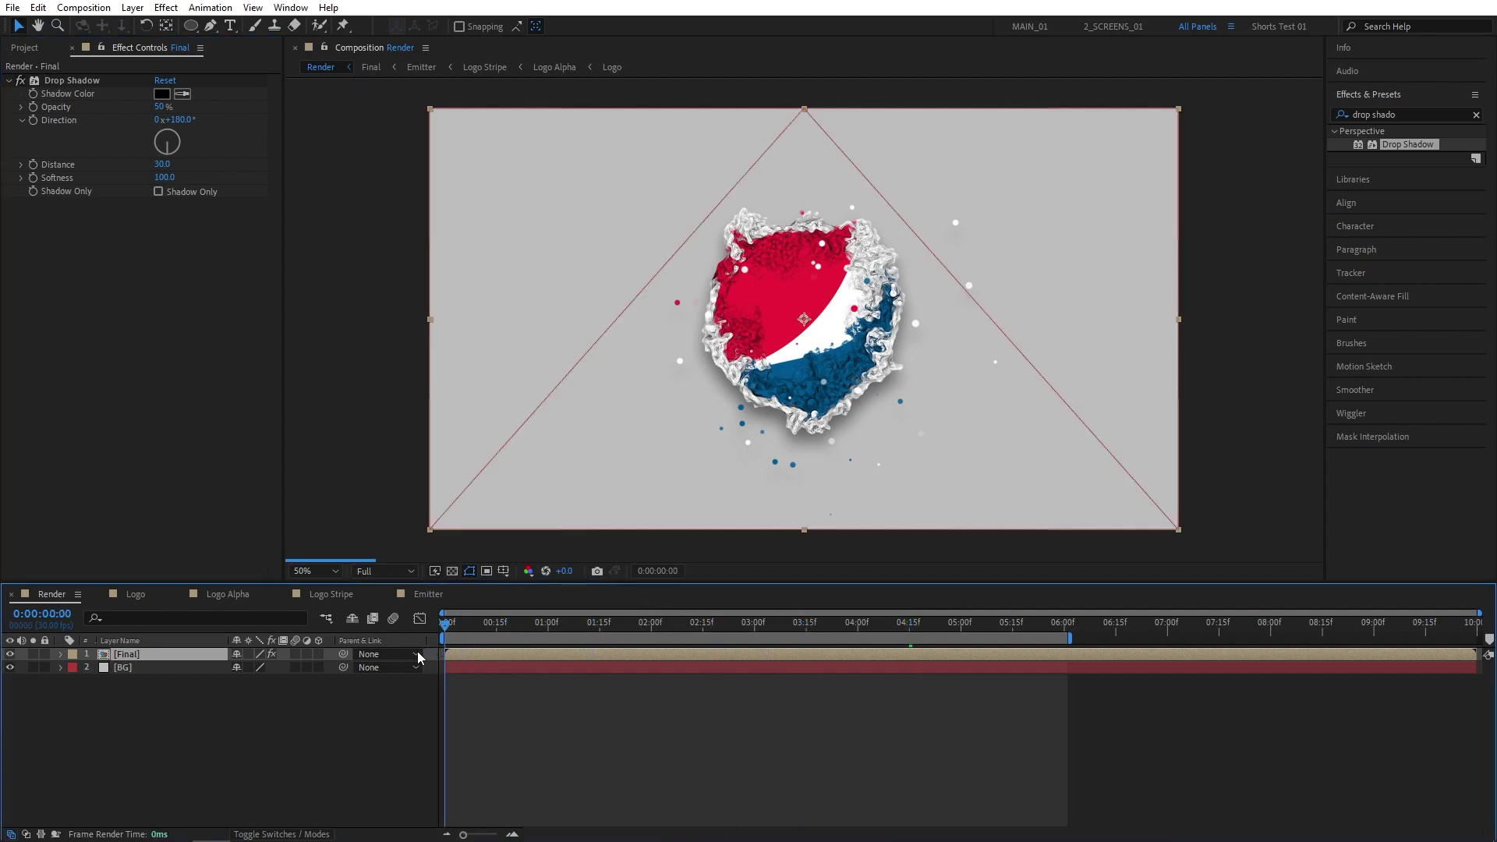
pyautogui.press('space')
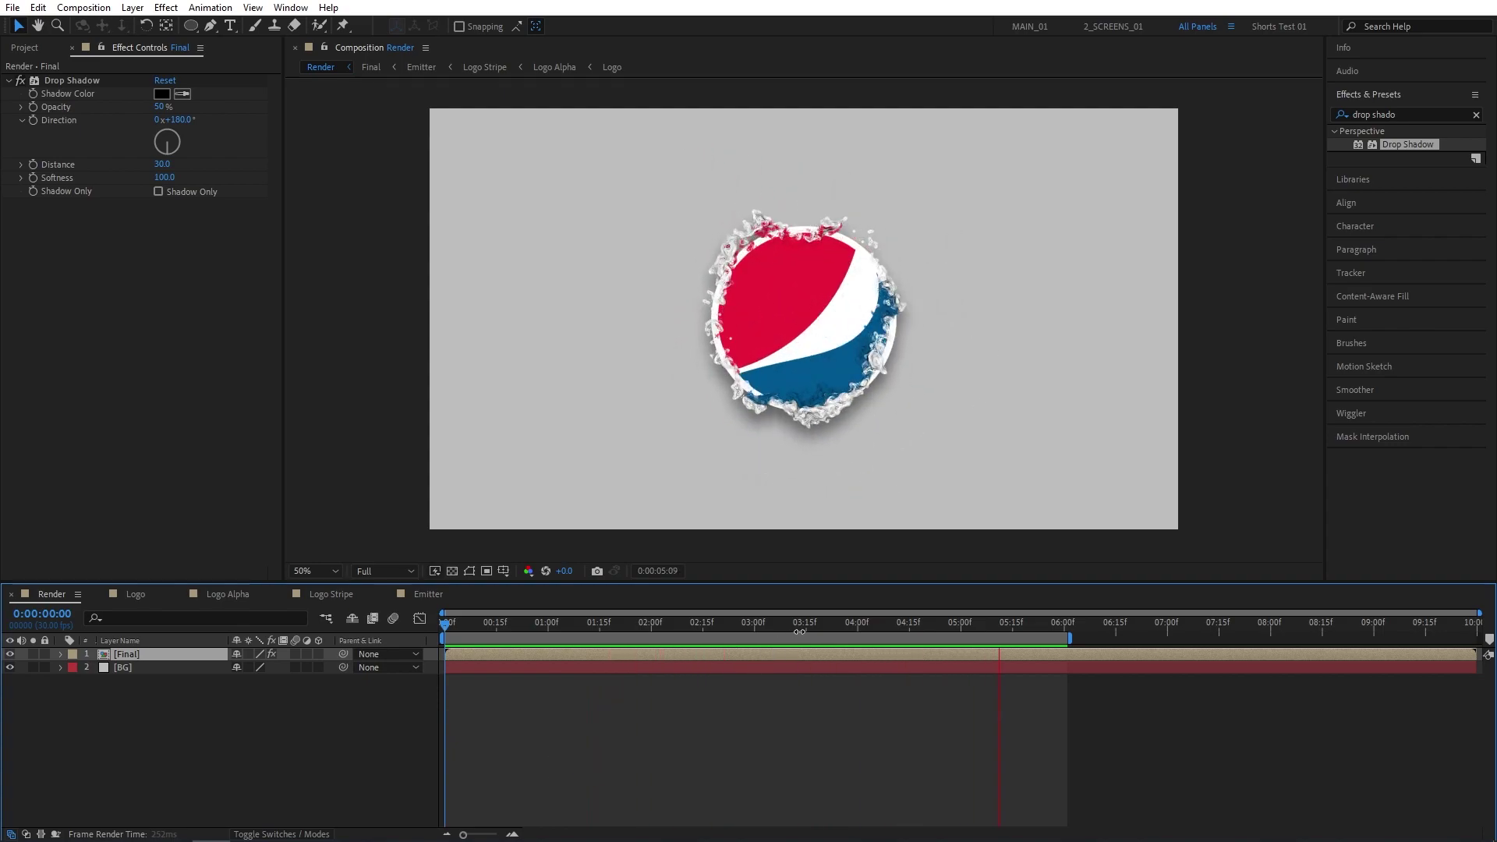
pyautogui.click(830, 630)
pyautogui.moveTo(830, 629); pyautogui.dragTo(416, 657)
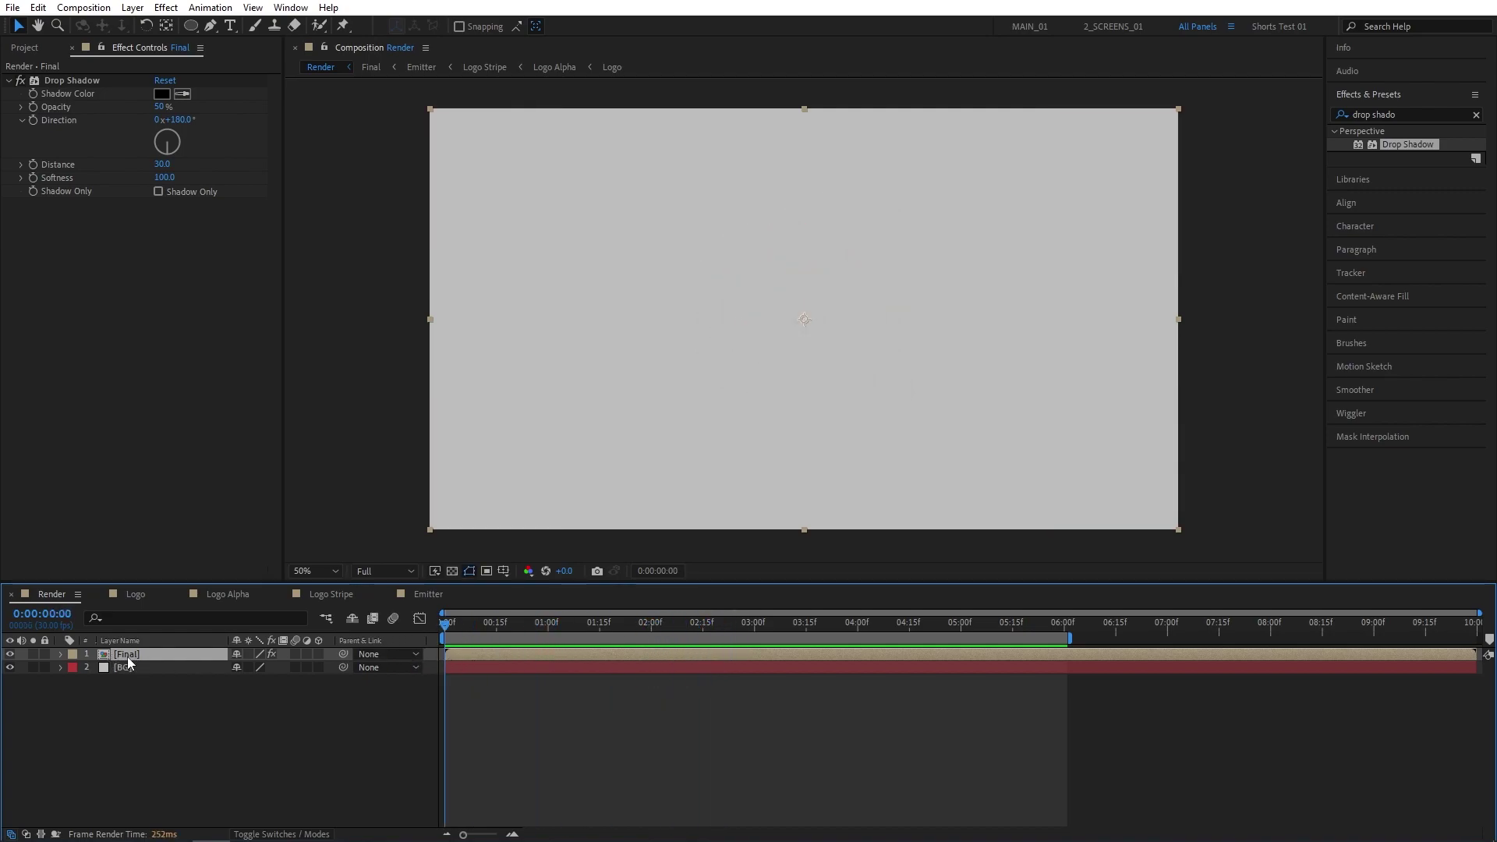
# Keyframe the Final layer's Scale at 200% at 0:00 and 100% at 6:00
pyautogui.press('s')
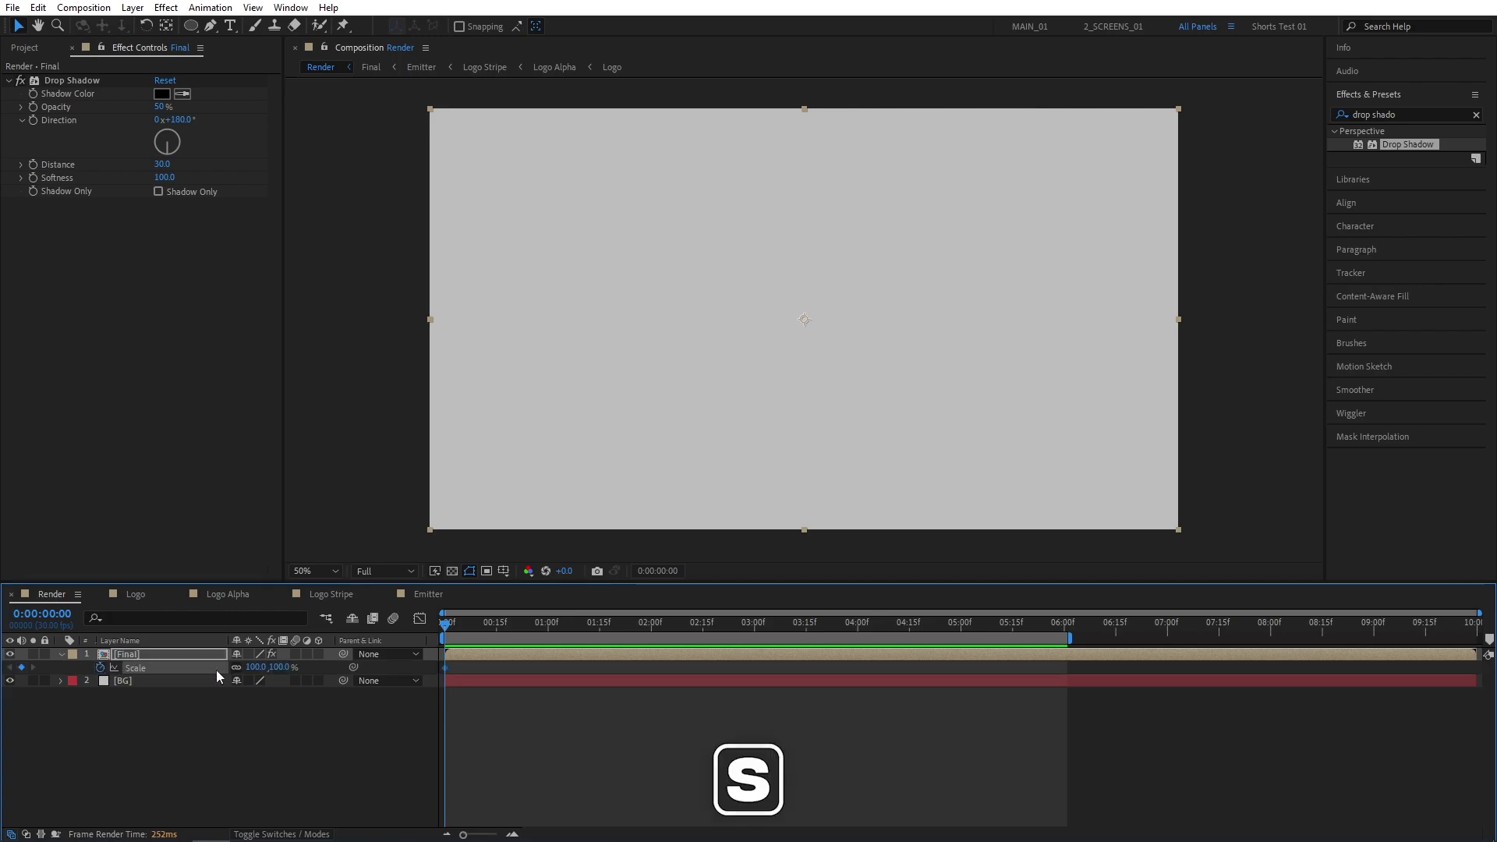
pyautogui.click(251, 667)
pyautogui.write('200')
pyautogui.press('Return')
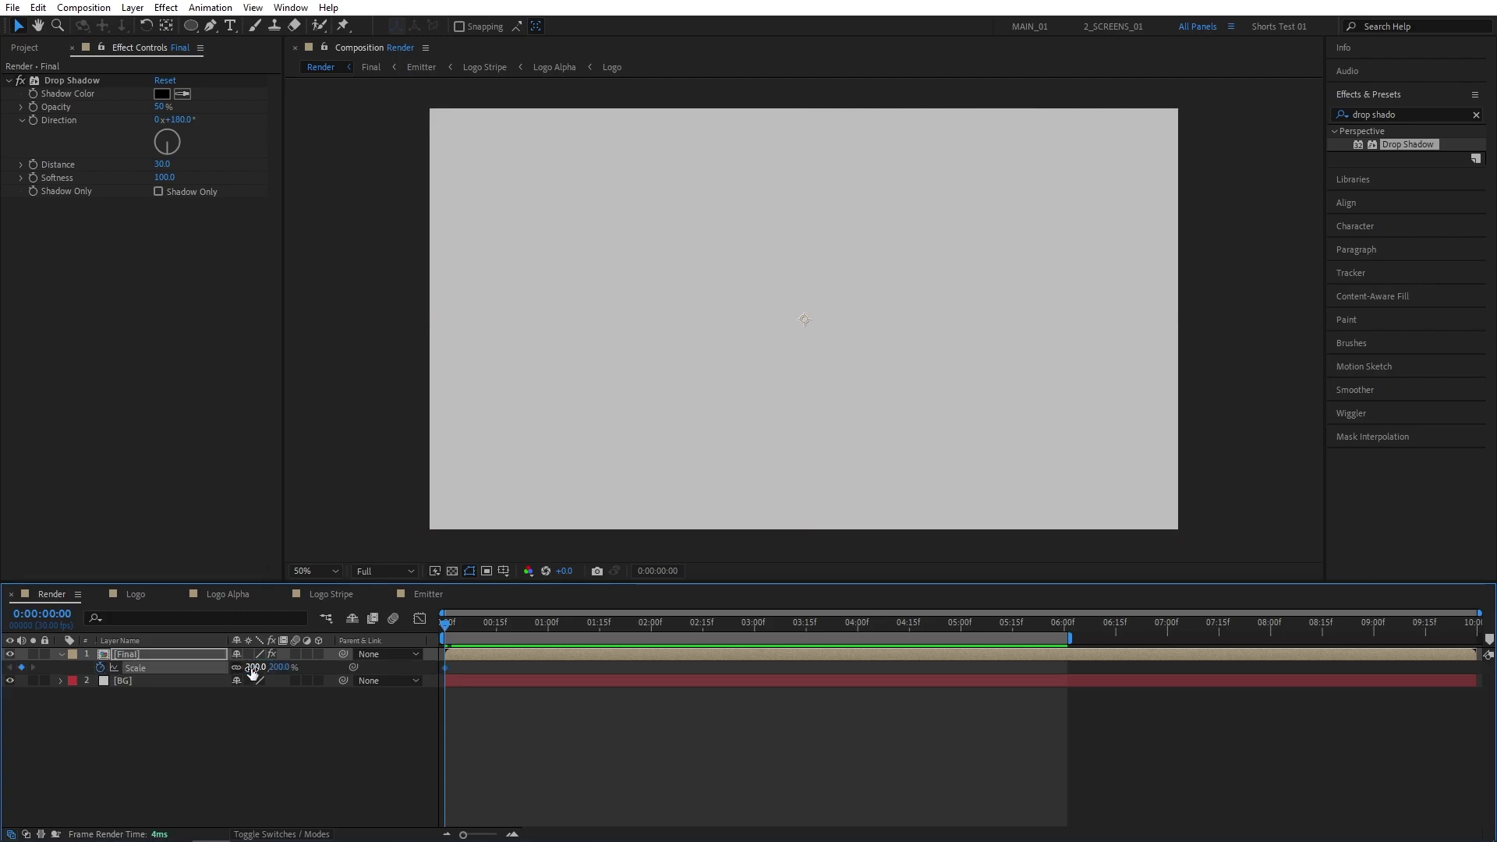
pyautogui.moveTo(443, 623); pyautogui.dragTo(1066, 651)
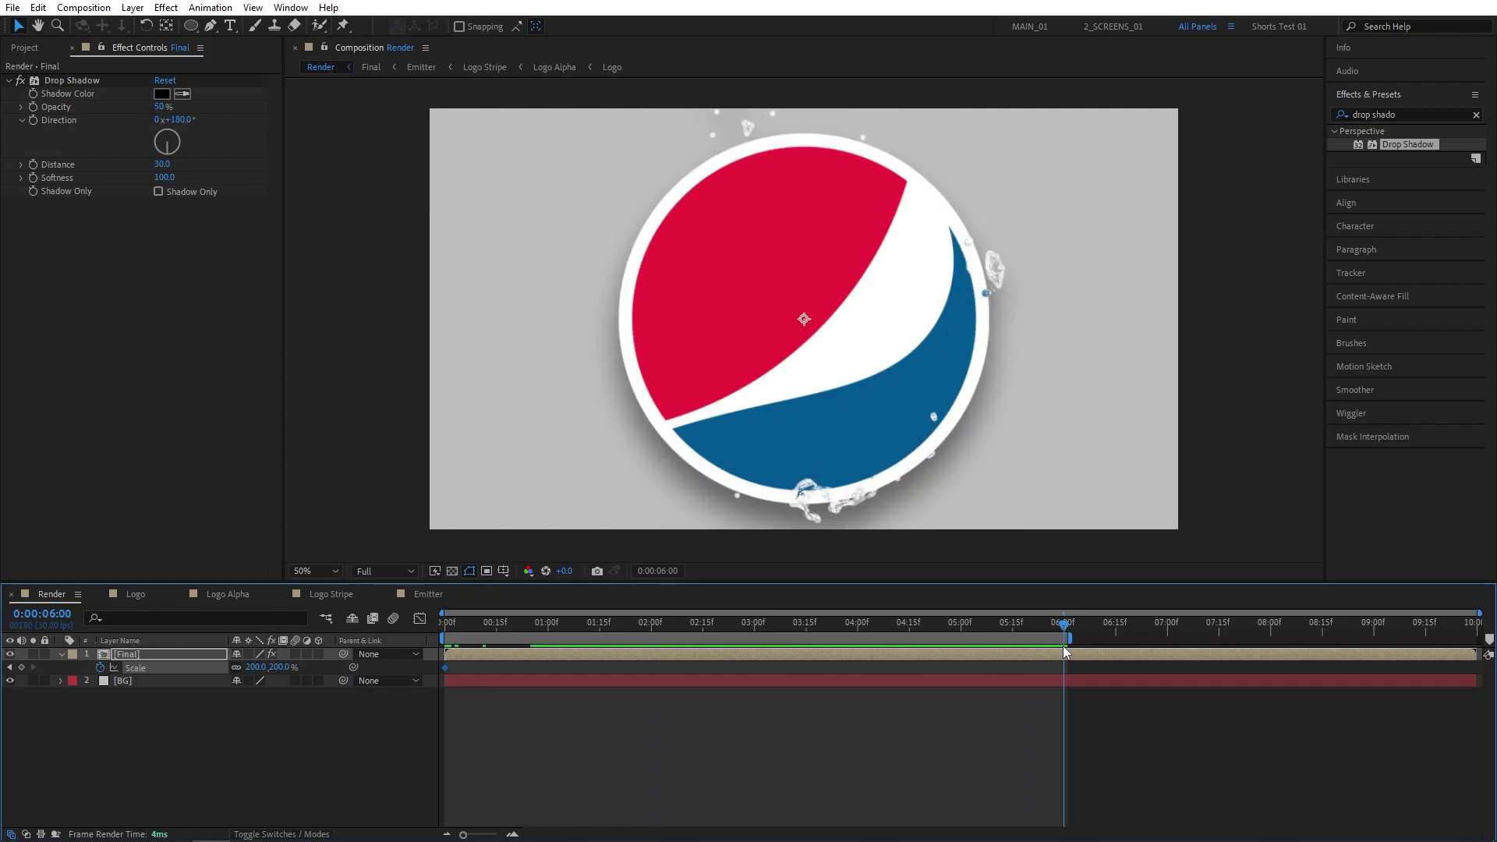
pyautogui.click(260, 667)
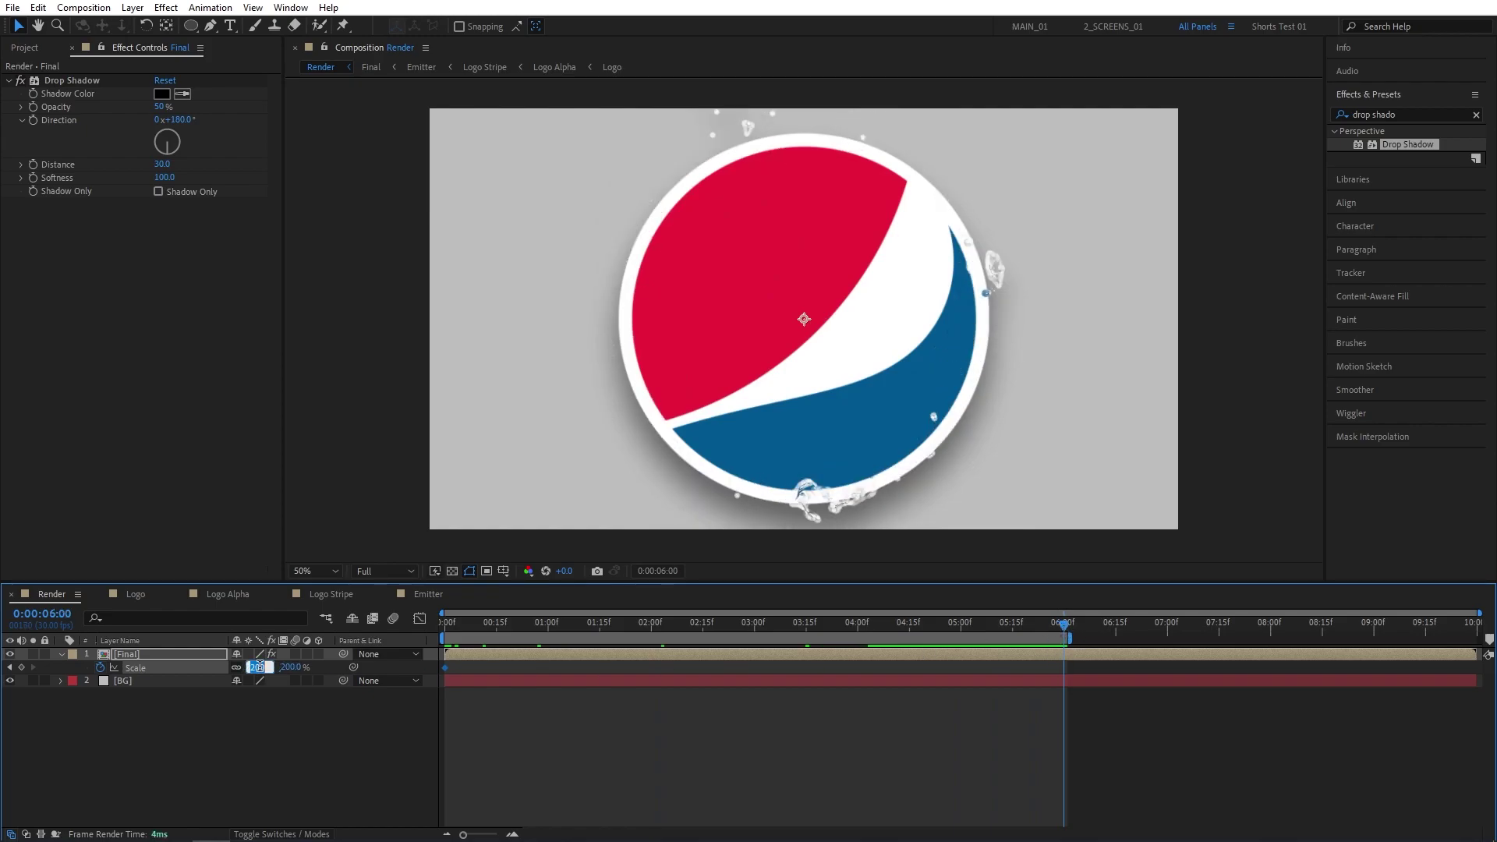
pyautogui.write('100')
pyautogui.press('Return')
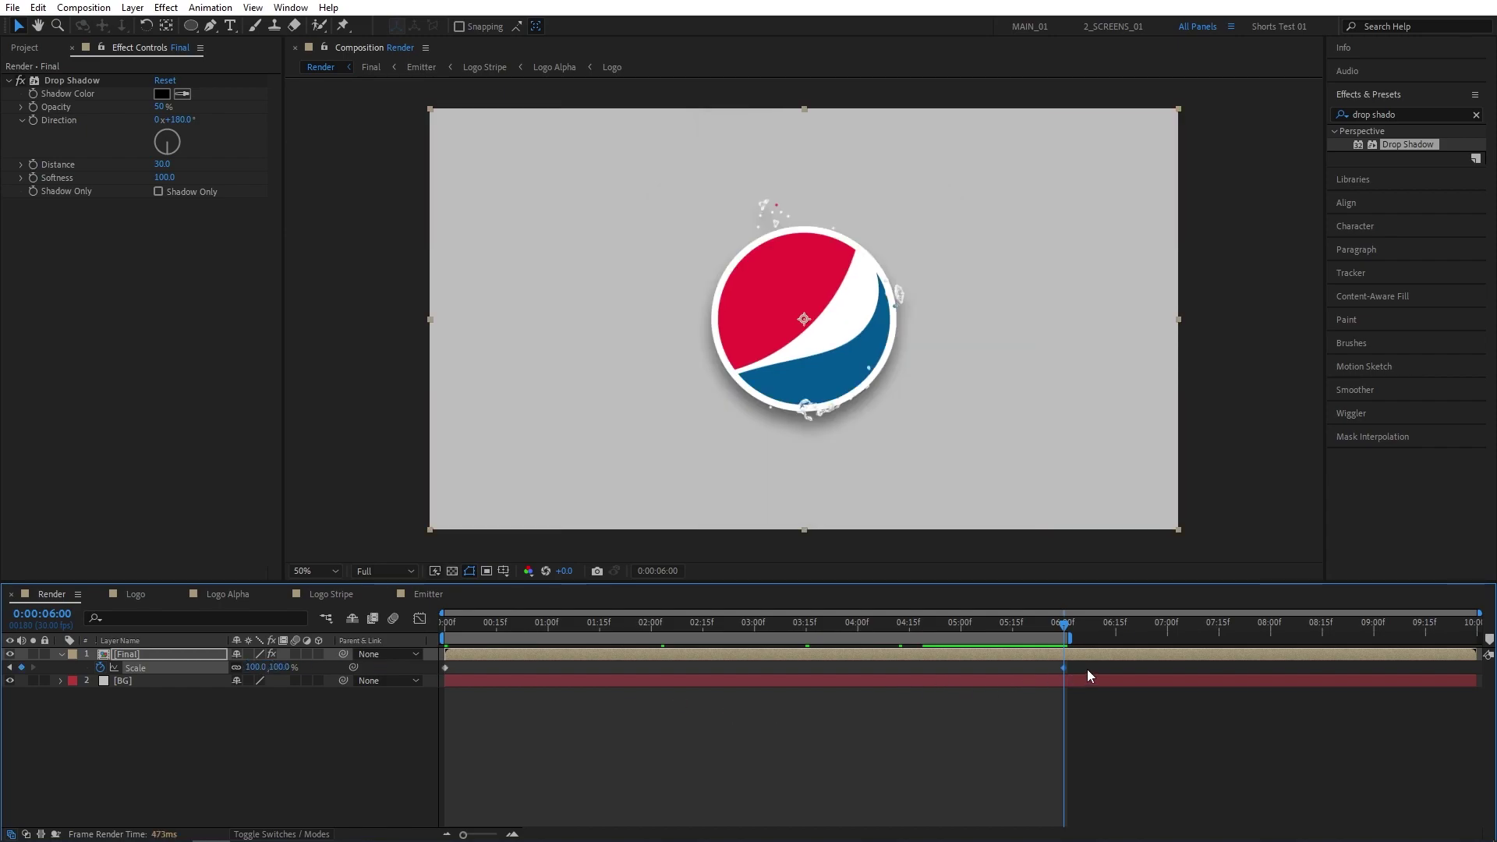
# Easy Ease both Scale keyframes and drag the Graph Editor influence handles for a fast start and slow settle
pyautogui.moveTo(1086, 668); pyautogui.dragTo(442, 681)
pyautogui.rightClick(445, 667)
pyautogui.moveTo(546, 664)
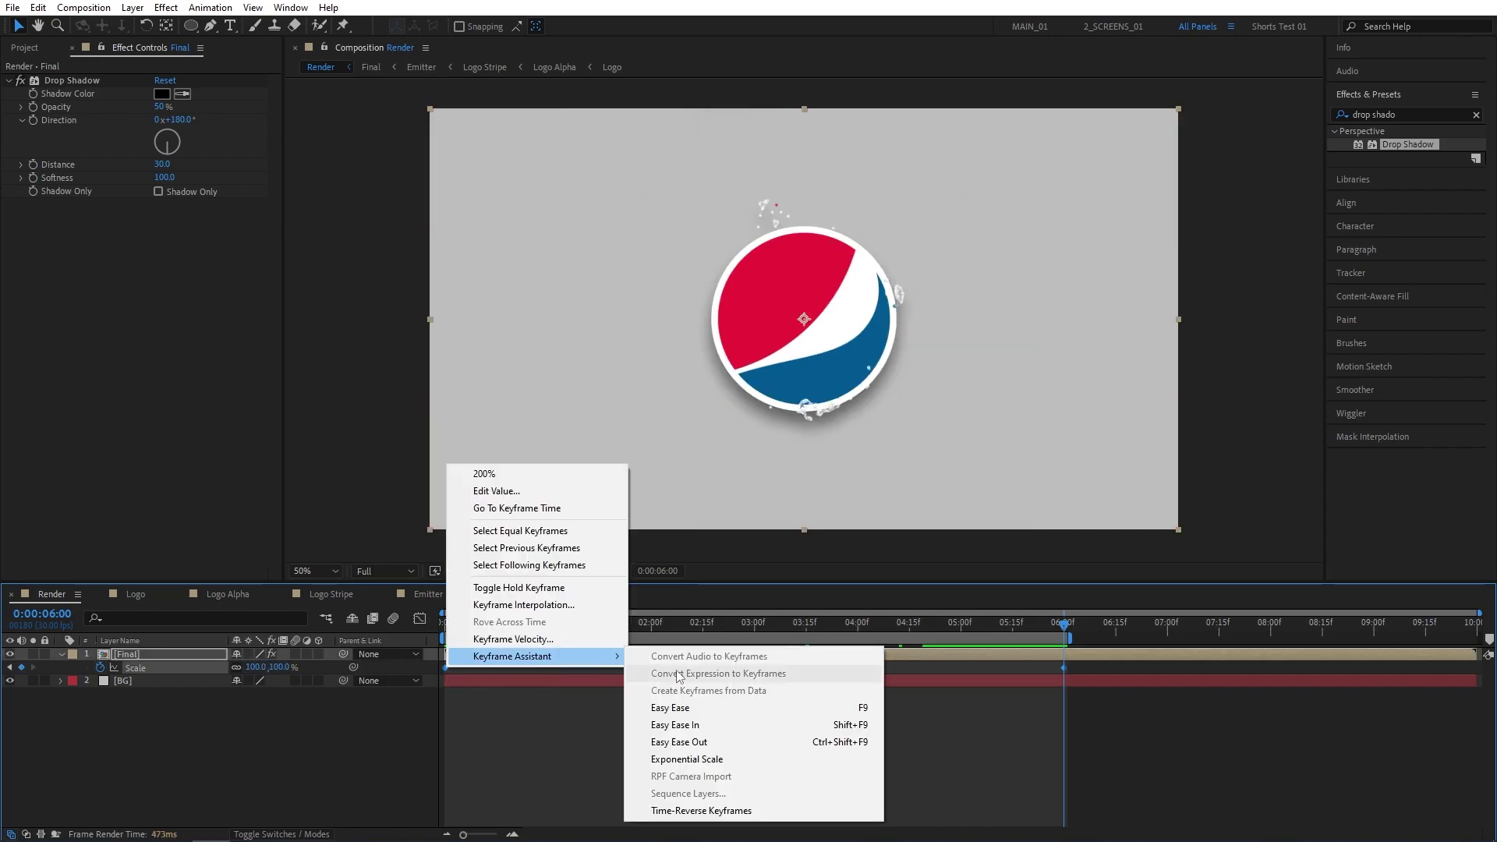
pyautogui.click(691, 708)
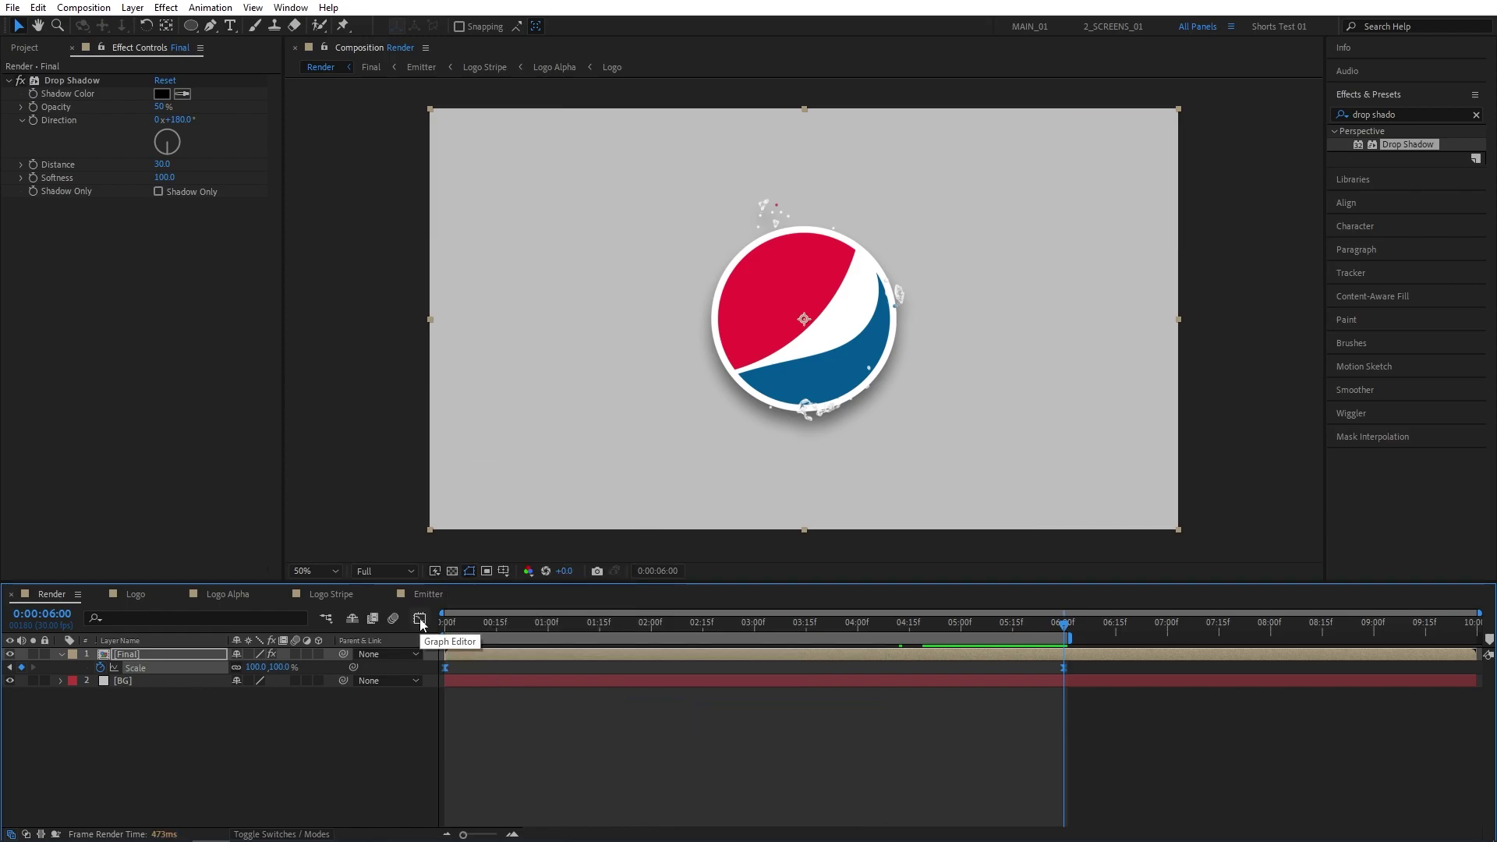
pyautogui.click(419, 619)
pyautogui.rightClick(1107, 703)
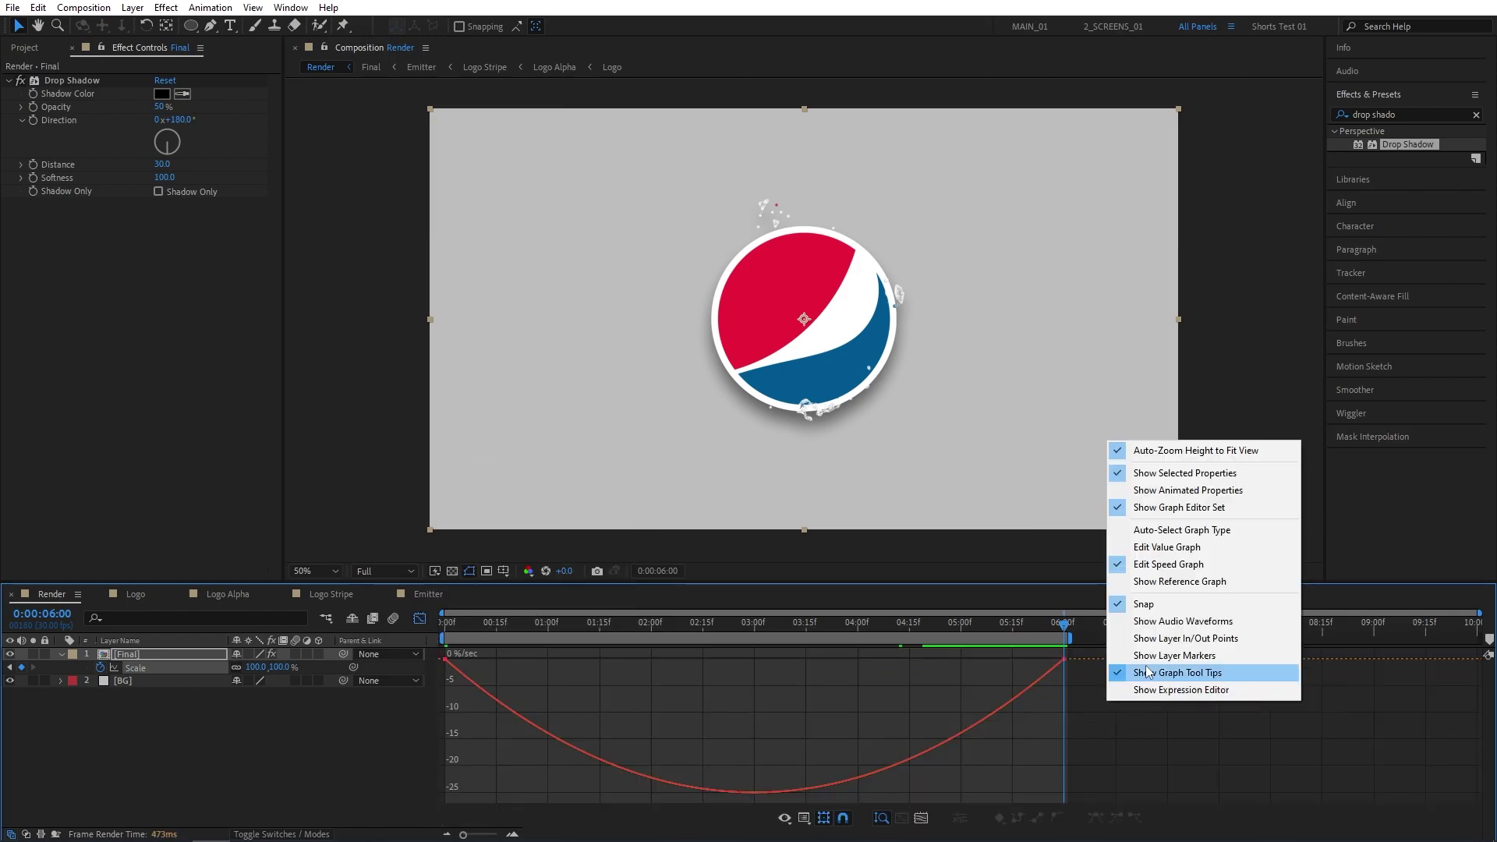
pyautogui.click(1167, 564)
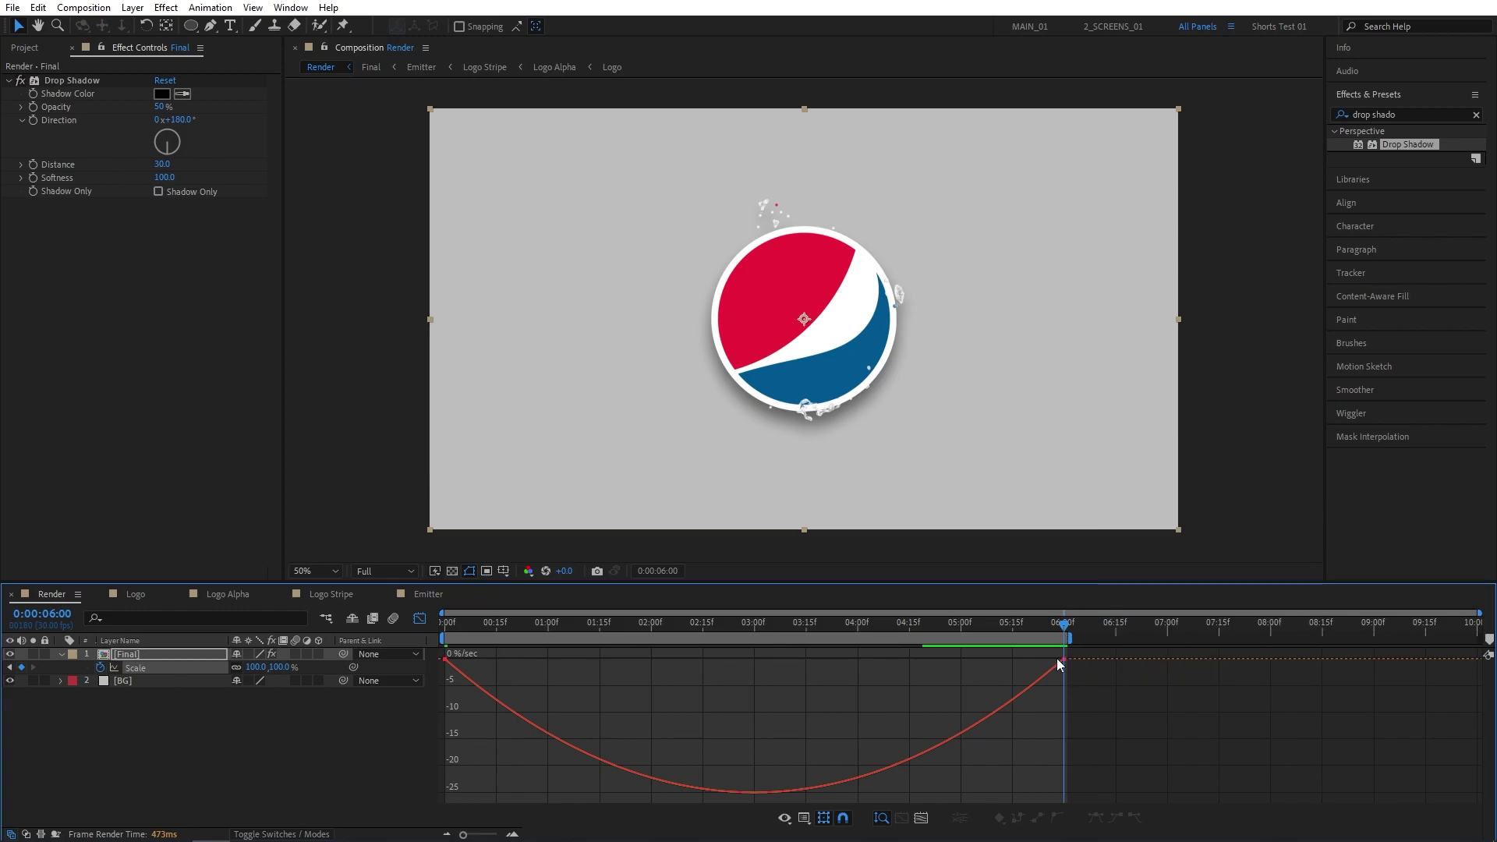
pyautogui.click(1054, 661)
pyautogui.moveTo(963, 661); pyautogui.dragTo(663, 661)
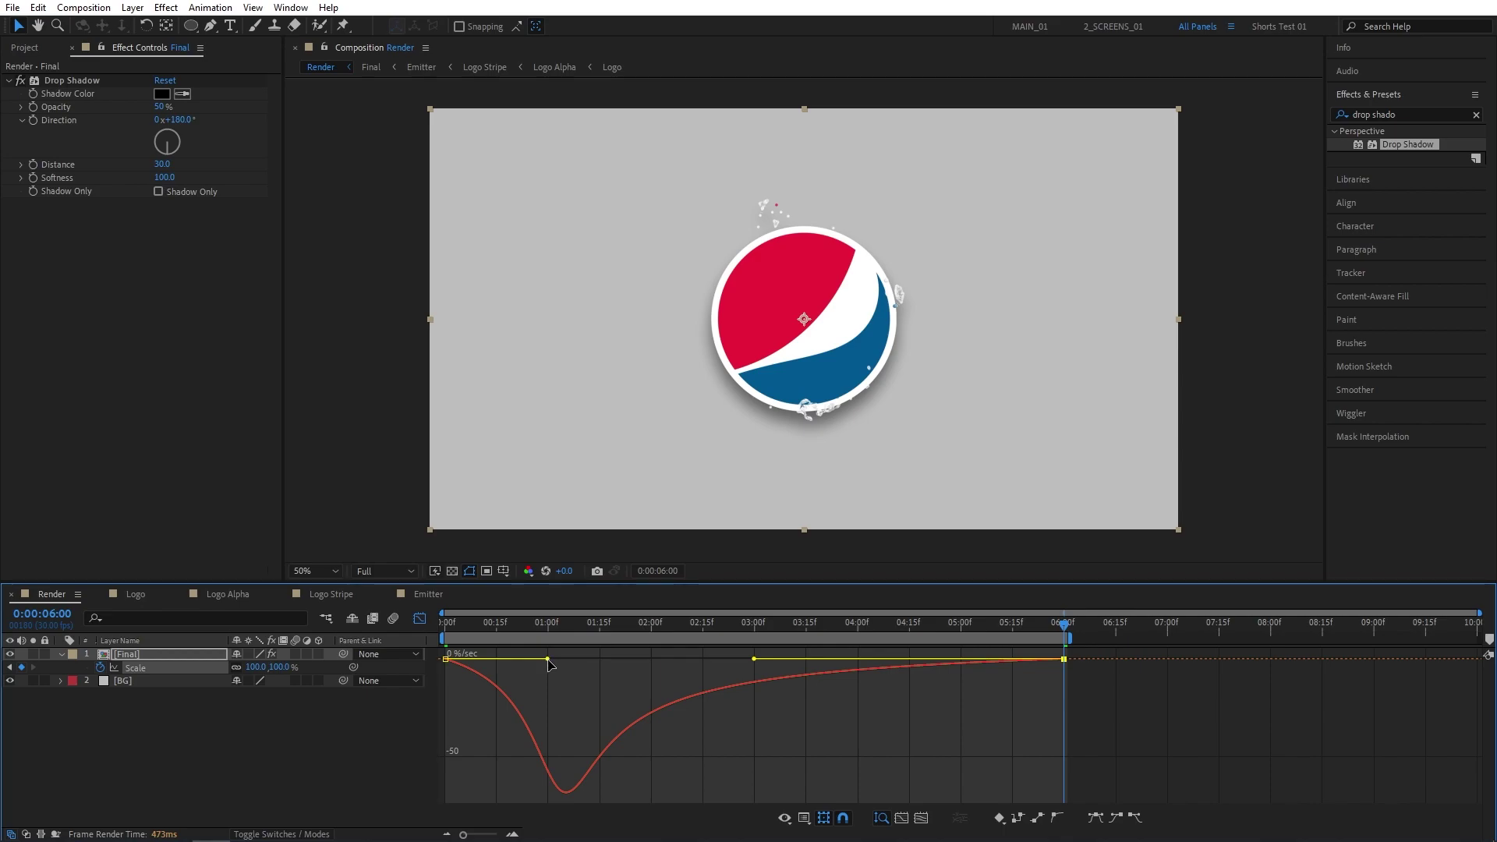
pyautogui.moveTo(548, 661); pyautogui.dragTo(448, 659)
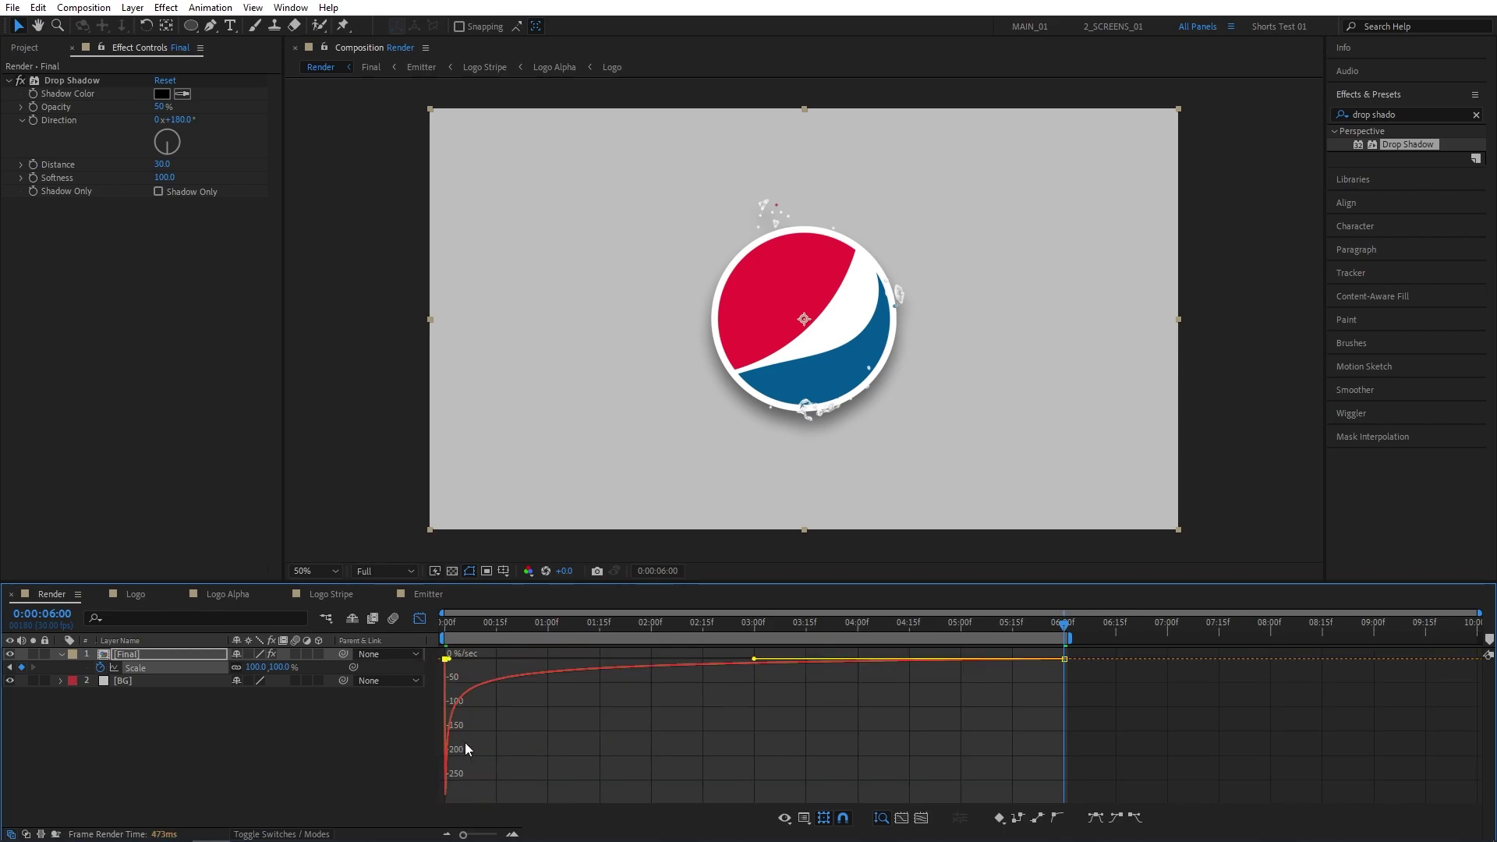
# Play the eased zoom-out and scrub to about 1:19 to check the motion
pyautogui.hotkey('shift', 'F3')
pyautogui.press('space')
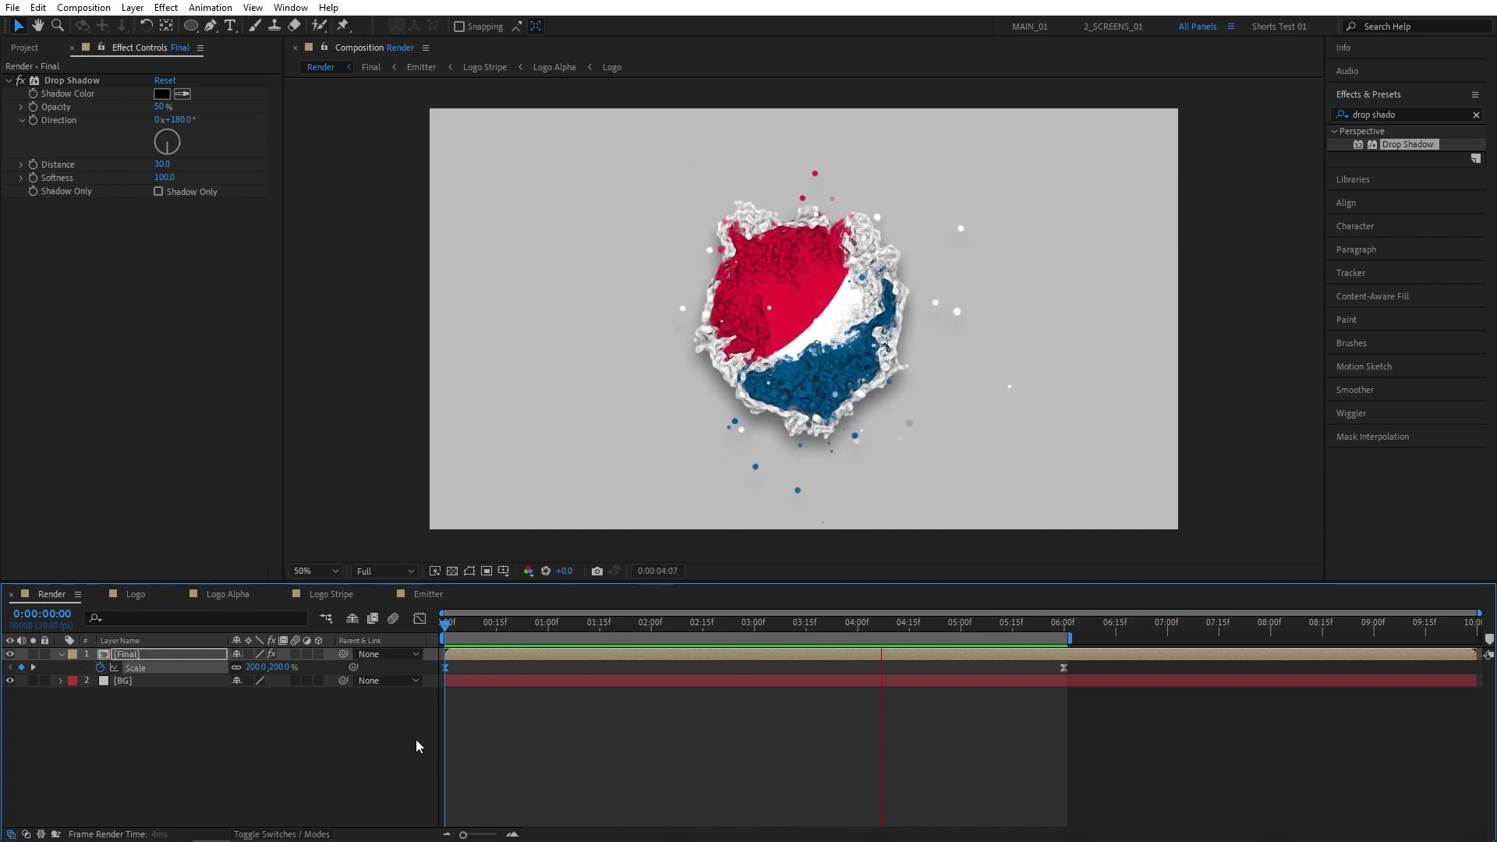
pyautogui.moveTo(446, 626); pyautogui.dragTo(572, 632)
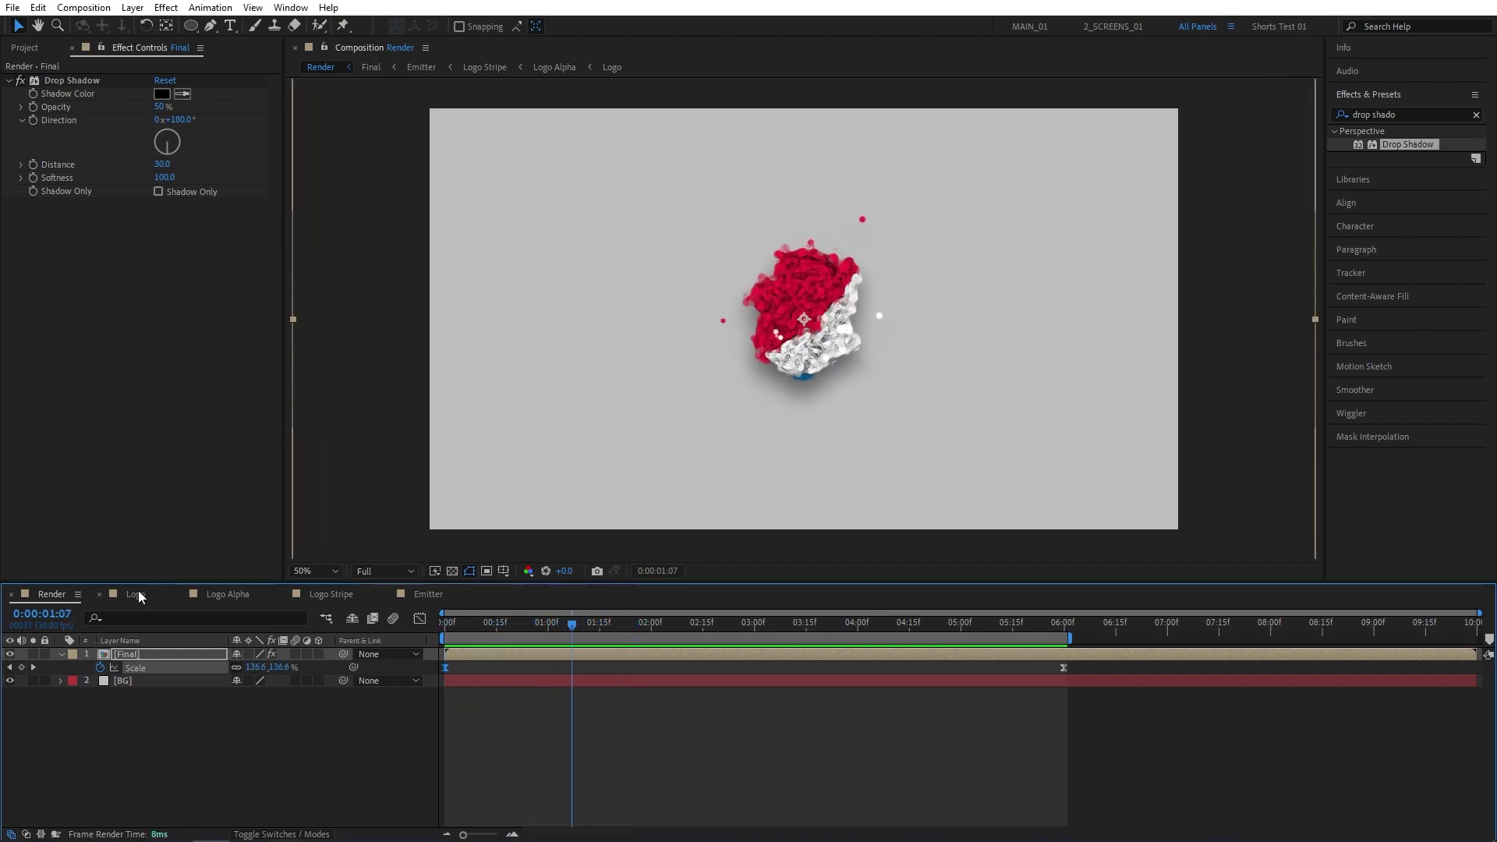
# Add the Pinterest PNG to the Logo comp at 34.8% scale, hide the Pepsi layer, and return to Render
pyautogui.click(133, 595)
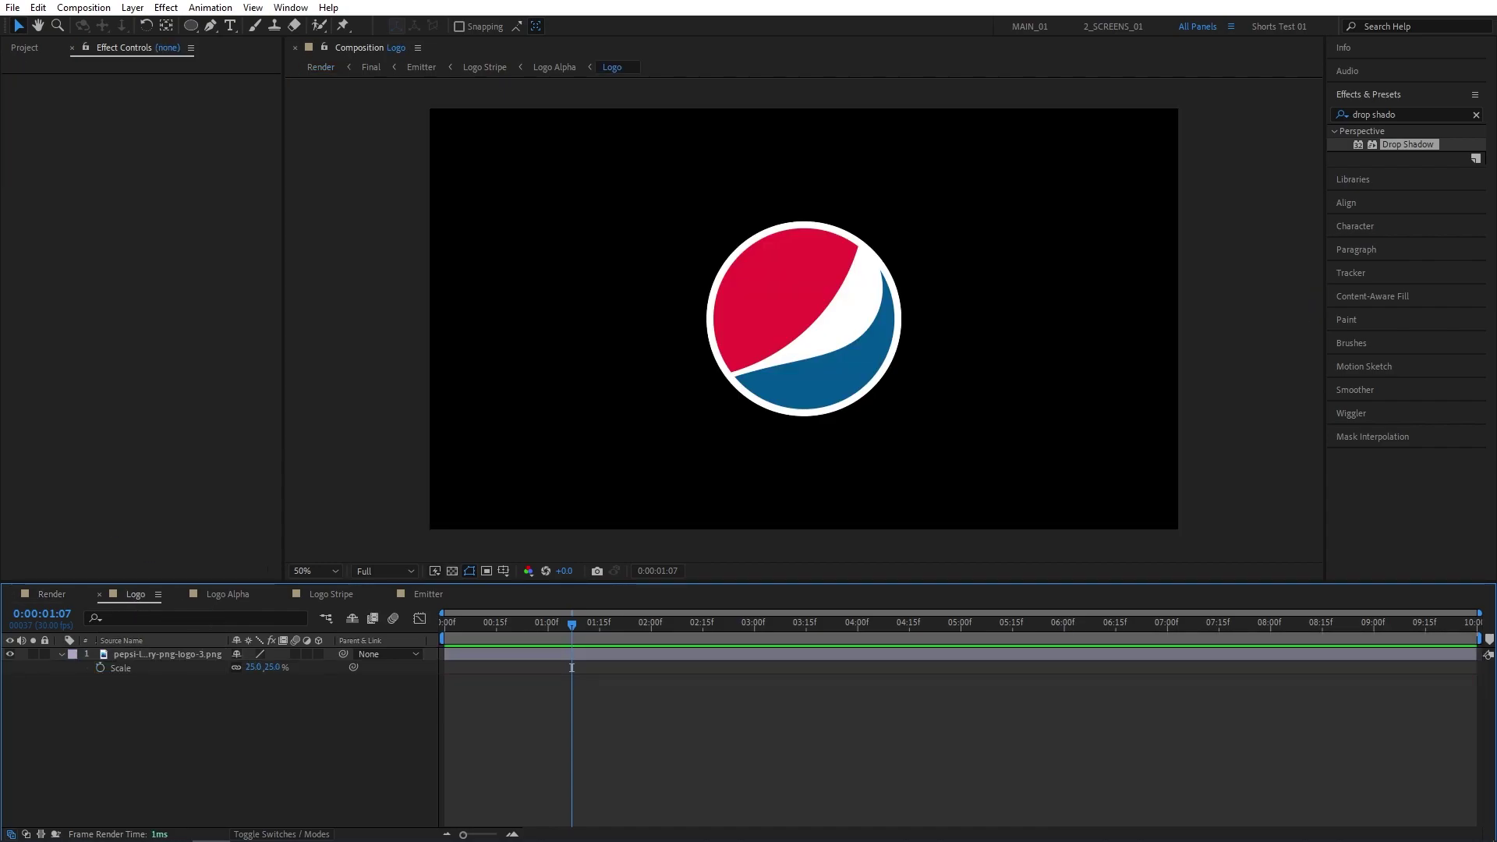
pyautogui.moveTo(2, 413); pyautogui.dragTo(126, 742)
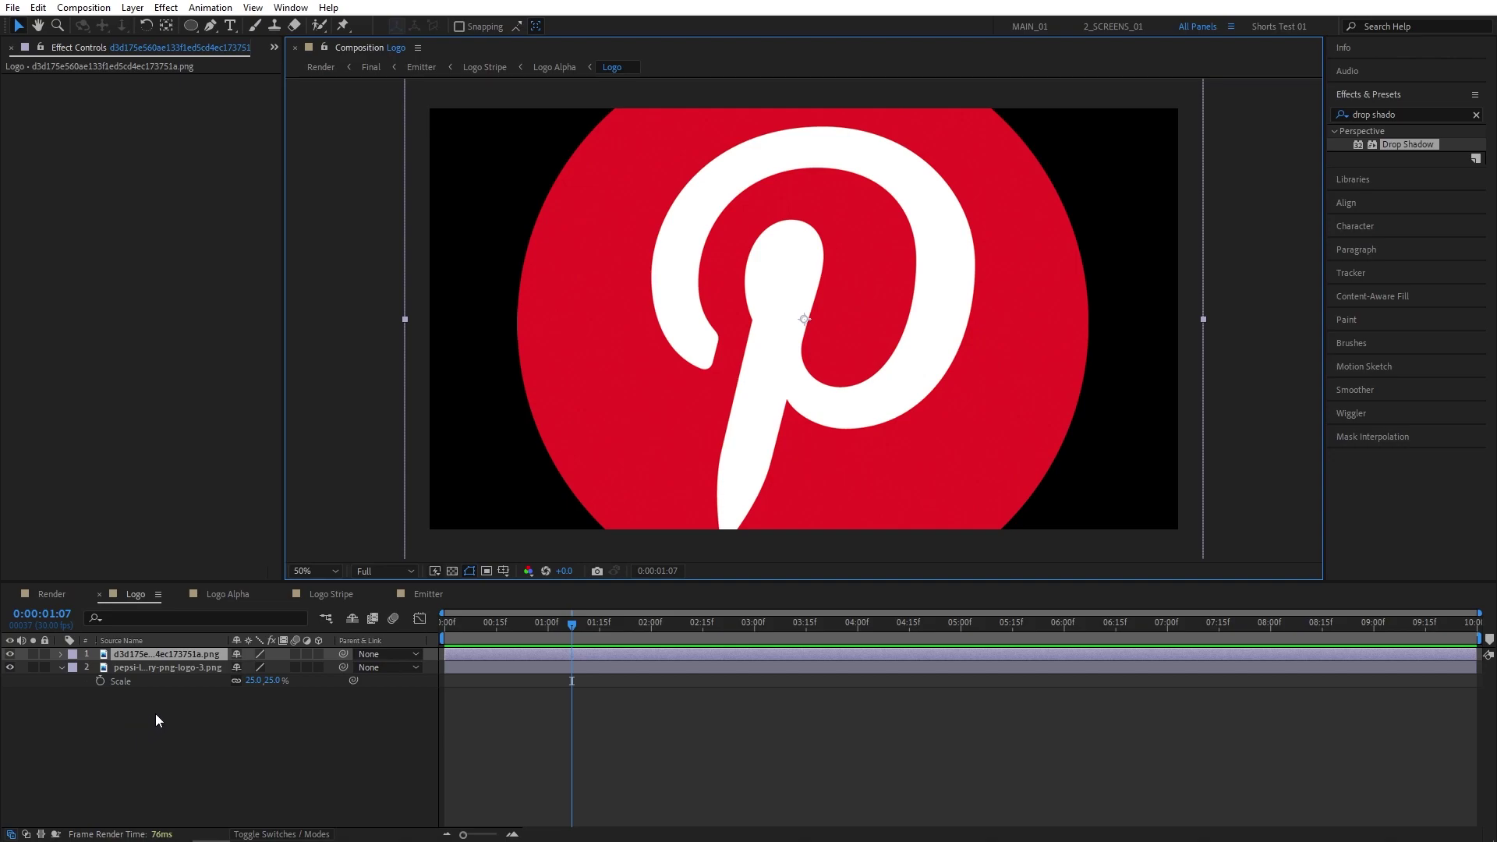
pyautogui.press('s')
pyautogui.moveTo(279, 666); pyautogui.dragTo(233, 666)
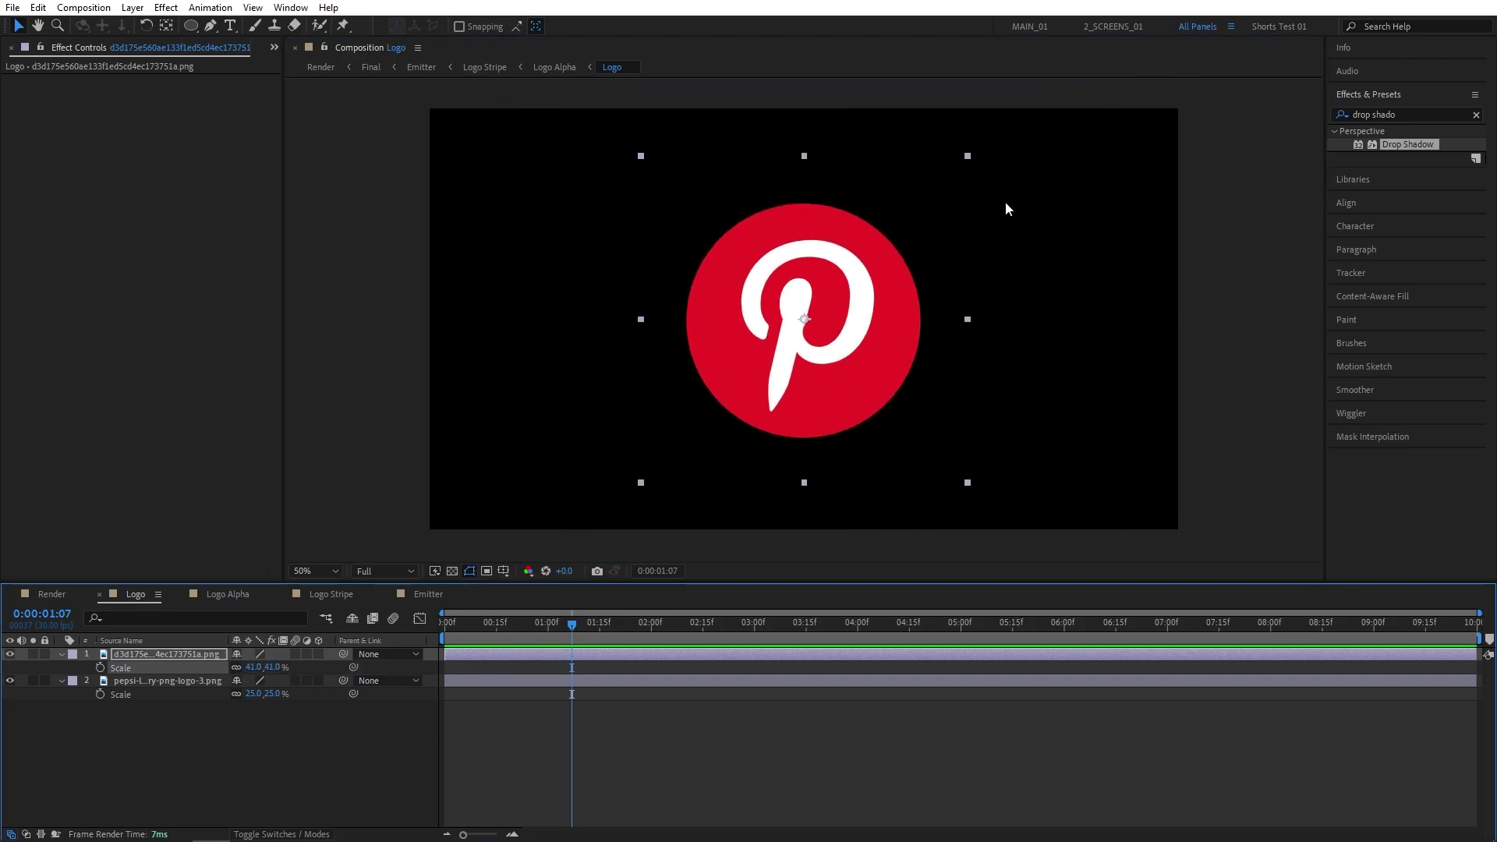
pyautogui.moveTo(965, 157); pyautogui.dragTo(932, 182)
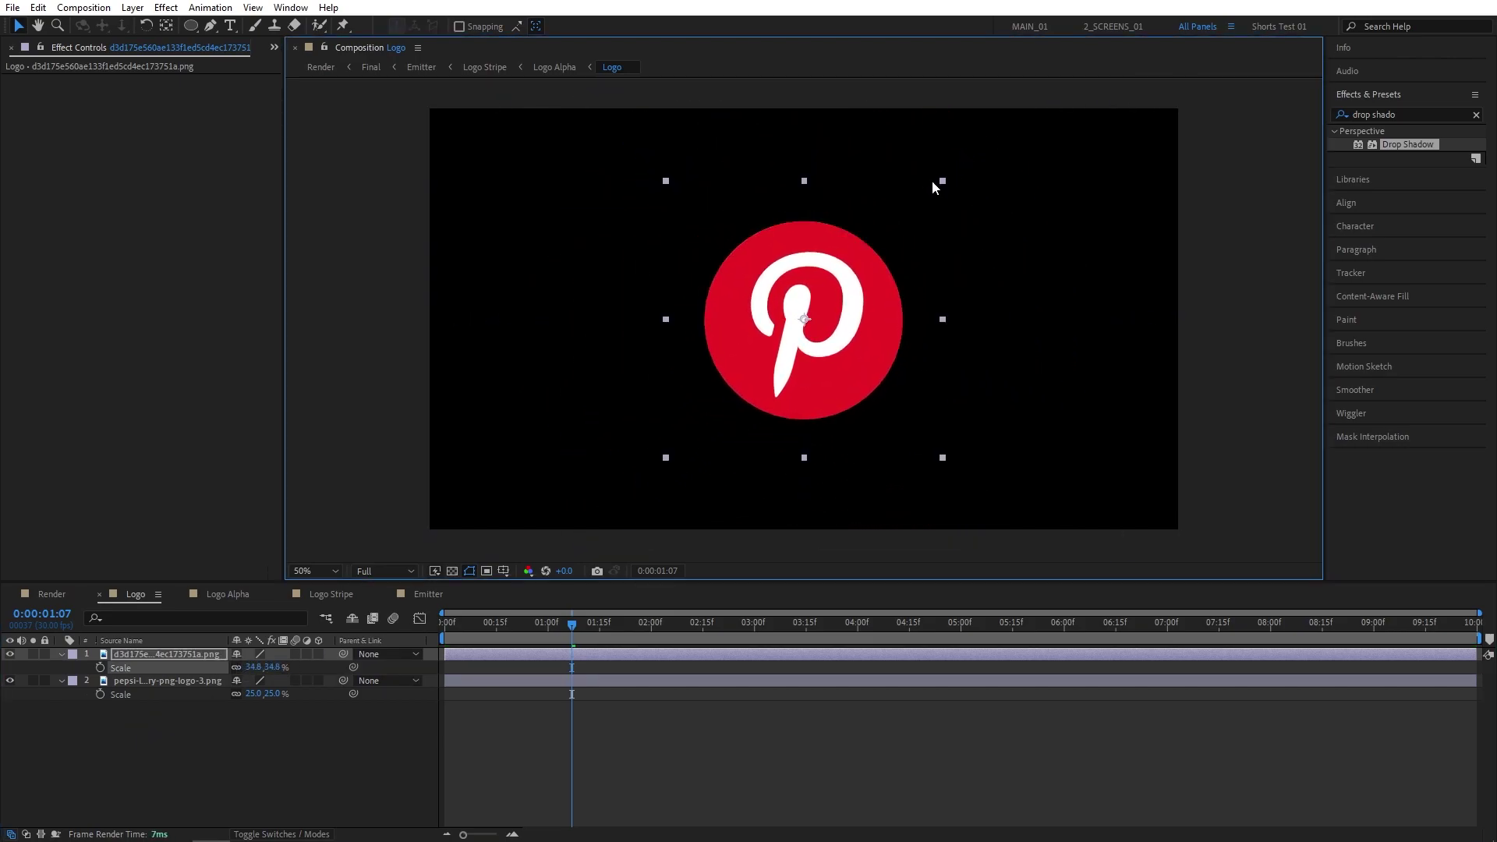
pyautogui.click(10, 680)
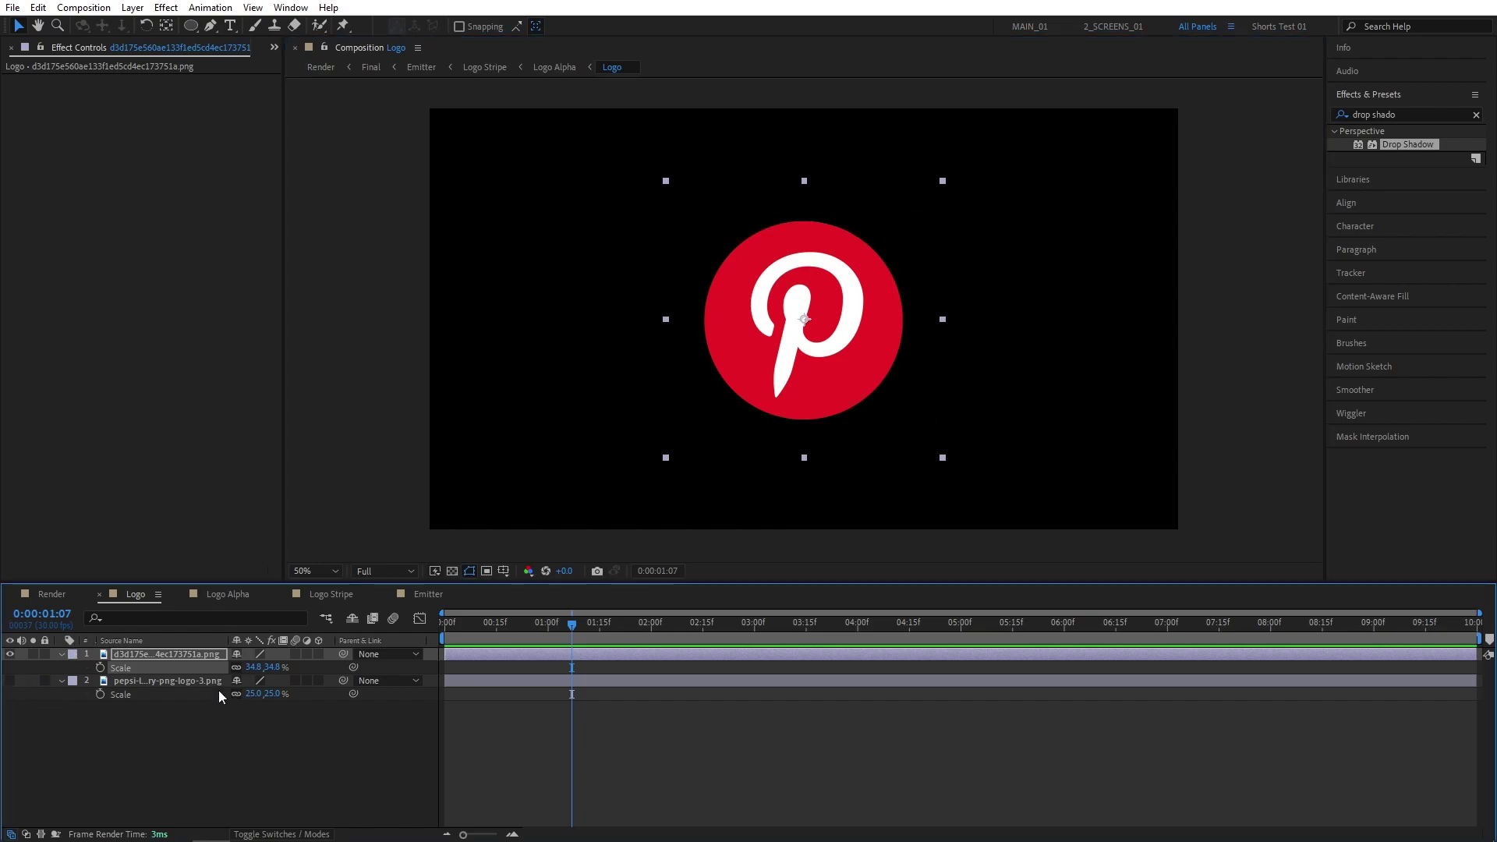
pyautogui.click(51, 591)
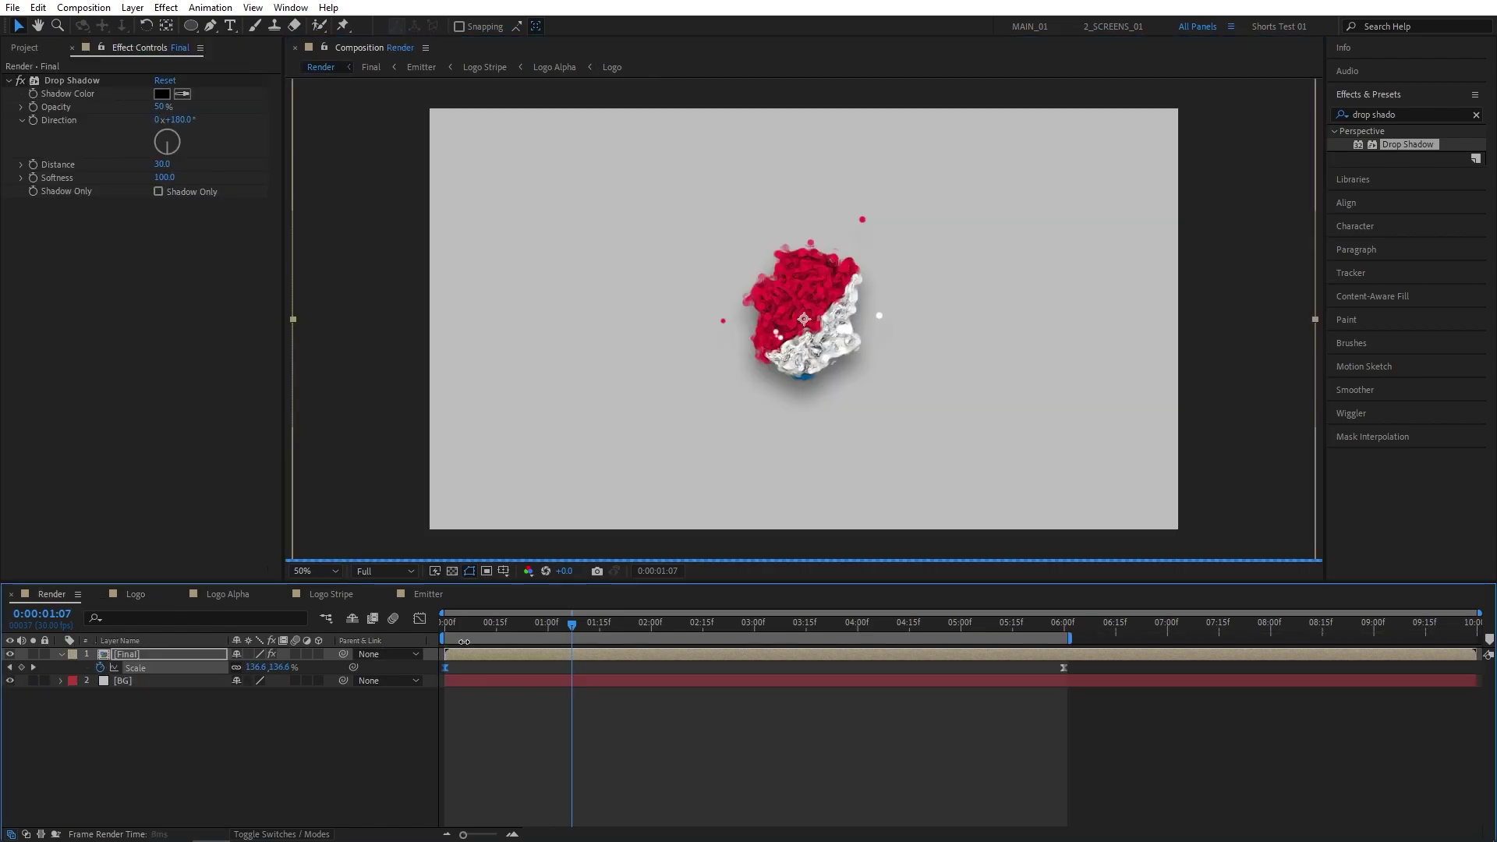
pyautogui.click(517, 630)
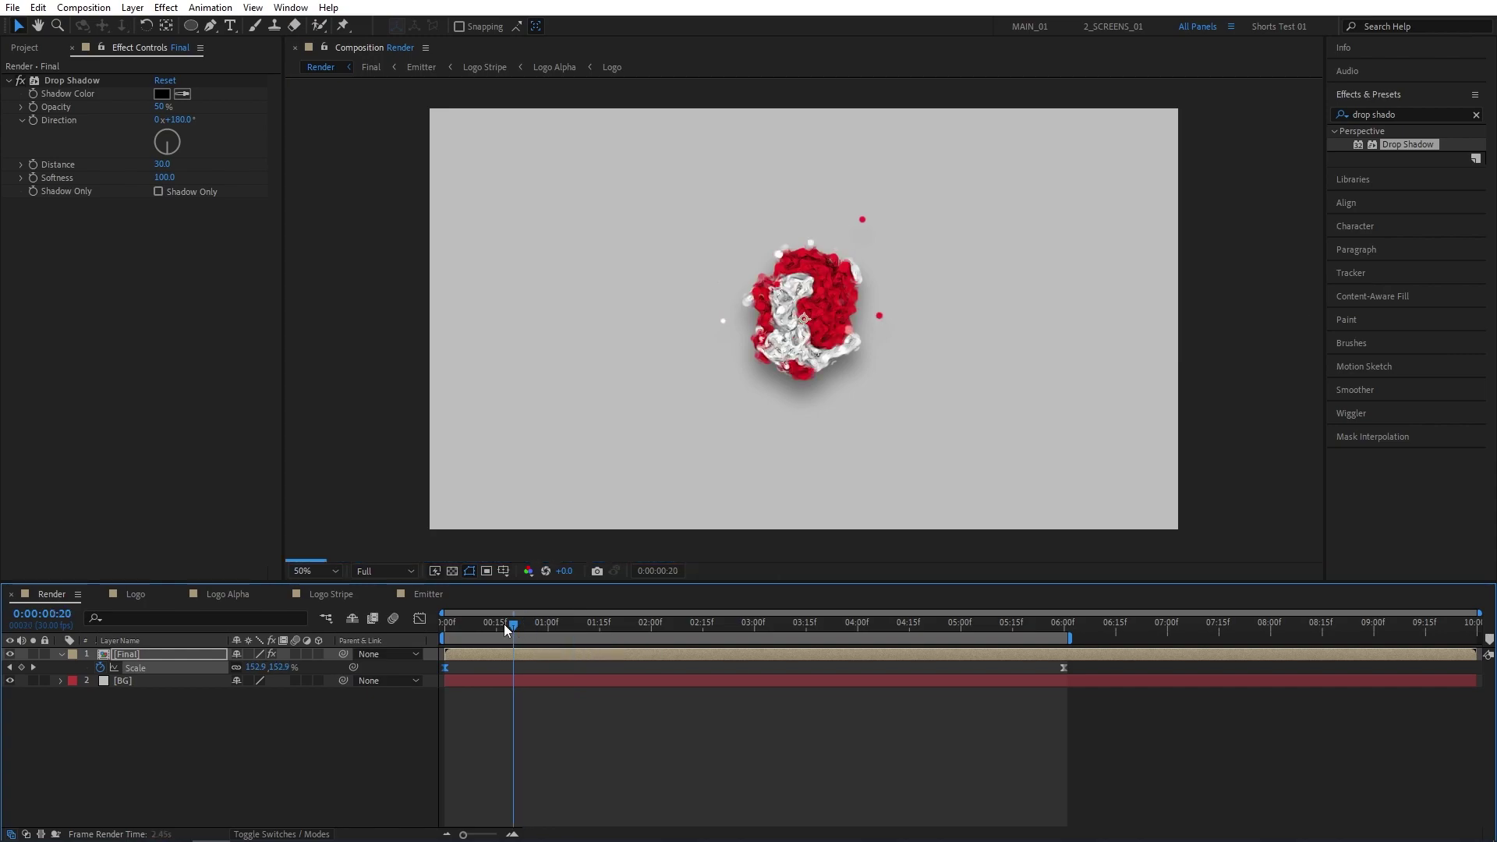
pyautogui.press('space')
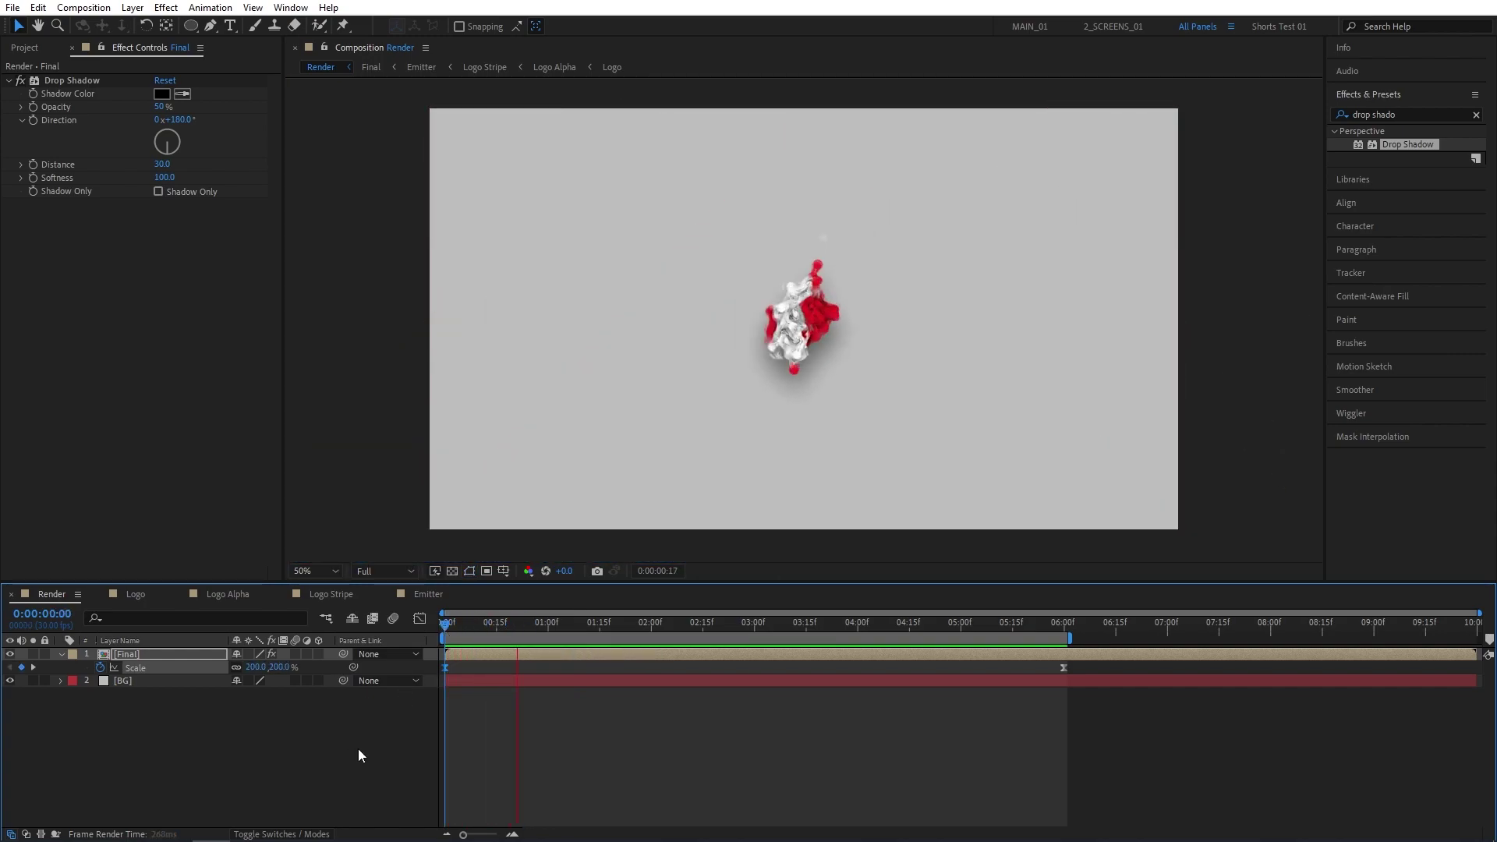